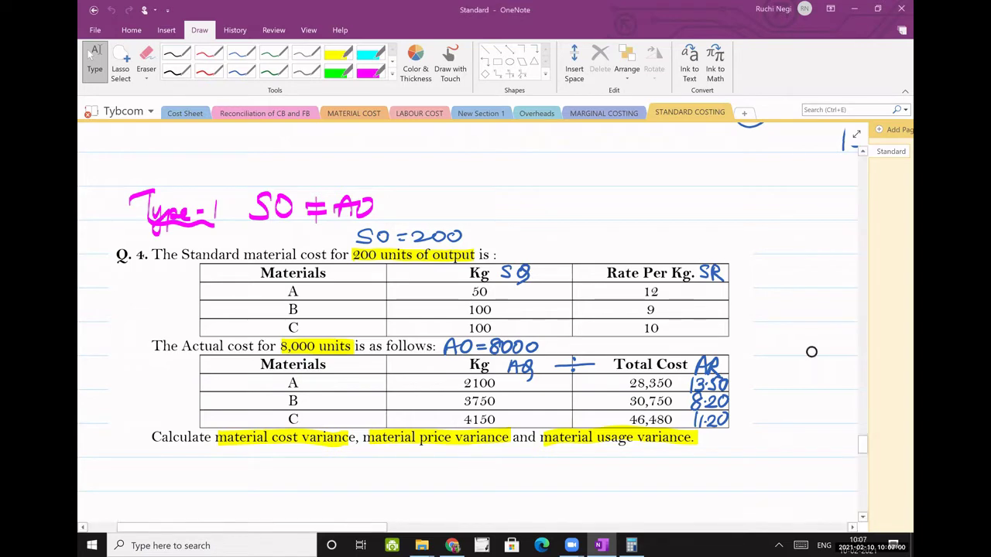
Step: Circle in red the A, B, C materials, the Kg quantities and the rates in the standard cost table
{"action": "scroll", "coordinate": [811, 352], "scroll_direction": "up", "scroll_amount": 2}
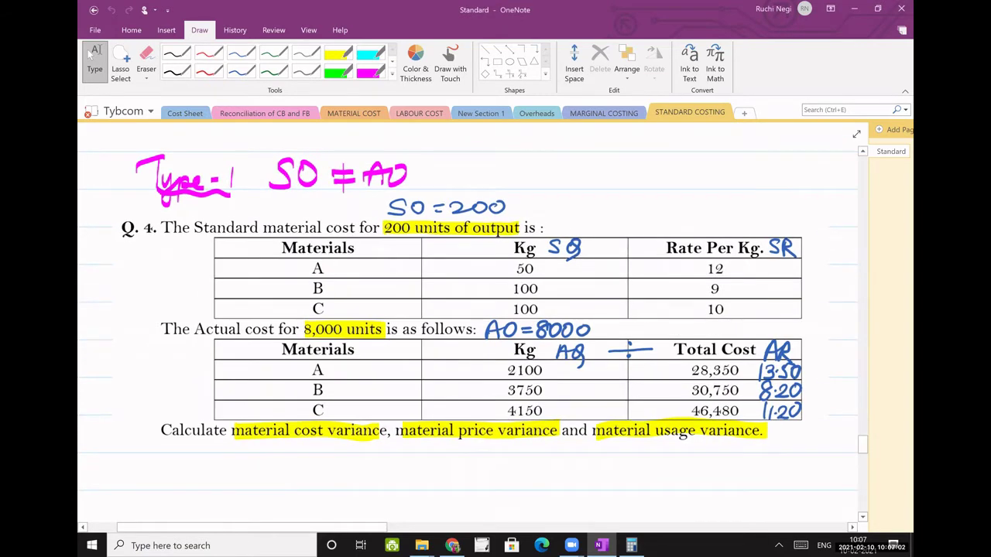
{"action": "scroll", "coordinate": [468, 290], "scroll_direction": "up", "scroll_amount": 1}
{"action": "left_click", "coordinate": [209, 69]}
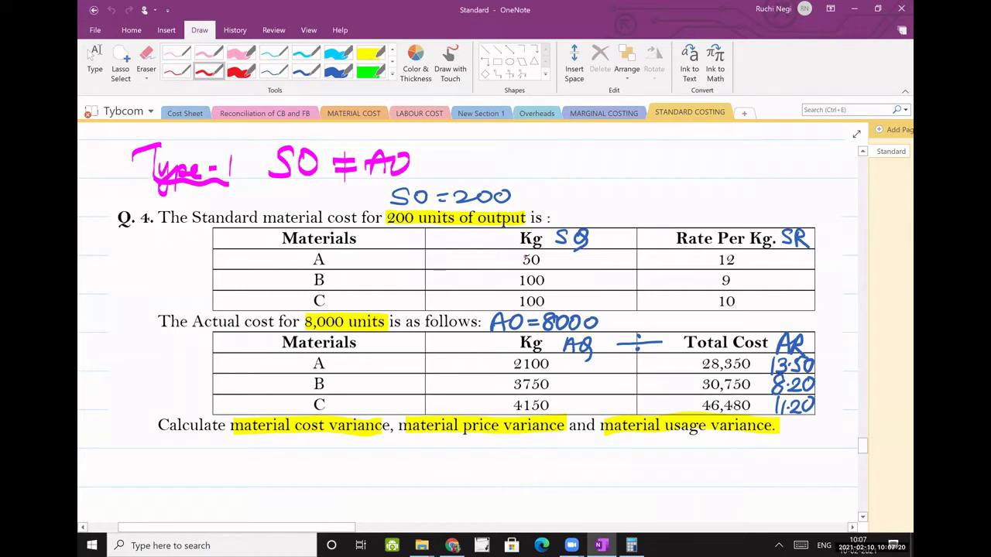
{"action": "mouse_move", "coordinate": [326, 249]}
{"action": "left_mouse_down"}
{"action": "mouse_move", "coordinate": [288, 271]}
{"action": "mouse_move", "coordinate": [335, 283]}
{"action": "mouse_move", "coordinate": [325, 249]}
{"action": "left_mouse_up"}
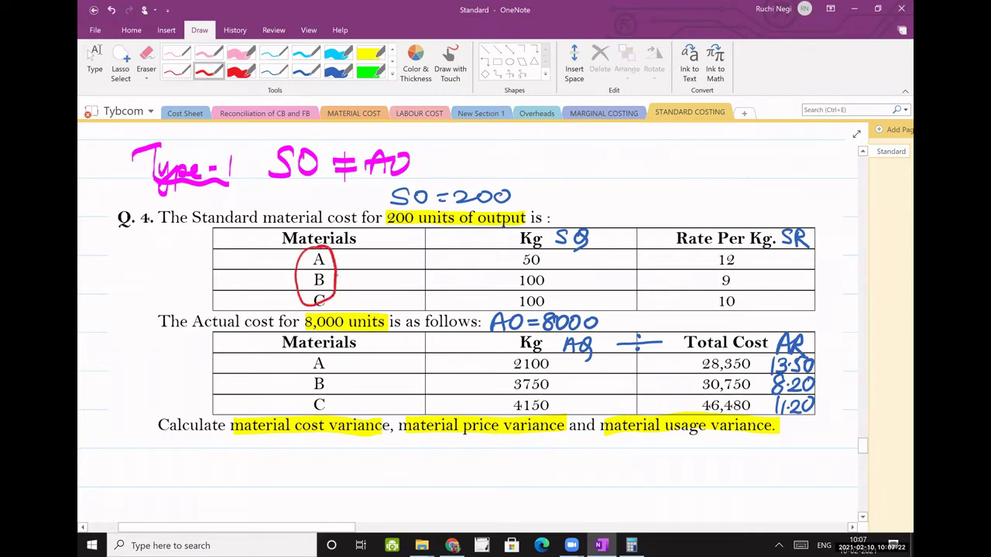
{"action": "mouse_move", "coordinate": [544, 253]}
{"action": "left_mouse_down"}
{"action": "mouse_move", "coordinate": [507, 284]}
{"action": "mouse_move", "coordinate": [508, 304]}
{"action": "mouse_move", "coordinate": [542, 250]}
{"action": "left_mouse_up"}
{"action": "mouse_move", "coordinate": [741, 249]}
{"action": "left_mouse_down"}
{"action": "mouse_move", "coordinate": [709, 259]}
{"action": "mouse_move", "coordinate": [724, 313]}
{"action": "mouse_move", "coordinate": [726, 251]}
{"action": "left_mouse_up"}
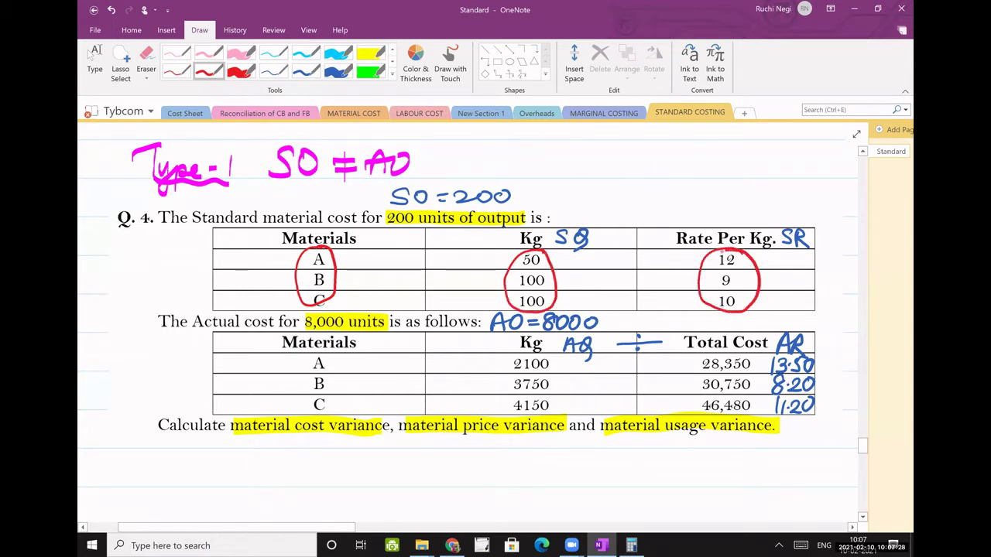
Step: Circle in red the Kg quantities and the Total Cost figures in the actual cost table
{"action": "scroll", "coordinate": [468, 325], "scroll_direction": "right", "scroll_amount": 1}
{"action": "scroll", "coordinate": [468, 325], "scroll_direction": "down", "scroll_amount": 1}
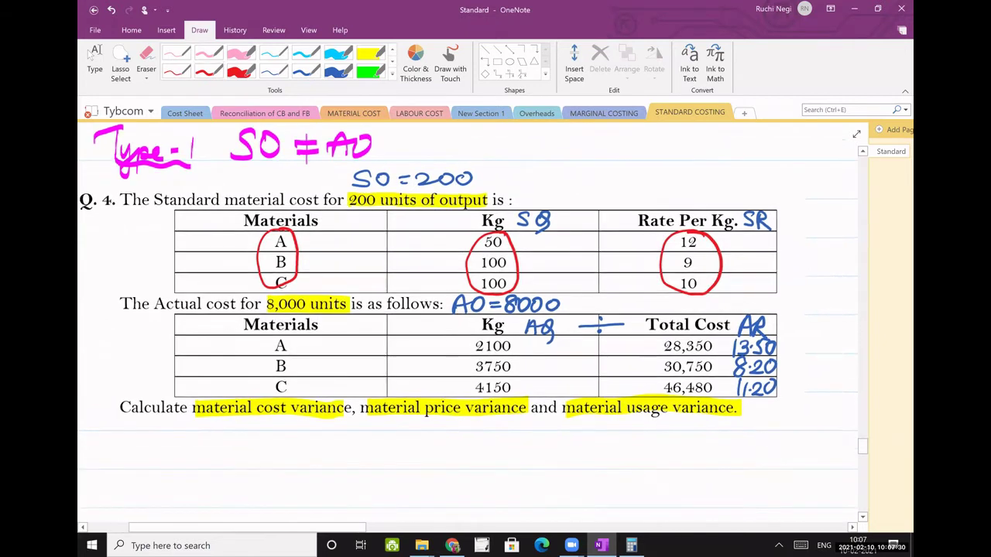
{"action": "scroll", "coordinate": [313, 379], "scroll_direction": "right", "scroll_amount": 1}
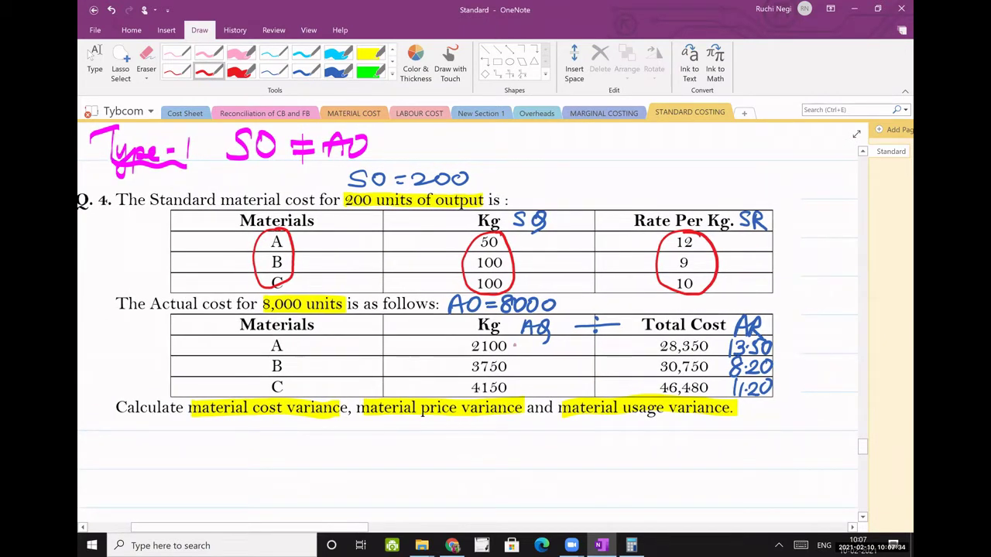
{"action": "mouse_move", "coordinate": [462, 348]}
{"action": "left_mouse_down"}
{"action": "mouse_move", "coordinate": [461, 392]}
{"action": "mouse_move", "coordinate": [516, 378]}
{"action": "mouse_move", "coordinate": [511, 340]}
{"action": "left_mouse_up"}
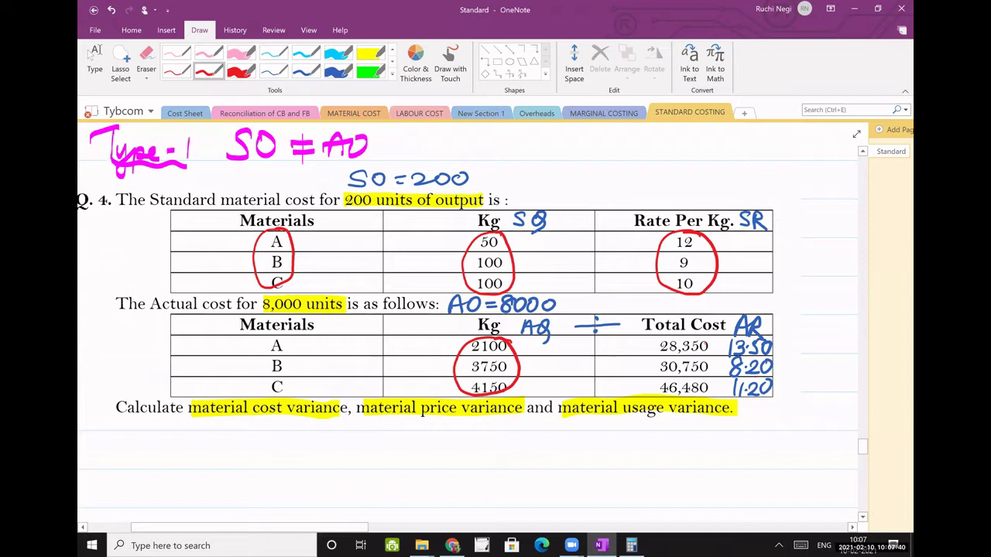
{"action": "mouse_move", "coordinate": [709, 338]}
{"action": "left_mouse_down"}
{"action": "mouse_move", "coordinate": [641, 345]}
{"action": "mouse_move", "coordinate": [670, 398]}
{"action": "mouse_move", "coordinate": [718, 347]}
{"action": "mouse_move", "coordinate": [700, 335]}
{"action": "left_mouse_up"}
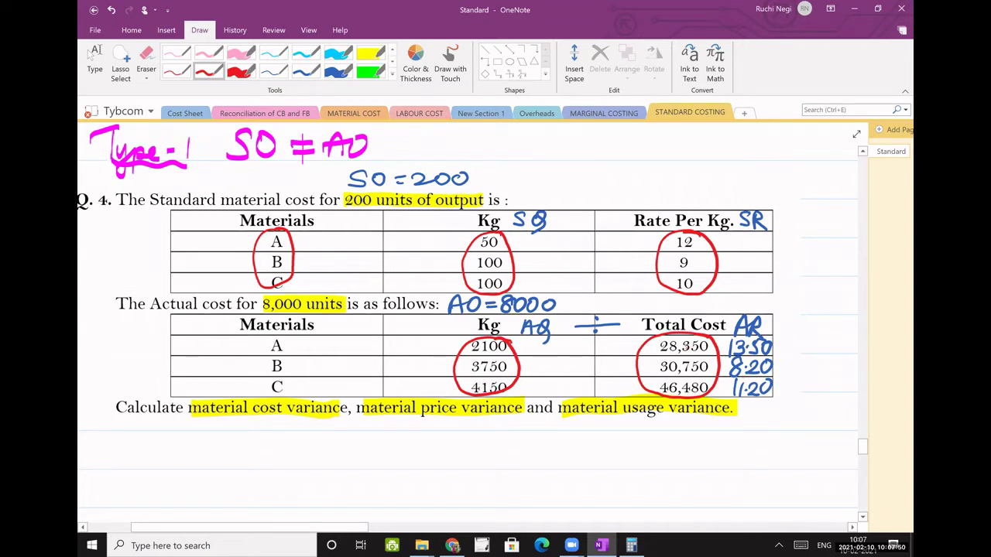
Step: Switch to Calculator and divide 28350 by 2100 to check material A's actual rate
{"action": "left_click", "coordinate": [632, 546]}
{"action": "type", "text": "28"}
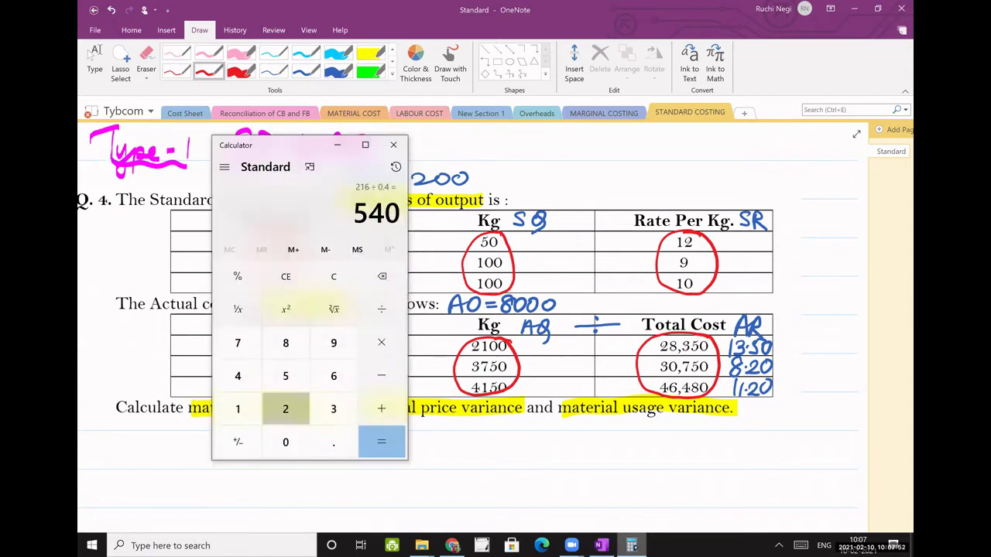
{"action": "type", "text": "350"}
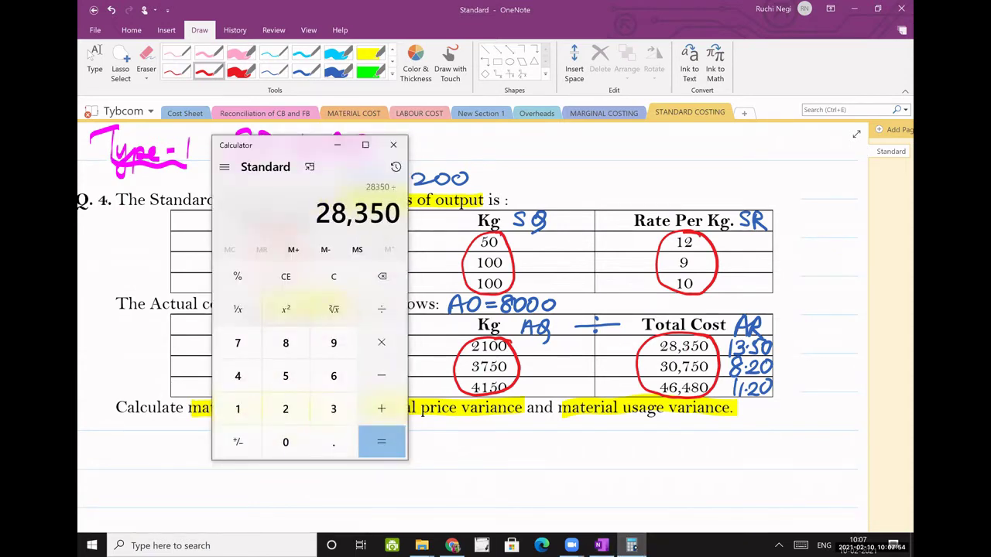
{"action": "type", "text": "/2100"}
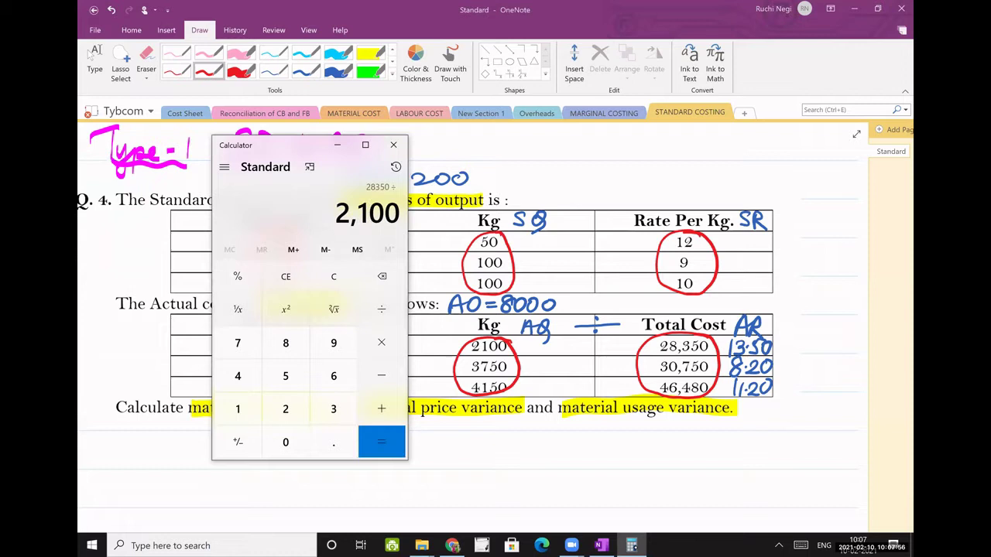
{"action": "key", "text": "Return"}
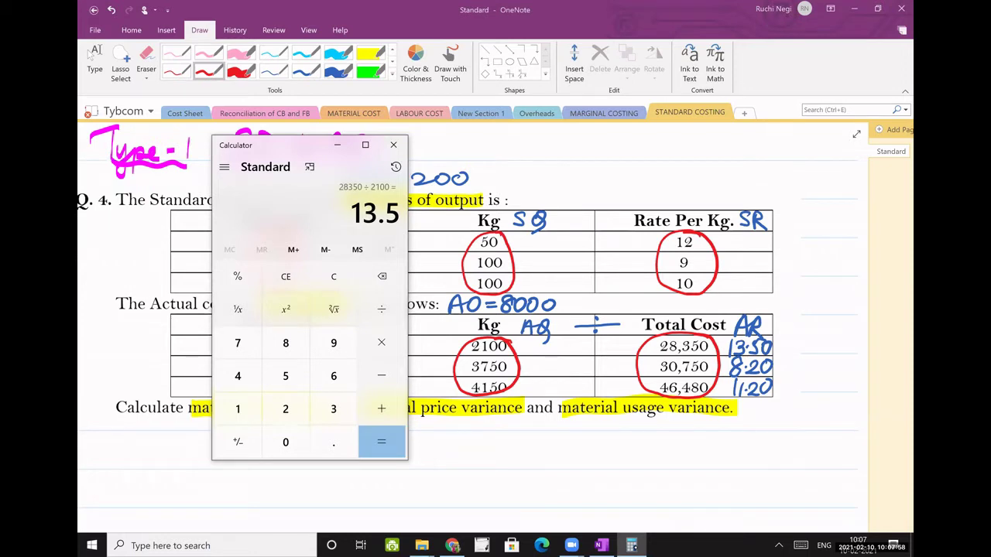
Step: Check the actual rates of B and C by dividing 30750 by 3750 and 46480 by 4150, then minimize Calculator
{"action": "type", "text": "3"}
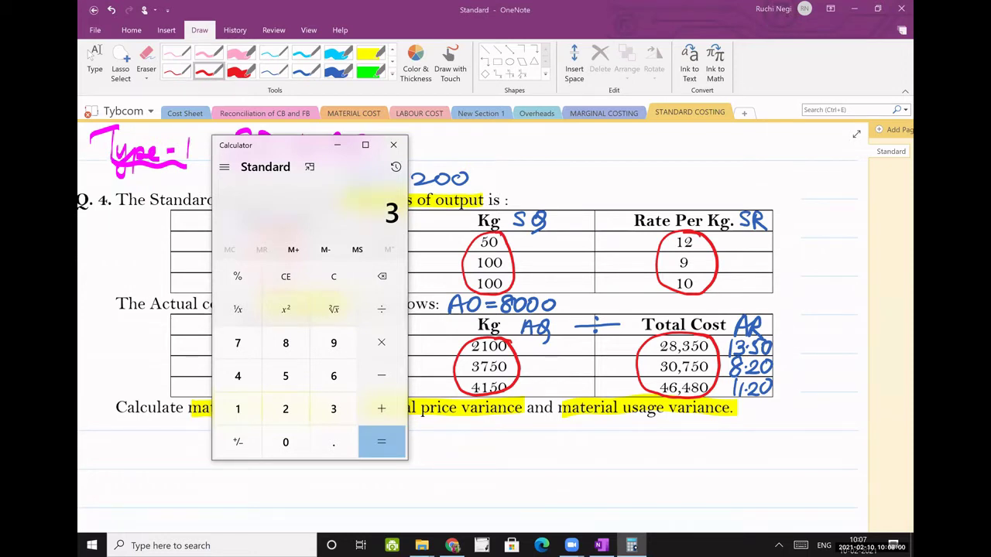
{"action": "type", "text": "0750/3750"}
{"action": "key", "text": "Return"}
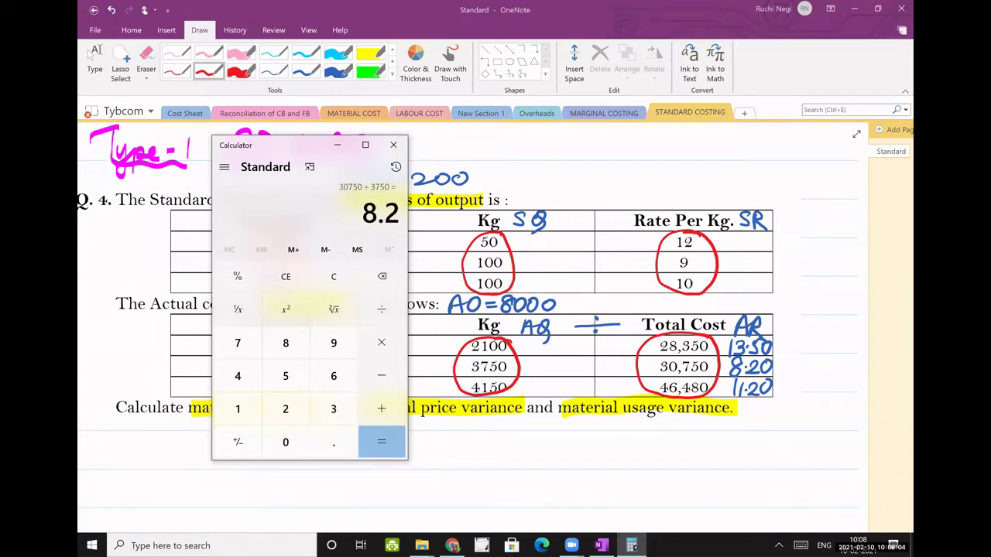
{"action": "type", "text": "46"}
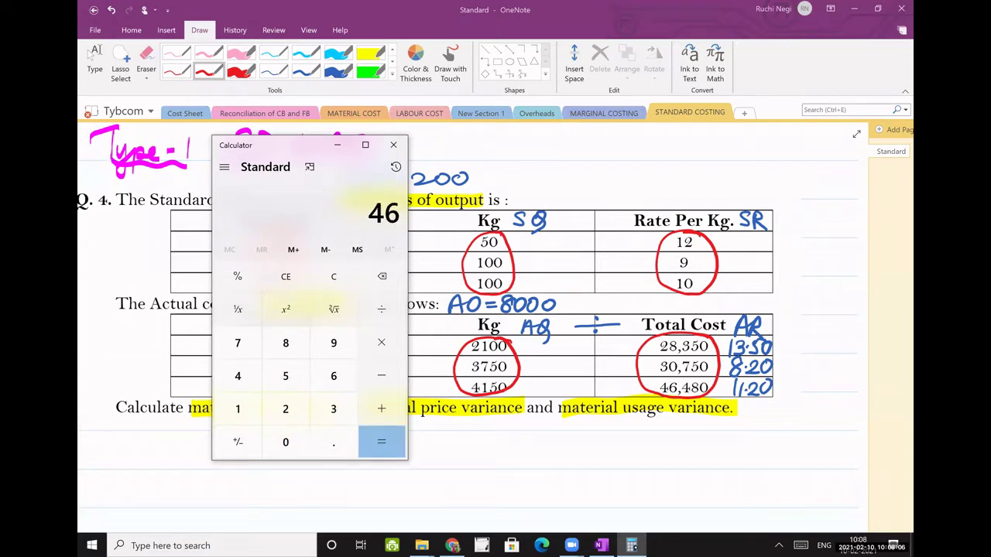
{"action": "type", "text": "480/"}
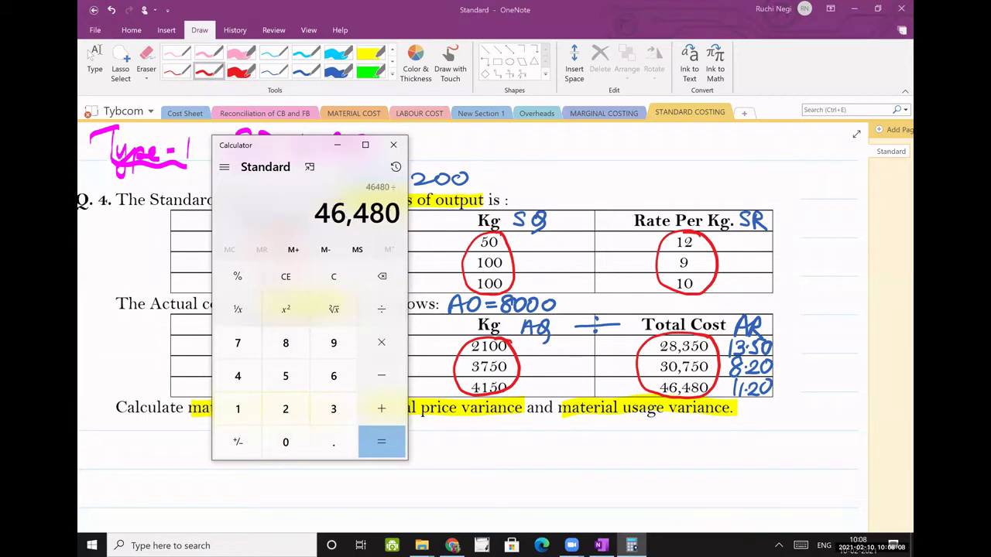
{"action": "type", "text": "4150"}
{"action": "key", "text": "Return"}
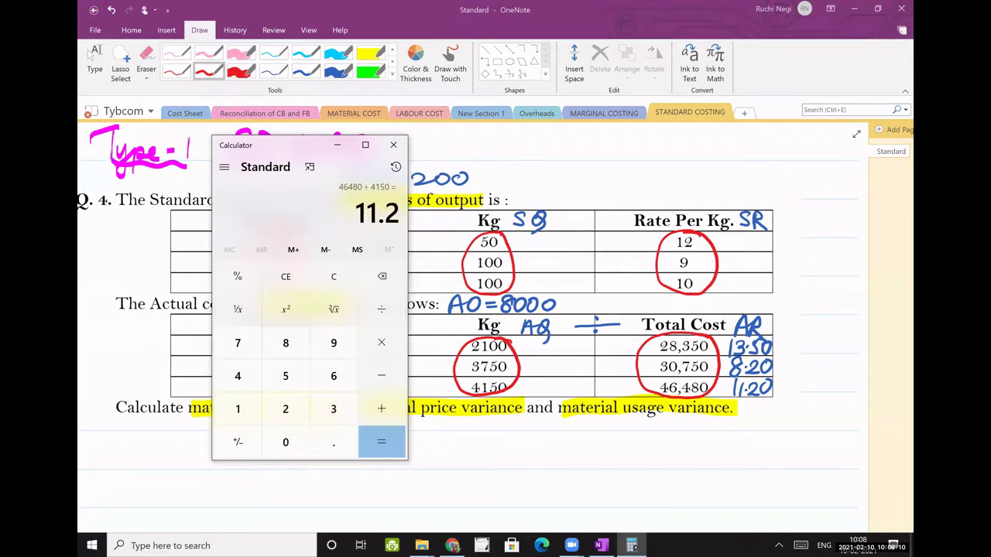
{"action": "left_click", "coordinate": [338, 145]}
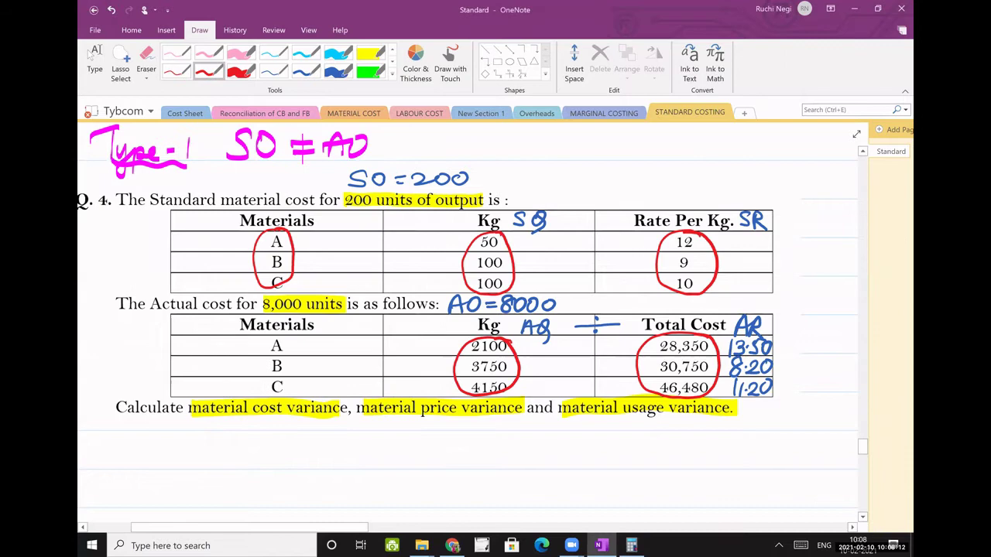
Step: Erase the red circles from both tables and restore the handwritten blue AO before "=8000"
{"action": "left_click_drag", "start_coordinate": [465, 294], "coordinate": [505, 319]}
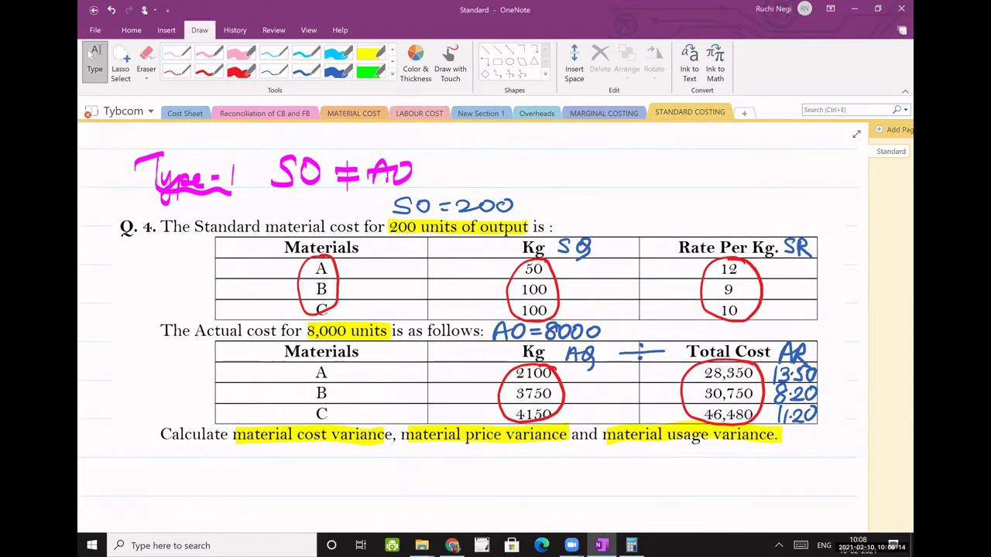
{"action": "mouse_move", "coordinate": [575, 290]}
{"action": "left_mouse_down"}
{"action": "mouse_move", "coordinate": [305, 304]}
{"action": "mouse_move", "coordinate": [651, 295]}
{"action": "left_mouse_up"}
{"action": "left_click", "coordinate": [702, 293]}
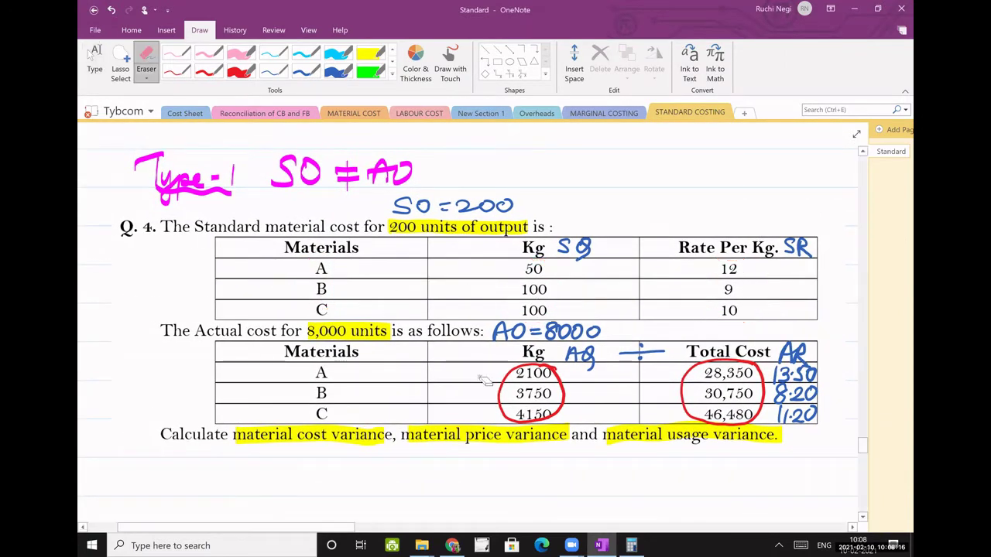
{"action": "left_click", "coordinate": [515, 331]}
{"action": "left_click", "coordinate": [500, 379]}
{"action": "left_click", "coordinate": [208, 71]}
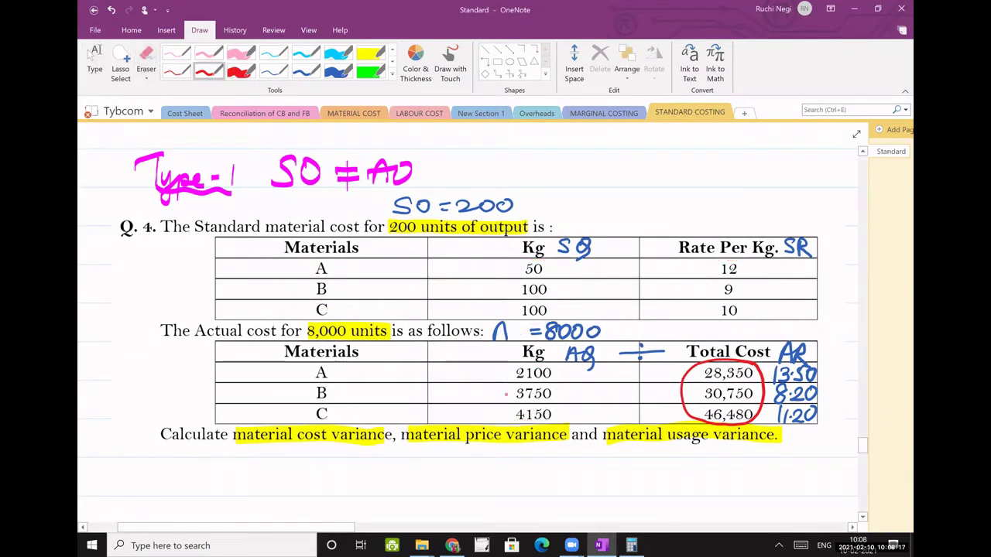
{"action": "left_click", "coordinate": [683, 394]}
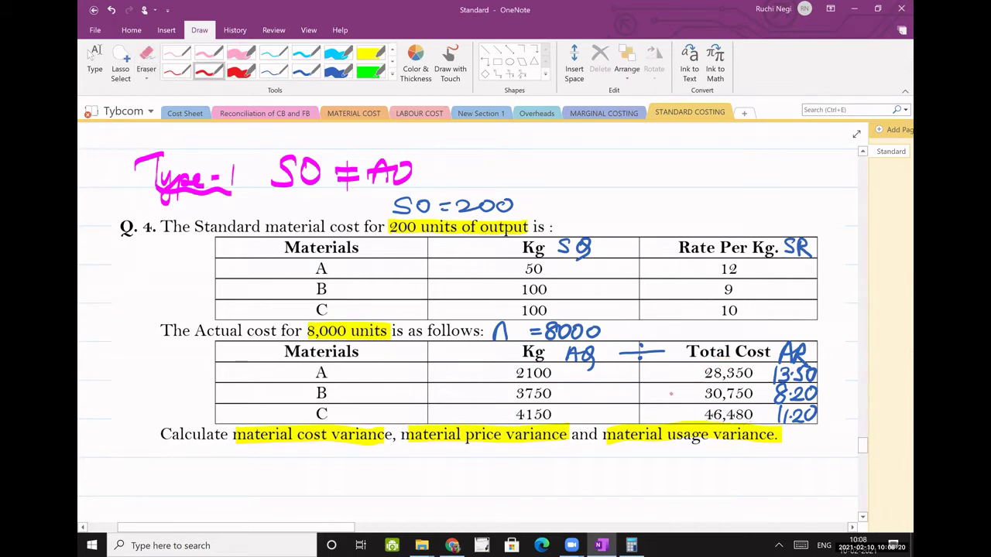
{"action": "left_click", "coordinate": [306, 70]}
{"action": "left_click_drag", "start_coordinate": [497, 335], "coordinate": [516, 320]}
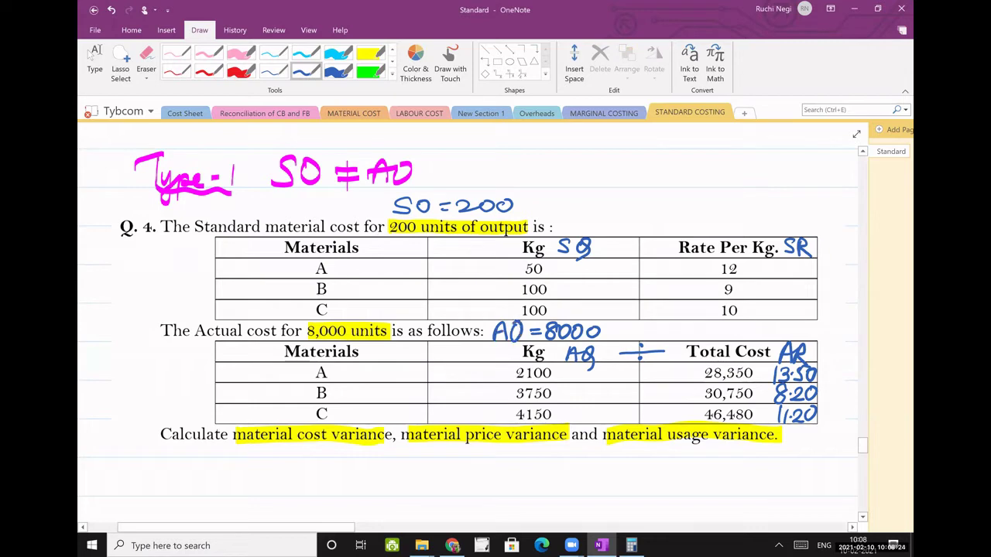
Step: Handwrite an underlined "Step 1" heading in blue ink below the question
{"action": "scroll", "coordinate": [468, 325], "scroll_direction": "down", "scroll_amount": 1}
{"action": "scroll", "coordinate": [468, 325], "scroll_direction": "right", "scroll_amount": 1}
{"action": "scroll", "coordinate": [468, 325], "scroll_direction": "left", "scroll_amount": 1}
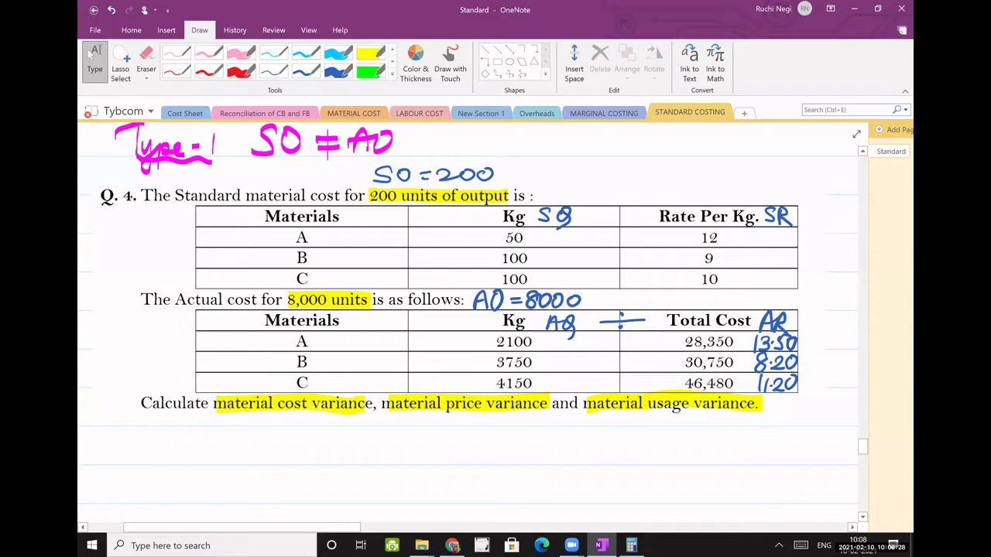
{"action": "scroll", "coordinate": [465, 310], "scroll_direction": "up", "scroll_amount": 1}
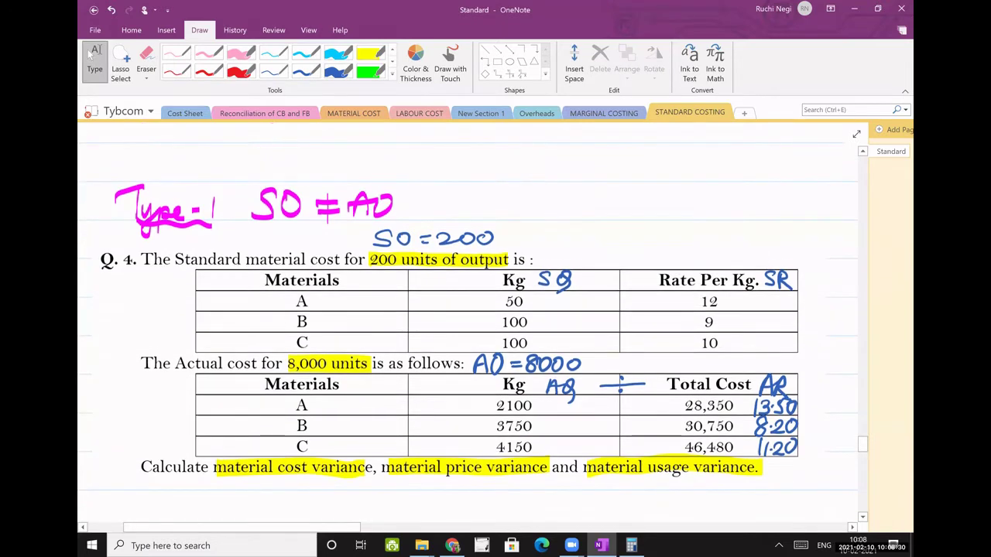
{"action": "scroll", "coordinate": [465, 309], "scroll_direction": "right", "scroll_amount": 2}
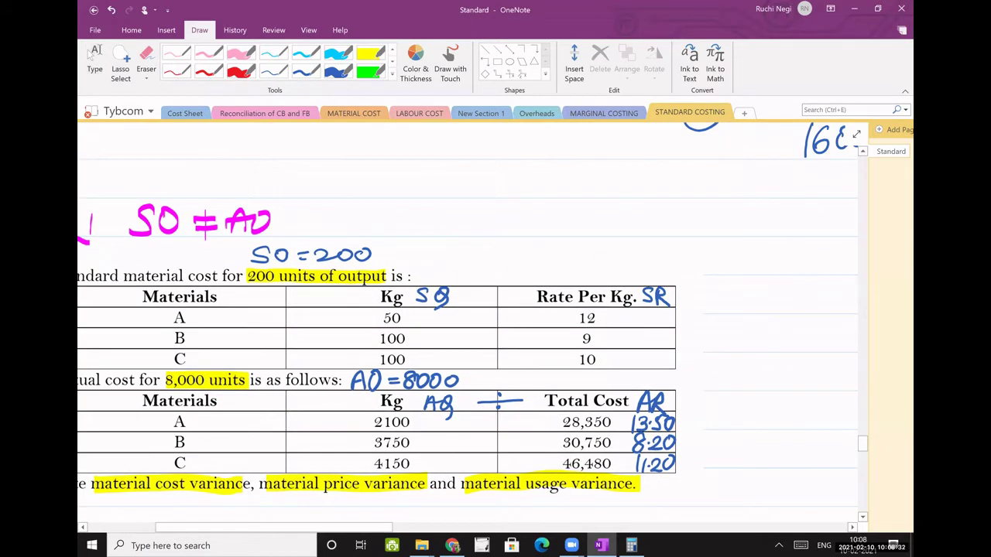
{"action": "scroll", "coordinate": [90, 60], "scroll_direction": "down", "scroll_amount": 2}
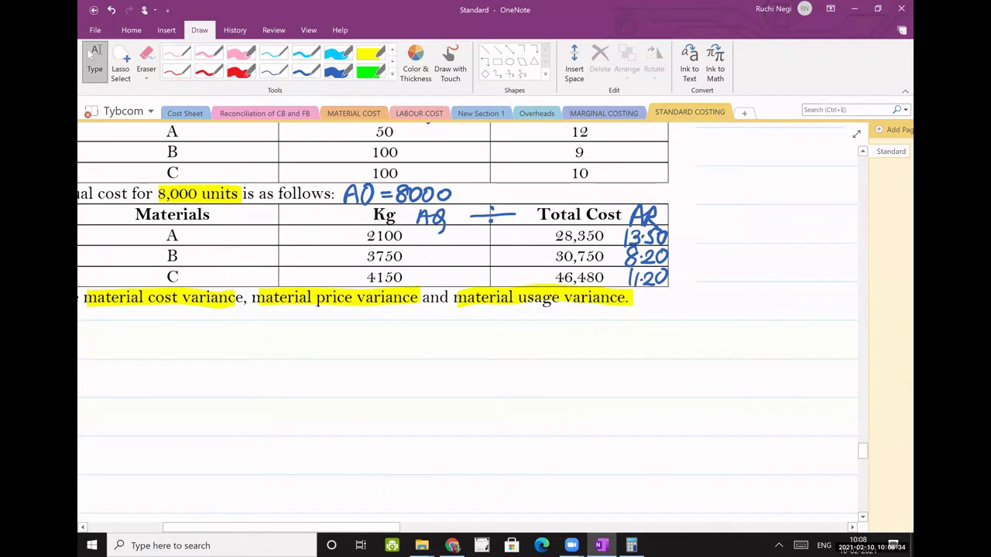
{"action": "scroll", "coordinate": [90, 53], "scroll_direction": "left", "scroll_amount": 2}
{"action": "scroll", "coordinate": [90, 53], "scroll_direction": "up", "scroll_amount": 1}
{"action": "scroll", "coordinate": [137, 308], "scroll_direction": "left", "scroll_amount": 2}
{"action": "scroll", "coordinate": [136, 308], "scroll_direction": "down", "scroll_amount": 1}
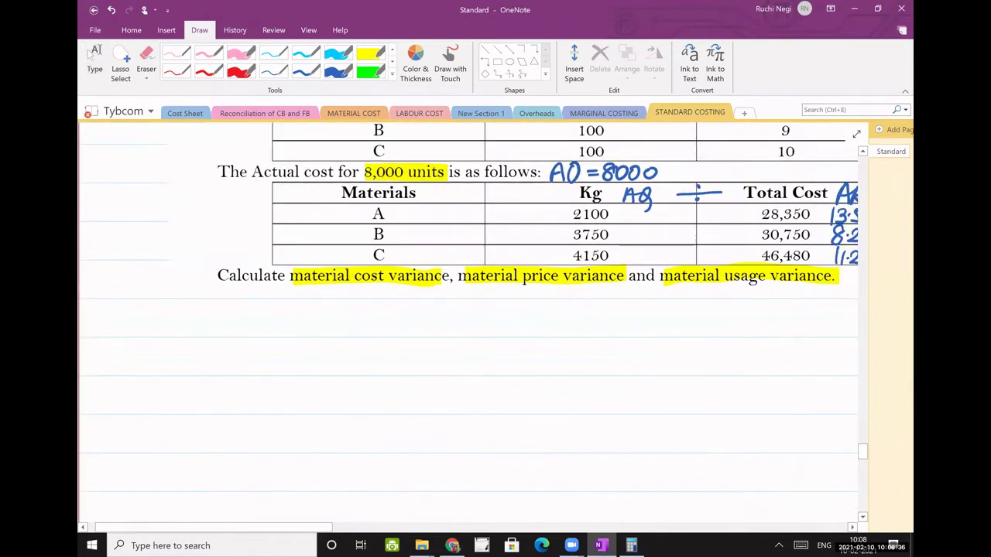
{"action": "mouse_move", "coordinate": [137, 308]}
{"action": "left_mouse_down"}
{"action": "mouse_move", "coordinate": [130, 332]}
{"action": "mouse_move", "coordinate": [155, 331]}
{"action": "mouse_move", "coordinate": [161, 316]}
{"action": "mouse_move", "coordinate": [180, 342]}
{"action": "left_mouse_up"}
{"action": "mouse_move", "coordinate": [188, 305]}
{"action": "left_mouse_down"}
{"action": "mouse_move", "coordinate": [191, 325]}
{"action": "mouse_move", "coordinate": [203, 325]}
{"action": "left_mouse_up"}
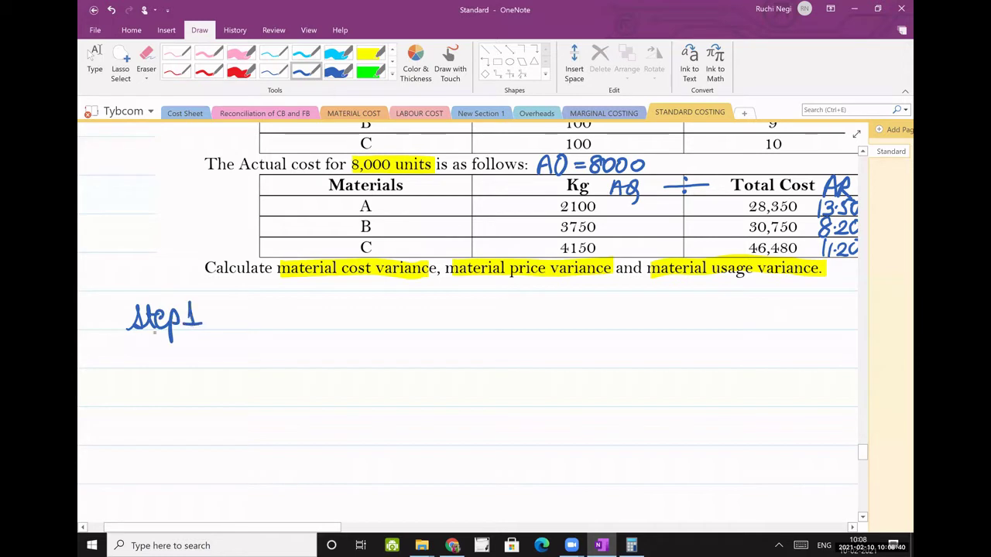
{"action": "left_click_drag", "start_coordinate": [137, 332], "coordinate": [209, 333]}
{"action": "scroll", "coordinate": [467, 325], "scroll_direction": "down", "scroll_amount": 1}
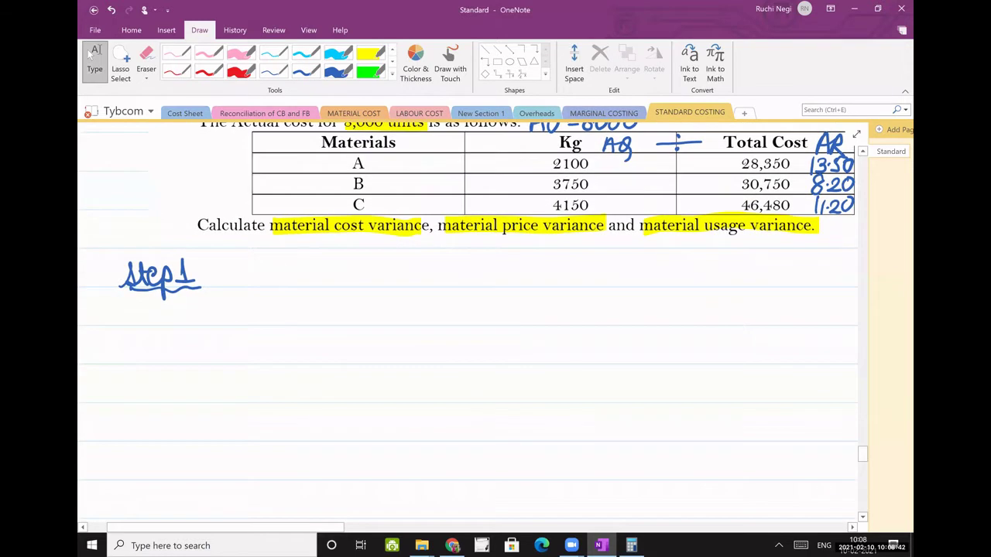
Step: Handwrite "SO = 200" in blue ink beside the Step 1 heading
{"action": "scroll", "coordinate": [464, 325], "scroll_direction": "up", "scroll_amount": 1}
{"action": "left_click", "coordinate": [306, 70]}
{"action": "mouse_move", "coordinate": [261, 279]}
{"action": "left_mouse_down"}
{"action": "mouse_move", "coordinate": [243, 275]}
{"action": "mouse_move", "coordinate": [260, 304]}
{"action": "mouse_move", "coordinate": [280, 276]}
{"action": "mouse_move", "coordinate": [314, 287]}
{"action": "mouse_move", "coordinate": [313, 296]}
{"action": "left_mouse_up"}
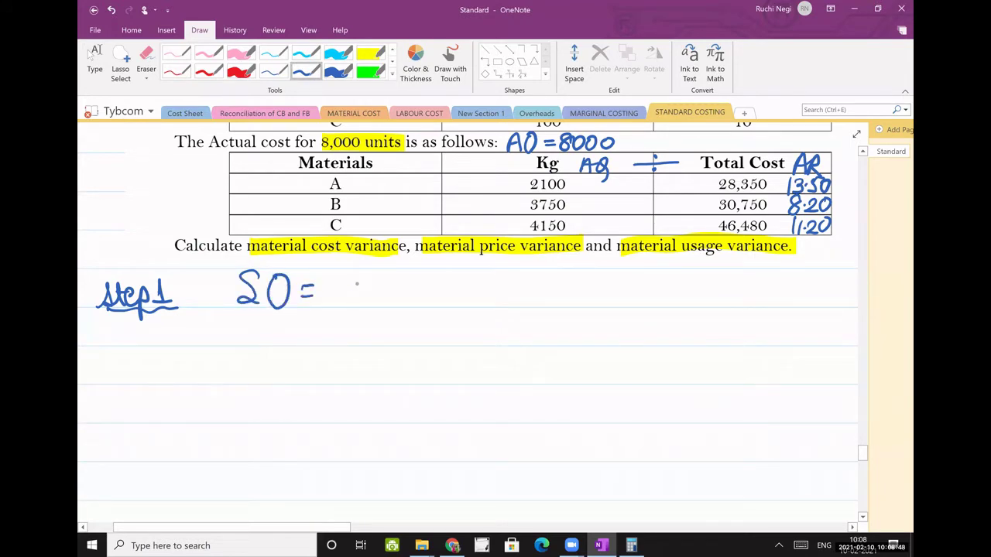
{"action": "scroll", "coordinate": [357, 284], "scroll_direction": "up", "scroll_amount": 5}
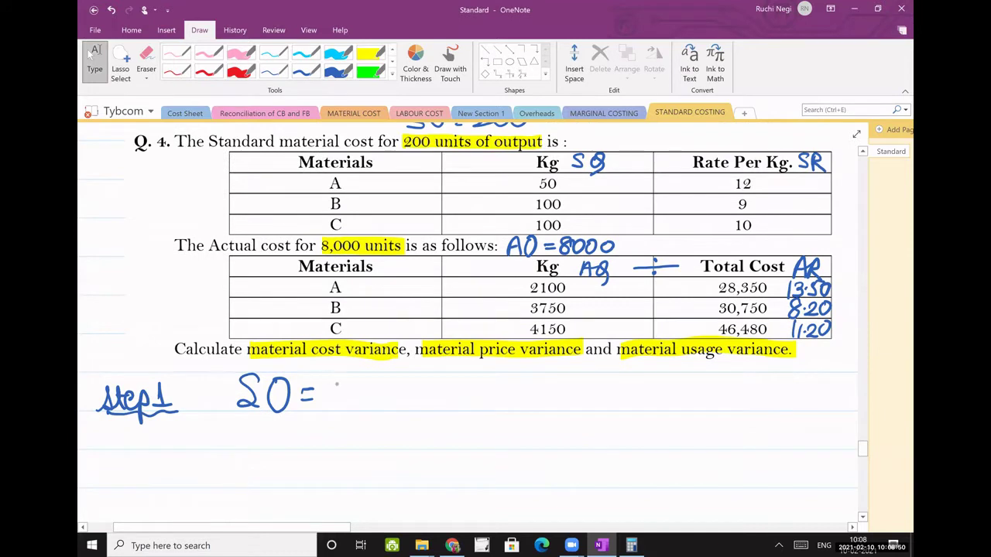
{"action": "mouse_move", "coordinate": [329, 382]}
{"action": "left_mouse_down"}
{"action": "mouse_move", "coordinate": [327, 409]}
{"action": "mouse_move", "coordinate": [358, 407]}
{"action": "left_mouse_up"}
{"action": "mouse_move", "coordinate": [370, 377]}
{"action": "left_mouse_down"}
{"action": "mouse_move", "coordinate": [380, 386]}
{"action": "mouse_move", "coordinate": [370, 374]}
{"action": "left_mouse_up"}
{"action": "mouse_move", "coordinate": [392, 374]}
{"action": "left_mouse_down"}
{"action": "mouse_move", "coordinate": [402, 382]}
{"action": "mouse_move", "coordinate": [392, 372]}
{"action": "left_mouse_up"}
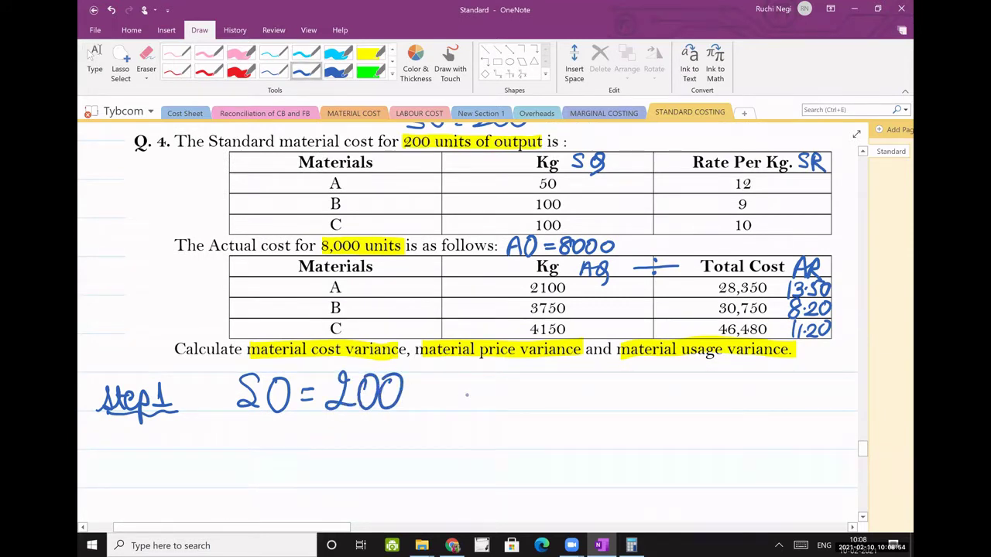
Step: Add a comma and handwrite "AO = 8000" after the standard output on the Step 1 line
{"action": "mouse_move", "coordinate": [439, 408]}
{"action": "left_mouse_down"}
{"action": "mouse_move", "coordinate": [433, 422]}
{"action": "mouse_move", "coordinate": [489, 404]}
{"action": "mouse_move", "coordinate": [494, 388]}
{"action": "mouse_move", "coordinate": [512, 380]}
{"action": "mouse_move", "coordinate": [547, 394]}
{"action": "left_mouse_up"}
{"action": "left_click_drag", "start_coordinate": [593, 380], "coordinate": [590, 380]}
{"action": "mouse_move", "coordinate": [613, 381]}
{"action": "left_mouse_down"}
{"action": "mouse_move", "coordinate": [605, 395]}
{"action": "mouse_move", "coordinate": [614, 381]}
{"action": "left_mouse_up"}
{"action": "left_click_drag", "start_coordinate": [636, 382], "coordinate": [658, 383]}
Step: Handwrite "SO ≠ AO" in blue ink below the two output values
{"action": "scroll", "coordinate": [467, 310], "scroll_direction": "down", "scroll_amount": 2}
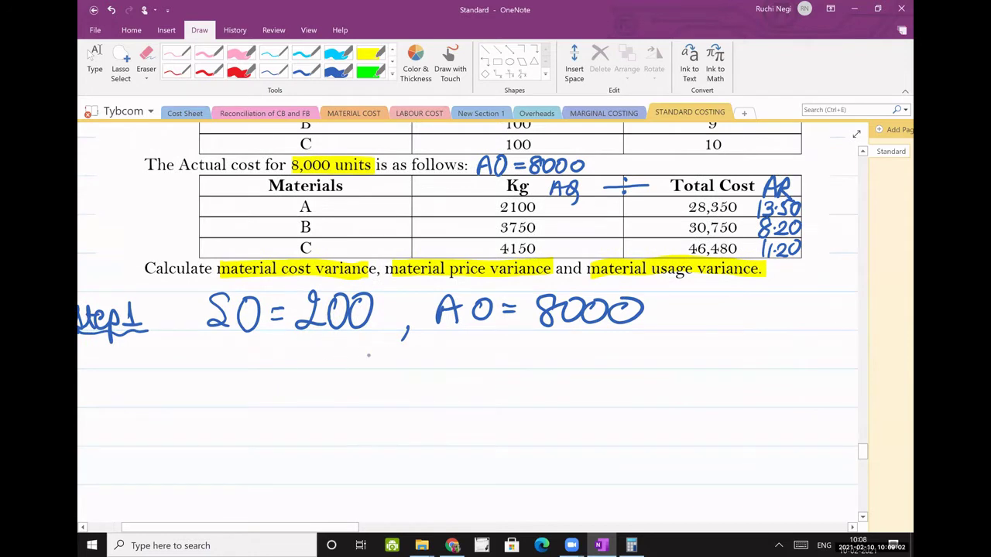
{"action": "left_click_drag", "start_coordinate": [312, 341], "coordinate": [291, 361]}
{"action": "left_click_drag", "start_coordinate": [331, 341], "coordinate": [331, 341]}
{"action": "left_click_drag", "start_coordinate": [353, 351], "coordinate": [387, 348]}
{"action": "mouse_move", "coordinate": [355, 360]}
{"action": "left_mouse_down"}
{"action": "mouse_move", "coordinate": [428, 364]}
{"action": "mouse_move", "coordinate": [439, 350]}
{"action": "left_mouse_up"}
{"action": "left_click_drag", "start_coordinate": [445, 341], "coordinate": [444, 342]}
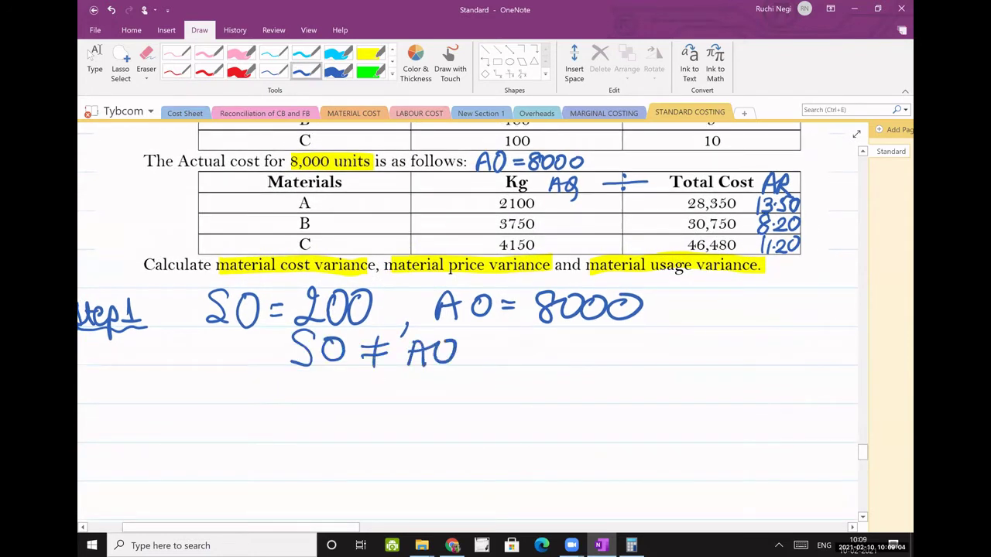
Step: Handwrite "∴ Revise the Stds i.e." in blue ink on the line below "SO ≠ AO"
{"action": "scroll", "coordinate": [468, 310], "scroll_direction": "down", "scroll_amount": 1}
{"action": "scroll", "coordinate": [468, 309], "scroll_direction": "left", "scroll_amount": 1}
{"action": "left_click", "coordinate": [229, 341]}
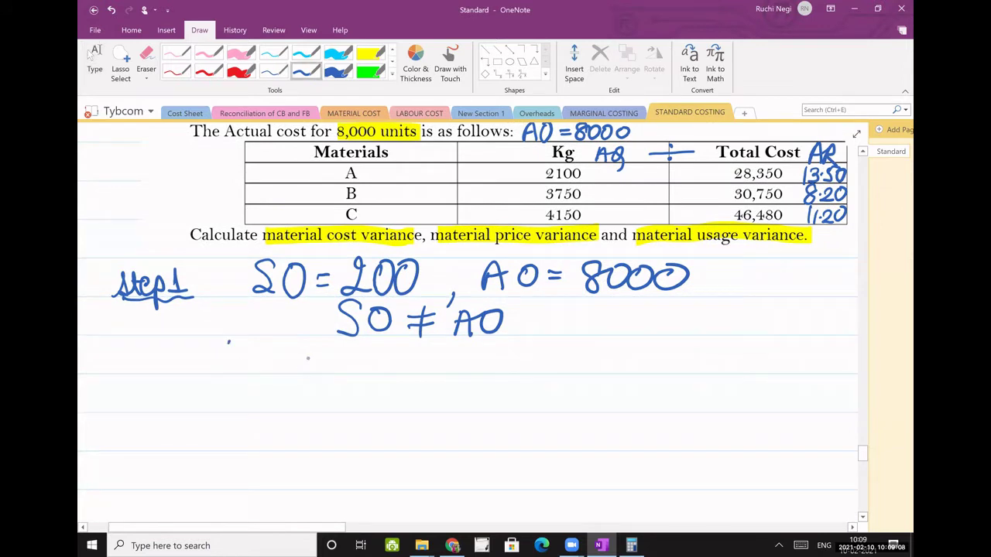
{"action": "left_click", "coordinate": [211, 366]}
{"action": "left_click", "coordinate": [232, 364]}
{"action": "left_click_drag", "start_coordinate": [262, 370], "coordinate": [421, 365]}
{"action": "left_click_drag", "start_coordinate": [381, 355], "coordinate": [390, 352]}
{"action": "mouse_move", "coordinate": [454, 350]}
{"action": "left_mouse_down"}
{"action": "mouse_move", "coordinate": [435, 374]}
{"action": "mouse_move", "coordinate": [465, 377]}
{"action": "mouse_move", "coordinate": [462, 357]}
{"action": "left_mouse_up"}
{"action": "left_click_drag", "start_coordinate": [479, 361], "coordinate": [488, 373]}
{"action": "mouse_move", "coordinate": [500, 354]}
{"action": "left_mouse_down"}
{"action": "mouse_move", "coordinate": [489, 374]}
{"action": "mouse_move", "coordinate": [551, 372]}
{"action": "left_mouse_up"}
{"action": "left_click", "coordinate": [533, 368]}
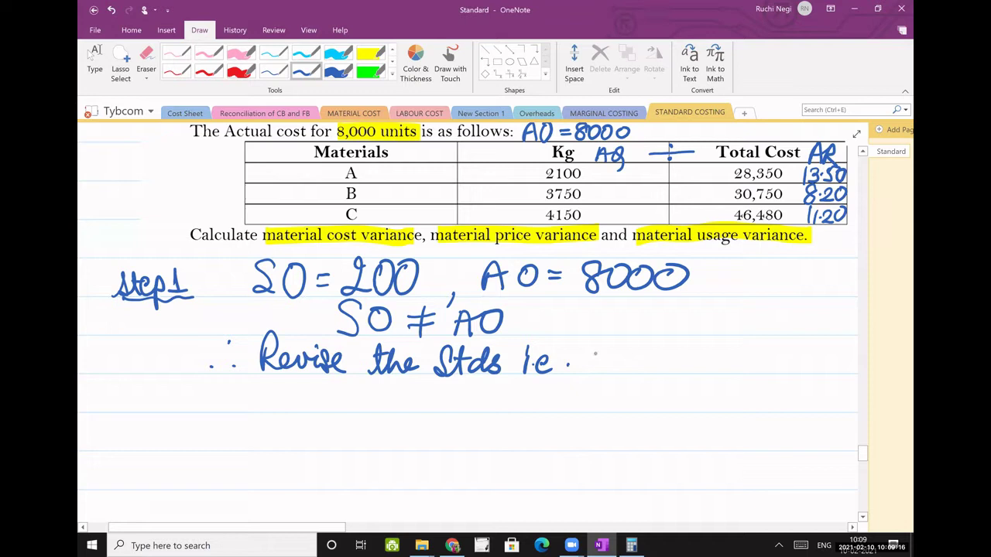
Step: Complete the line by handwriting "SO = AO = 8000 units" in blue ink after "i.e."
{"action": "left_click_drag", "start_coordinate": [606, 342], "coordinate": [585, 370]}
{"action": "left_click_drag", "start_coordinate": [624, 347], "coordinate": [649, 350]}
{"action": "mouse_move", "coordinate": [638, 357]}
{"action": "left_mouse_down"}
{"action": "mouse_move", "coordinate": [680, 369]}
{"action": "mouse_move", "coordinate": [692, 350]}
{"action": "left_mouse_up"}
{"action": "mouse_move", "coordinate": [686, 349]}
{"action": "left_mouse_down"}
{"action": "mouse_move", "coordinate": [704, 347]}
{"action": "mouse_move", "coordinate": [688, 343]}
{"action": "left_mouse_up"}
{"action": "mouse_move", "coordinate": [713, 352]}
{"action": "left_mouse_down"}
{"action": "mouse_move", "coordinate": [728, 352]}
{"action": "mouse_move", "coordinate": [726, 362]}
{"action": "left_mouse_up"}
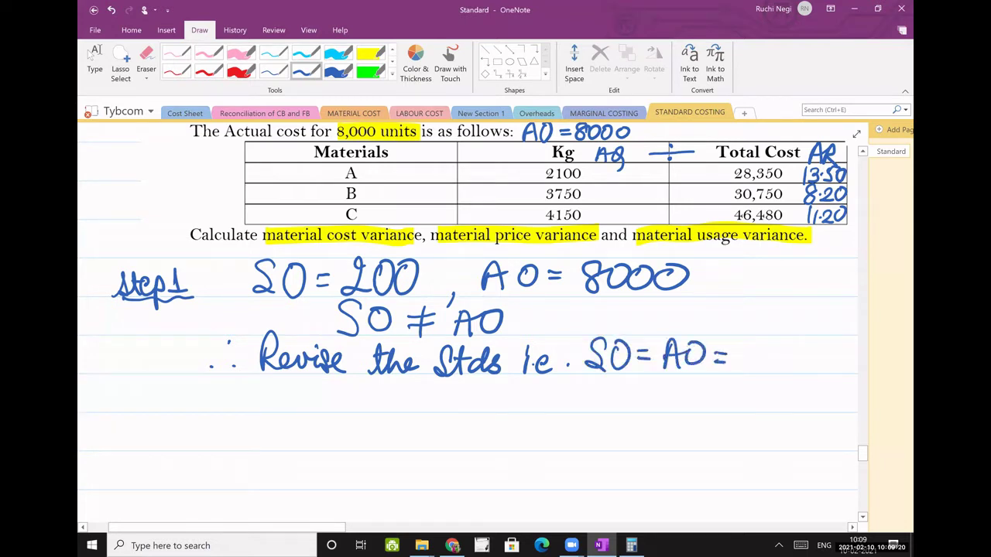
{"action": "scroll", "coordinate": [464, 326], "scroll_direction": "right", "scroll_amount": 3}
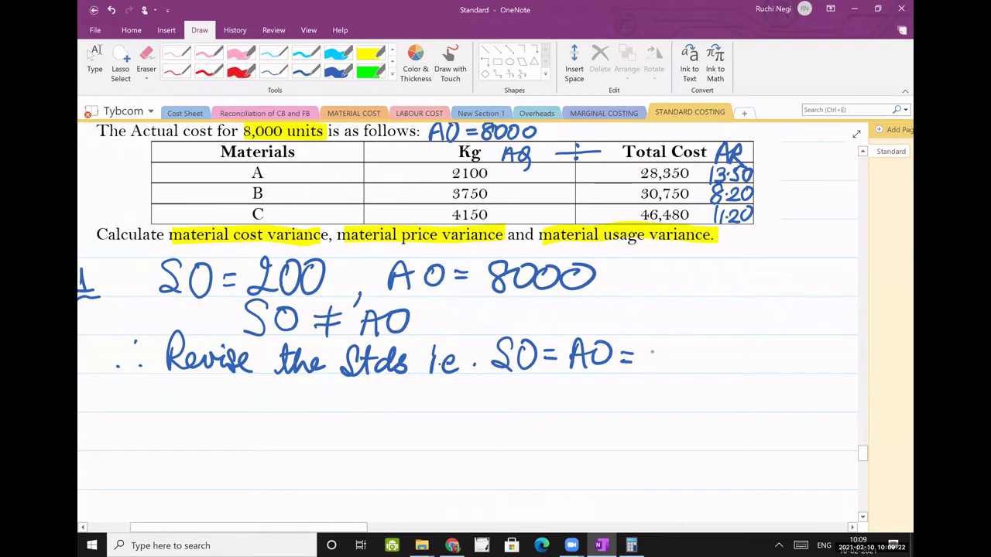
{"action": "scroll", "coordinate": [672, 365], "scroll_direction": "right", "scroll_amount": 1}
{"action": "left_click_drag", "start_coordinate": [630, 345], "coordinate": [632, 346]}
{"action": "left_click_drag", "start_coordinate": [642, 347], "coordinate": [643, 346]}
{"action": "left_click_drag", "start_coordinate": [658, 346], "coordinate": [659, 346]}
{"action": "left_click_drag", "start_coordinate": [676, 346], "coordinate": [678, 346]}
{"action": "left_click_drag", "start_coordinate": [692, 356], "coordinate": [749, 359]}
{"action": "left_click", "coordinate": [727, 342]}
Step: Frame the handwritten "SO = AO = 8000 units" with a red rectangle
{"action": "left_click", "coordinate": [203, 77]}
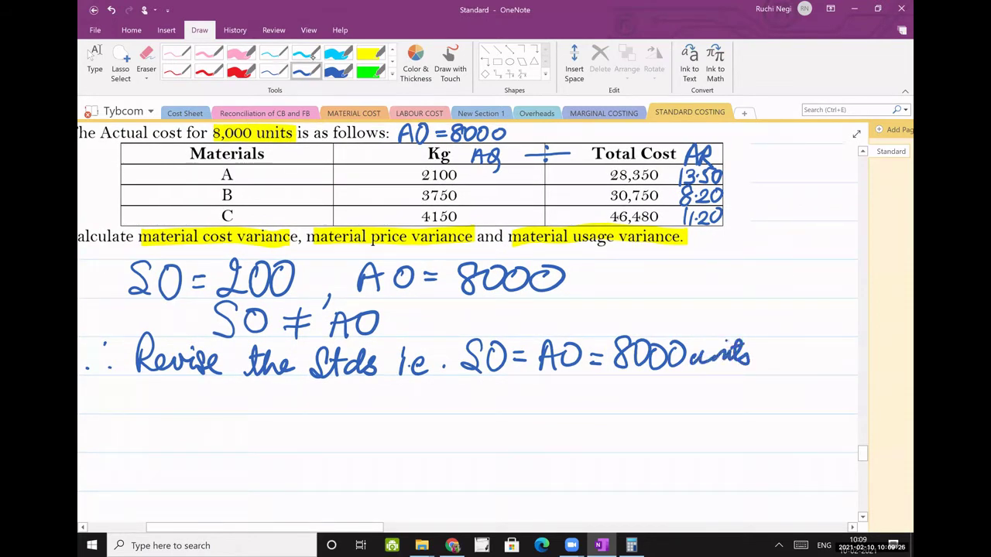
{"action": "left_click", "coordinate": [499, 66]}
{"action": "mouse_move", "coordinate": [454, 333]}
{"action": "left_mouse_down"}
{"action": "mouse_move", "coordinate": [583, 331]}
{"action": "mouse_move", "coordinate": [762, 378]}
{"action": "left_mouse_up"}
{"action": "left_click_drag", "start_coordinate": [752, 471], "coordinate": [821, 365]}
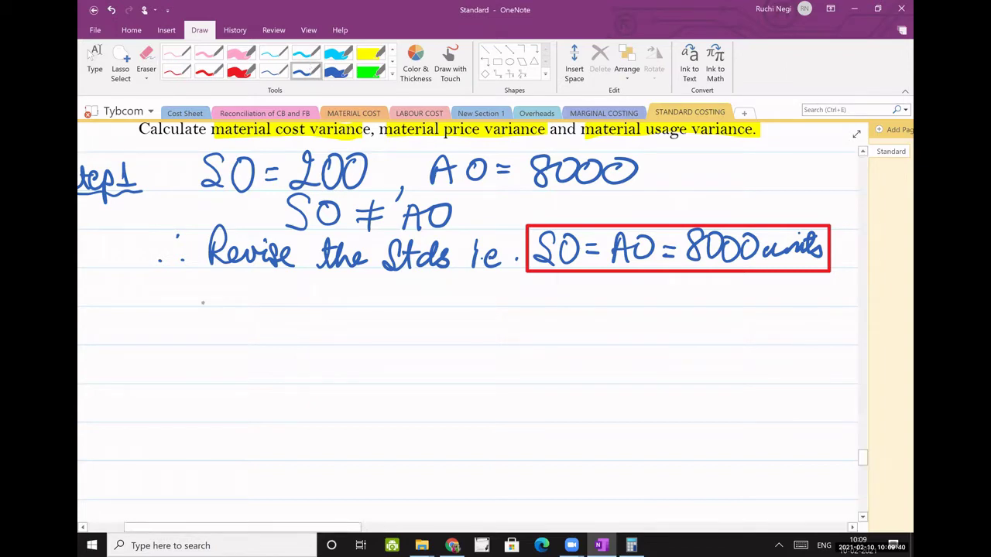
Step: Draw a large blue rectangle across the page below the Step 1 working as a table outline
{"action": "left_click", "coordinate": [94, 61]}
{"action": "scroll", "coordinate": [747, 343], "scroll_direction": "down", "scroll_amount": 2}
{"action": "scroll", "coordinate": [747, 343], "scroll_direction": "down", "scroll_amount": 1}
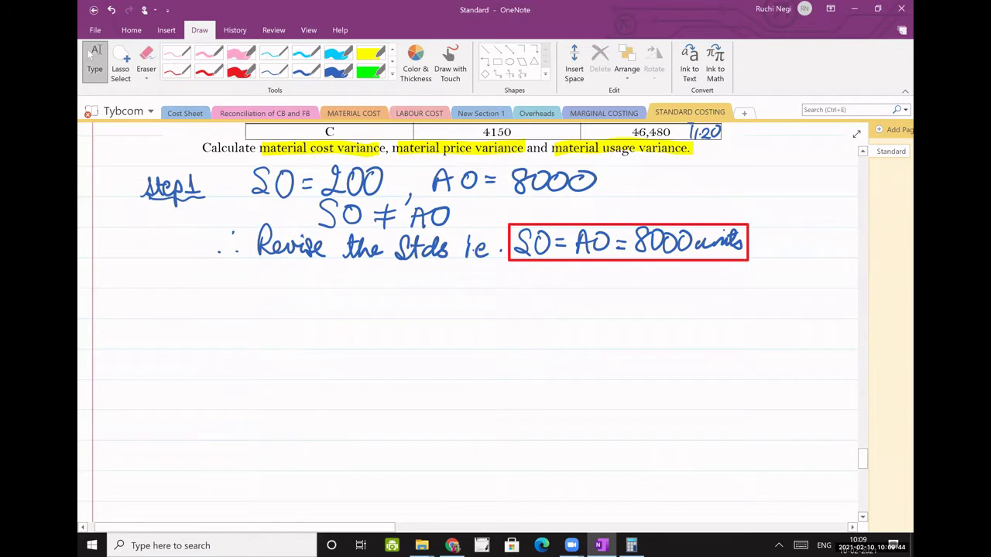
{"action": "left_click", "coordinate": [497, 61]}
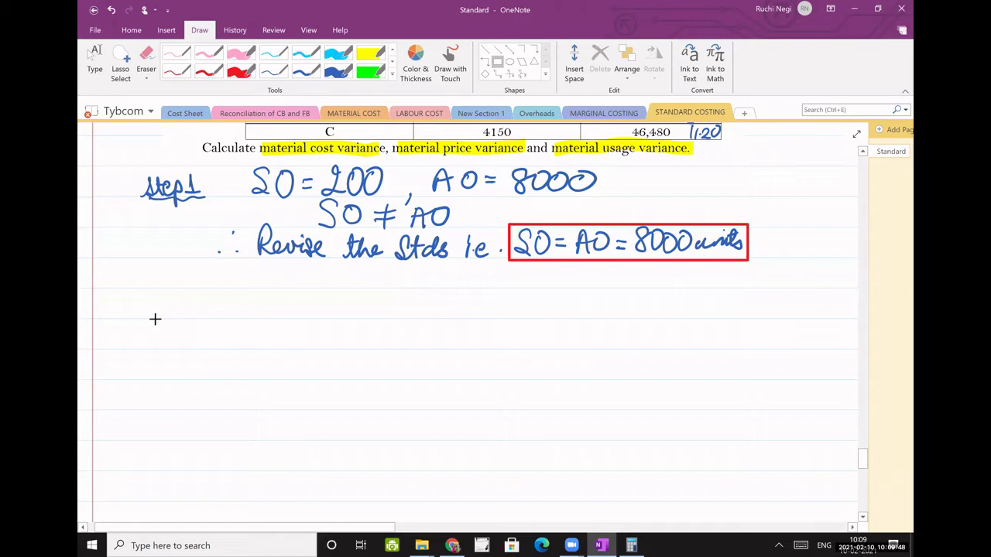
{"action": "left_click_drag", "start_coordinate": [148, 318], "coordinate": [206, 321]}
{"action": "left_click_drag", "start_coordinate": [825, 492], "coordinate": [832, 440]}
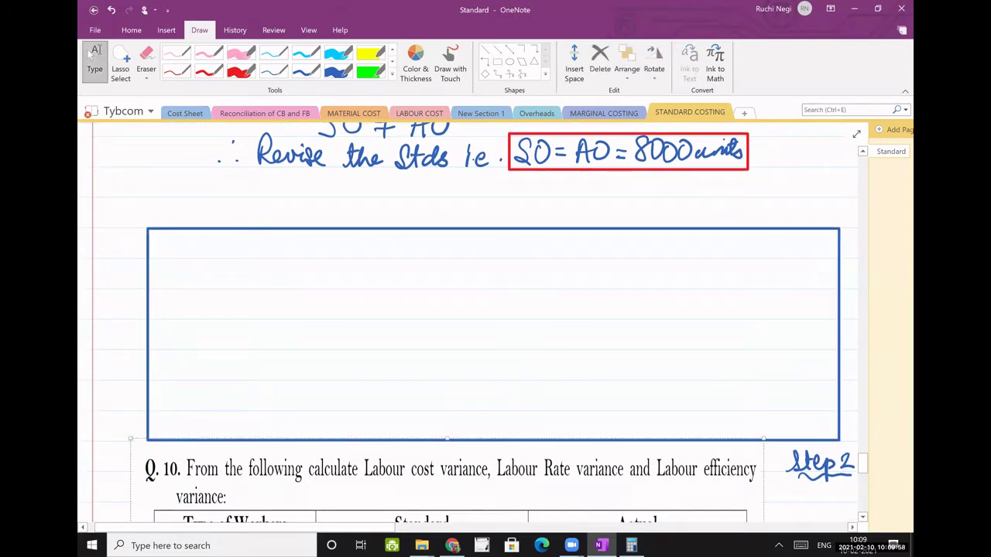
Step: Move the Q. 10 question image down so it sits clear below the blue table outline
{"action": "left_click", "coordinate": [514, 348]}
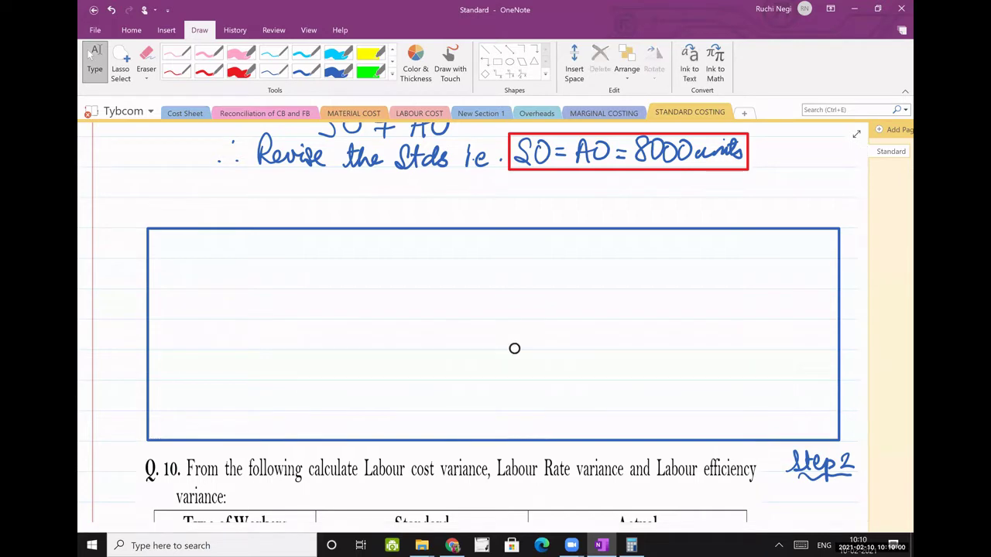
{"action": "scroll", "coordinate": [514, 238], "scroll_direction": "down", "scroll_amount": 3}
{"action": "left_click", "coordinate": [446, 474]}
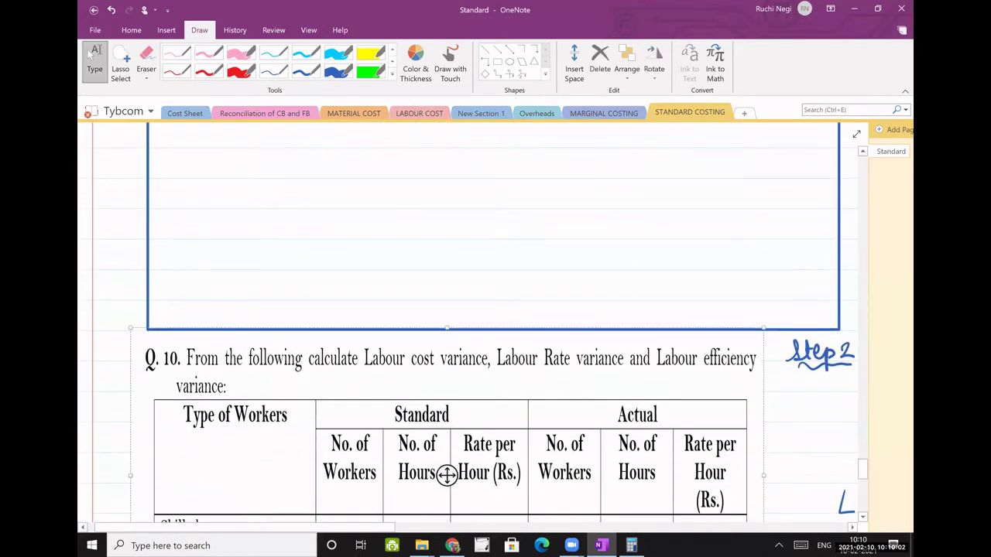
{"action": "left_click_drag", "start_coordinate": [447, 474], "coordinate": [449, 522]}
{"action": "key", "text": "ctrl+z"}
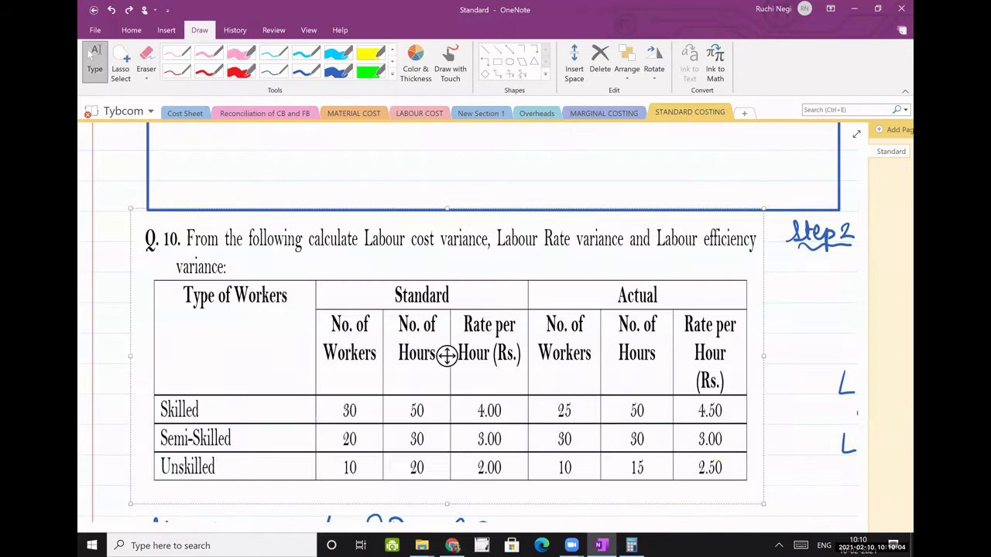
{"action": "left_click_drag", "start_coordinate": [447, 356], "coordinate": [448, 512]}
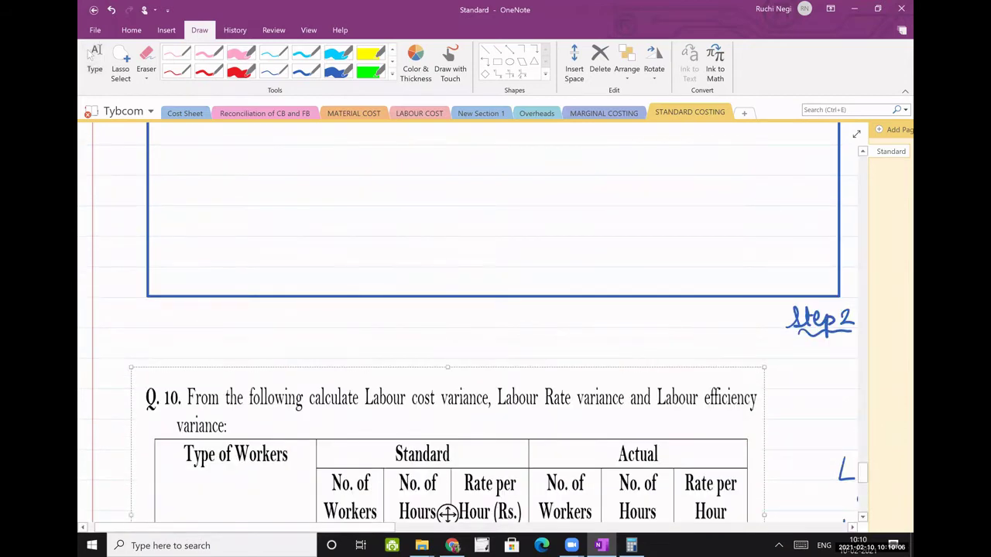
{"action": "scroll", "coordinate": [448, 514], "scroll_direction": "up", "scroll_amount": 2}
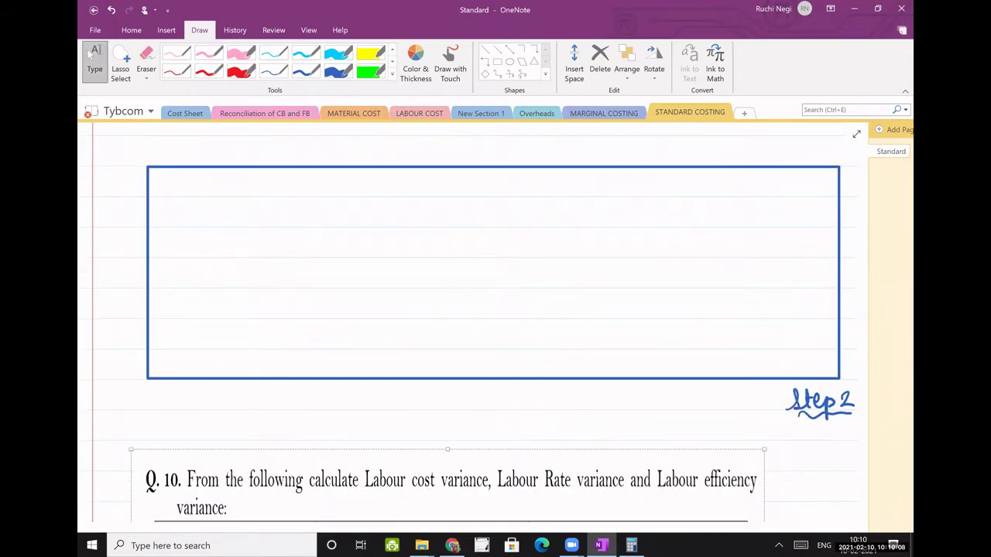
{"action": "scroll", "coordinate": [473, 325], "scroll_direction": "up", "scroll_amount": 1}
{"action": "scroll", "coordinate": [90, 53], "scroll_direction": "up", "scroll_amount": 1}
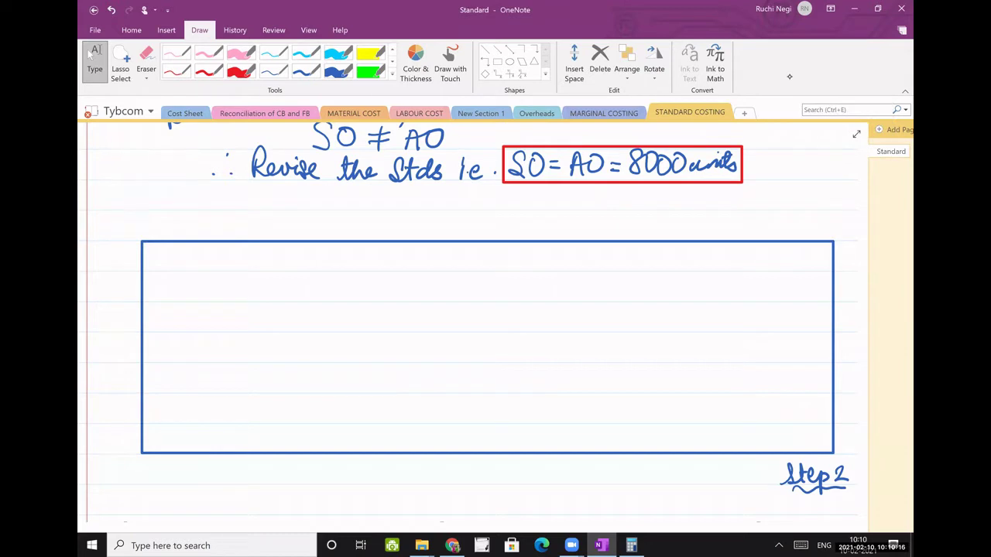
{"action": "left_click", "coordinate": [306, 70]}
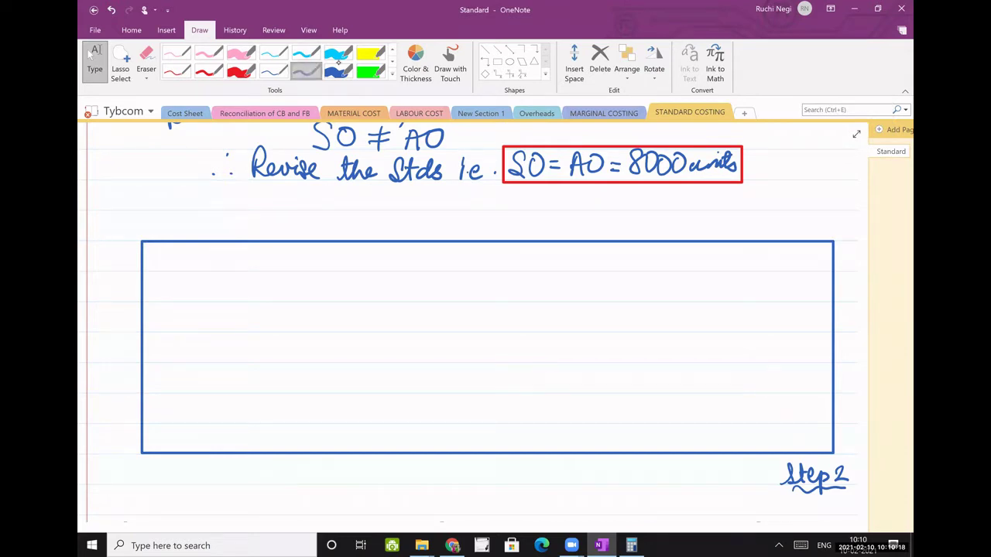
{"action": "left_click", "coordinate": [484, 49]}
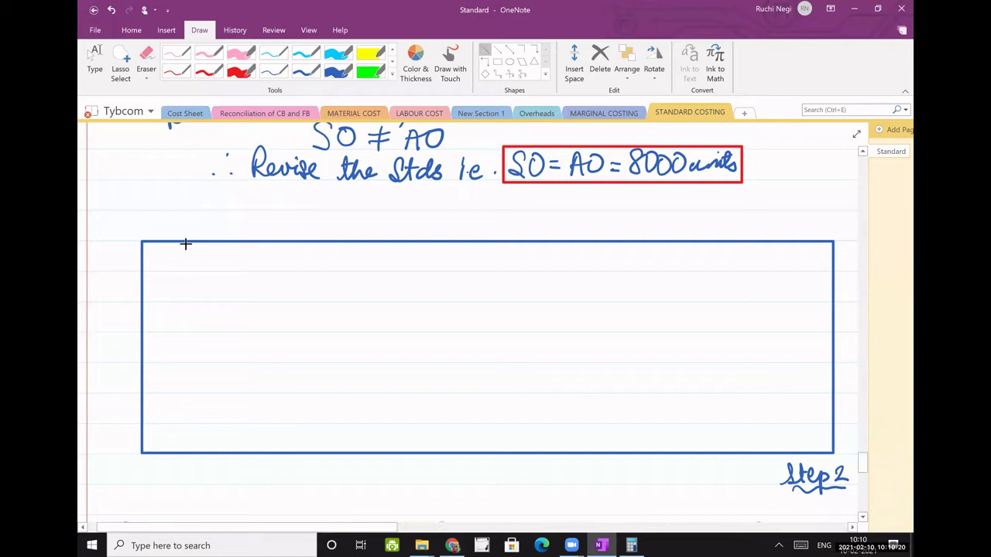
{"action": "left_click_drag", "start_coordinate": [184, 243], "coordinate": [189, 416]}
{"action": "left_click", "coordinate": [191, 402]}
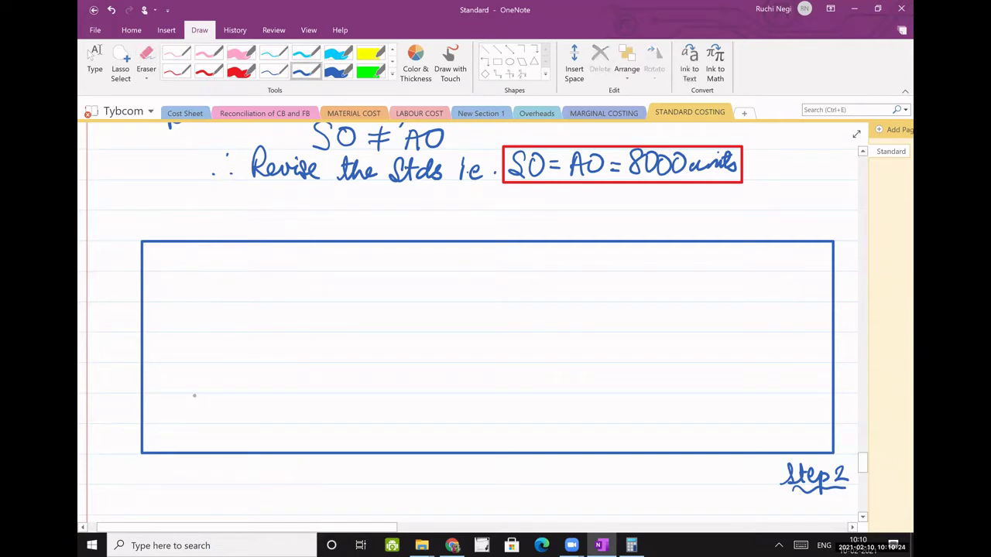
Step: Handwrite "RM type" in blue ink as the first column heading inside the table outline
{"action": "mouse_move", "coordinate": [148, 256]}
{"action": "left_mouse_down"}
{"action": "mouse_move", "coordinate": [160, 272]}
{"action": "mouse_move", "coordinate": [168, 260]}
{"action": "mouse_move", "coordinate": [177, 273]}
{"action": "left_mouse_up"}
{"action": "mouse_move", "coordinate": [147, 279]}
{"action": "left_mouse_down"}
{"action": "mouse_move", "coordinate": [161, 309]}
{"action": "mouse_move", "coordinate": [191, 297]}
{"action": "left_mouse_up"}
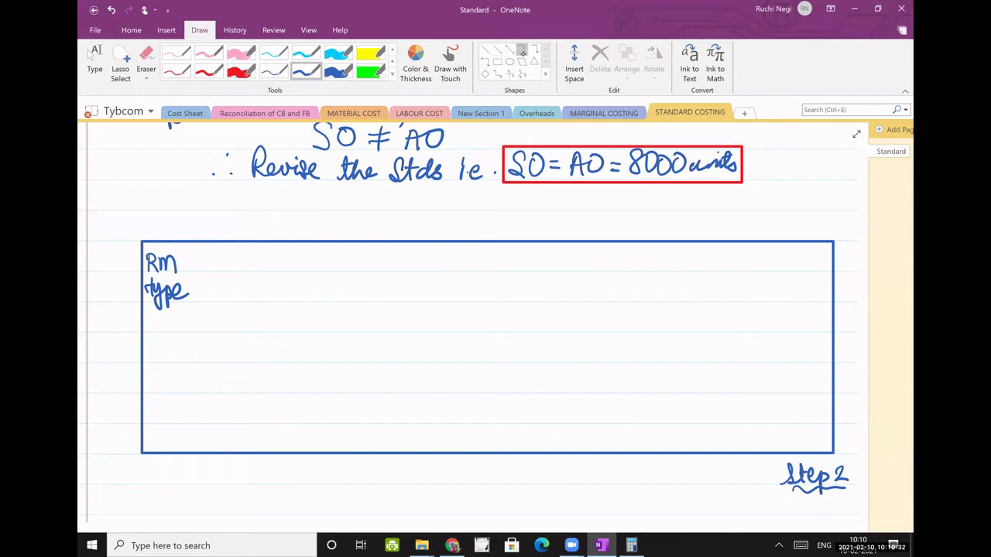
{"action": "left_click", "coordinate": [485, 50]}
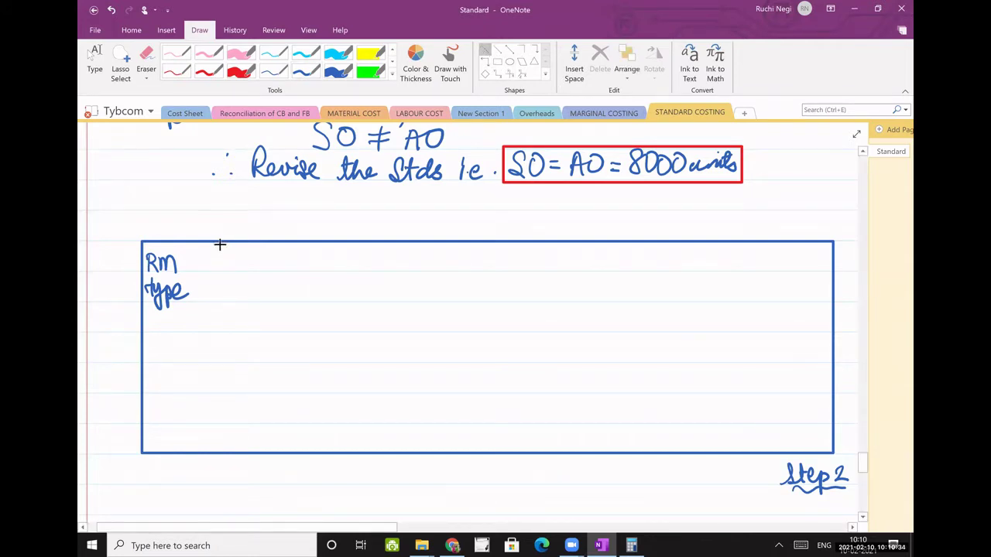
{"action": "left_click_drag", "start_coordinate": [219, 245], "coordinate": [220, 452]}
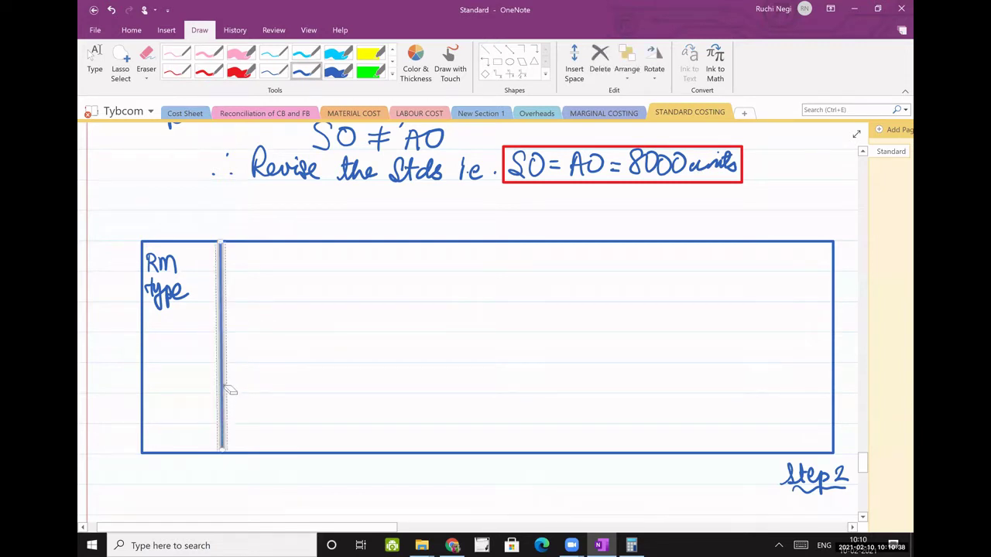
{"action": "key", "text": "Delete"}
Step: Rule off the RM type column with a full-height vertical line and handwrite "Given Stds SO = 200" as the next heading
{"action": "left_click", "coordinate": [486, 50]}
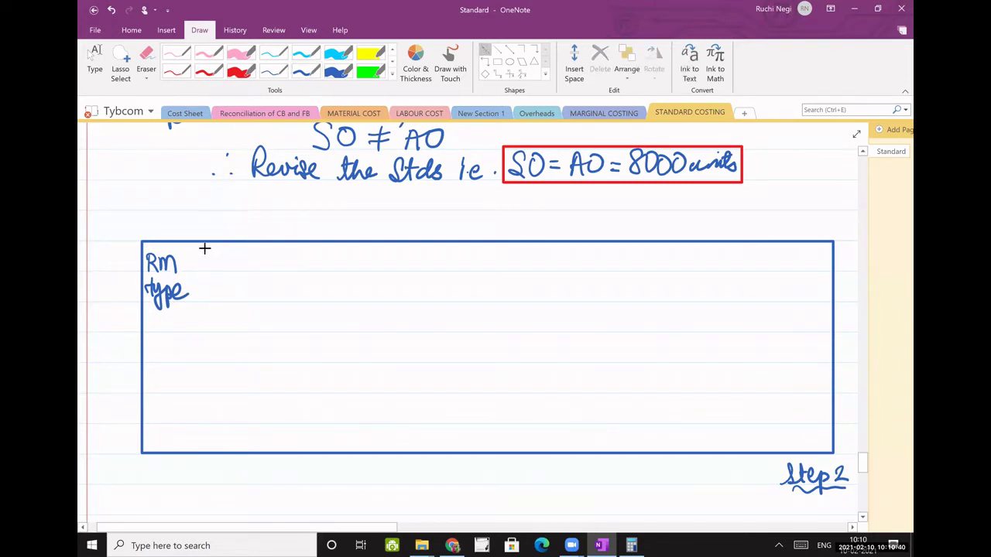
{"action": "left_click_drag", "start_coordinate": [203, 246], "coordinate": [205, 453]}
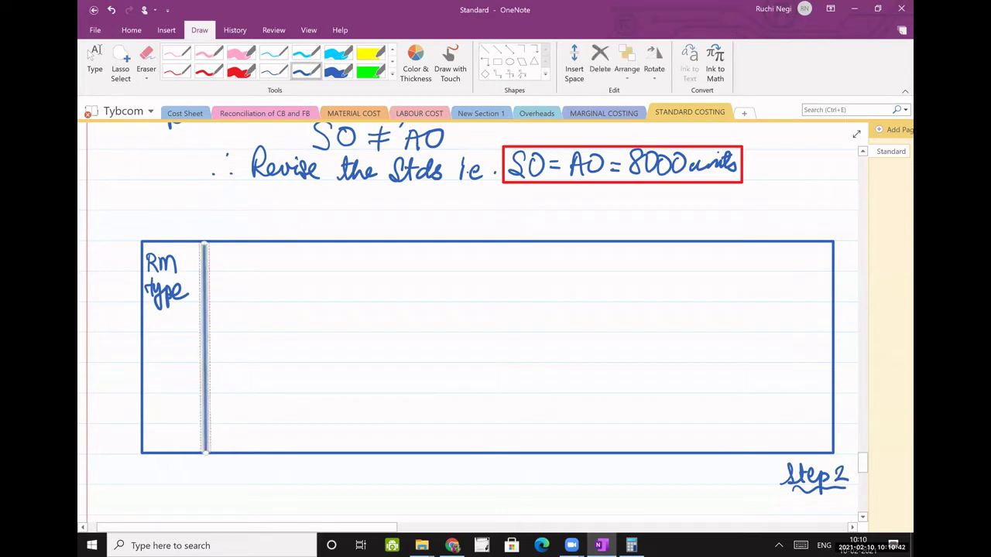
{"action": "mouse_move", "coordinate": [229, 249]}
{"action": "left_mouse_down"}
{"action": "mouse_move", "coordinate": [224, 282]}
{"action": "mouse_move", "coordinate": [251, 264]}
{"action": "mouse_move", "coordinate": [306, 274]}
{"action": "left_mouse_up"}
{"action": "left_click", "coordinate": [233, 253]}
{"action": "left_click_drag", "start_coordinate": [301, 263], "coordinate": [333, 269]}
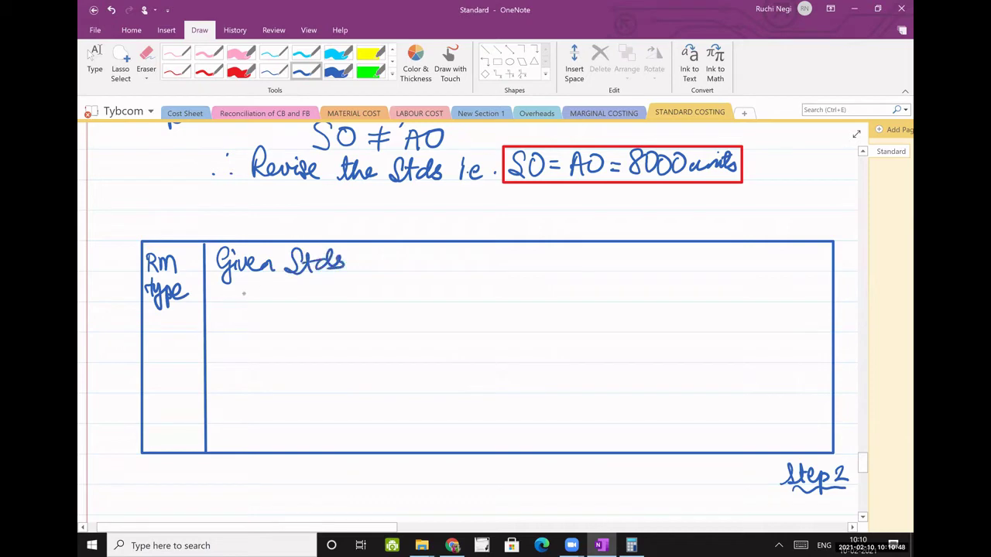
{"action": "left_click_drag", "start_coordinate": [246, 276], "coordinate": [233, 299]}
{"action": "mouse_move", "coordinate": [258, 279]}
{"action": "left_mouse_down"}
{"action": "mouse_move", "coordinate": [252, 288]}
{"action": "mouse_move", "coordinate": [258, 278]}
{"action": "mouse_move", "coordinate": [305, 298]}
{"action": "mouse_move", "coordinate": [318, 281]}
{"action": "mouse_move", "coordinate": [333, 299]}
{"action": "mouse_move", "coordinate": [337, 280]}
{"action": "left_mouse_up"}
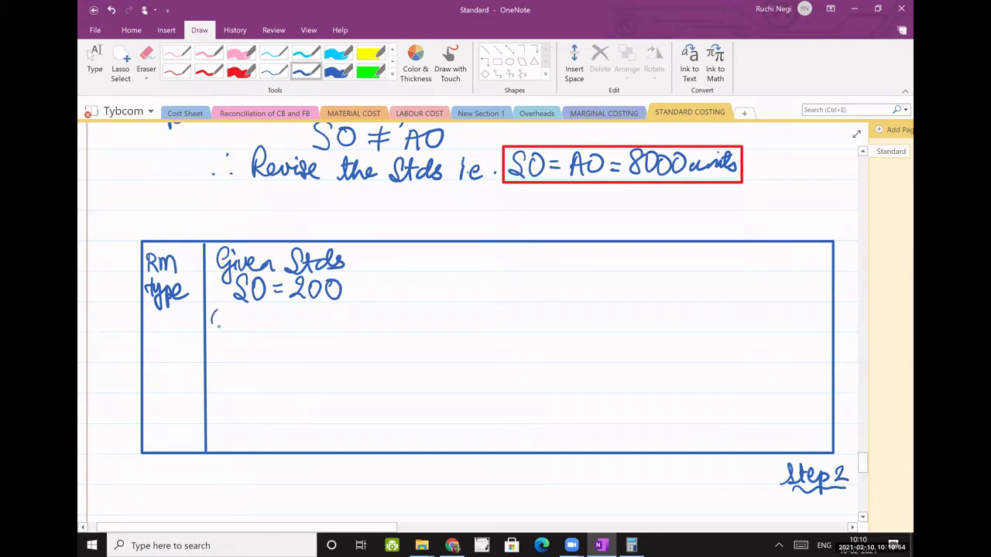
Step: Handwrite "Qty" under Given Stds, then draw two sub-column dividers and a full-height line closing off the section
{"action": "left_click_drag", "start_coordinate": [214, 311], "coordinate": [240, 341]}
{"action": "left_click_drag", "start_coordinate": [279, 304], "coordinate": [273, 385]}
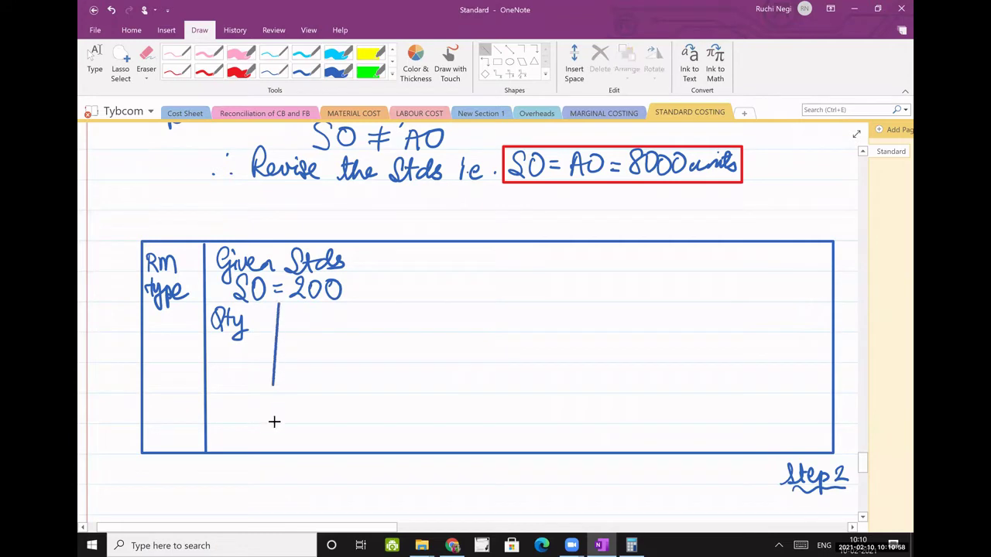
{"action": "left_click_drag", "start_coordinate": [274, 422], "coordinate": [276, 442]}
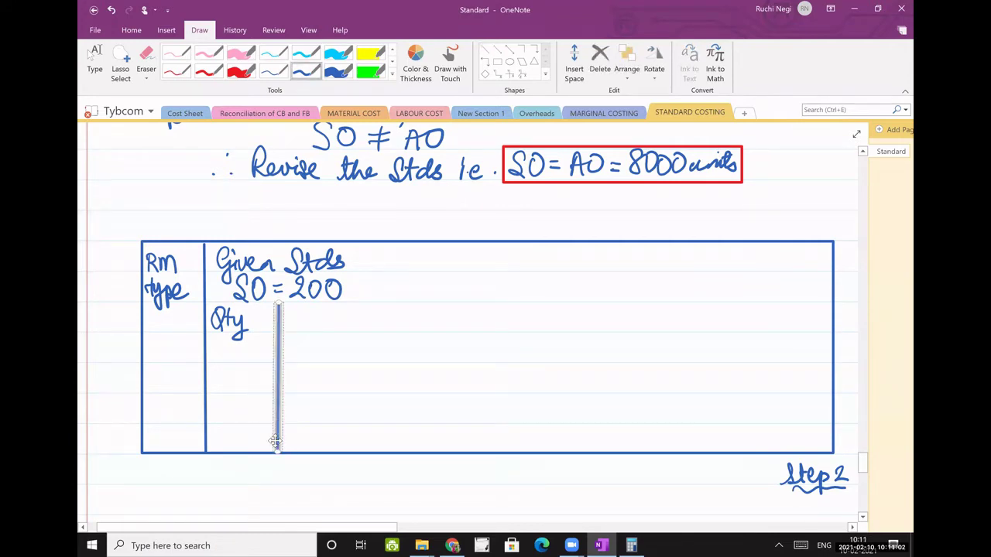
{"action": "left_click", "coordinate": [485, 50]}
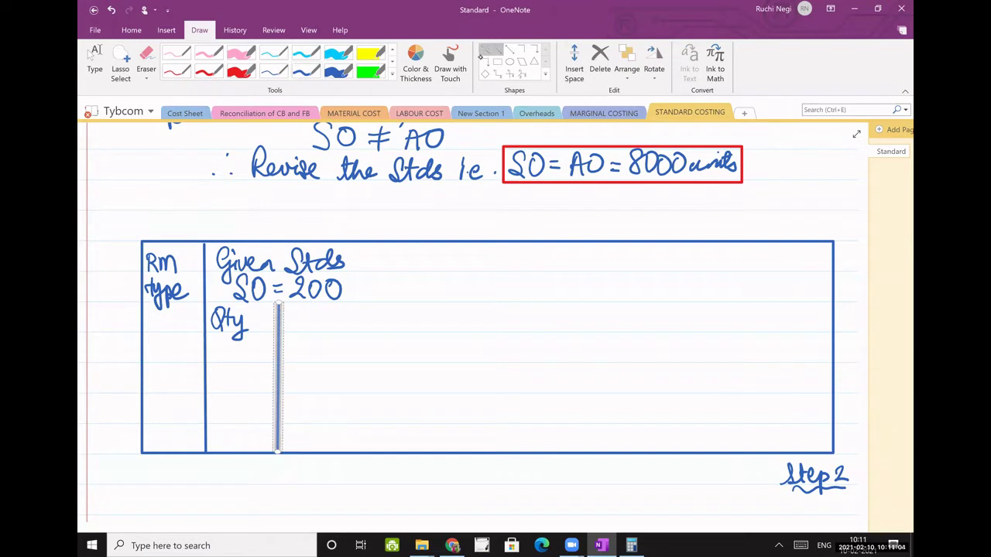
{"action": "left_click_drag", "start_coordinate": [326, 447], "coordinate": [329, 304]}
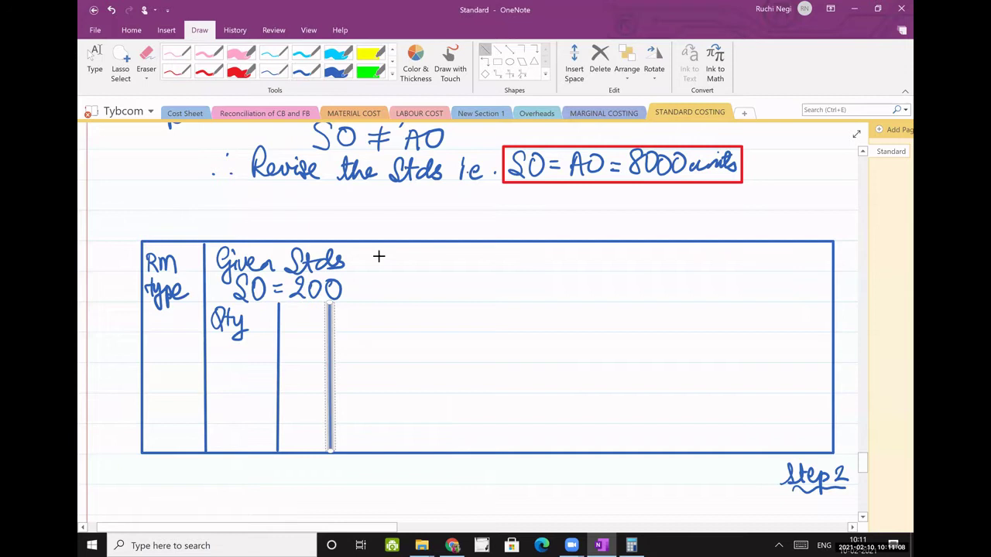
{"action": "left_click_drag", "start_coordinate": [406, 244], "coordinate": [406, 452]}
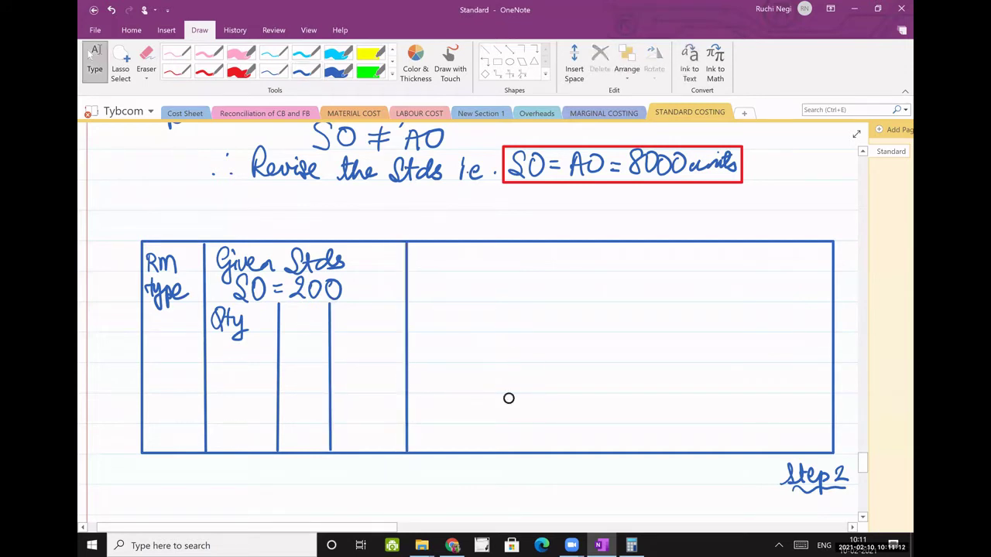
Step: Handwrite the remaining sub-headings "Rate" and "Amt" under Given Stds, and head the adjoining section "Revised Stds"
{"action": "left_click", "coordinate": [306, 69]}
{"action": "mouse_move", "coordinate": [292, 331]}
{"action": "left_mouse_down"}
{"action": "mouse_move", "coordinate": [301, 313]}
{"action": "mouse_move", "coordinate": [302, 330]}
{"action": "mouse_move", "coordinate": [321, 308]}
{"action": "mouse_move", "coordinate": [326, 330]}
{"action": "mouse_move", "coordinate": [383, 324]}
{"action": "left_mouse_up"}
{"action": "left_click_drag", "start_coordinate": [385, 308], "coordinate": [389, 329]}
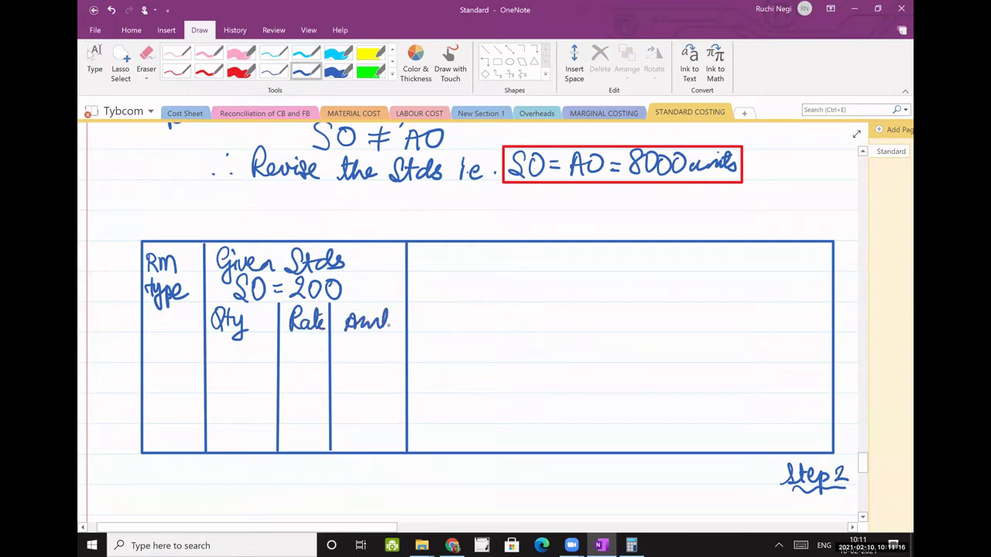
{"action": "mouse_move", "coordinate": [426, 250]}
{"action": "left_mouse_down"}
{"action": "mouse_move", "coordinate": [453, 268]}
{"action": "mouse_move", "coordinate": [469, 257]}
{"action": "mouse_move", "coordinate": [507, 268]}
{"action": "mouse_move", "coordinate": [507, 248]}
{"action": "mouse_move", "coordinate": [526, 268]}
{"action": "mouse_move", "coordinate": [562, 246]}
{"action": "mouse_move", "coordinate": [573, 267]}
{"action": "left_mouse_up"}
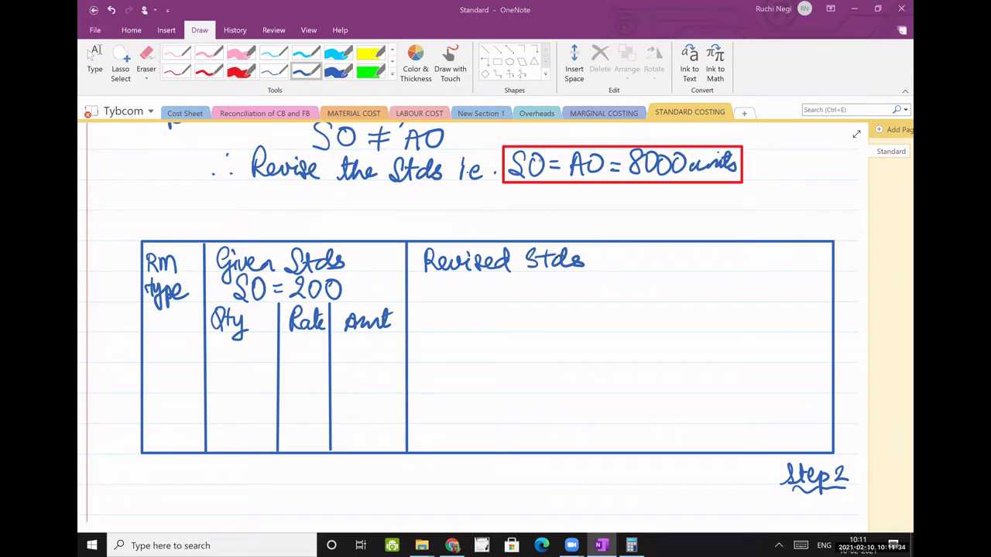
{"action": "scroll", "coordinate": [465, 325], "scroll_direction": "up", "scroll_amount": 3}
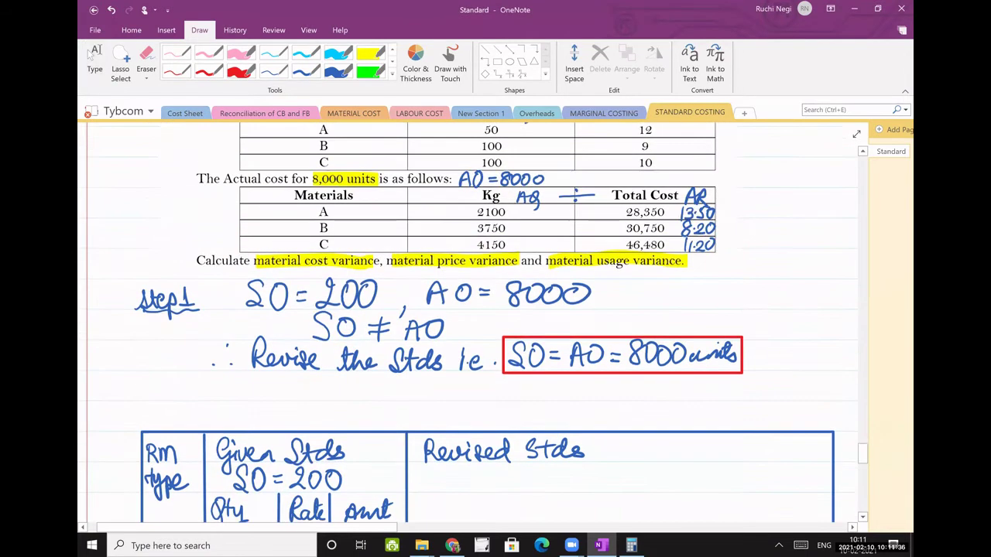
{"action": "scroll", "coordinate": [472, 310], "scroll_direction": "up", "scroll_amount": 1}
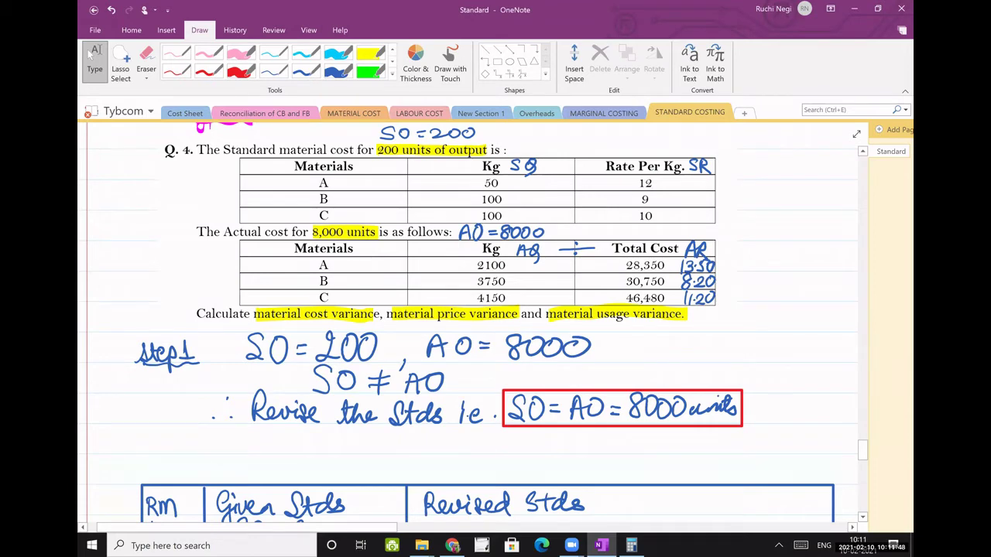
{"action": "scroll", "coordinate": [496, 310], "scroll_direction": "down", "scroll_amount": 3}
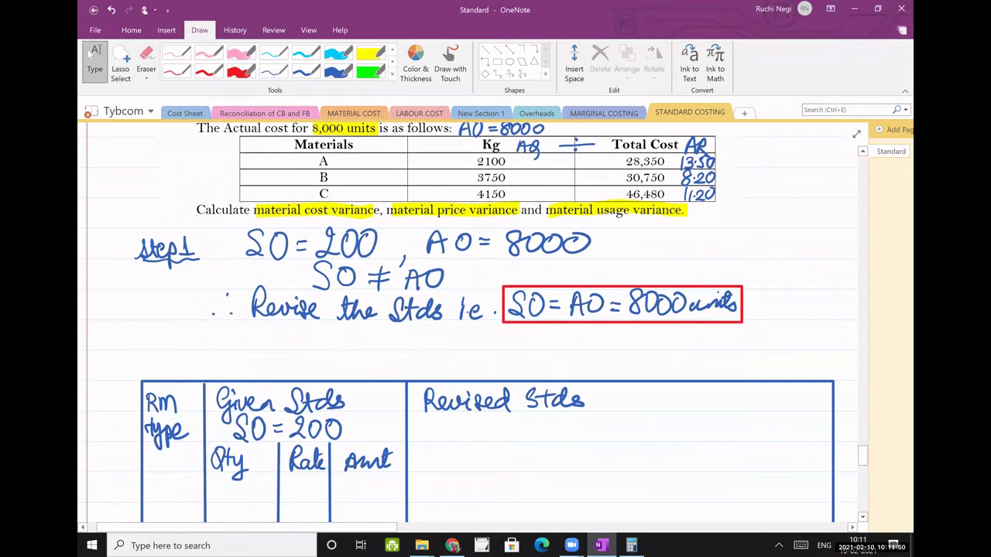
Step: Handwrite "SO = 8000" in blue ink beneath the Revised Stds heading of the table
{"action": "scroll", "coordinate": [467, 327], "scroll_direction": "down", "scroll_amount": 1}
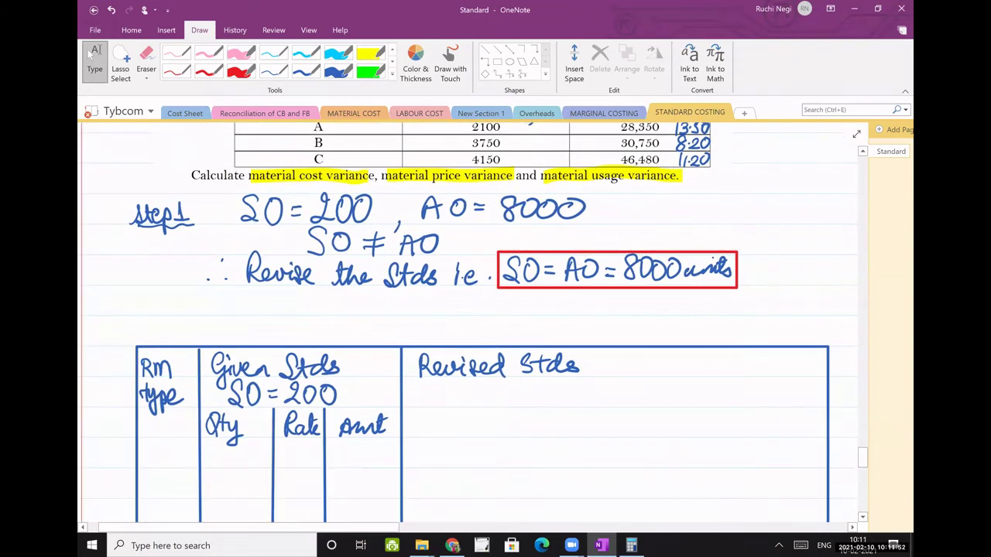
{"action": "scroll", "coordinate": [496, 326], "scroll_direction": "down", "scroll_amount": 2}
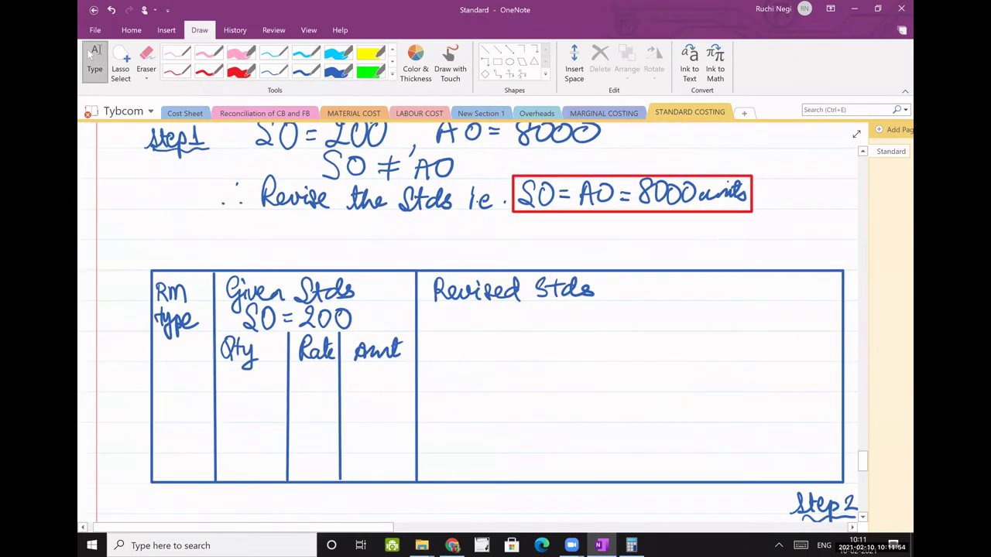
{"action": "left_click", "coordinate": [306, 69]}
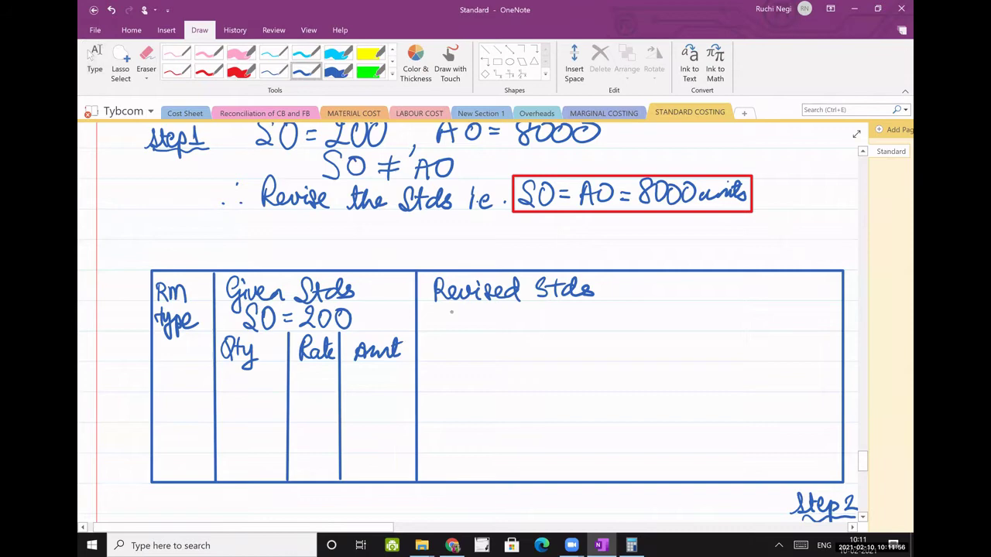
{"action": "left_click_drag", "start_coordinate": [468, 309], "coordinate": [449, 330]}
{"action": "mouse_move", "coordinate": [481, 308]}
{"action": "left_mouse_down"}
{"action": "mouse_move", "coordinate": [474, 325]}
{"action": "mouse_move", "coordinate": [482, 308]}
{"action": "left_mouse_up"}
{"action": "left_click_drag", "start_coordinate": [492, 314], "coordinate": [584, 309]}
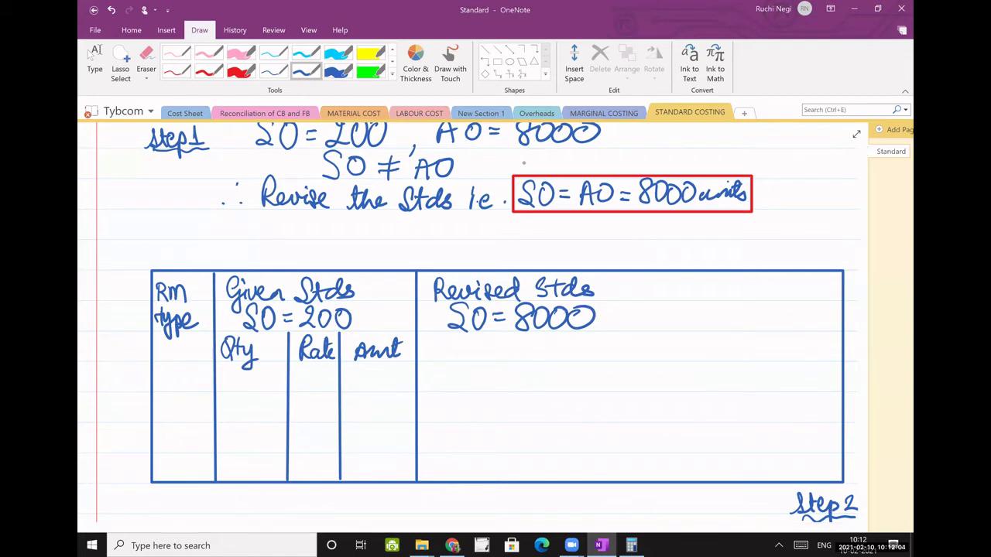
Step: Draw two sub-column dividers under Revised Stds, plus a full-height vertical line closing off that section
{"action": "left_click", "coordinate": [485, 50]}
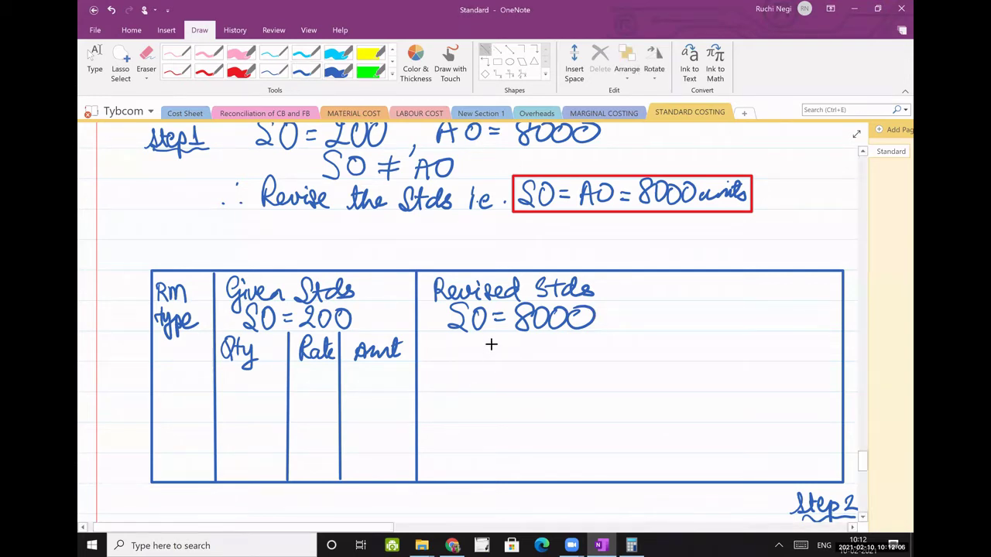
{"action": "left_click_drag", "start_coordinate": [491, 334], "coordinate": [492, 427]}
{"action": "left_click_drag", "start_coordinate": [497, 464], "coordinate": [493, 472]}
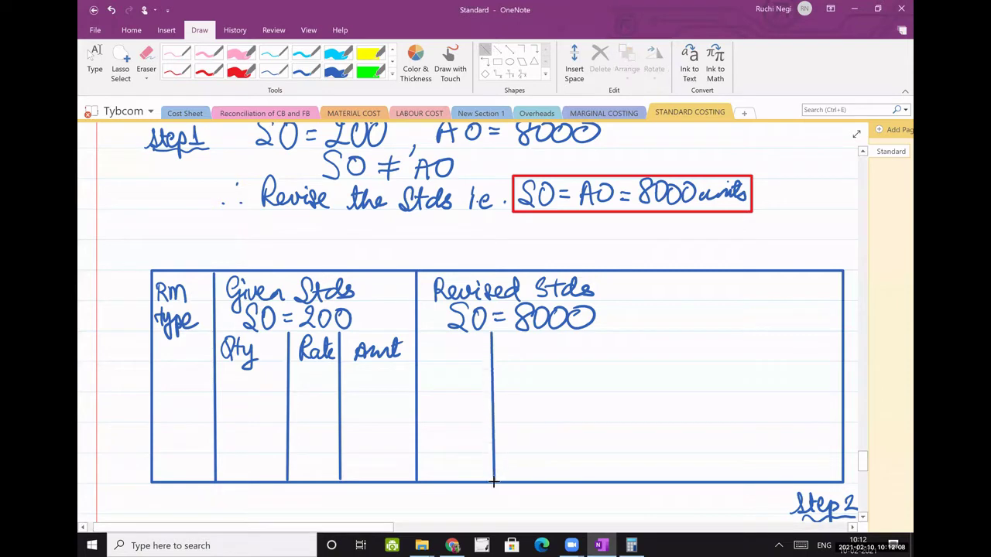
{"action": "left_click", "coordinate": [485, 50]}
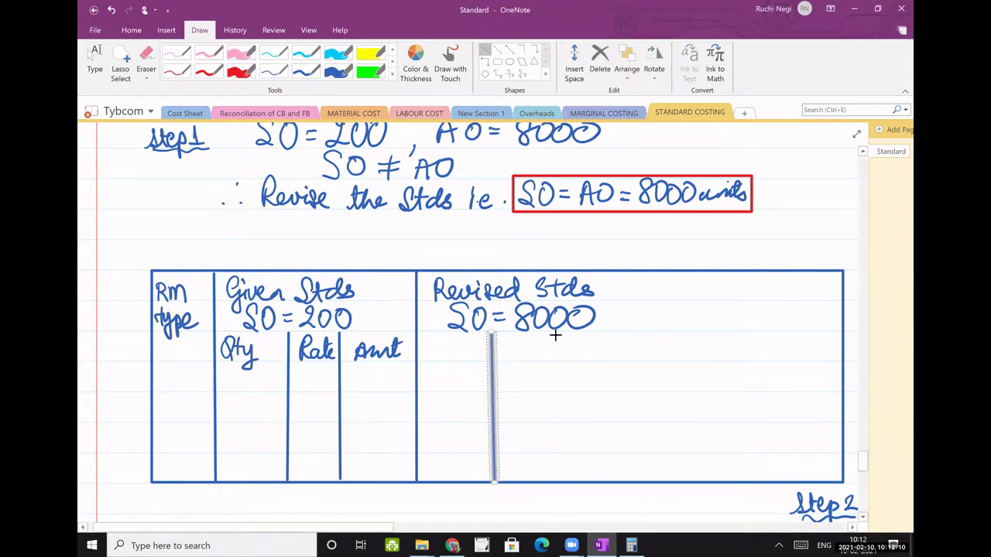
{"action": "mouse_move", "coordinate": [553, 335]}
{"action": "left_mouse_down"}
{"action": "mouse_move", "coordinate": [564, 412]}
{"action": "mouse_move", "coordinate": [558, 480]}
{"action": "left_mouse_up"}
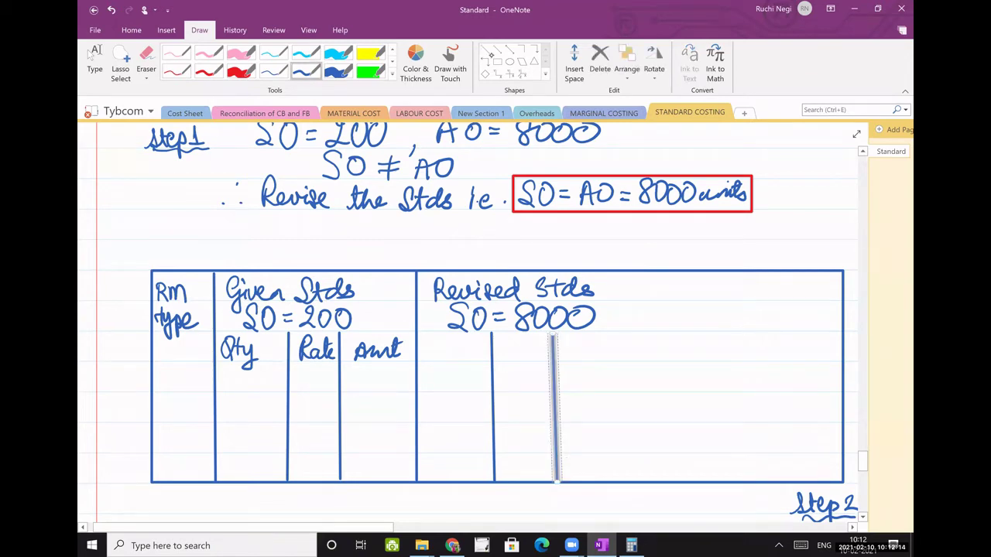
{"action": "left_click", "coordinate": [485, 50]}
{"action": "left_click_drag", "start_coordinate": [627, 275], "coordinate": [635, 480]}
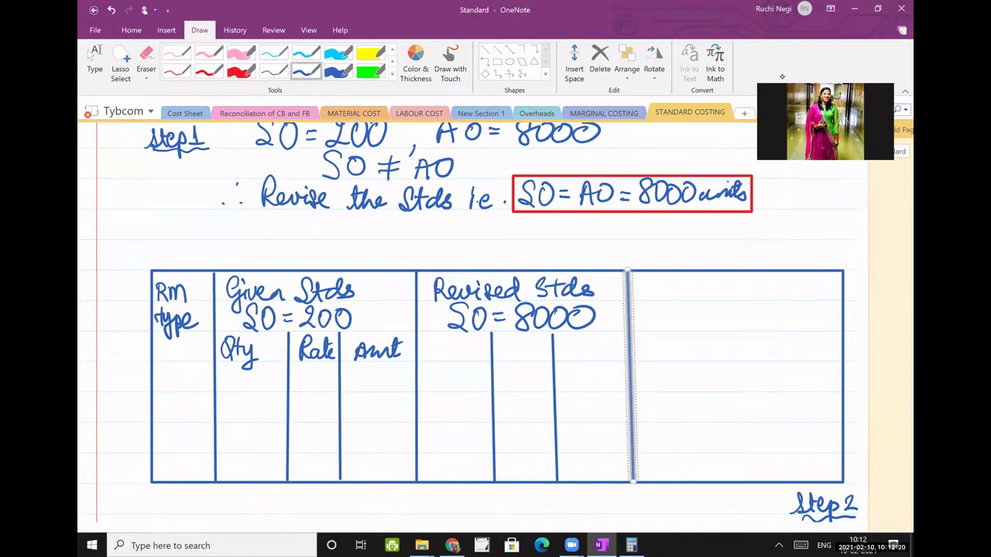
Step: Draw two vertical sub-column dividers in the table's last, still unheaded section, level with the other sub-columns
{"action": "left_click", "coordinate": [487, 48]}
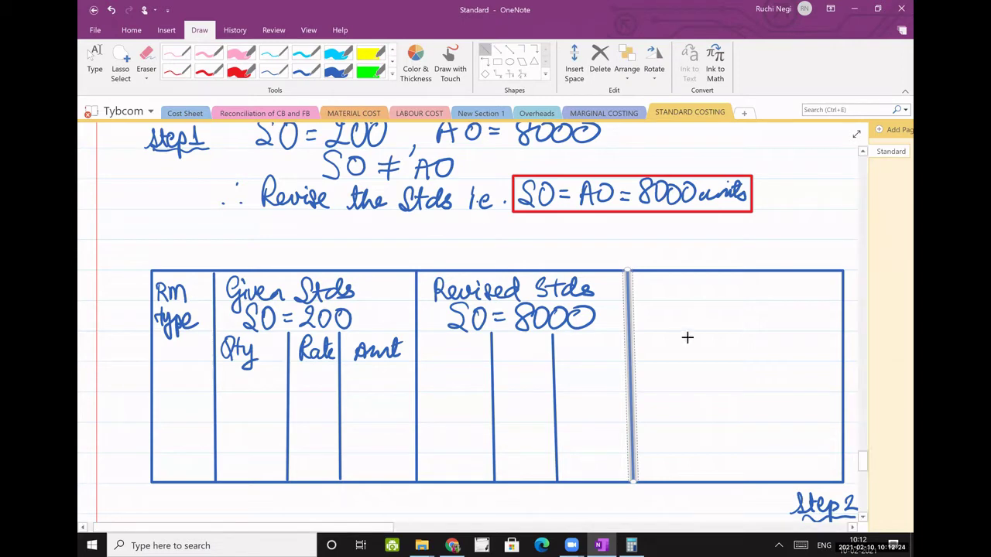
{"action": "left_click_drag", "start_coordinate": [694, 333], "coordinate": [697, 472]}
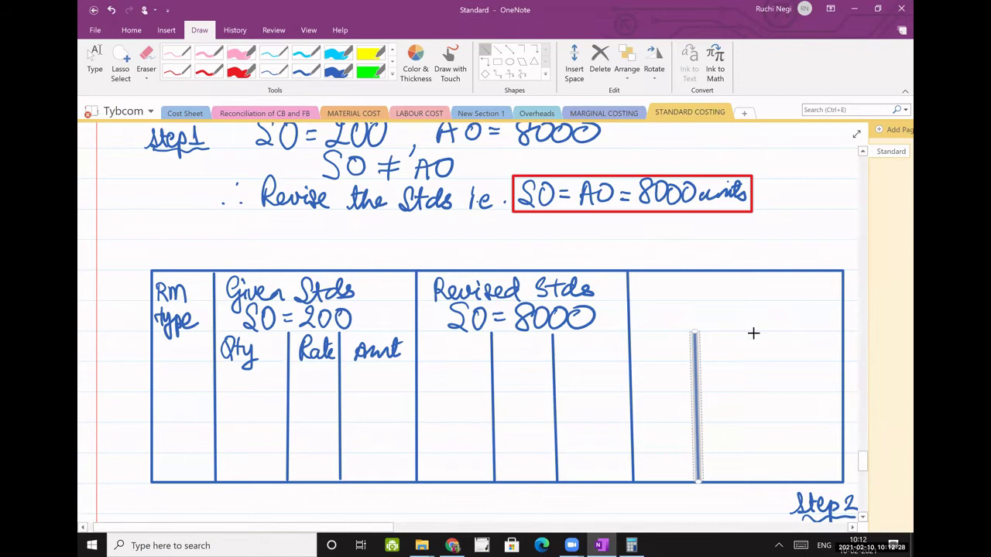
{"action": "left_click_drag", "start_coordinate": [752, 333], "coordinate": [766, 422]}
{"action": "left_click_drag", "start_coordinate": [762, 459], "coordinate": [756, 481]}
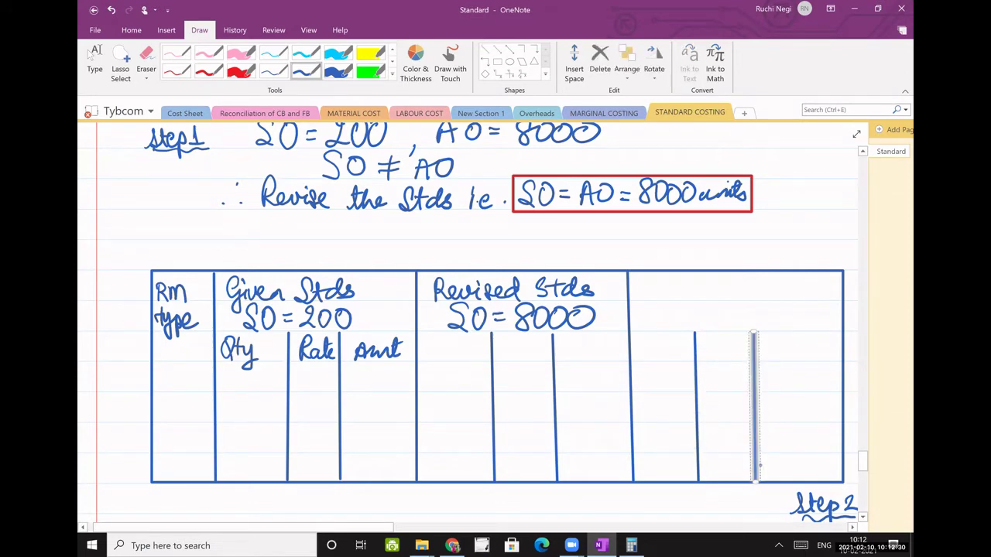
Step: Handwrite the heading "Actuals" with "AO = 8000" beneath it in the table's last section
{"action": "key", "text": "Escape"}
{"action": "left_click_drag", "start_coordinate": [666, 279], "coordinate": [661, 301]}
{"action": "mouse_move", "coordinate": [667, 279]}
{"action": "left_mouse_down"}
{"action": "mouse_move", "coordinate": [676, 300]}
{"action": "mouse_move", "coordinate": [689, 296]}
{"action": "left_mouse_up"}
{"action": "mouse_move", "coordinate": [697, 277]}
{"action": "left_mouse_down"}
{"action": "mouse_move", "coordinate": [699, 300]}
{"action": "mouse_move", "coordinate": [703, 287]}
{"action": "left_mouse_up"}
{"action": "left_click_drag", "start_coordinate": [704, 288], "coordinate": [755, 299]}
{"action": "mouse_move", "coordinate": [672, 327]}
{"action": "left_mouse_down"}
{"action": "mouse_move", "coordinate": [676, 310]}
{"action": "mouse_move", "coordinate": [683, 327]}
{"action": "left_mouse_up"}
{"action": "mouse_move", "coordinate": [674, 320]}
{"action": "left_mouse_down"}
{"action": "mouse_move", "coordinate": [696, 312]}
{"action": "mouse_move", "coordinate": [741, 328]}
{"action": "mouse_move", "coordinate": [748, 311]}
{"action": "left_mouse_up"}
{"action": "left_click_drag", "start_coordinate": [762, 311], "coordinate": [796, 311]}
Step: Rule one horizontal line across the table below the sub-headings and another above them from the Qty column onward
{"action": "left_click", "coordinate": [484, 51]}
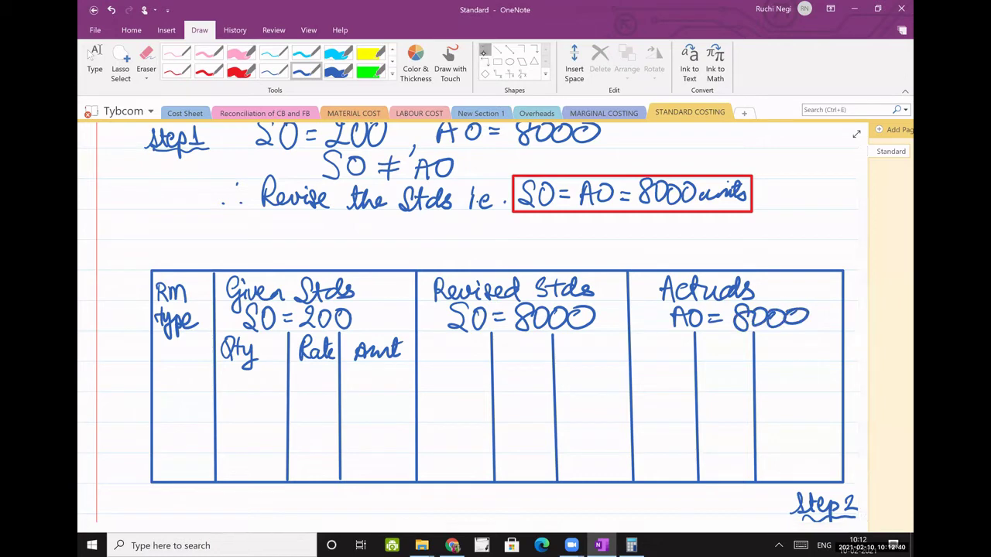
{"action": "left_click_drag", "start_coordinate": [156, 362], "coordinate": [841, 359]}
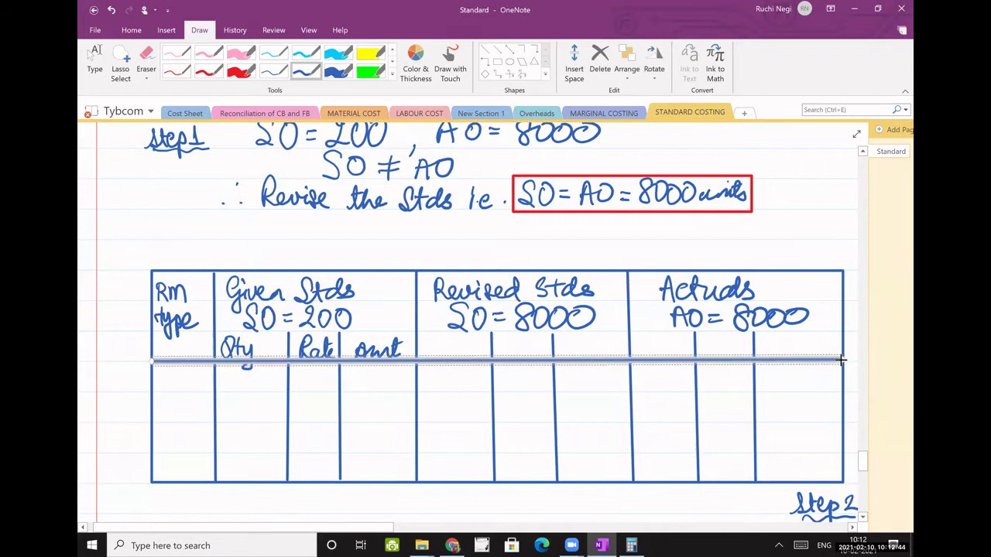
{"action": "left_click", "coordinate": [485, 51]}
{"action": "left_click_drag", "start_coordinate": [216, 332], "coordinate": [843, 331]}
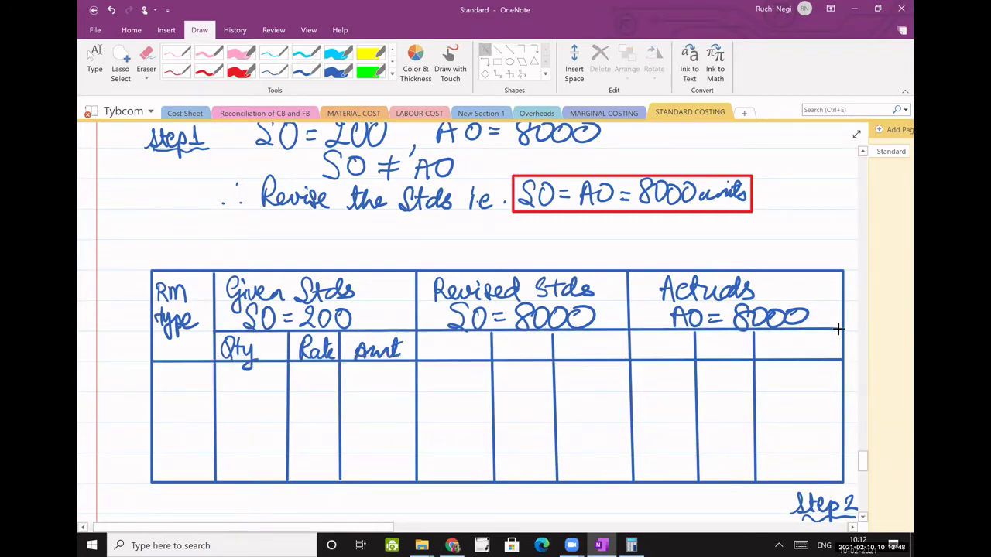
Step: Handwrite the sub-headings "Qty", "Rate" and "Amt" in blue under both Revised Stds and Actuals
{"action": "left_click", "coordinate": [93, 60]}
{"action": "left_click", "coordinate": [306, 70]}
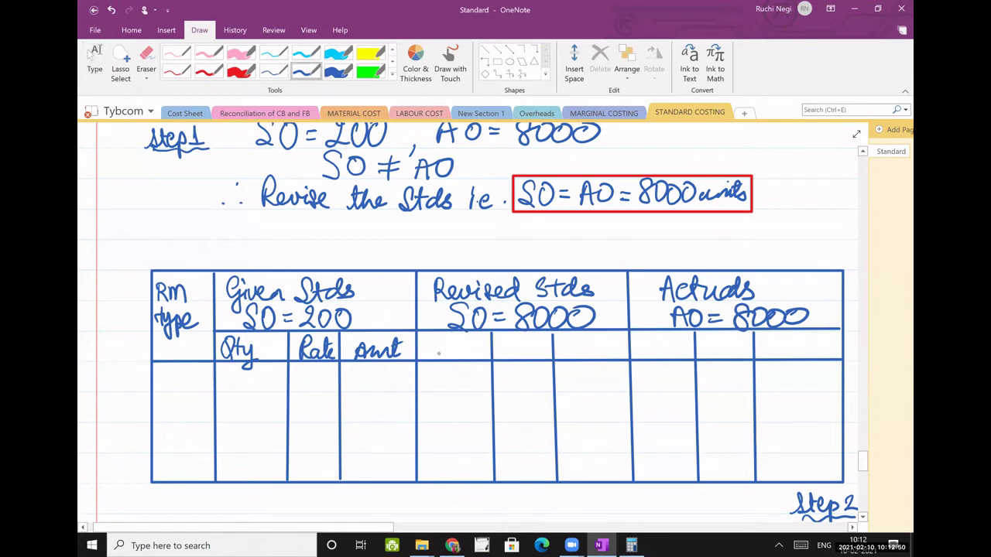
{"action": "mouse_move", "coordinate": [443, 337]}
{"action": "left_mouse_down"}
{"action": "mouse_move", "coordinate": [438, 353]}
{"action": "mouse_move", "coordinate": [458, 367]}
{"action": "left_mouse_up"}
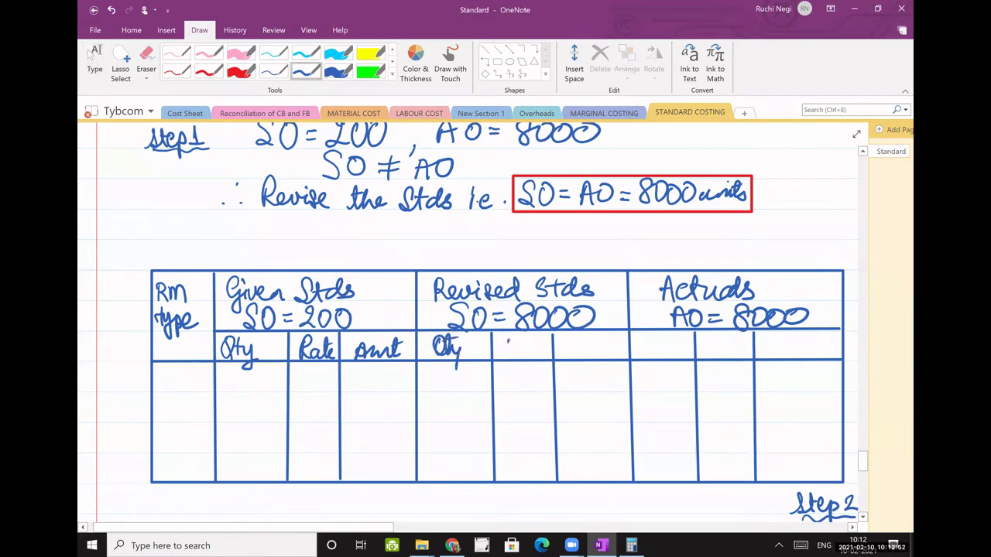
{"action": "mouse_move", "coordinate": [508, 339]}
{"action": "left_mouse_down"}
{"action": "mouse_move", "coordinate": [516, 356]}
{"action": "mouse_move", "coordinate": [611, 354]}
{"action": "left_mouse_up"}
{"action": "mouse_move", "coordinate": [612, 341]}
{"action": "left_mouse_down"}
{"action": "mouse_move", "coordinate": [617, 354]}
{"action": "mouse_move", "coordinate": [663, 350]}
{"action": "mouse_move", "coordinate": [671, 370]}
{"action": "left_mouse_up"}
{"action": "mouse_move", "coordinate": [708, 338]}
{"action": "left_mouse_down"}
{"action": "mouse_move", "coordinate": [715, 356]}
{"action": "mouse_move", "coordinate": [816, 358]}
{"action": "left_mouse_up"}
{"action": "left_click_drag", "start_coordinate": [809, 343], "coordinate": [819, 342]}
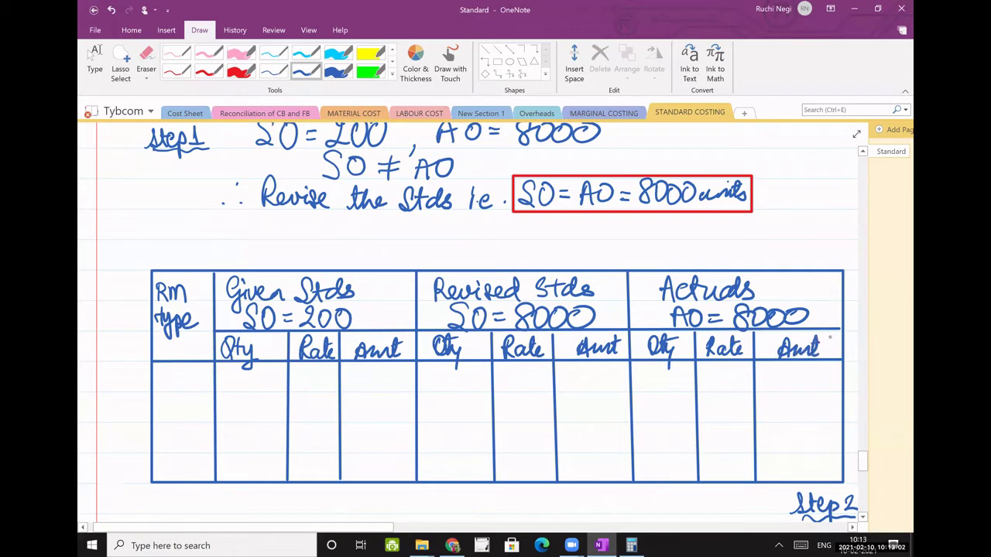
Step: Handwrite the row labels "A", "B", "C" and "Total" in the RM type column
{"action": "scroll", "coordinate": [464, 310], "scroll_direction": "up", "scroll_amount": 3}
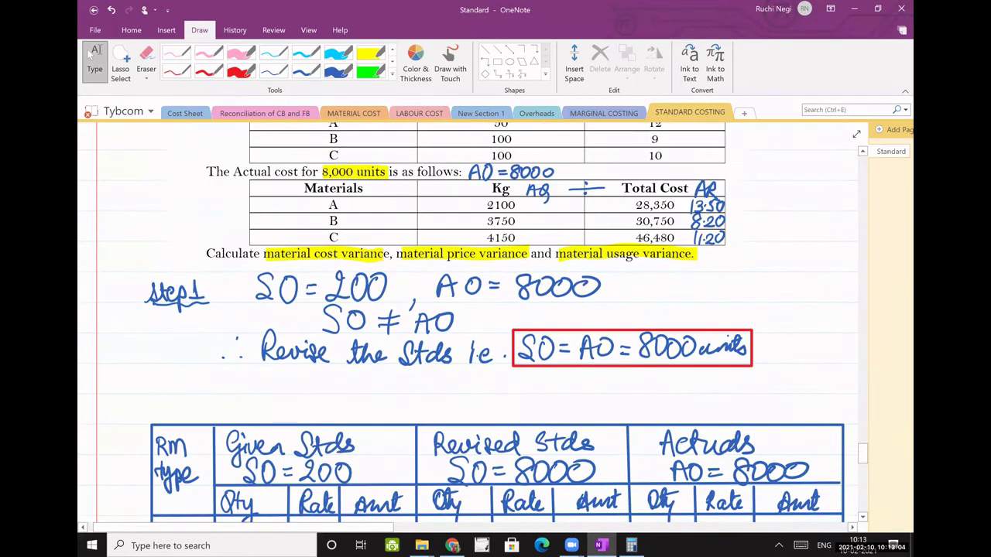
{"action": "scroll", "coordinate": [91, 51], "scroll_direction": "down", "scroll_amount": 2}
{"action": "scroll", "coordinate": [91, 51], "scroll_direction": "down", "scroll_amount": 2}
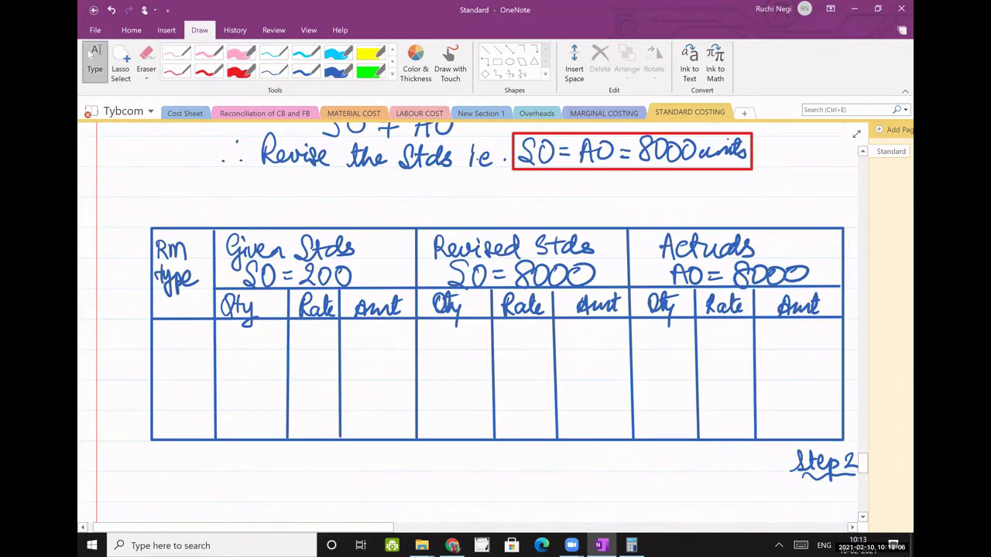
{"action": "mouse_move", "coordinate": [168, 347]}
{"action": "left_mouse_down"}
{"action": "mouse_move", "coordinate": [178, 346]}
{"action": "mouse_move", "coordinate": [171, 379]}
{"action": "left_mouse_up"}
{"action": "mouse_move", "coordinate": [172, 355]}
{"action": "left_mouse_down"}
{"action": "mouse_move", "coordinate": [179, 401]}
{"action": "mouse_move", "coordinate": [166, 420]}
{"action": "left_mouse_up"}
{"action": "left_click_drag", "start_coordinate": [171, 424], "coordinate": [199, 436]}
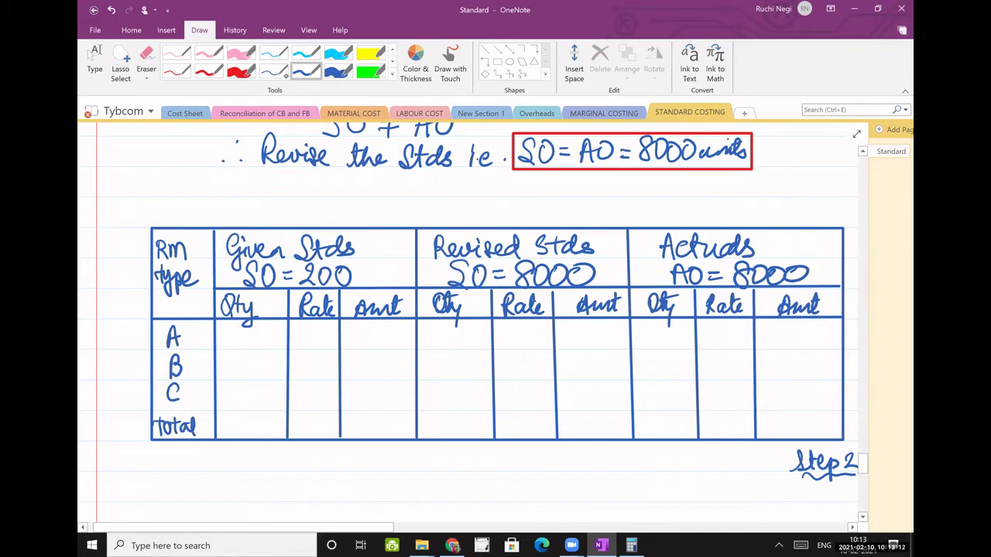
Step: Rule a horizontal line across the full table width between row C and the Total row
{"action": "left_click", "coordinate": [484, 49]}
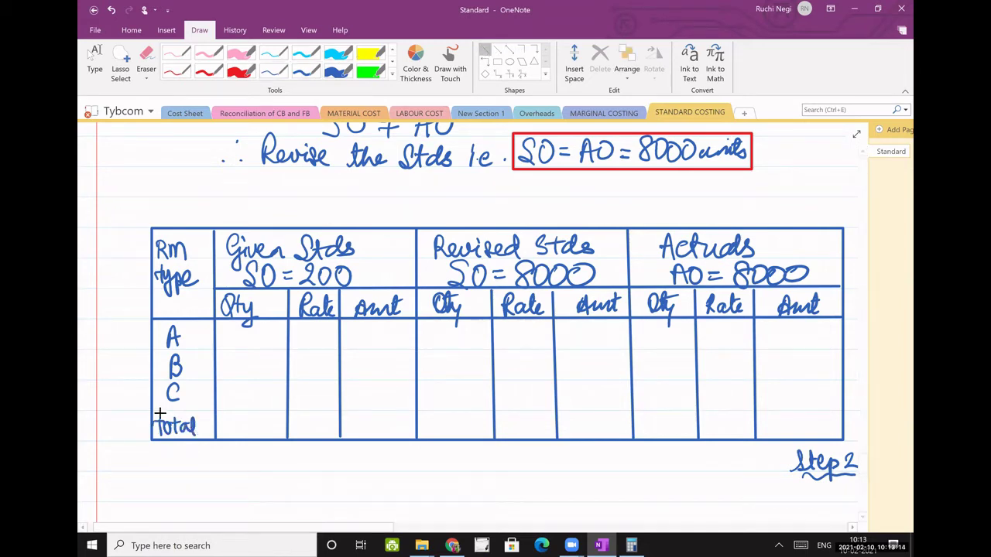
{"action": "left_click_drag", "start_coordinate": [152, 411], "coordinate": [839, 411]}
{"action": "left_click", "coordinate": [646, 496]}
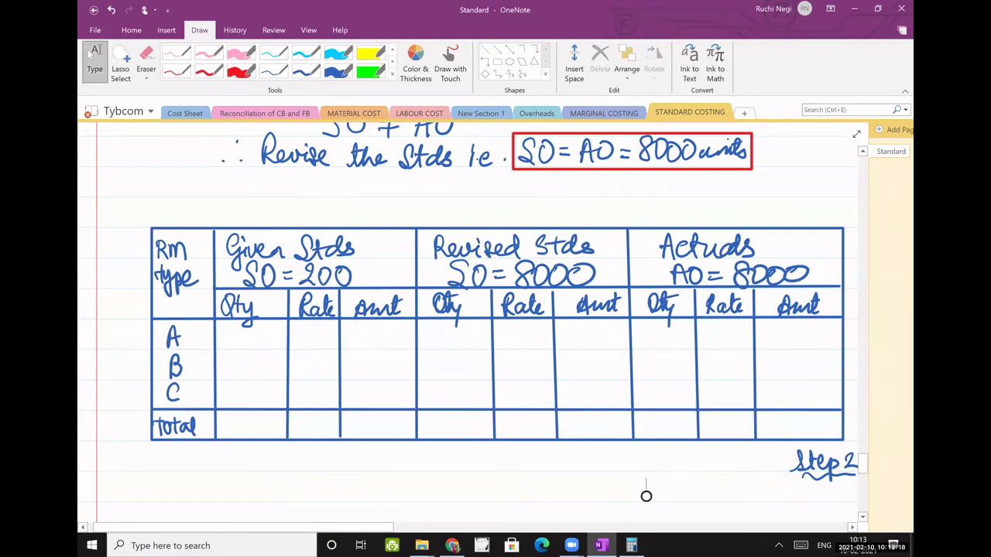
Step: Copy the standard quantities from the question into the Given Stds Qty column: 50 for A, 100 for B and 100 for C
{"action": "scroll", "coordinate": [646, 496], "scroll_direction": "up", "scroll_amount": 3}
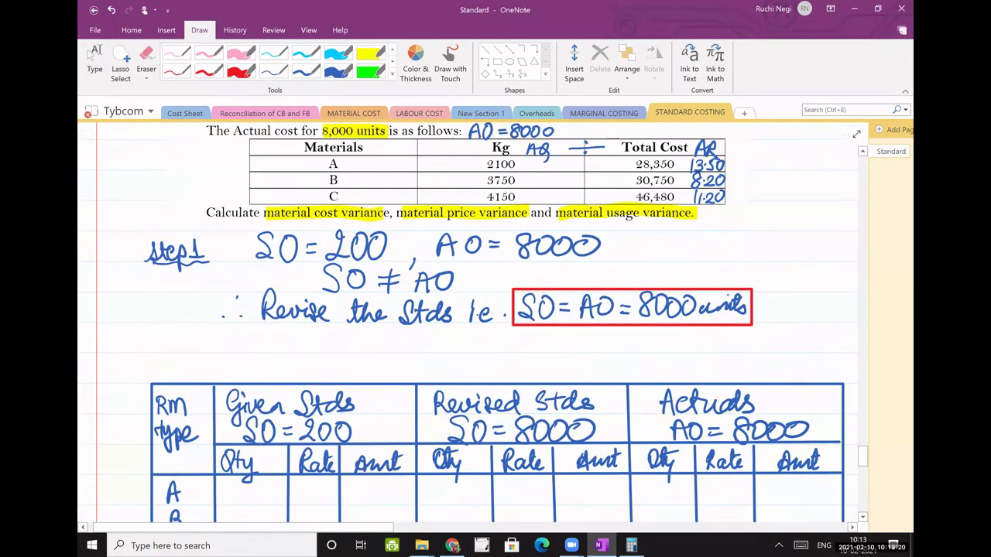
{"action": "scroll", "coordinate": [645, 494], "scroll_direction": "up", "scroll_amount": 3}
{"action": "scroll", "coordinate": [646, 493], "scroll_direction": "down", "scroll_amount": 3}
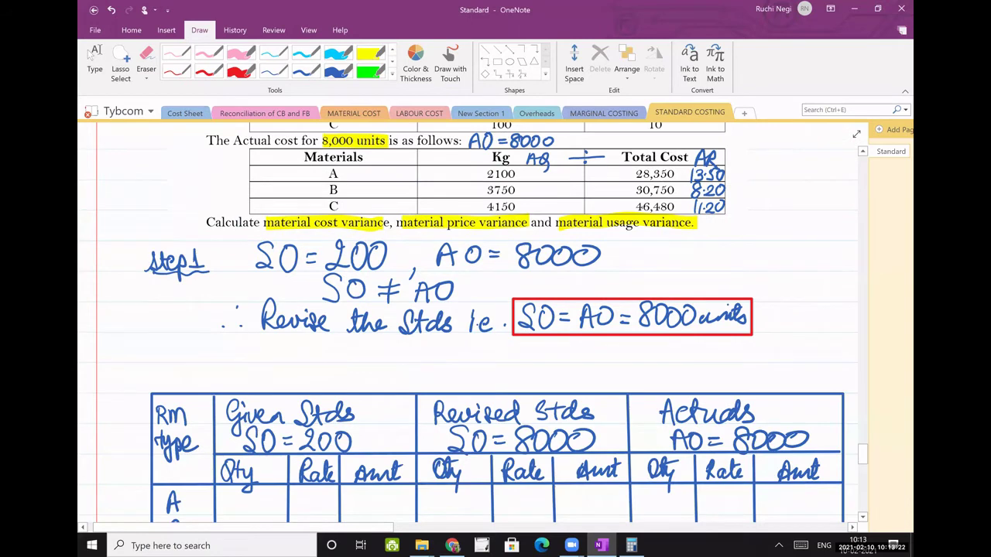
{"action": "scroll", "coordinate": [495, 349], "scroll_direction": "down", "scroll_amount": 3}
{"action": "left_click", "coordinate": [305, 69]}
{"action": "mouse_move", "coordinate": [232, 350]}
{"action": "left_mouse_down"}
{"action": "mouse_move", "coordinate": [236, 370]}
{"action": "mouse_move", "coordinate": [252, 352]}
{"action": "mouse_move", "coordinate": [228, 393]}
{"action": "mouse_move", "coordinate": [241, 376]}
{"action": "left_mouse_up"}
{"action": "mouse_move", "coordinate": [252, 375]}
{"action": "left_mouse_down"}
{"action": "mouse_move", "coordinate": [247, 388]}
{"action": "mouse_move", "coordinate": [251, 376]}
{"action": "left_mouse_up"}
{"action": "mouse_move", "coordinate": [229, 405]}
{"action": "left_mouse_down"}
{"action": "mouse_move", "coordinate": [229, 423]}
{"action": "mouse_move", "coordinate": [240, 405]}
{"action": "left_mouse_up"}
{"action": "left_click_drag", "start_coordinate": [256, 405], "coordinate": [255, 405]}
Step: Copy the standard rates from the question into the Given Stds Rate column: 12 for A, 09 for B and 10 for C
{"action": "scroll", "coordinate": [496, 348], "scroll_direction": "up", "scroll_amount": 3}
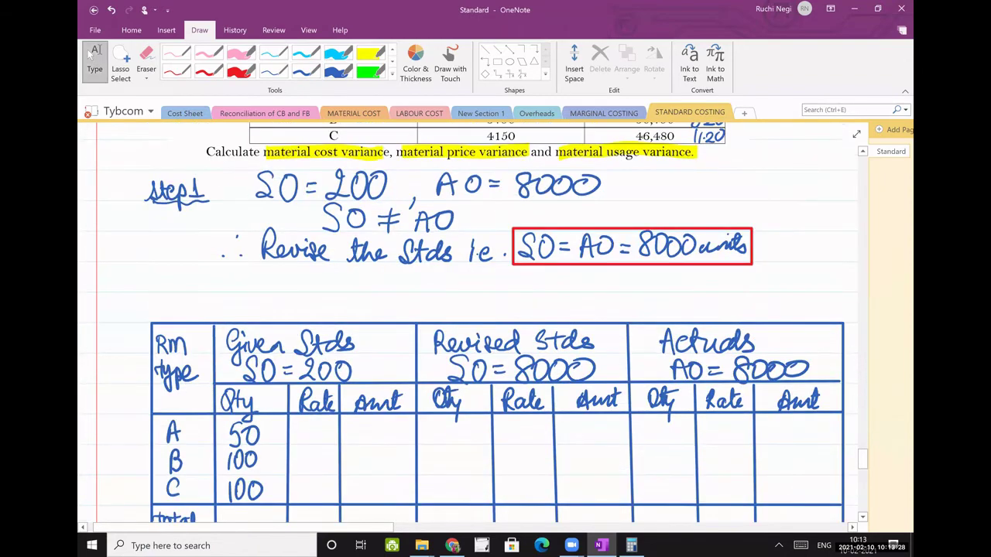
{"action": "scroll", "coordinate": [495, 348], "scroll_direction": "up", "scroll_amount": 3}
{"action": "scroll", "coordinate": [496, 349], "scroll_direction": "down", "scroll_amount": 6}
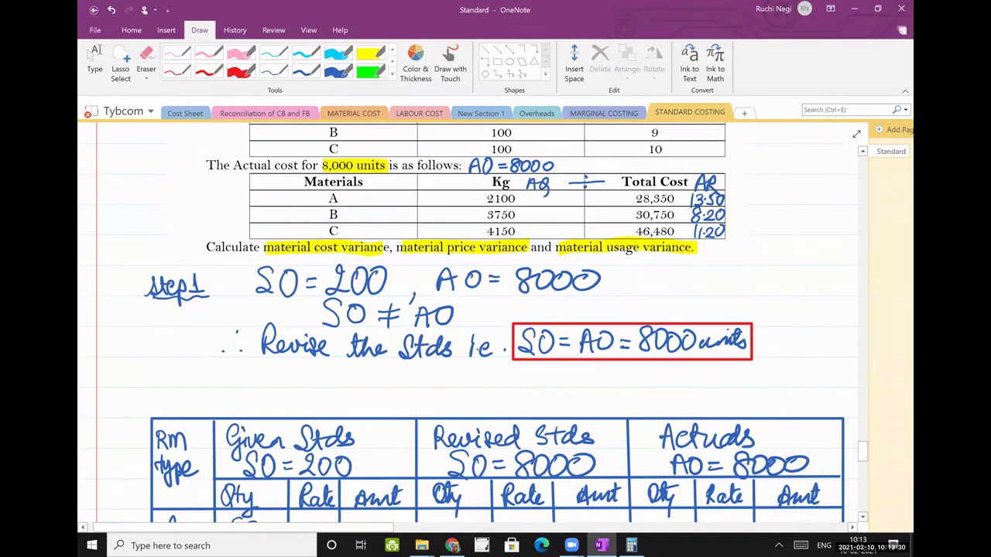
{"action": "left_click_drag", "start_coordinate": [301, 342], "coordinate": [301, 358]}
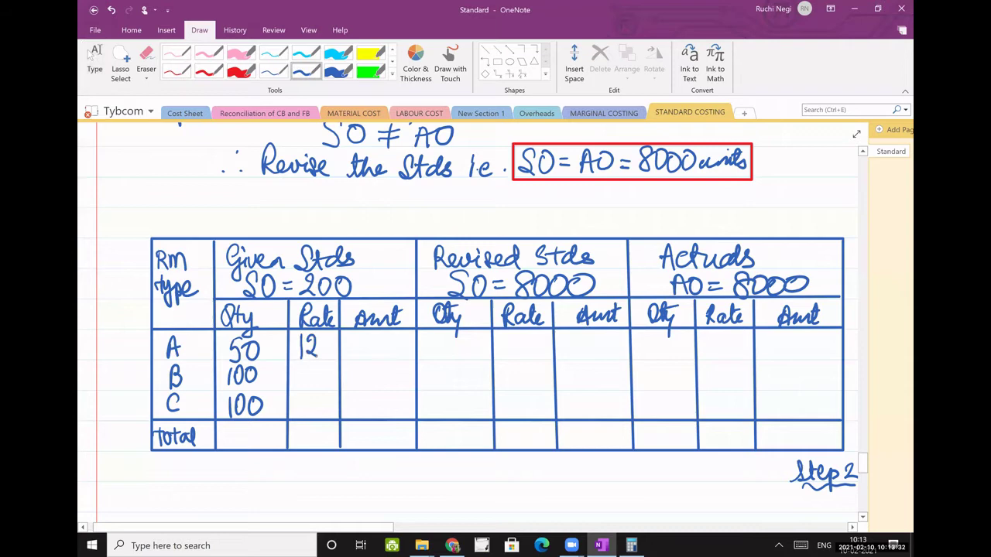
{"action": "mouse_move", "coordinate": [308, 367]}
{"action": "left_mouse_down"}
{"action": "mouse_move", "coordinate": [301, 375]}
{"action": "mouse_move", "coordinate": [313, 367]}
{"action": "mouse_move", "coordinate": [303, 365]}
{"action": "mouse_move", "coordinate": [316, 374]}
{"action": "mouse_move", "coordinate": [303, 412]}
{"action": "left_mouse_up"}
{"action": "mouse_move", "coordinate": [311, 397]}
{"action": "left_mouse_down"}
{"action": "mouse_move", "coordinate": [308, 409]}
{"action": "mouse_move", "coordinate": [301, 364]}
{"action": "mouse_move", "coordinate": [317, 372]}
{"action": "mouse_move", "coordinate": [316, 391]}
{"action": "left_mouse_up"}
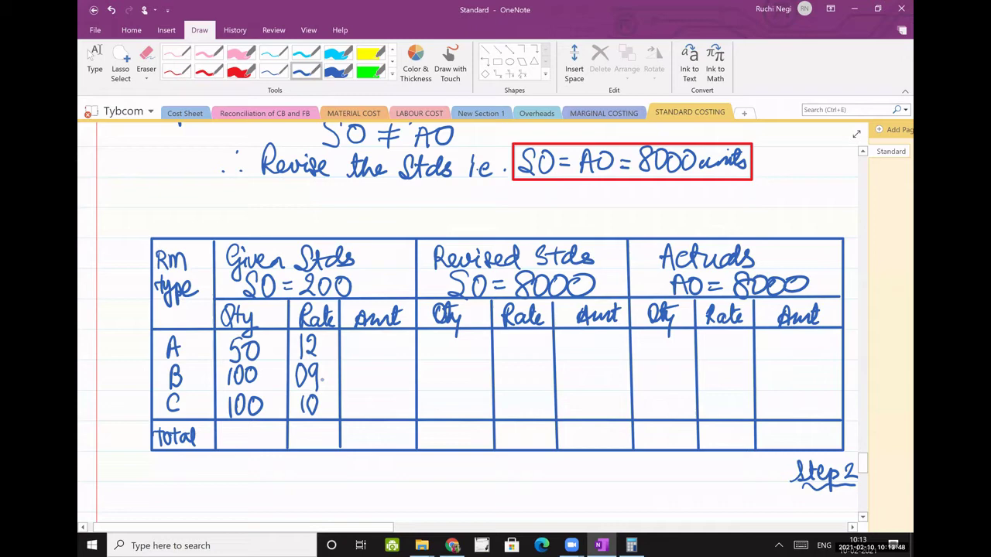
Step: Switch to Calculator to multiply material A's quantity 50 by its rate 12, and return to the OneNote page
{"action": "left_click", "coordinate": [632, 546]}
{"action": "type", "text": "50"}
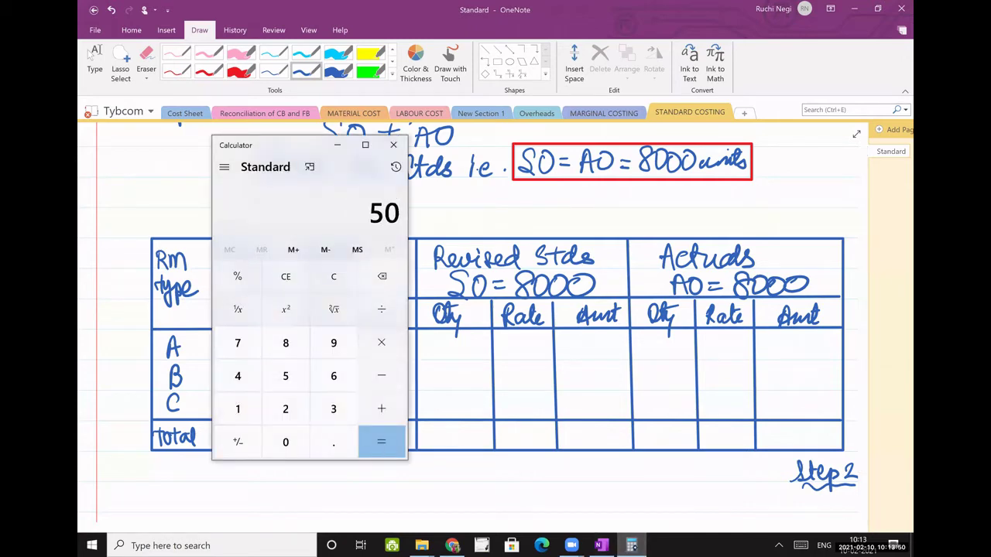
{"action": "type", "text": "*12"}
{"action": "key", "text": "Return"}
{"action": "key", "text": "alt+Tab"}
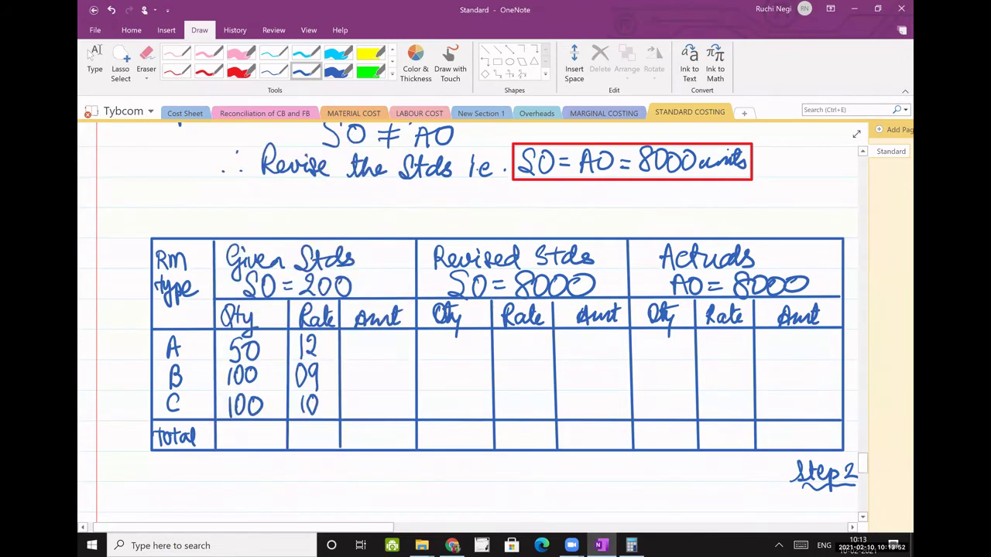
Step: Handwrite the Given Stds amounts: 600 for A, 900 for B and 1000 for C
{"action": "mouse_move", "coordinate": [364, 338]}
{"action": "left_mouse_down"}
{"action": "mouse_move", "coordinate": [354, 350]}
{"action": "mouse_move", "coordinate": [397, 343]}
{"action": "mouse_move", "coordinate": [350, 373]}
{"action": "mouse_move", "coordinate": [361, 393]}
{"action": "mouse_move", "coordinate": [377, 372]}
{"action": "mouse_move", "coordinate": [394, 370]}
{"action": "mouse_move", "coordinate": [352, 418]}
{"action": "left_mouse_up"}
{"action": "mouse_move", "coordinate": [370, 397]}
{"action": "left_mouse_down"}
{"action": "mouse_move", "coordinate": [361, 410]}
{"action": "mouse_move", "coordinate": [371, 397]}
{"action": "left_mouse_up"}
{"action": "mouse_move", "coordinate": [386, 396]}
{"action": "left_mouse_down"}
{"action": "mouse_move", "coordinate": [376, 411]}
{"action": "mouse_move", "coordinate": [386, 396]}
{"action": "left_mouse_up"}
{"action": "mouse_move", "coordinate": [401, 397]}
{"action": "left_mouse_down"}
{"action": "mouse_move", "coordinate": [393, 412]}
{"action": "mouse_move", "coordinate": [400, 397]}
{"action": "left_mouse_up"}
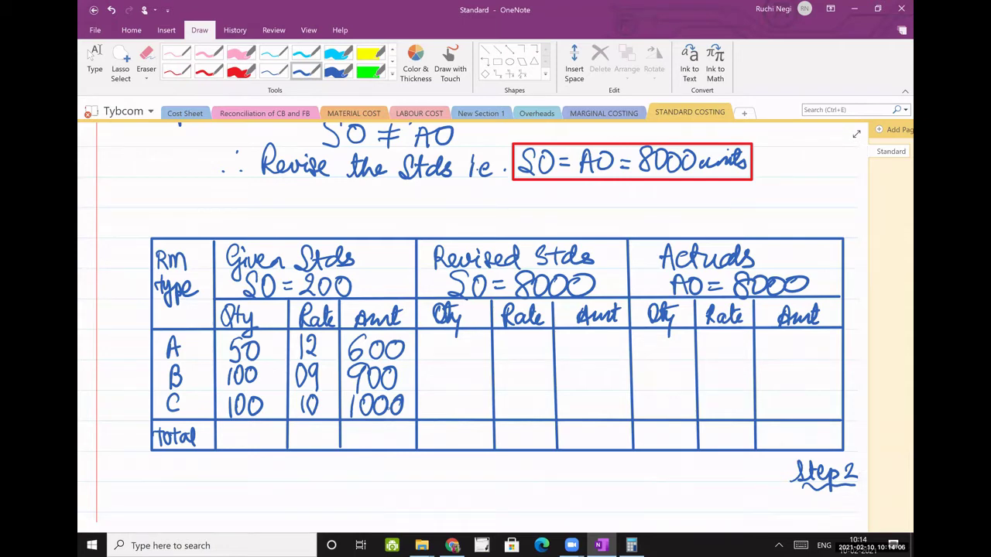
Step: Handwrite the working note heading SO : Qty in red below the Given Stds columns of the table
{"action": "scroll", "coordinate": [496, 325], "scroll_direction": "down", "scroll_amount": 2}
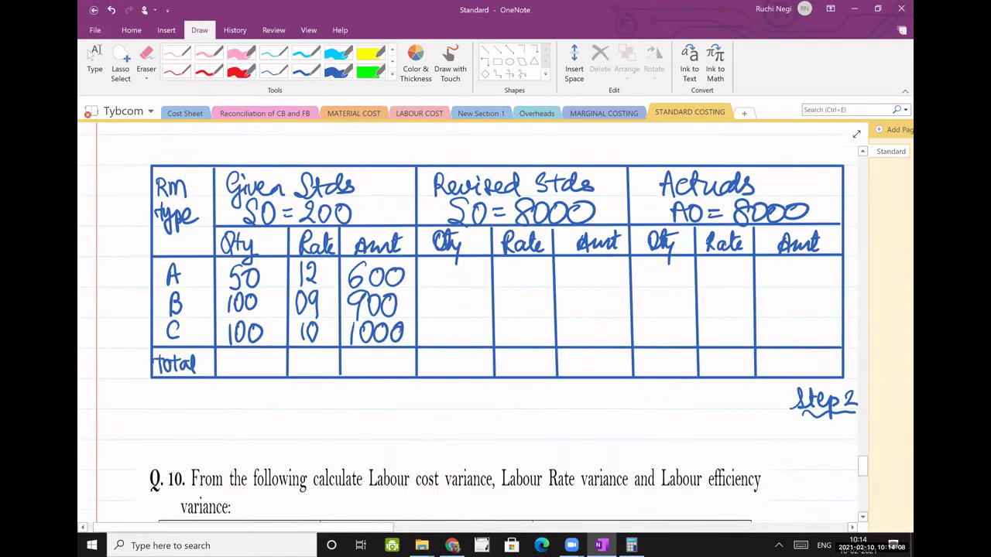
{"action": "scroll", "coordinate": [281, 444], "scroll_direction": "up", "scroll_amount": 1}
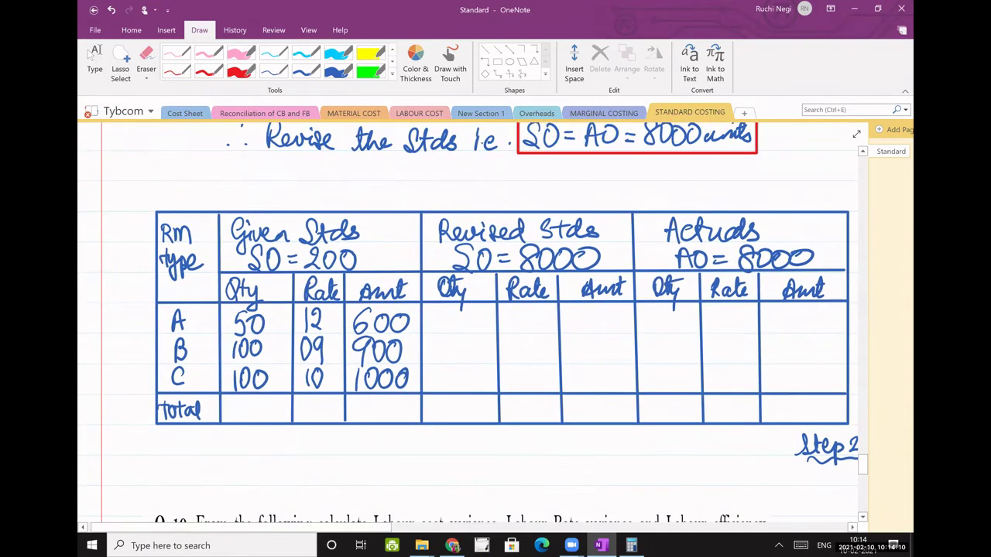
{"action": "left_click", "coordinate": [209, 70]}
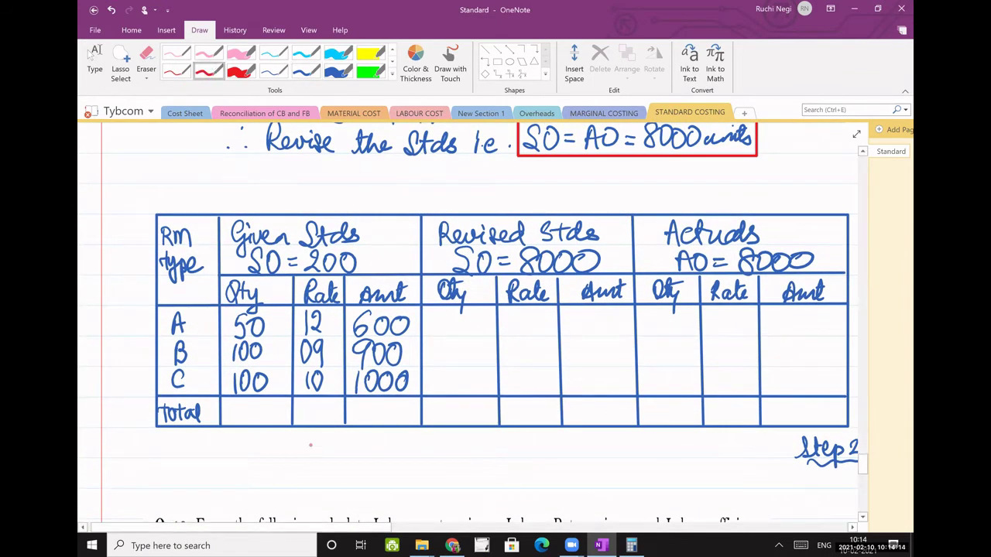
{"action": "mouse_move", "coordinate": [324, 438]}
{"action": "left_mouse_down"}
{"action": "mouse_move", "coordinate": [312, 453]}
{"action": "mouse_move", "coordinate": [335, 439]}
{"action": "mouse_move", "coordinate": [388, 448]}
{"action": "left_mouse_up"}
{"action": "mouse_move", "coordinate": [393, 438]}
{"action": "left_mouse_down"}
{"action": "mouse_move", "coordinate": [395, 454]}
{"action": "mouse_move", "coordinate": [401, 442]}
{"action": "left_mouse_up"}
{"action": "left_click_drag", "start_coordinate": [406, 440], "coordinate": [412, 463]}
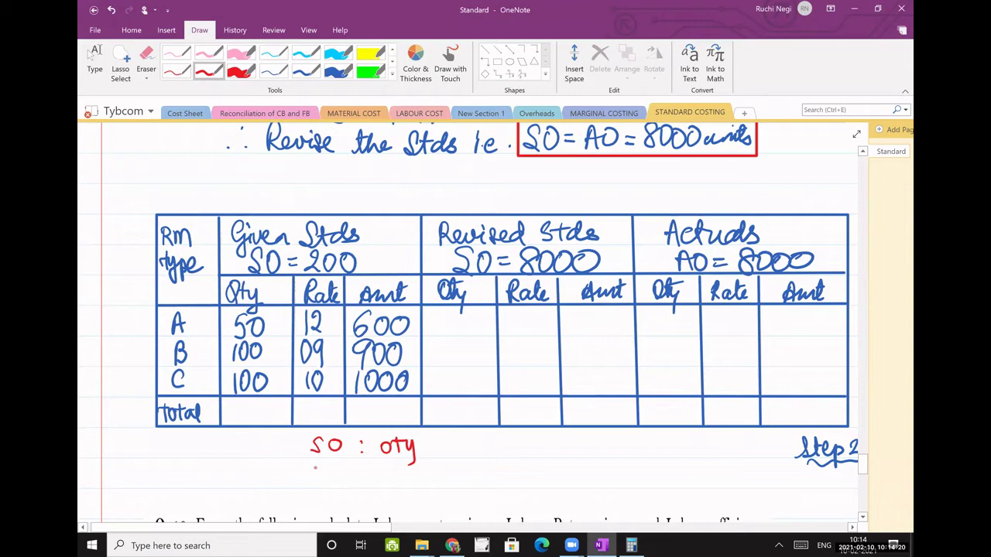
Step: Write material A's working in red under SO : Qty: 200 against 50, 8000 beneath 200, and a cross between the columns
{"action": "mouse_move", "coordinate": [310, 462]}
{"action": "left_mouse_down"}
{"action": "mouse_move", "coordinate": [311, 474]}
{"action": "mouse_move", "coordinate": [324, 473]}
{"action": "left_mouse_up"}
{"action": "mouse_move", "coordinate": [330, 465]}
{"action": "left_mouse_down"}
{"action": "mouse_move", "coordinate": [398, 474]}
{"action": "mouse_move", "coordinate": [390, 480]}
{"action": "left_mouse_up"}
{"action": "left_click_drag", "start_coordinate": [395, 464], "coordinate": [412, 466]}
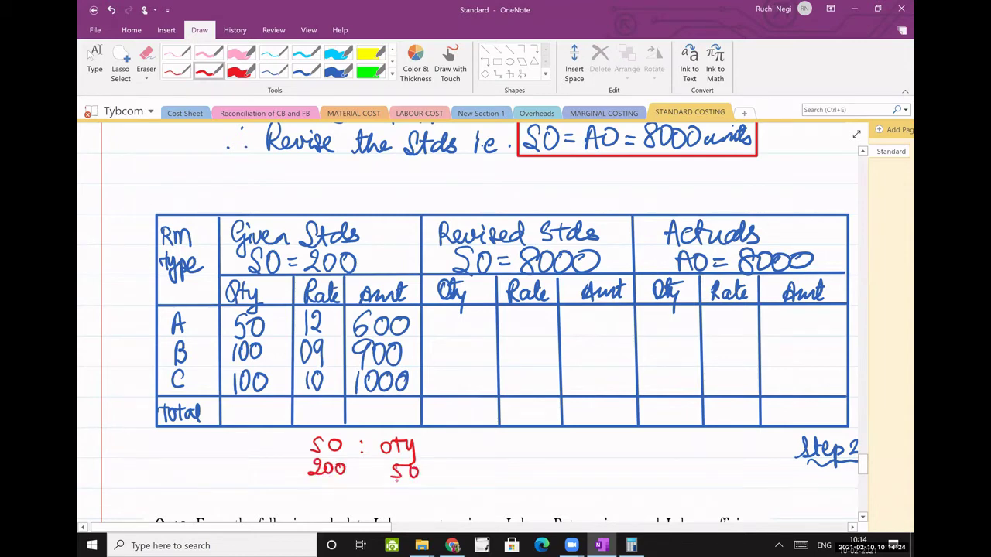
{"action": "left_click_drag", "start_coordinate": [321, 480], "coordinate": [323, 495]}
{"action": "left_click_drag", "start_coordinate": [329, 482], "coordinate": [379, 489]}
{"action": "left_click_drag", "start_coordinate": [377, 466], "coordinate": [361, 490]}
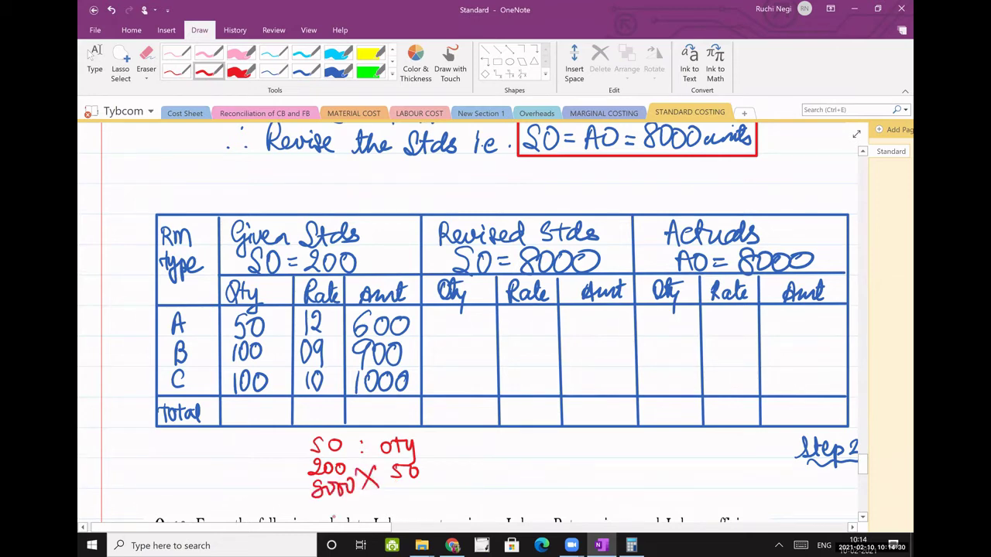
{"action": "scroll", "coordinate": [334, 518], "scroll_direction": "down", "scroll_amount": 3}
{"action": "left_click", "coordinate": [457, 495]}
{"action": "scroll", "coordinate": [458, 496], "scroll_direction": "up", "scroll_amount": 3}
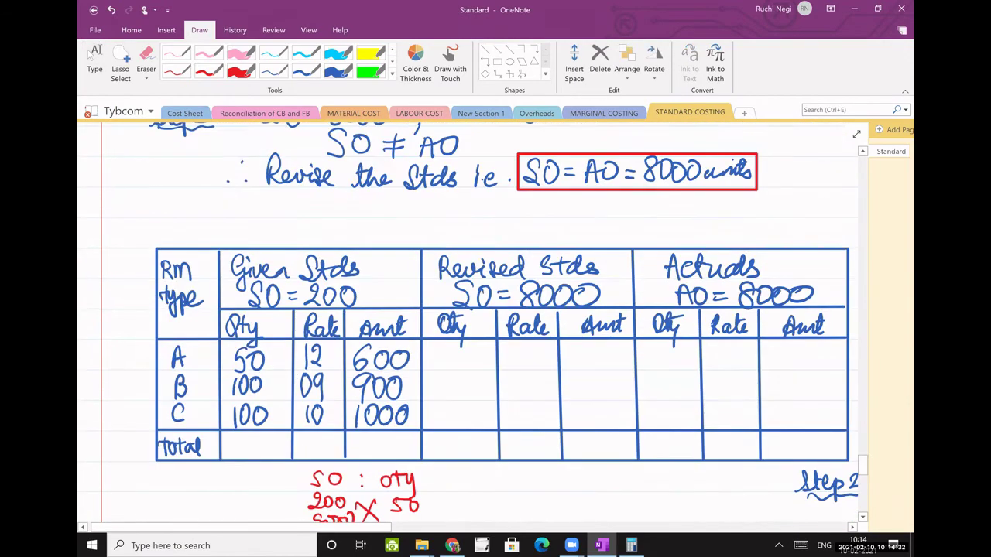
{"action": "scroll", "coordinate": [468, 321], "scroll_direction": "down", "scroll_amount": 2}
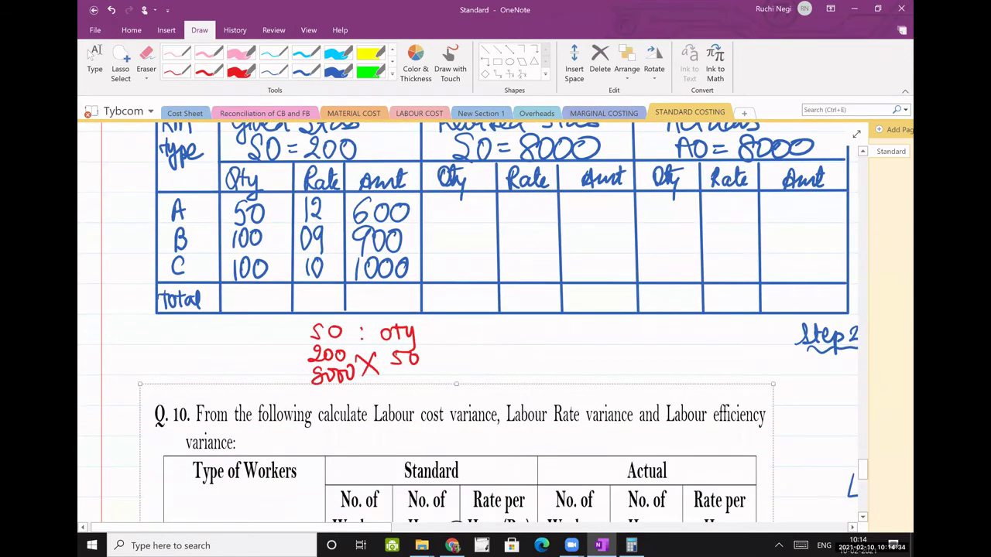
{"action": "scroll", "coordinate": [468, 321], "scroll_direction": "down", "scroll_amount": 2}
{"action": "key", "text": "ctrl+z"}
{"action": "scroll", "coordinate": [468, 321], "scroll_direction": "up", "scroll_amount": 1}
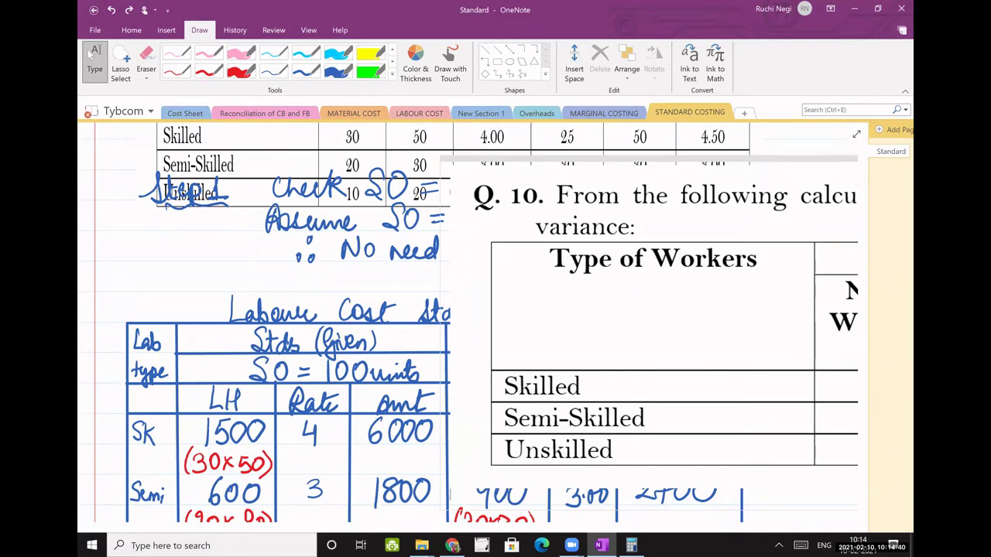
Step: Move the enlarged Q. 10 question picture down the page, clear of the handwritten Step 1 notes, and deselect it
{"action": "scroll", "coordinate": [469, 321], "scroll_direction": "up", "scroll_amount": 4}
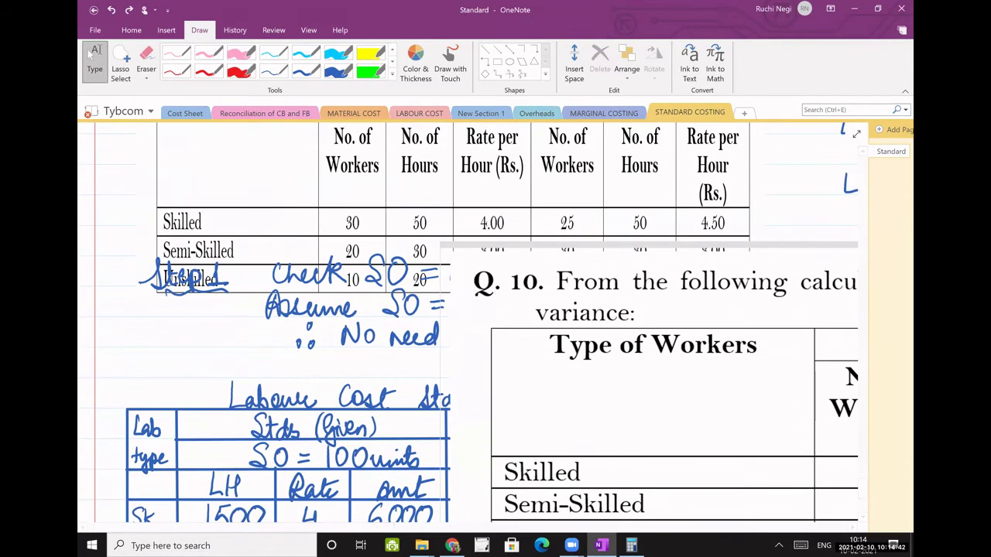
{"action": "scroll", "coordinate": [468, 321], "scroll_direction": "up", "scroll_amount": 1}
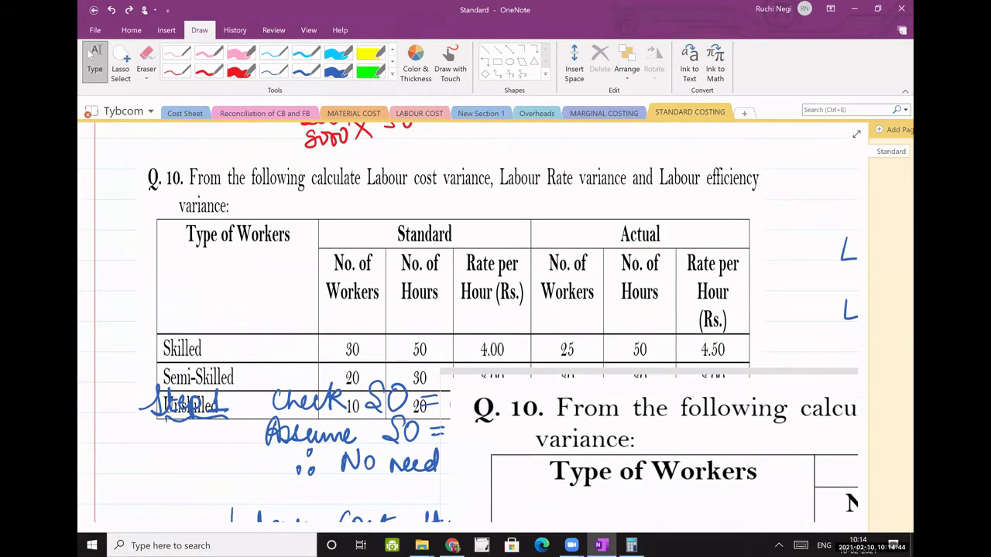
{"action": "scroll", "coordinate": [469, 321], "scroll_direction": "up", "scroll_amount": 4}
{"action": "scroll", "coordinate": [468, 321], "scroll_direction": "down", "scroll_amount": 5}
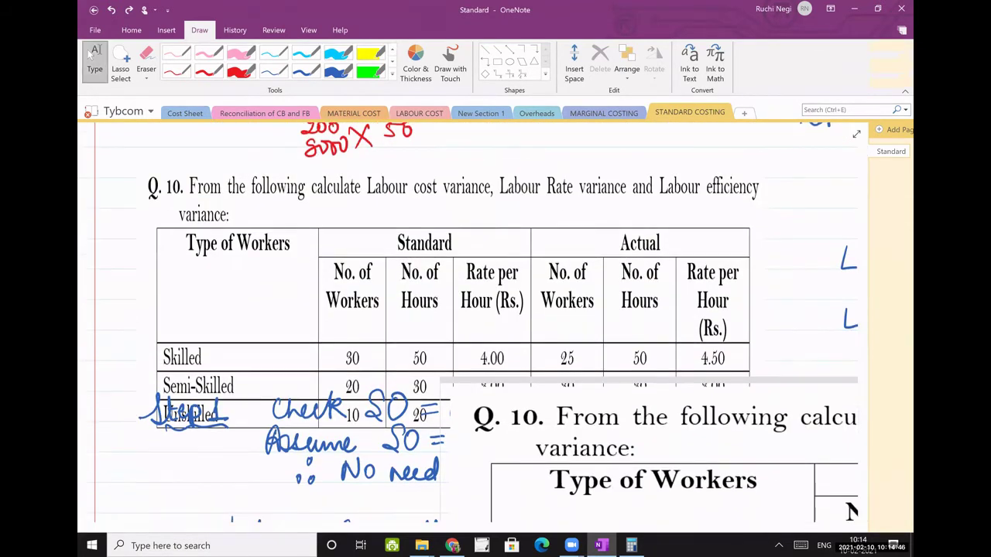
{"action": "scroll", "coordinate": [468, 322], "scroll_direction": "down", "scroll_amount": 2}
{"action": "left_click", "coordinate": [620, 387]}
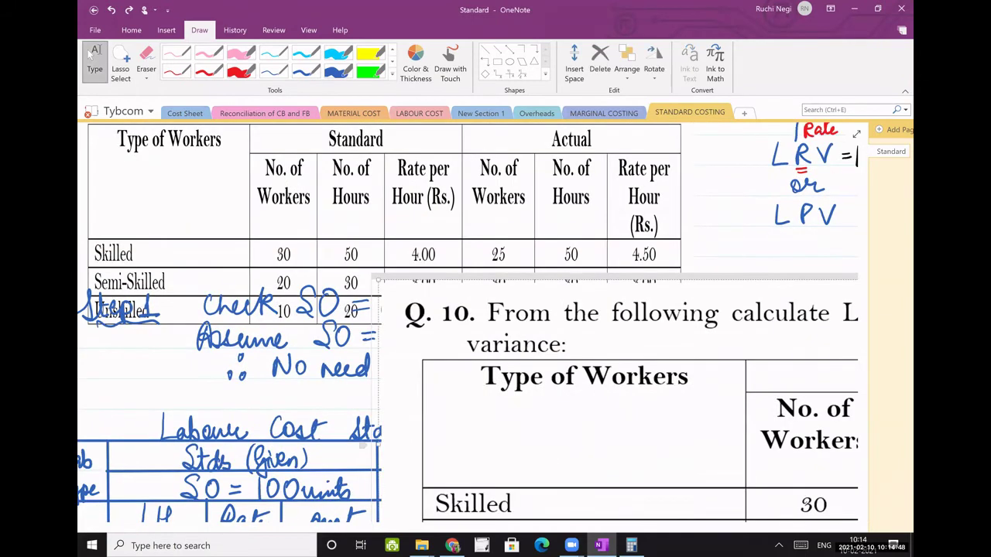
{"action": "scroll", "coordinate": [468, 321], "scroll_direction": "right", "scroll_amount": 5}
{"action": "scroll", "coordinate": [469, 322], "scroll_direction": "down", "scroll_amount": 3}
{"action": "right_click", "coordinate": [717, 289]}
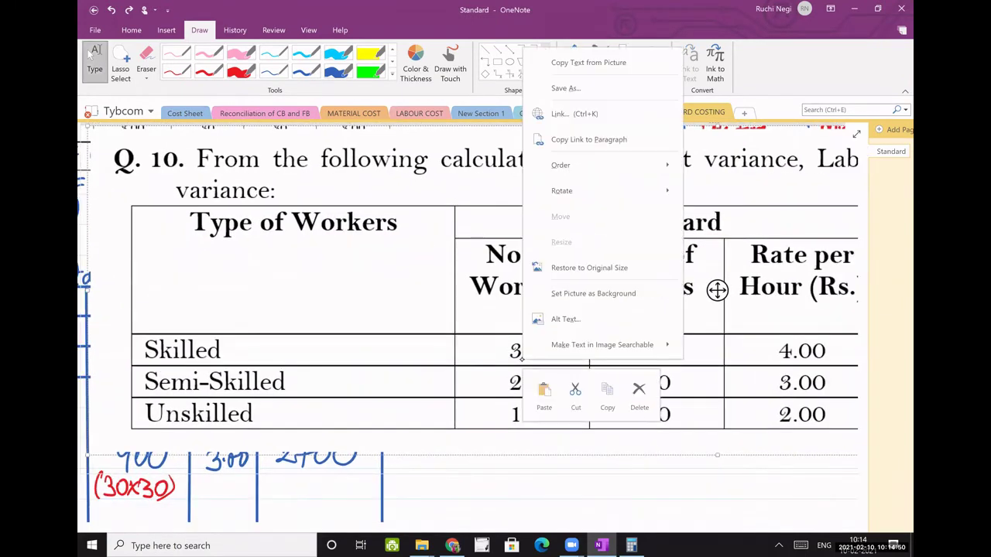
{"action": "left_click", "coordinate": [717, 290]}
{"action": "mouse_move", "coordinate": [717, 290]}
{"action": "left_mouse_down"}
{"action": "mouse_move", "coordinate": [741, 290]}
{"action": "mouse_move", "coordinate": [769, 529]}
{"action": "left_mouse_up"}
{"action": "scroll", "coordinate": [468, 322], "scroll_direction": "left", "scroll_amount": 3}
{"action": "scroll", "coordinate": [467, 322], "scroll_direction": "up", "scroll_amount": 1}
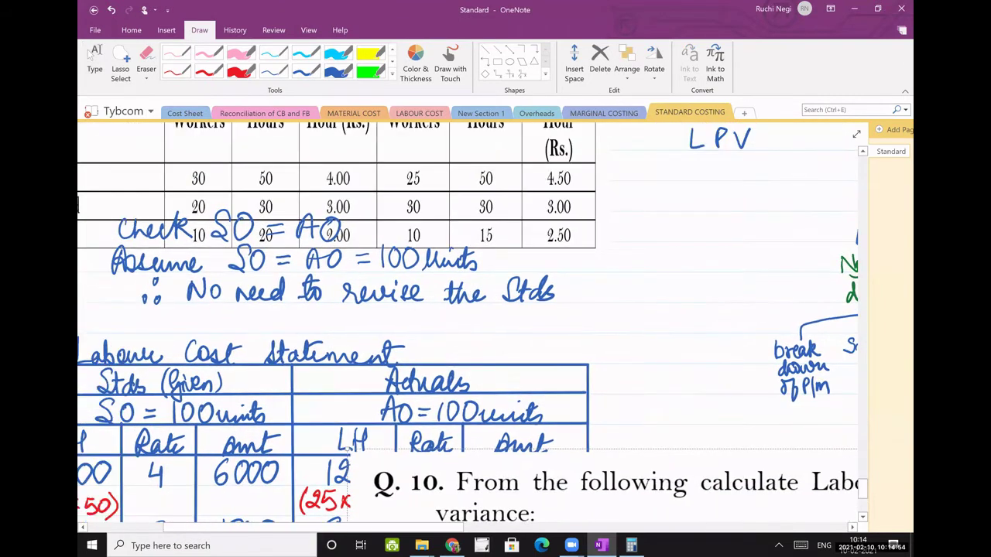
{"action": "scroll", "coordinate": [467, 322], "scroll_direction": "left", "scroll_amount": 2}
{"action": "scroll", "coordinate": [467, 322], "scroll_direction": "up", "scroll_amount": 1}
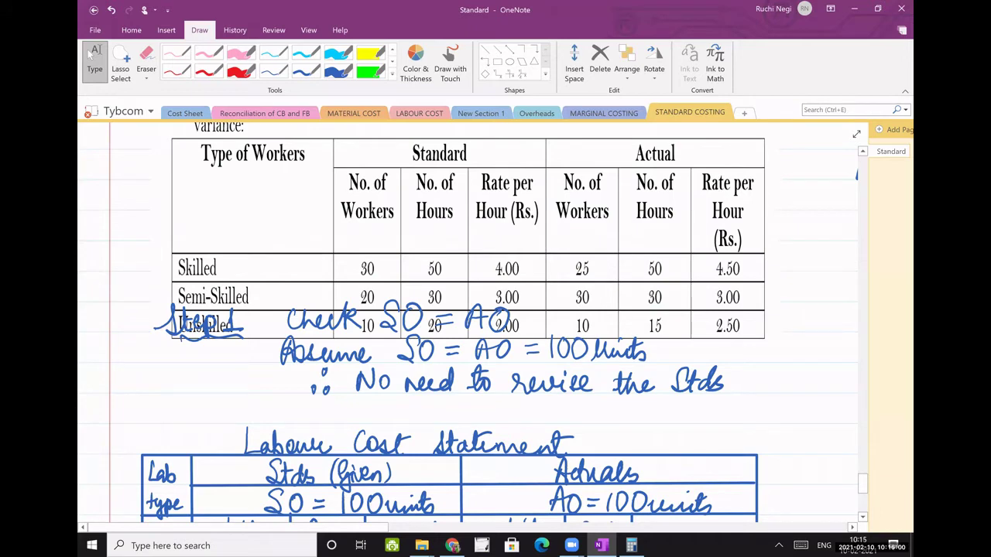
{"action": "left_click", "coordinate": [430, 402]}
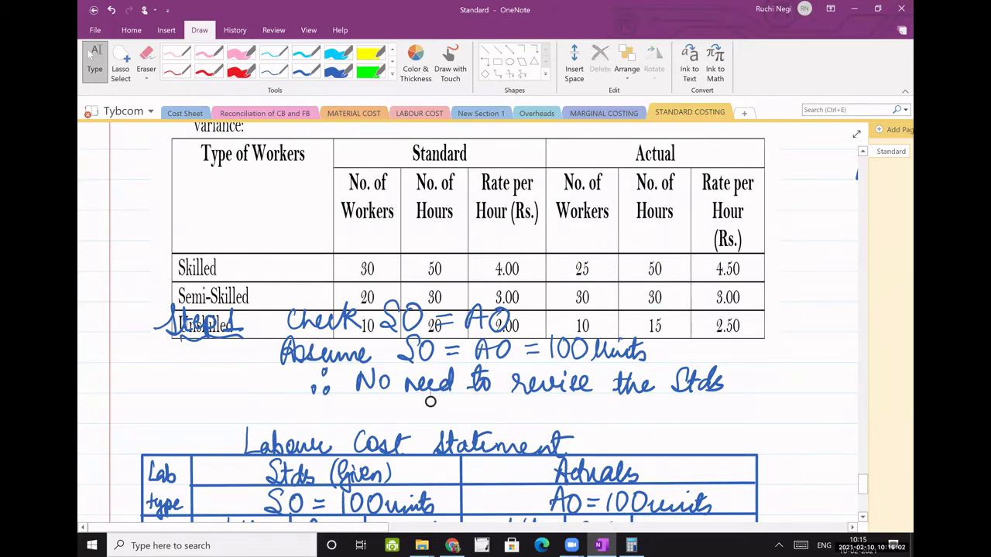
Step: Switch to Calculator to compute material A's revised quantity as 8000 × 50 ÷ 200, and return to the OneNote page
{"action": "scroll", "coordinate": [431, 402], "scroll_direction": "up", "scroll_amount": 3}
{"action": "scroll", "coordinate": [473, 322], "scroll_direction": "up", "scroll_amount": 2}
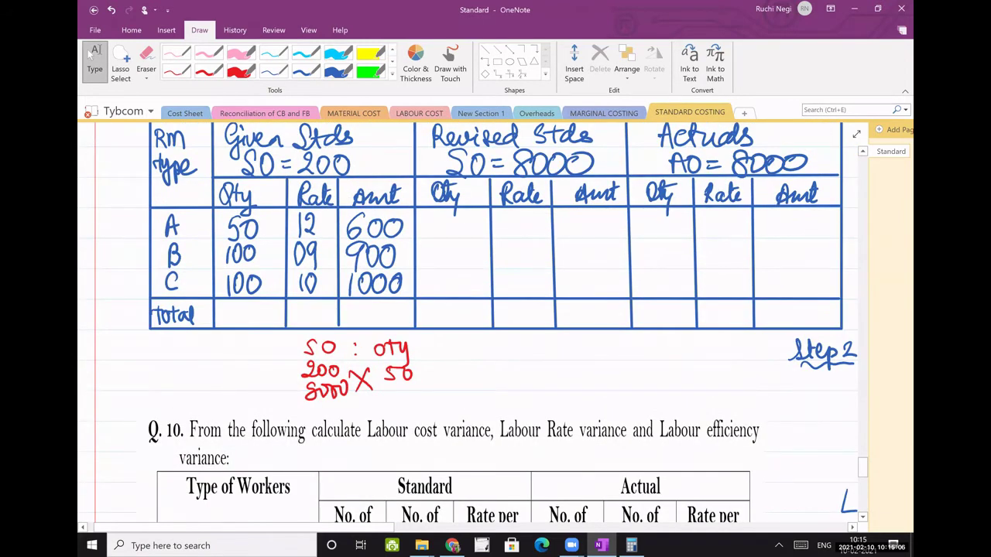
{"action": "scroll", "coordinate": [472, 322], "scroll_direction": "up", "scroll_amount": 1}
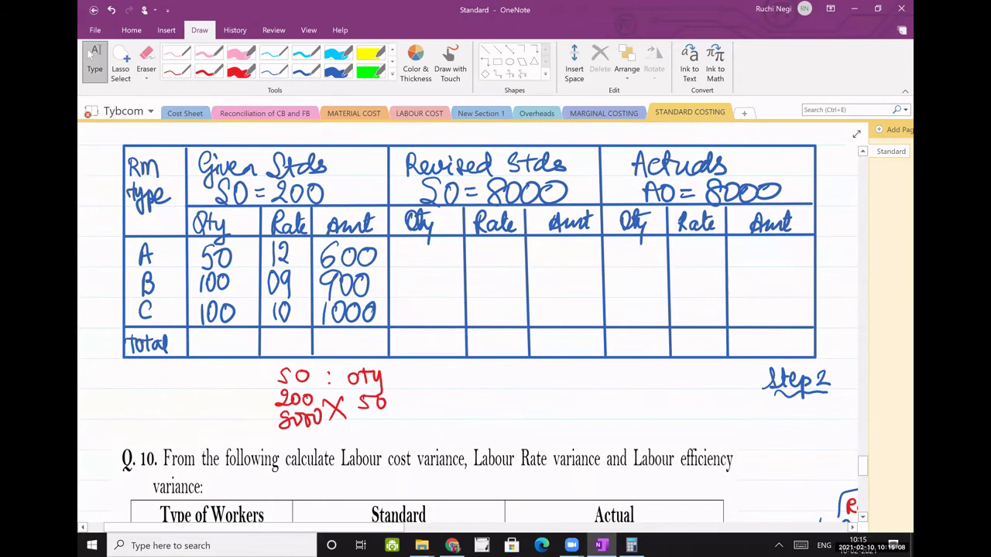
{"action": "left_click", "coordinate": [632, 546]}
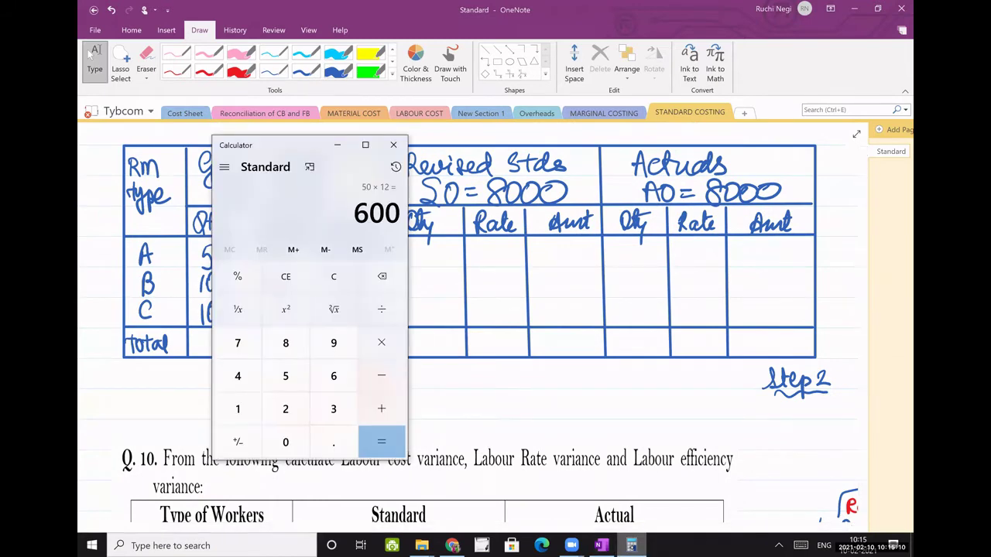
{"action": "key", "text": "alt+Tab"}
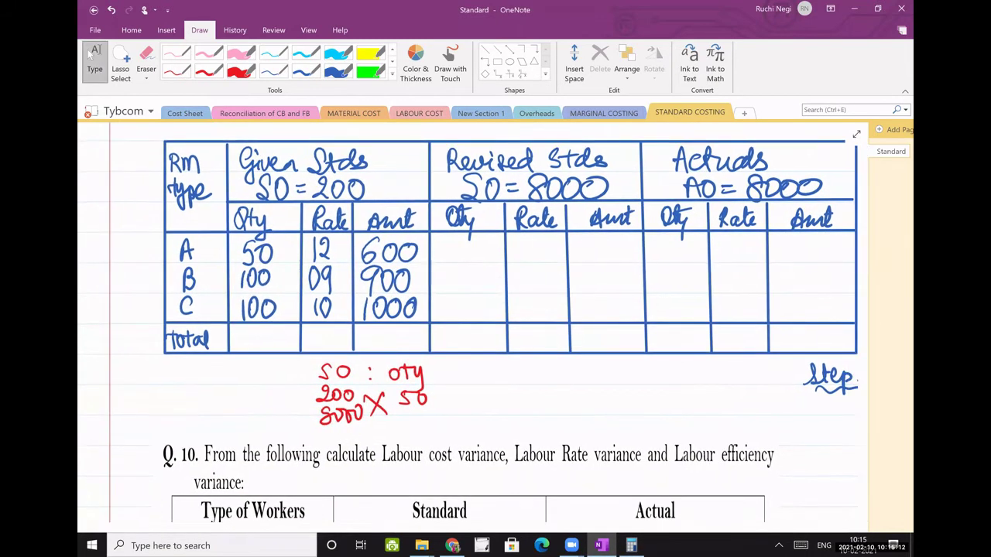
{"action": "key", "text": "alt+Tab"}
{"action": "type", "text": "800*"}
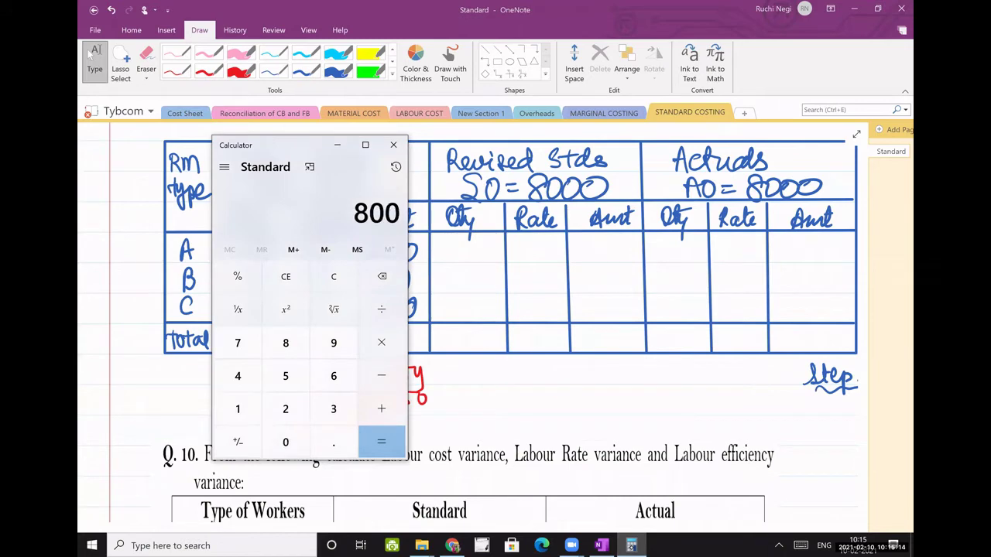
{"action": "key", "text": "Delete"}
{"action": "key", "text": "Escape"}
{"action": "type", "text": "8000"}
{"action": "type", "text": "*50/"}
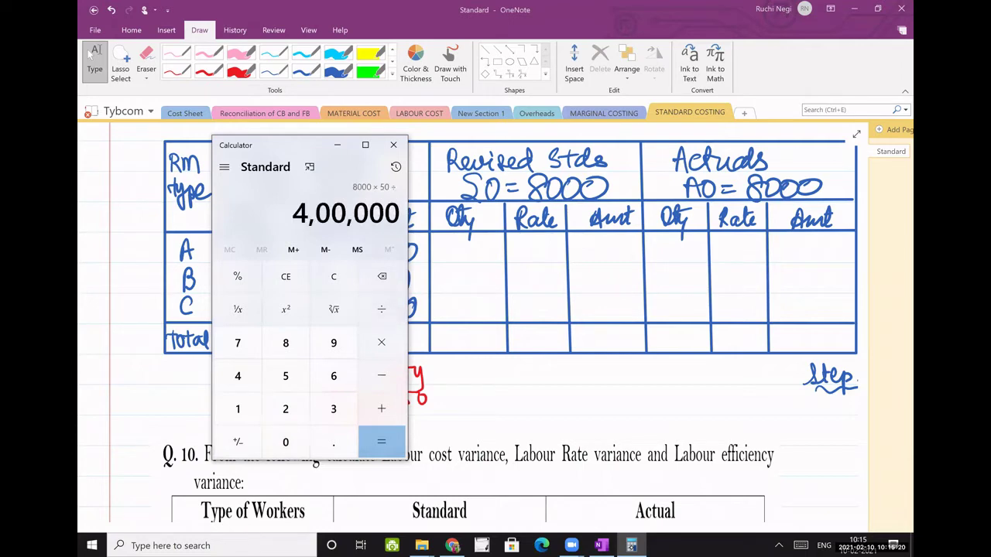
{"action": "type", "text": "200"}
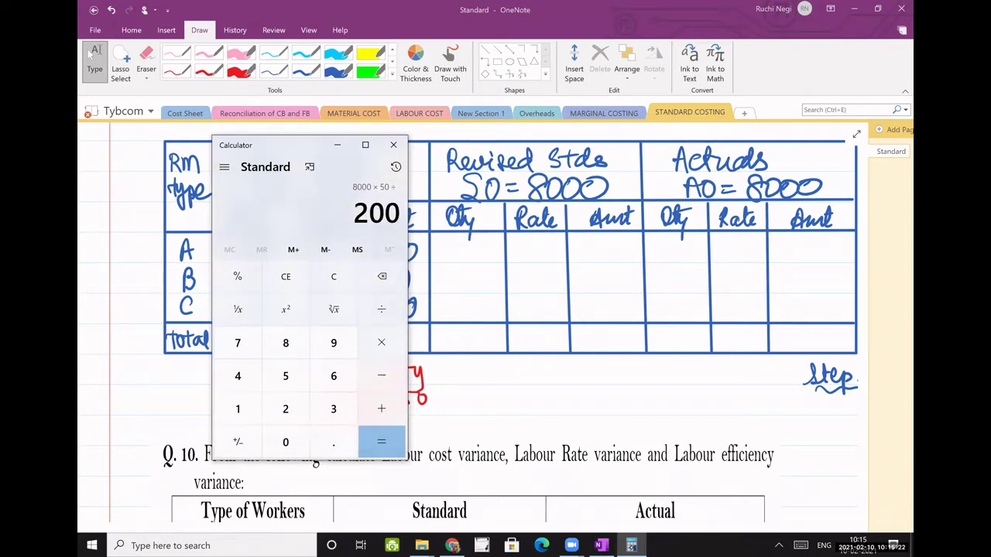
{"action": "type", "text": "0"}
{"action": "key", "text": "alt+Tab"}
Step: Handwrite 2000 in red as A's Revised Stds Qty and label its working below the table A
{"action": "left_click", "coordinate": [207, 70]}
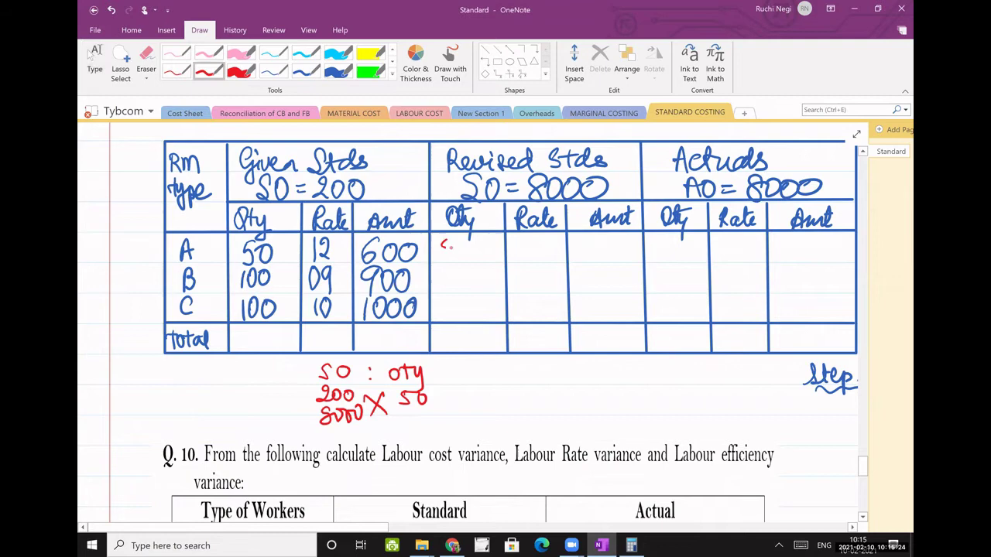
{"action": "mouse_move", "coordinate": [440, 247]}
{"action": "left_mouse_down"}
{"action": "mouse_move", "coordinate": [457, 263]}
{"action": "mouse_move", "coordinate": [465, 245]}
{"action": "mouse_move", "coordinate": [492, 247]}
{"action": "left_mouse_up"}
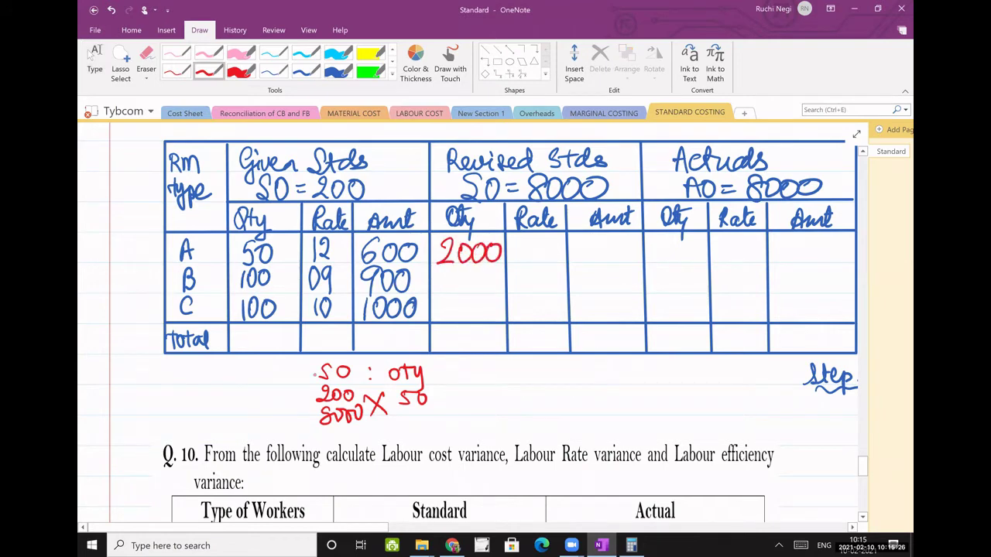
{"action": "mouse_move", "coordinate": [268, 402]}
{"action": "left_mouse_down"}
{"action": "mouse_move", "coordinate": [274, 385]}
{"action": "mouse_move", "coordinate": [278, 404]}
{"action": "mouse_move", "coordinate": [285, 394]}
{"action": "left_mouse_up"}
Step: Handwrite material B's working in red beside A's: label B, 200 against 100, and 8000 beneath 200
{"action": "mouse_move", "coordinate": [458, 389]}
{"action": "left_mouse_down"}
{"action": "mouse_move", "coordinate": [459, 403]}
{"action": "mouse_move", "coordinate": [525, 394]}
{"action": "left_mouse_up"}
{"action": "left_click_drag", "start_coordinate": [523, 388], "coordinate": [539, 395]}
{"action": "mouse_move", "coordinate": [554, 387]}
{"action": "left_mouse_down"}
{"action": "mouse_move", "coordinate": [553, 401]}
{"action": "mouse_move", "coordinate": [565, 390]}
{"action": "left_mouse_up"}
{"action": "left_click_drag", "start_coordinate": [586, 389], "coordinate": [584, 390]}
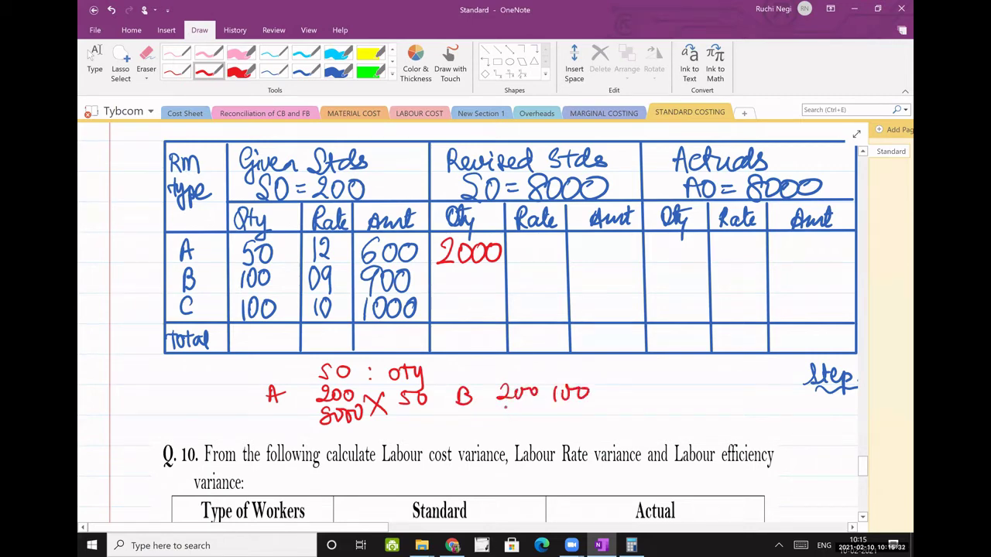
{"action": "mouse_move", "coordinate": [496, 409]}
{"action": "left_mouse_down"}
{"action": "mouse_move", "coordinate": [490, 421]}
{"action": "mouse_move", "coordinate": [496, 410]}
{"action": "left_mouse_up"}
{"action": "mouse_move", "coordinate": [511, 408]}
{"action": "left_mouse_down"}
{"action": "mouse_move", "coordinate": [508, 418]}
{"action": "mouse_move", "coordinate": [511, 409]}
{"action": "left_mouse_up"}
{"action": "left_click_drag", "start_coordinate": [522, 409], "coordinate": [520, 410]}
{"action": "left_click_drag", "start_coordinate": [534, 411], "coordinate": [533, 410]}
Step: Switch to Calculator to compute material B's revised quantity as 8000 × 100 ÷ 200, and return to the OneNote page
{"action": "left_click", "coordinate": [632, 546]}
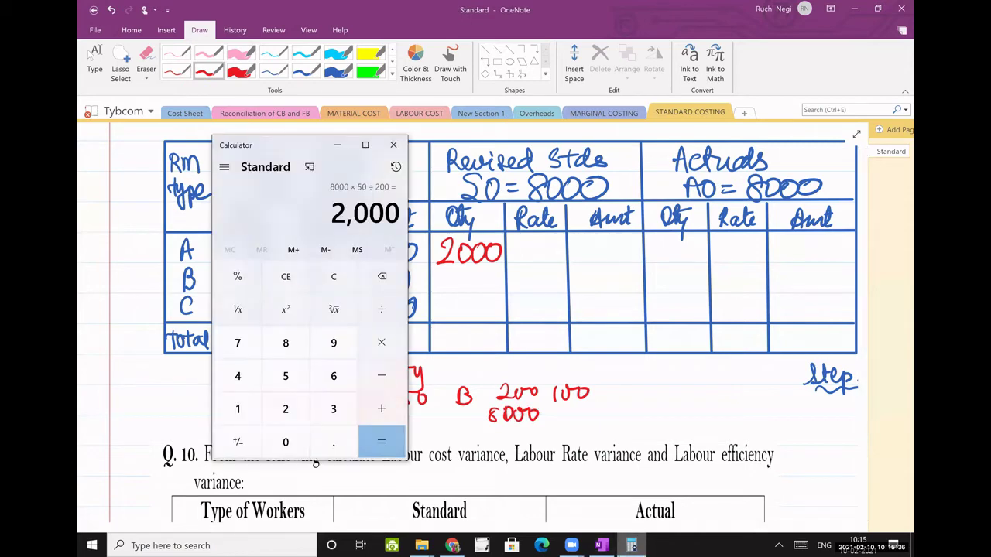
{"action": "type", "text": "800*"}
{"action": "left_click", "coordinate": [333, 277]}
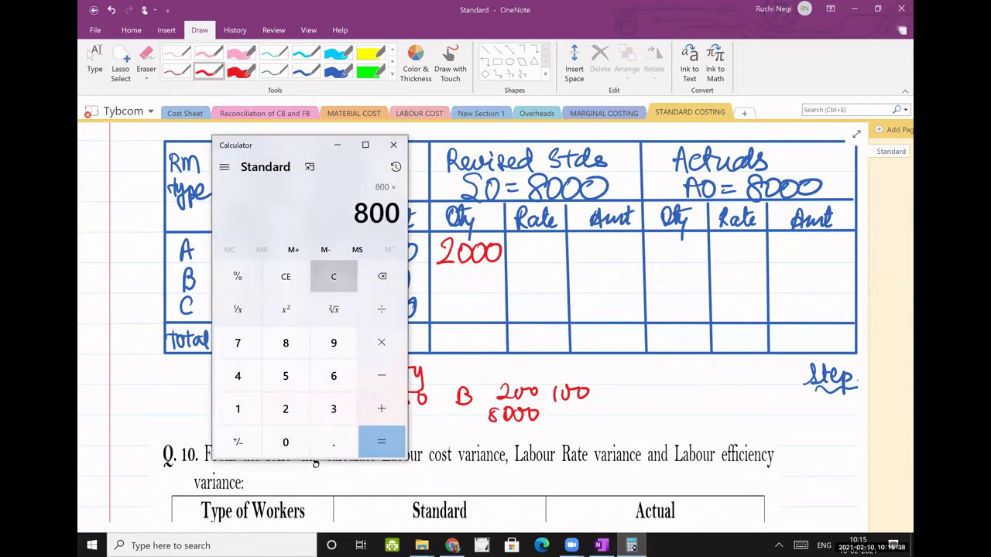
{"action": "left_click", "coordinate": [286, 343]}
{"action": "left_click", "coordinate": [285, 442]}
{"action": "left_click", "coordinate": [286, 442]}
{"action": "left_click", "coordinate": [286, 443]}
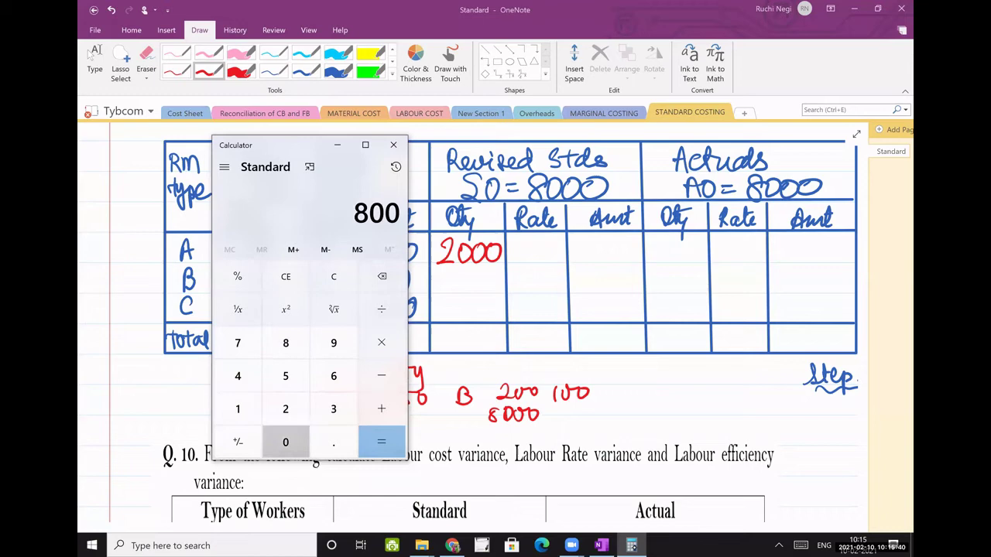
{"action": "left_click", "coordinate": [381, 343]}
{"action": "type", "text": "100/"}
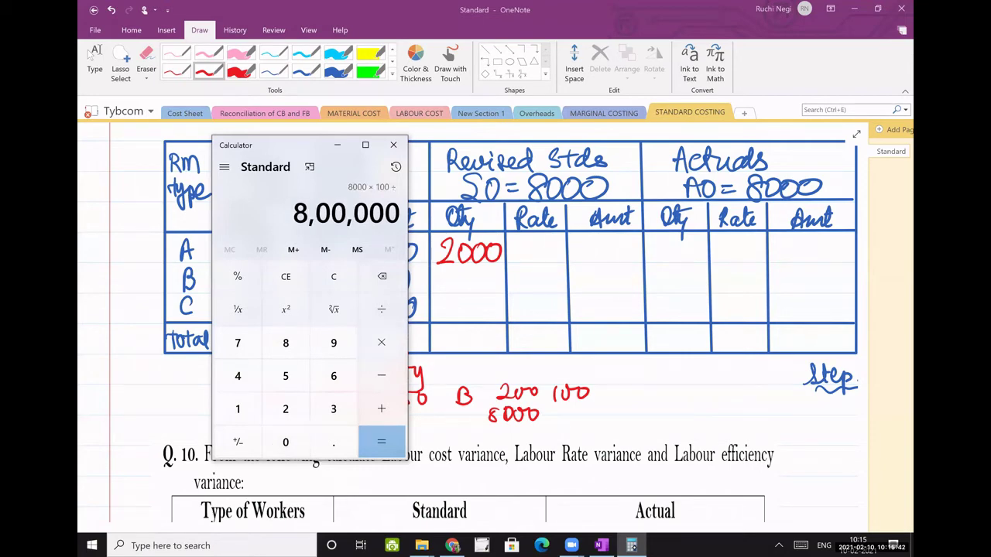
{"action": "type", "text": "200"}
{"action": "key", "text": "Return"}
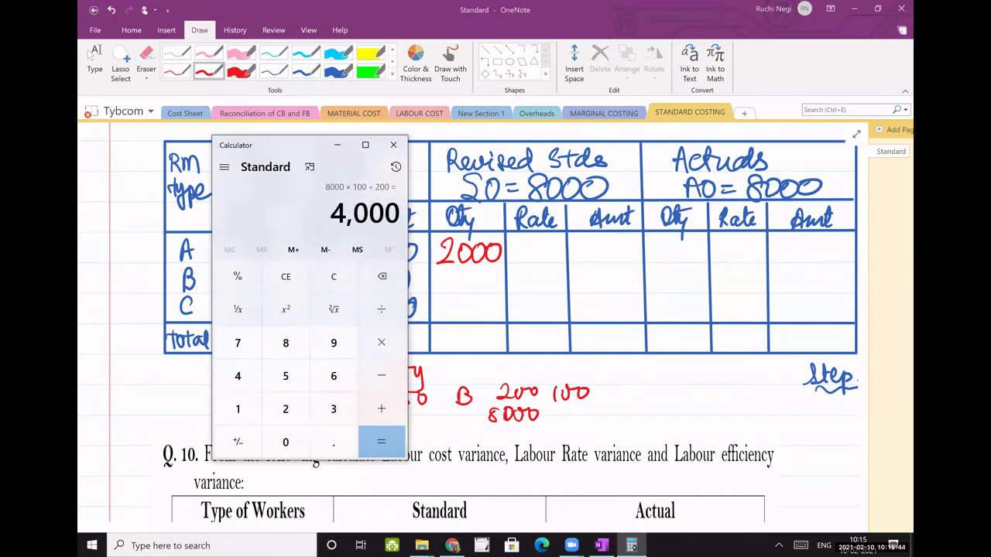
{"action": "key", "text": "alt+Tab"}
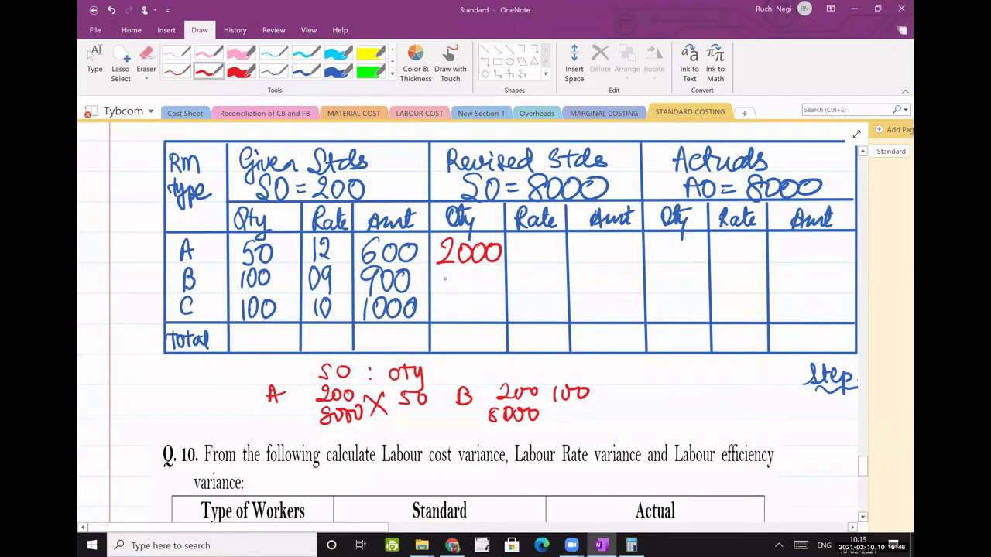
Step: Handwrite 4000 in red in the Revised Stds Qty column for both B and C
{"action": "mouse_move", "coordinate": [443, 271]}
{"action": "left_mouse_down"}
{"action": "mouse_move", "coordinate": [447, 294]}
{"action": "mouse_move", "coordinate": [461, 273]}
{"action": "left_mouse_up"}
{"action": "left_click_drag", "start_coordinate": [477, 271], "coordinate": [489, 272]}
{"action": "mouse_move", "coordinate": [442, 297]}
{"action": "left_mouse_down"}
{"action": "mouse_move", "coordinate": [450, 320]}
{"action": "mouse_move", "coordinate": [461, 299]}
{"action": "mouse_move", "coordinate": [476, 299]}
{"action": "left_mouse_up"}
{"action": "left_click_drag", "start_coordinate": [492, 298], "coordinate": [491, 299]}
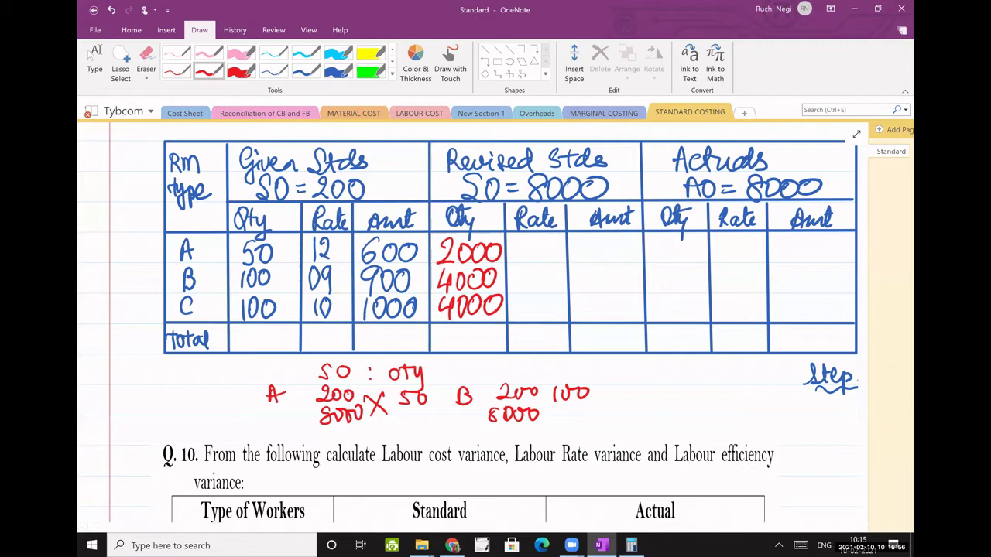
Step: Title the red working below the table "WN Rev. SQ" and underline it with wavy lines
{"action": "mouse_move", "coordinate": [134, 364]}
{"action": "left_mouse_down"}
{"action": "mouse_move", "coordinate": [139, 379]}
{"action": "mouse_move", "coordinate": [161, 365]}
{"action": "mouse_move", "coordinate": [161, 382]}
{"action": "mouse_move", "coordinate": [226, 373]}
{"action": "mouse_move", "coordinate": [240, 387]}
{"action": "left_mouse_up"}
{"action": "left_click_drag", "start_coordinate": [179, 389], "coordinate": [249, 391]}
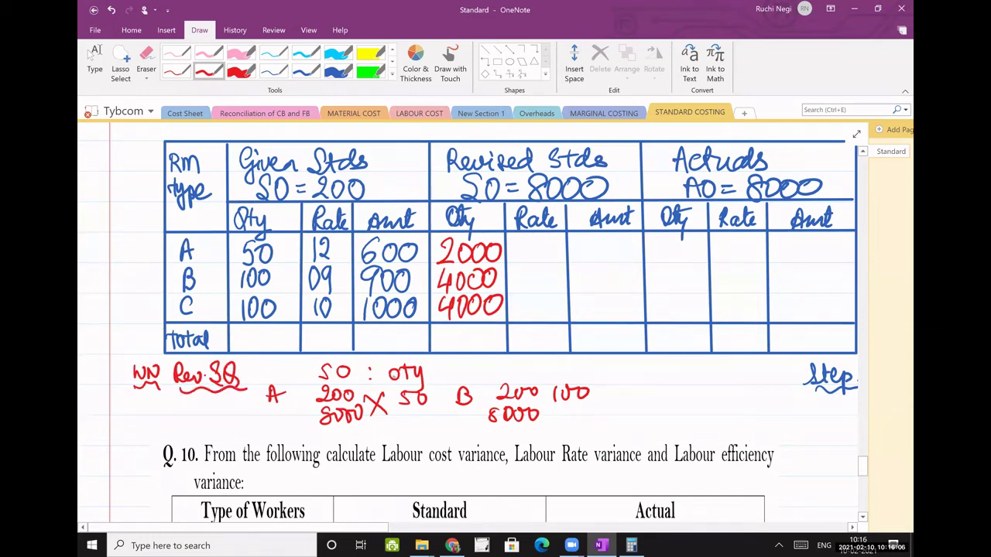
Step: Handwrite 2000 in red beneath the 50 in material A's working, and erase material B's working beside it
{"action": "left_click_drag", "start_coordinate": [398, 378], "coordinate": [411, 423]}
{"action": "mouse_move", "coordinate": [417, 413]}
{"action": "left_mouse_down"}
{"action": "mouse_move", "coordinate": [412, 422]}
{"action": "mouse_move", "coordinate": [439, 414]}
{"action": "left_mouse_up"}
{"action": "right_click", "coordinate": [602, 424]}
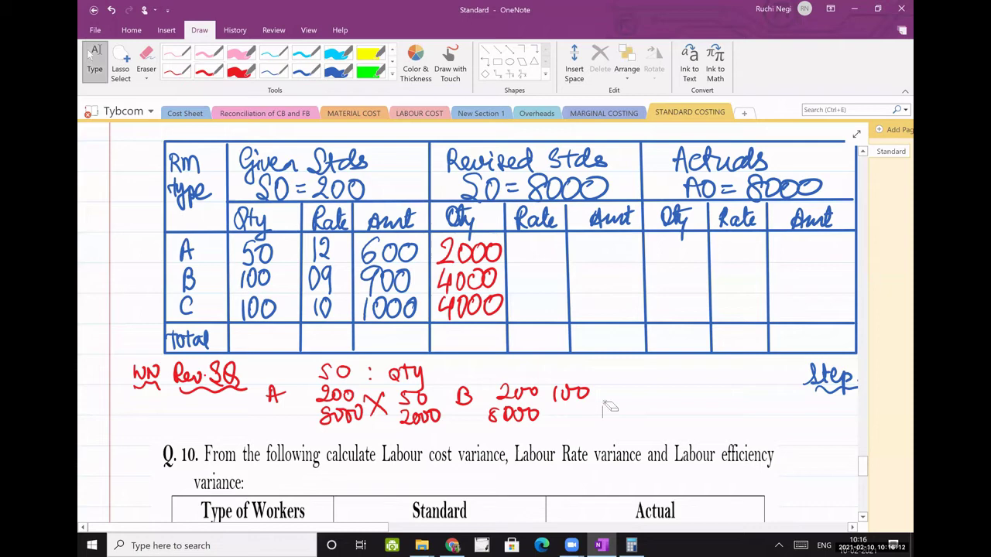
{"action": "mouse_move", "coordinate": [597, 398]}
{"action": "left_mouse_down"}
{"action": "mouse_move", "coordinate": [514, 415]}
{"action": "mouse_move", "coordinate": [534, 416]}
{"action": "left_mouse_up"}
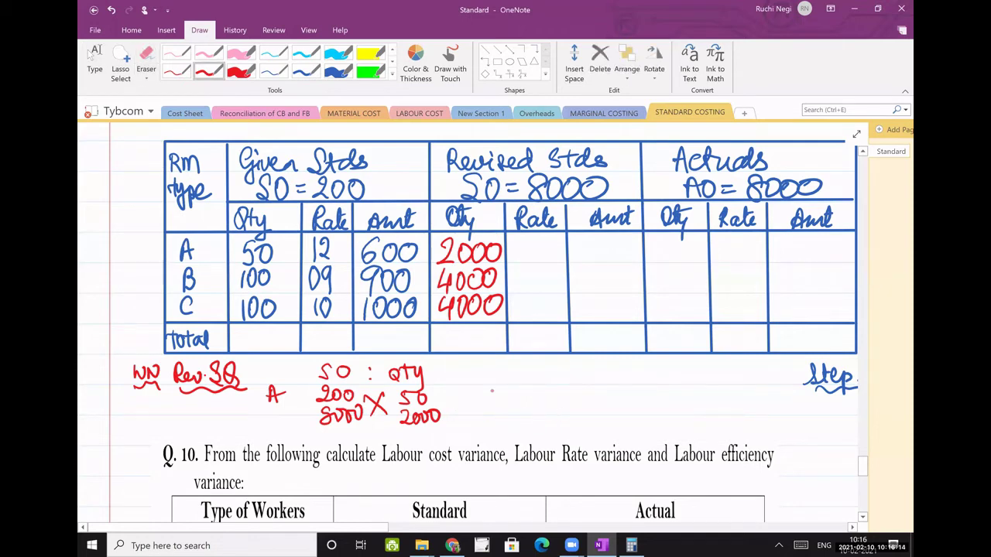
Step: Handwrite a combined red working labelled "B & C": 200 against 100, cross-multiplied with 8000 against 4000
{"action": "mouse_move", "coordinate": [474, 382]}
{"action": "left_mouse_down"}
{"action": "mouse_move", "coordinate": [474, 398]}
{"action": "mouse_move", "coordinate": [503, 395]}
{"action": "left_mouse_up"}
{"action": "mouse_move", "coordinate": [517, 384]}
{"action": "left_mouse_down"}
{"action": "mouse_move", "coordinate": [513, 397]}
{"action": "mouse_move", "coordinate": [574, 393]}
{"action": "left_mouse_up"}
{"action": "mouse_move", "coordinate": [585, 383]}
{"action": "left_mouse_down"}
{"action": "mouse_move", "coordinate": [581, 391]}
{"action": "mouse_move", "coordinate": [586, 383]}
{"action": "left_mouse_up"}
{"action": "mouse_move", "coordinate": [604, 383]}
{"action": "left_mouse_down"}
{"action": "mouse_move", "coordinate": [629, 392]}
{"action": "mouse_move", "coordinate": [640, 383]}
{"action": "left_mouse_up"}
{"action": "mouse_move", "coordinate": [657, 380]}
{"action": "left_mouse_down"}
{"action": "mouse_move", "coordinate": [652, 388]}
{"action": "mouse_move", "coordinate": [658, 381]}
{"action": "left_mouse_up"}
{"action": "mouse_move", "coordinate": [563, 399]}
{"action": "left_mouse_down"}
{"action": "mouse_move", "coordinate": [574, 400]}
{"action": "mouse_move", "coordinate": [565, 410]}
{"action": "mouse_move", "coordinate": [579, 405]}
{"action": "left_mouse_up"}
{"action": "left_click_drag", "start_coordinate": [591, 403], "coordinate": [595, 405]}
{"action": "left_click_drag", "start_coordinate": [602, 404], "coordinate": [602, 403]}
{"action": "mouse_move", "coordinate": [610, 389]}
{"action": "left_mouse_down"}
{"action": "mouse_move", "coordinate": [628, 408]}
{"action": "mouse_move", "coordinate": [607, 416]}
{"action": "mouse_move", "coordinate": [649, 409]}
{"action": "mouse_move", "coordinate": [646, 417]}
{"action": "left_mouse_up"}
{"action": "mouse_move", "coordinate": [658, 401]}
{"action": "left_mouse_down"}
{"action": "mouse_move", "coordinate": [657, 413]}
{"action": "mouse_move", "coordinate": [662, 400]}
{"action": "left_mouse_up"}
{"action": "mouse_move", "coordinate": [672, 400]}
{"action": "left_mouse_down"}
{"action": "mouse_move", "coordinate": [669, 410]}
{"action": "mouse_move", "coordinate": [676, 400]}
{"action": "left_mouse_up"}
{"action": "mouse_move", "coordinate": [684, 400]}
{"action": "left_mouse_down"}
{"action": "mouse_move", "coordinate": [681, 410]}
{"action": "mouse_move", "coordinate": [688, 399]}
{"action": "left_mouse_up"}
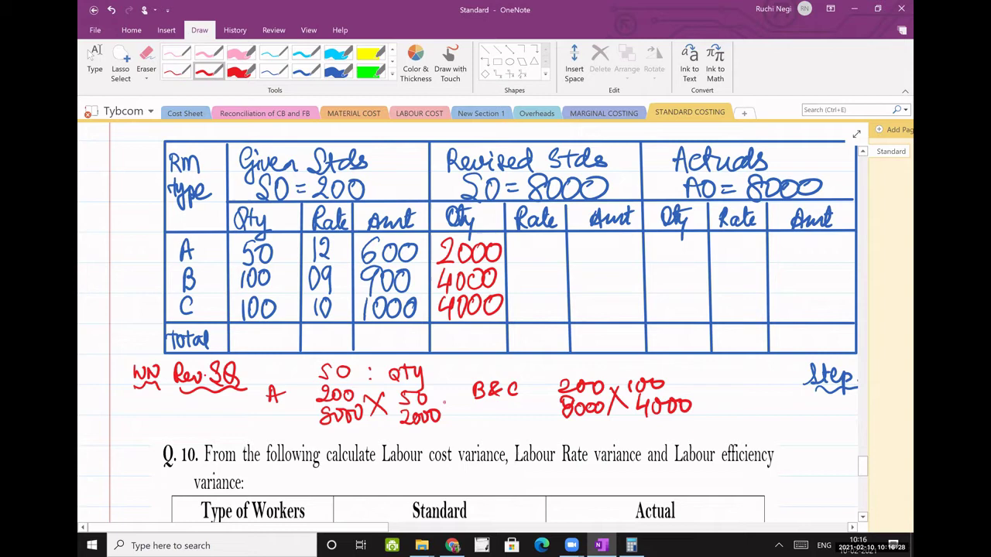
Step: Mark the 2000 and 4000 results in the red workings with small blue stars
{"action": "left_click", "coordinate": [305, 70]}
{"action": "left_click_drag", "start_coordinate": [698, 389], "coordinate": [697, 400]}
{"action": "mouse_move", "coordinate": [693, 392]}
{"action": "left_mouse_down"}
{"action": "mouse_move", "coordinate": [703, 398]}
{"action": "mouse_move", "coordinate": [693, 400]}
{"action": "left_mouse_up"}
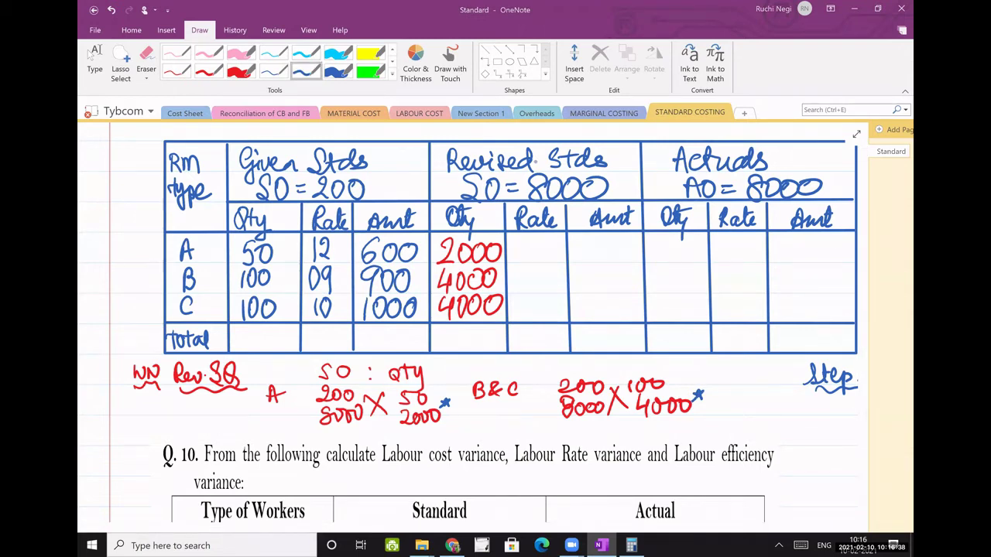
Step: Handwrite the Revised Stds rates 12, 09 and 10 and amounts 24000, 36000 and 40000 in blue for A, B and C
{"action": "mouse_move", "coordinate": [527, 241]}
{"action": "left_mouse_down"}
{"action": "mouse_move", "coordinate": [527, 265]}
{"action": "mouse_move", "coordinate": [552, 263]}
{"action": "mouse_move", "coordinate": [524, 280]}
{"action": "mouse_move", "coordinate": [529, 270]}
{"action": "left_mouse_up"}
{"action": "mouse_move", "coordinate": [545, 271]}
{"action": "left_mouse_down"}
{"action": "mouse_move", "coordinate": [528, 317]}
{"action": "mouse_move", "coordinate": [544, 302]}
{"action": "left_mouse_up"}
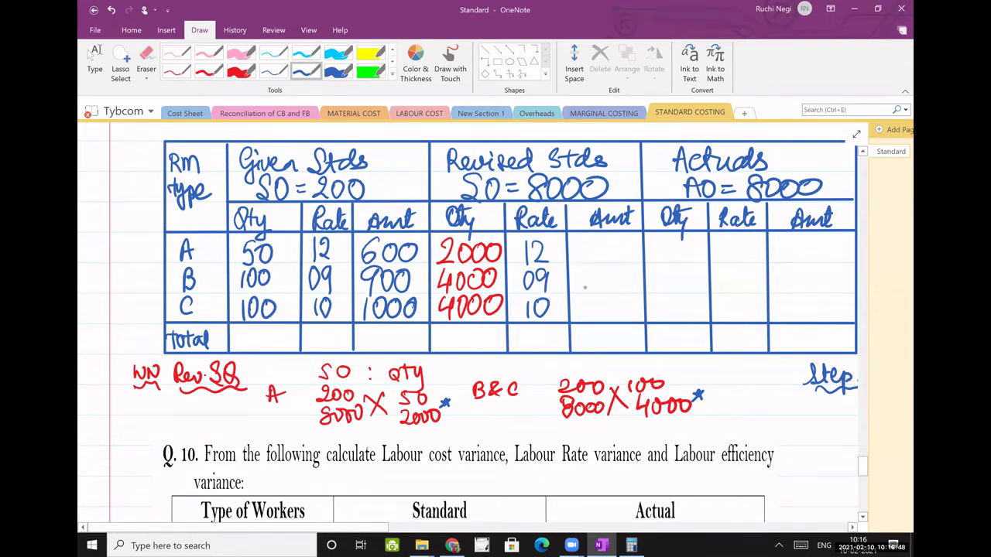
{"action": "mouse_move", "coordinate": [574, 241]}
{"action": "left_mouse_down"}
{"action": "mouse_move", "coordinate": [593, 278]}
{"action": "mouse_move", "coordinate": [640, 280]}
{"action": "left_mouse_up"}
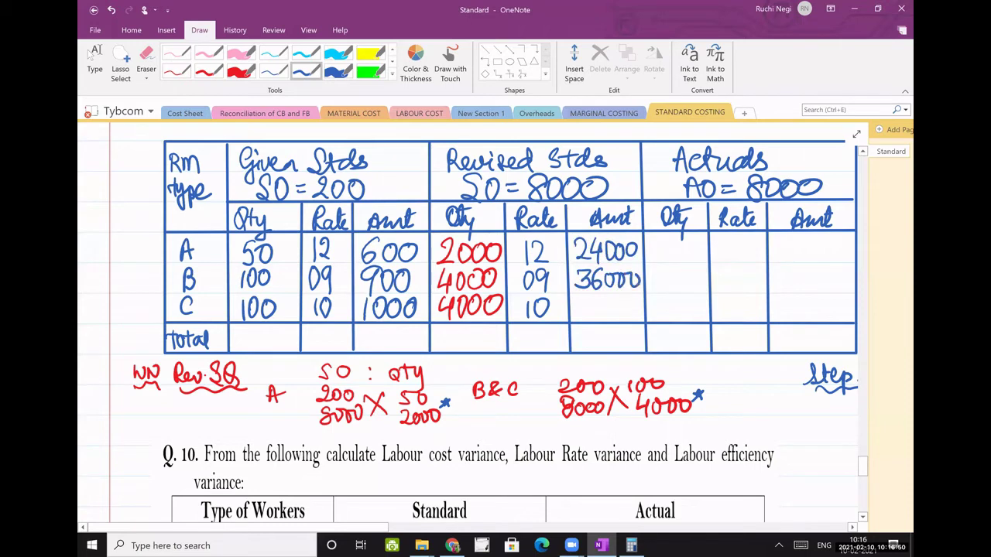
{"action": "mouse_move", "coordinate": [579, 299]}
{"action": "left_mouse_down"}
{"action": "mouse_move", "coordinate": [578, 310]}
{"action": "mouse_move", "coordinate": [607, 305]}
{"action": "left_mouse_up"}
{"action": "left_click_drag", "start_coordinate": [623, 301], "coordinate": [637, 300]}
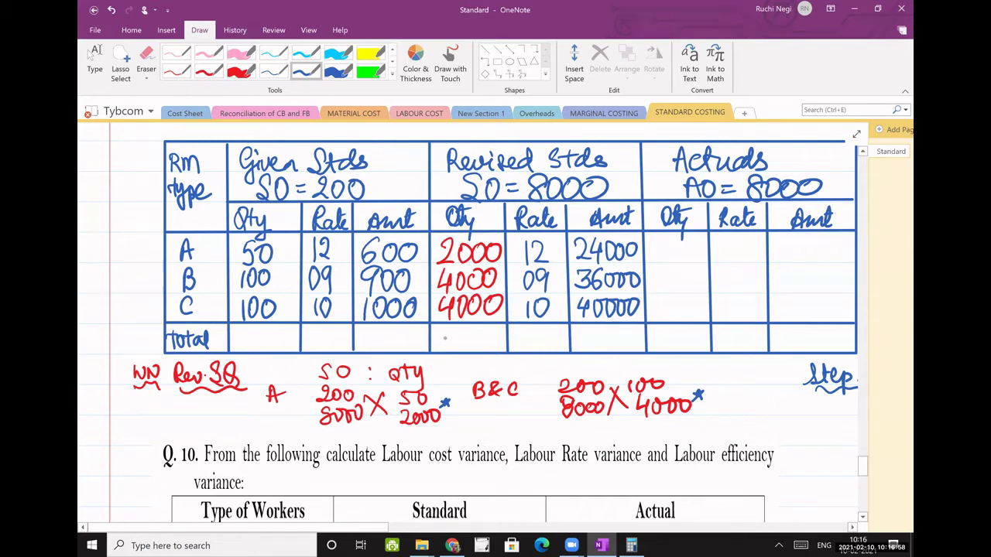
Step: Write the Revised Stds totals 10000 for Qty and 100000 for Amt, adding 24000 + 36000 + 40000 in Calculator
{"action": "left_click_drag", "start_coordinate": [443, 328], "coordinate": [444, 348]}
{"action": "left_click_drag", "start_coordinate": [456, 328], "coordinate": [492, 330]}
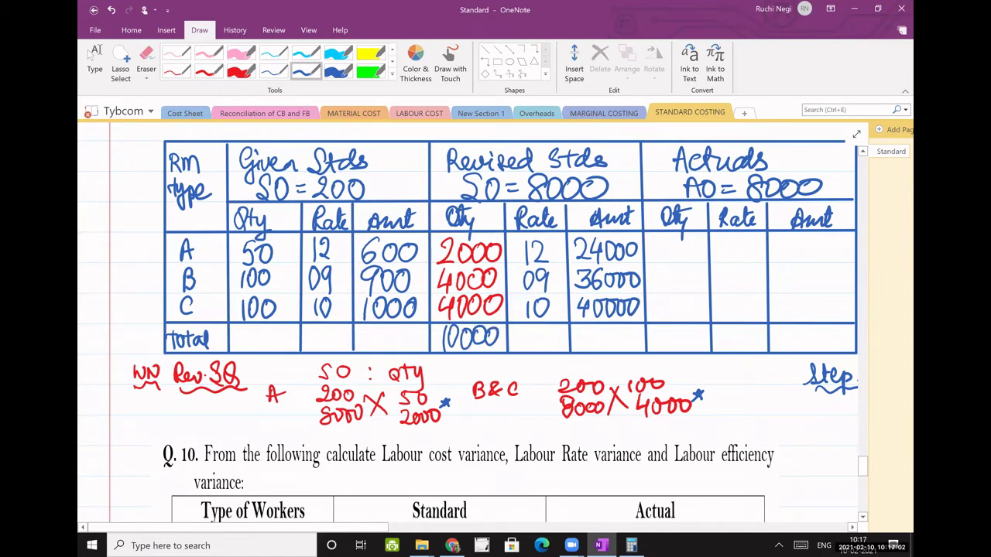
{"action": "left_click", "coordinate": [632, 546]}
{"action": "type", "text": "2400"}
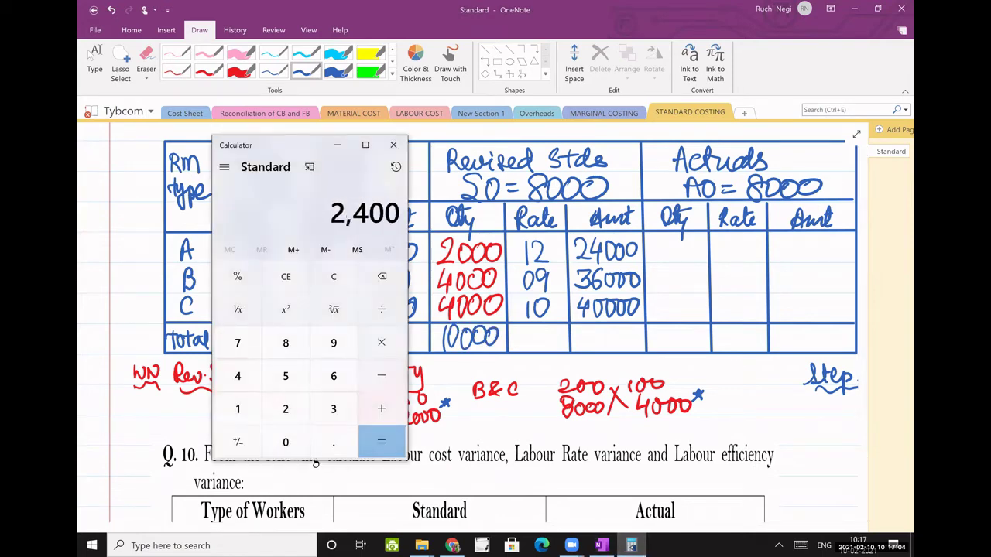
{"action": "type", "text": "00+36"}
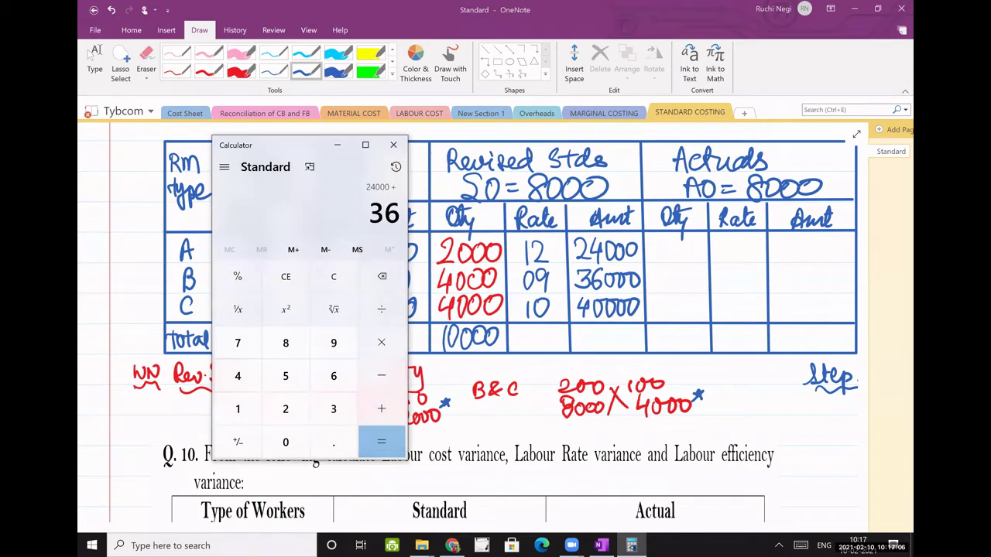
{"action": "type", "text": "000+40000"}
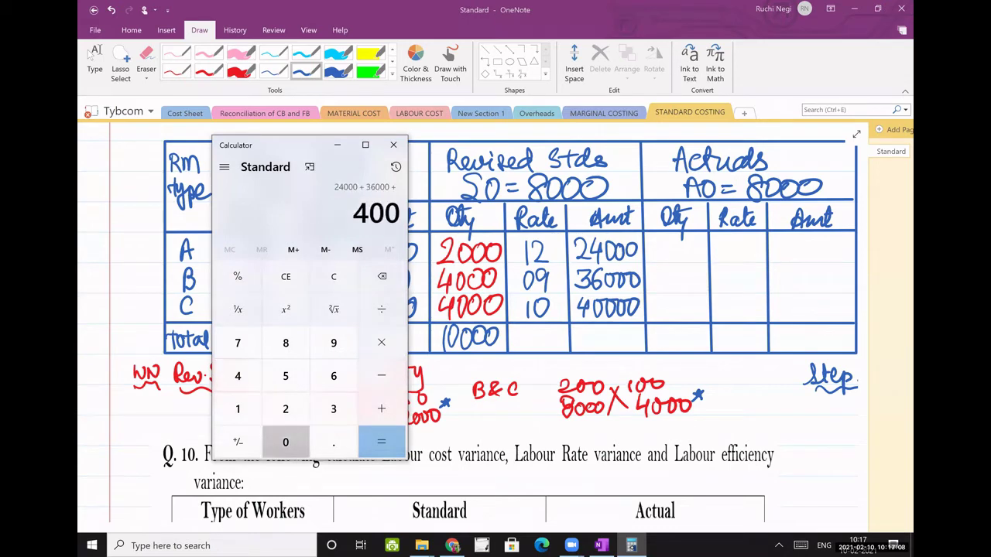
{"action": "key", "text": "Return"}
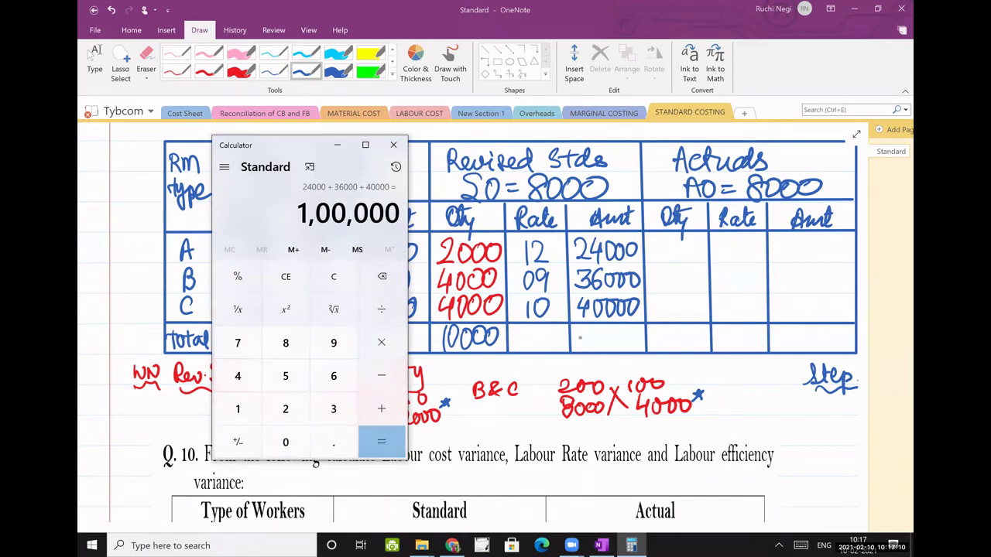
{"action": "left_click_drag", "start_coordinate": [578, 329], "coordinate": [579, 348]}
{"action": "left_click_drag", "start_coordinate": [591, 328], "coordinate": [603, 330]}
{"action": "left_click_drag", "start_coordinate": [615, 328], "coordinate": [636, 346]}
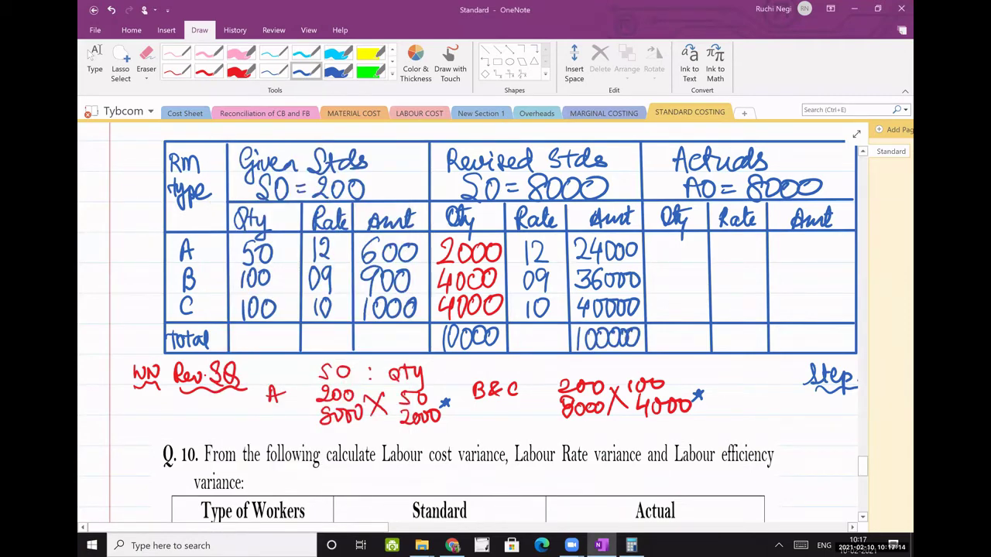
Step: Copy the actual kilograms from the question into the Actuals Qty column: 2100 for A and 3750 for B
{"action": "scroll", "coordinate": [469, 325], "scroll_direction": "up", "scroll_amount": 1}
{"action": "scroll", "coordinate": [468, 325], "scroll_direction": "up", "scroll_amount": 4}
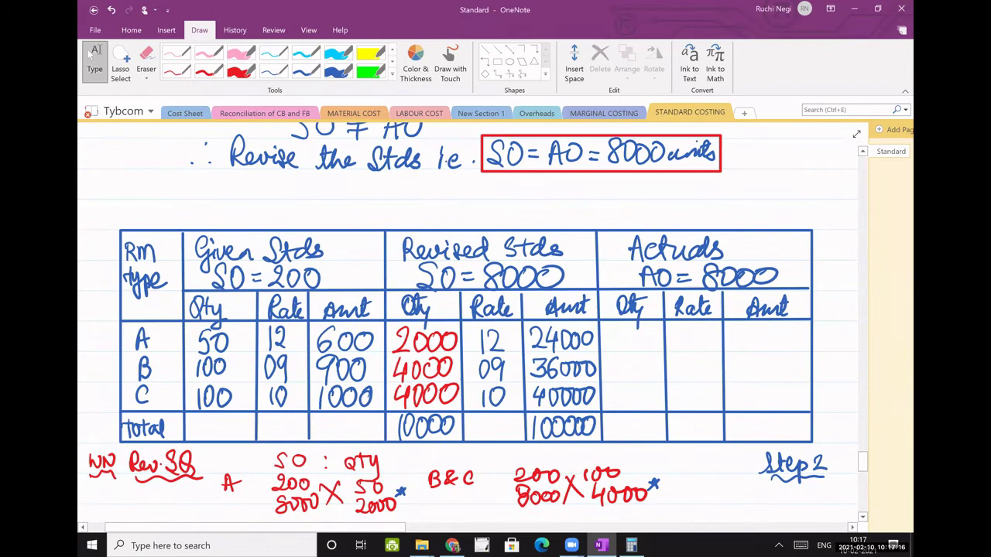
{"action": "scroll", "coordinate": [468, 325], "scroll_direction": "up", "scroll_amount": 7}
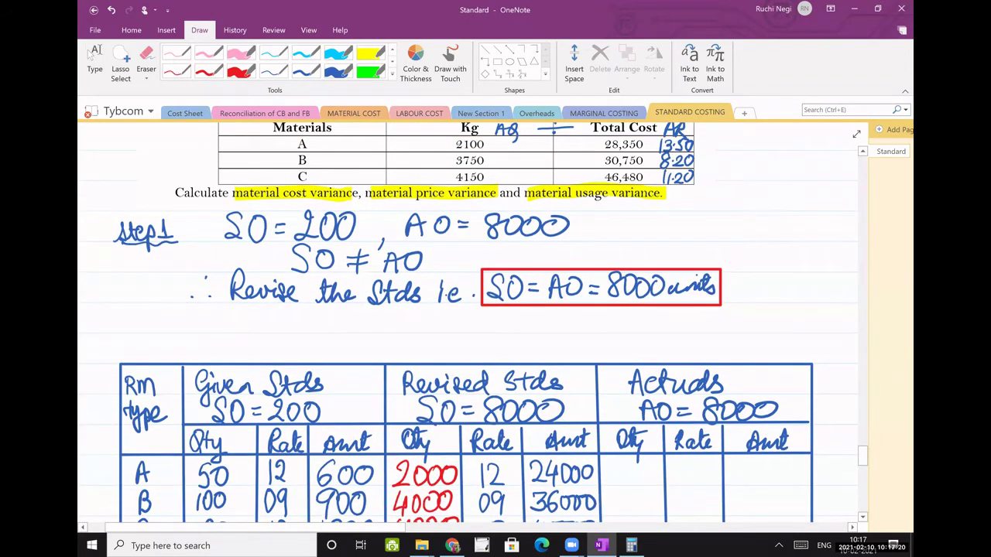
{"action": "scroll", "coordinate": [468, 325], "scroll_direction": "down", "scroll_amount": 4}
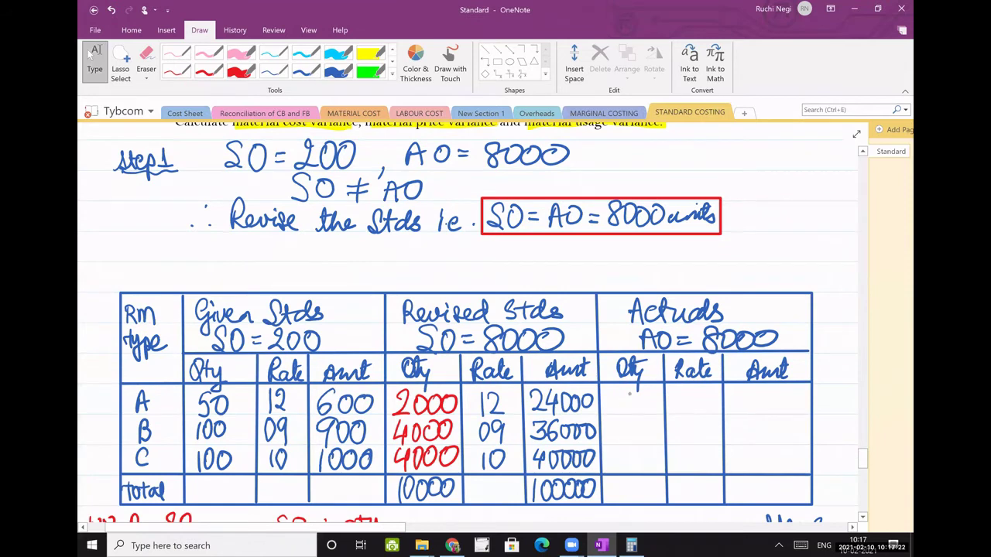
{"action": "left_click_drag", "start_coordinate": [605, 396], "coordinate": [623, 410]}
{"action": "left_click_drag", "start_coordinate": [628, 393], "coordinate": [627, 410]}
{"action": "left_click_drag", "start_coordinate": [638, 394], "coordinate": [637, 395]}
{"action": "left_click_drag", "start_coordinate": [649, 394], "coordinate": [649, 394]}
{"action": "mouse_move", "coordinate": [605, 422]}
{"action": "left_mouse_down"}
{"action": "mouse_move", "coordinate": [604, 439]}
{"action": "mouse_move", "coordinate": [623, 439]}
{"action": "left_mouse_up"}
{"action": "left_click_drag", "start_coordinate": [636, 422], "coordinate": [632, 439]}
{"action": "left_click_drag", "start_coordinate": [636, 421], "coordinate": [643, 419]}
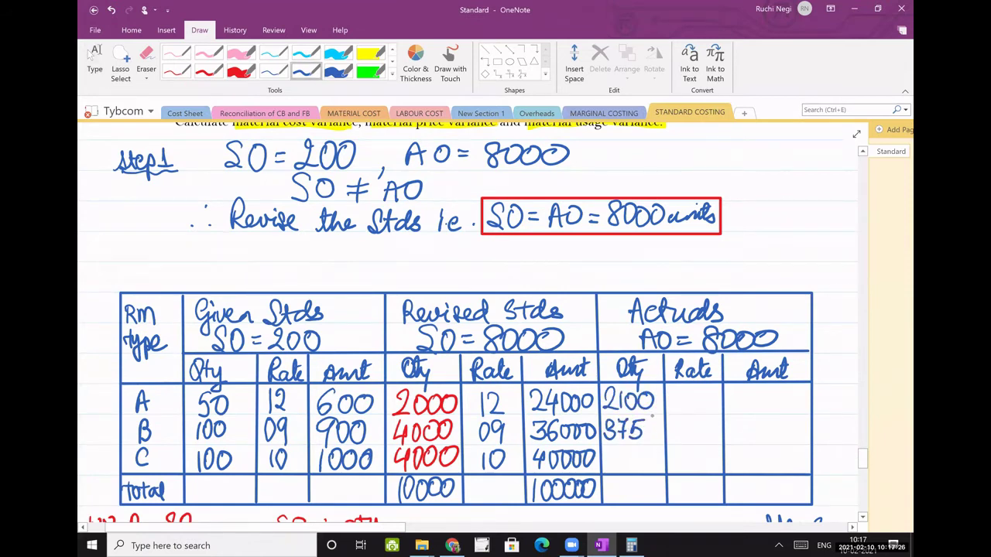
Step: Check the question's actual kilograms and handwrite 4150 as material C's Actuals quantity
{"action": "scroll", "coordinate": [90, 53], "scroll_direction": "up", "scroll_amount": 3}
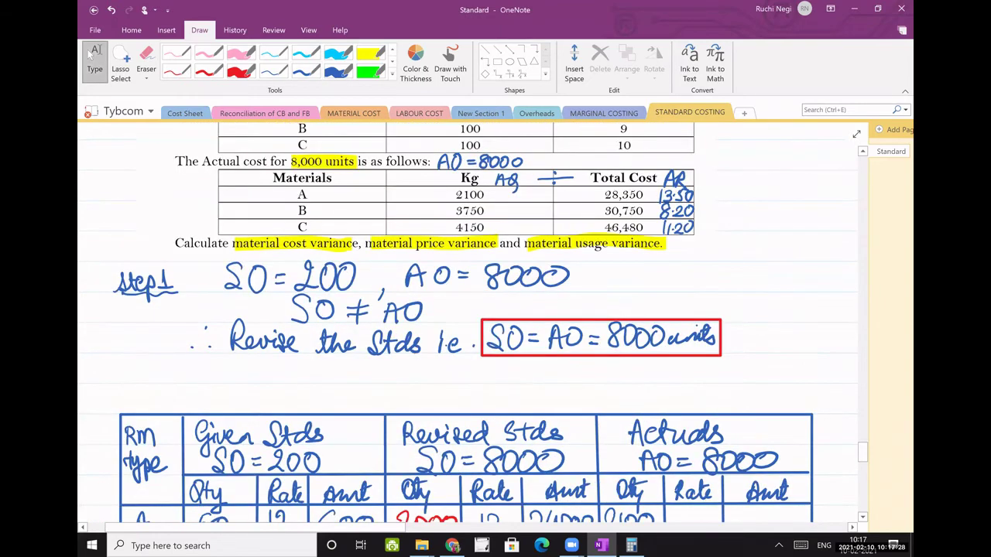
{"action": "scroll", "coordinate": [90, 52], "scroll_direction": "down", "scroll_amount": 5}
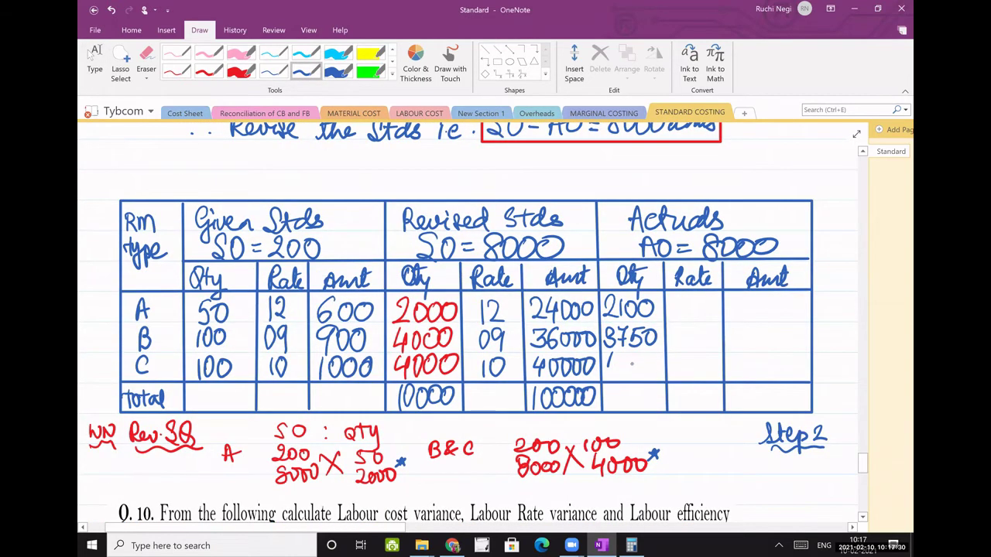
{"action": "left_click_drag", "start_coordinate": [608, 358], "coordinate": [619, 371]}
{"action": "left_click_drag", "start_coordinate": [631, 357], "coordinate": [629, 376]}
{"action": "left_click_drag", "start_coordinate": [642, 358], "coordinate": [638, 377]}
{"action": "left_click_drag", "start_coordinate": [655, 359], "coordinate": [654, 361]}
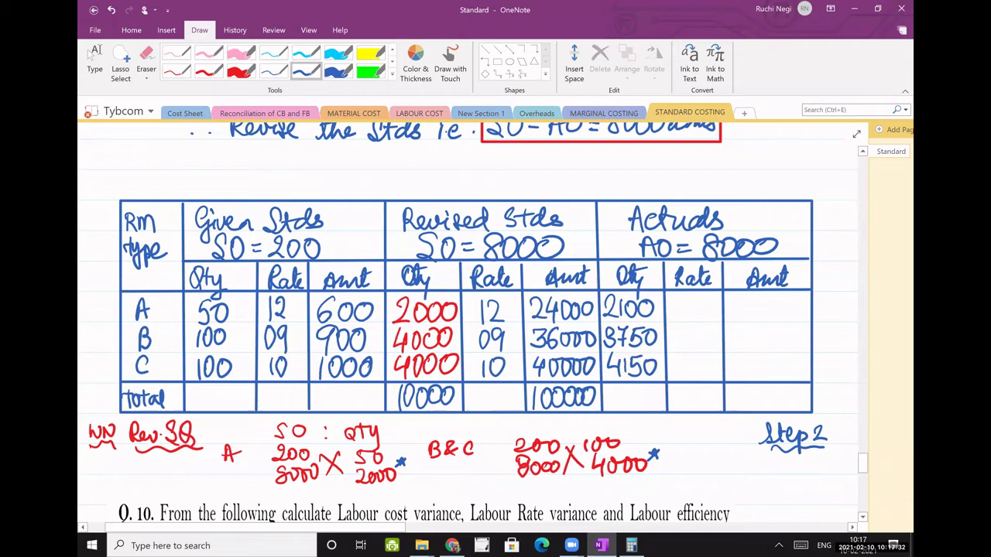
Step: Copy the AR values from the question into the Actuals Rate column: 13.50 for A and 8.20 for B
{"action": "scroll", "coordinate": [90, 53], "scroll_direction": "up", "scroll_amount": 5}
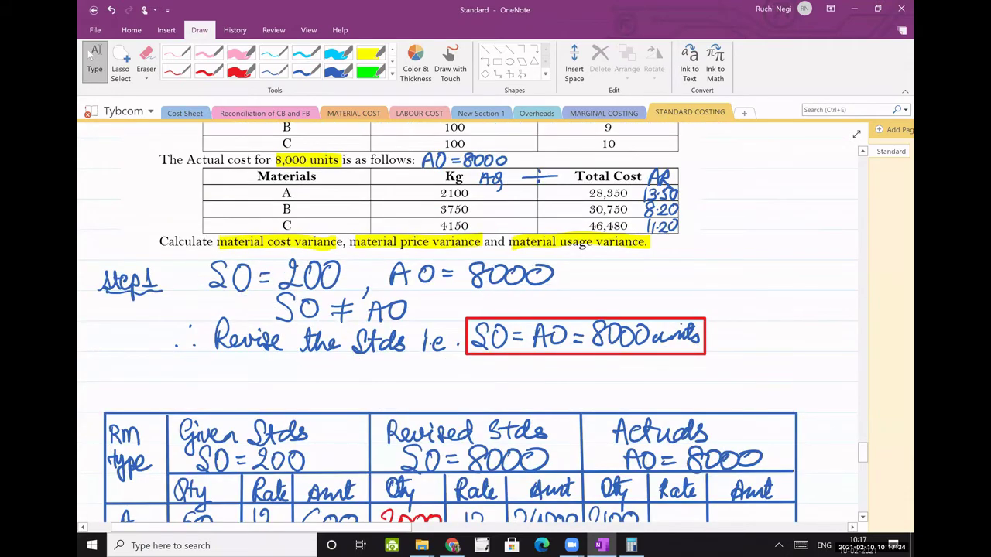
{"action": "scroll", "coordinate": [90, 53], "scroll_direction": "down", "scroll_amount": 3}
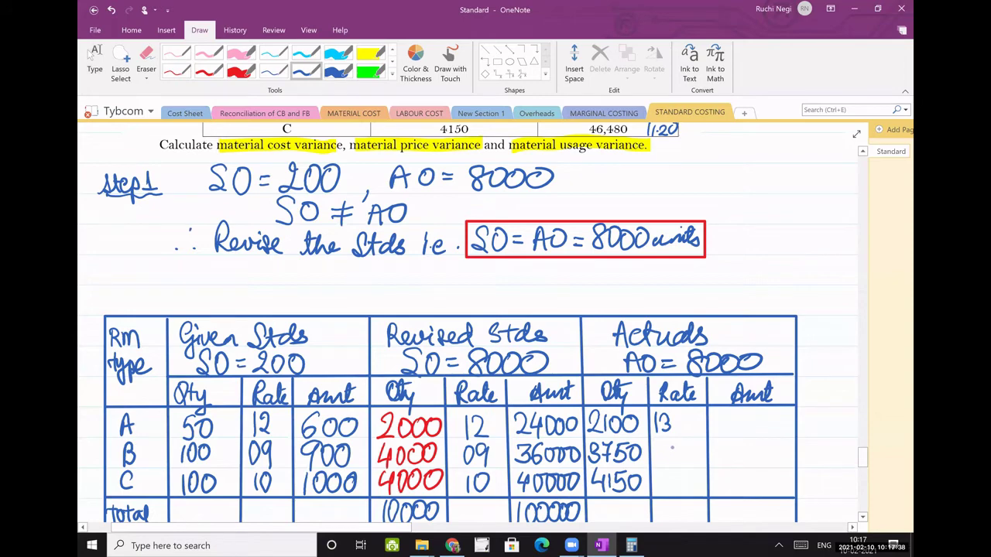
{"action": "left_click_drag", "start_coordinate": [689, 418], "coordinate": [678, 432]}
{"action": "left_click_drag", "start_coordinate": [696, 418], "coordinate": [696, 419]}
{"action": "left_click_drag", "start_coordinate": [672, 446], "coordinate": [671, 447]}
{"action": "left_click", "coordinate": [679, 455]}
{"action": "left_click_drag", "start_coordinate": [682, 446], "coordinate": [689, 459]}
{"action": "left_click_drag", "start_coordinate": [695, 448], "coordinate": [694, 447]}
Step: Check the question's AR values and handwrite 11.20 as material C's Actuals rate
{"action": "scroll", "coordinate": [473, 322], "scroll_direction": "up", "scroll_amount": 1}
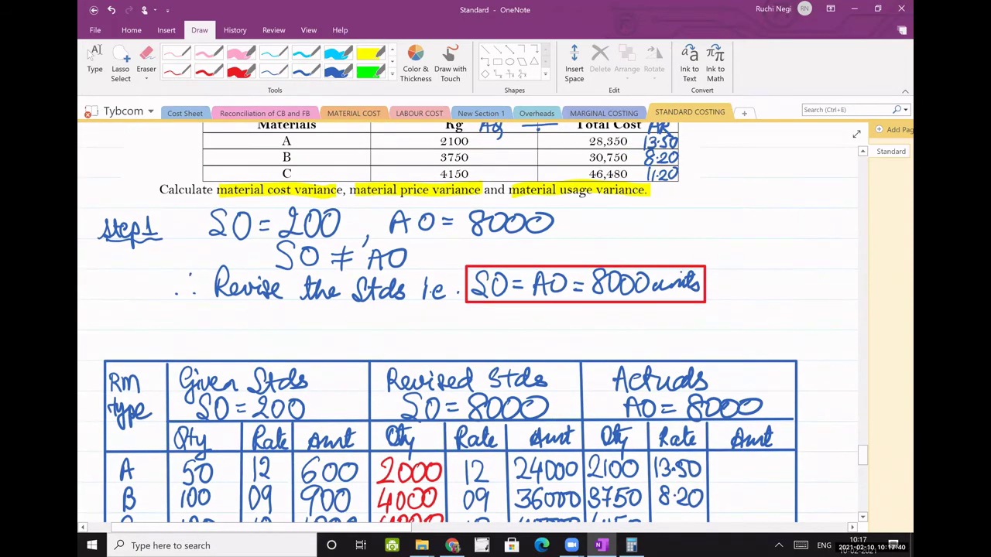
{"action": "scroll", "coordinate": [663, 321], "scroll_direction": "down", "scroll_amount": 6}
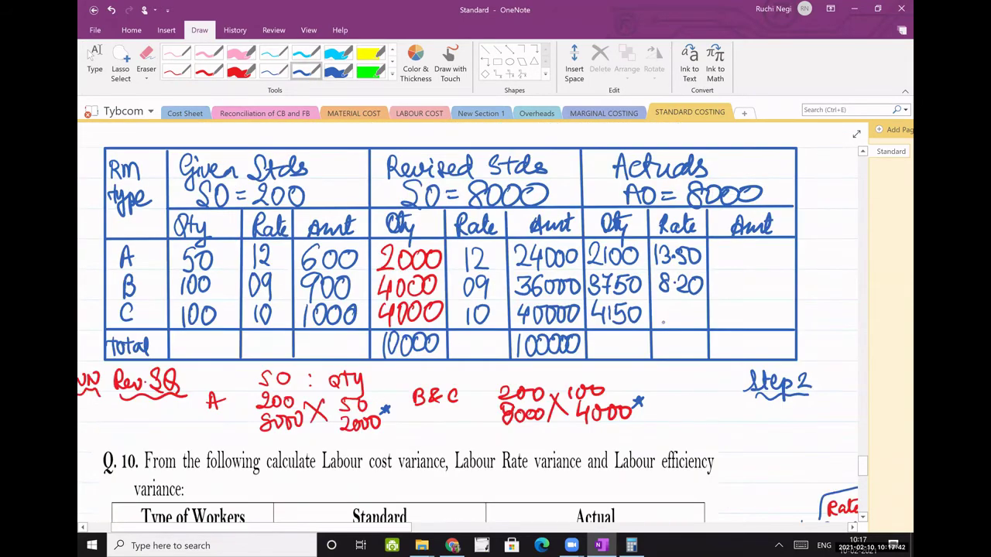
{"action": "left_click_drag", "start_coordinate": [660, 305], "coordinate": [660, 321]}
{"action": "left_click_drag", "start_coordinate": [669, 305], "coordinate": [669, 321]}
{"action": "left_click", "coordinate": [674, 319]}
{"action": "mouse_move", "coordinate": [679, 308]}
{"action": "left_mouse_down"}
{"action": "mouse_move", "coordinate": [694, 319]}
{"action": "mouse_move", "coordinate": [690, 310]}
{"action": "left_mouse_up"}
Step: Copy the total costs from the question into the Actuals Amt column: 28350 for A and 30750 for B
{"action": "scroll", "coordinate": [465, 325], "scroll_direction": "up", "scroll_amount": 5}
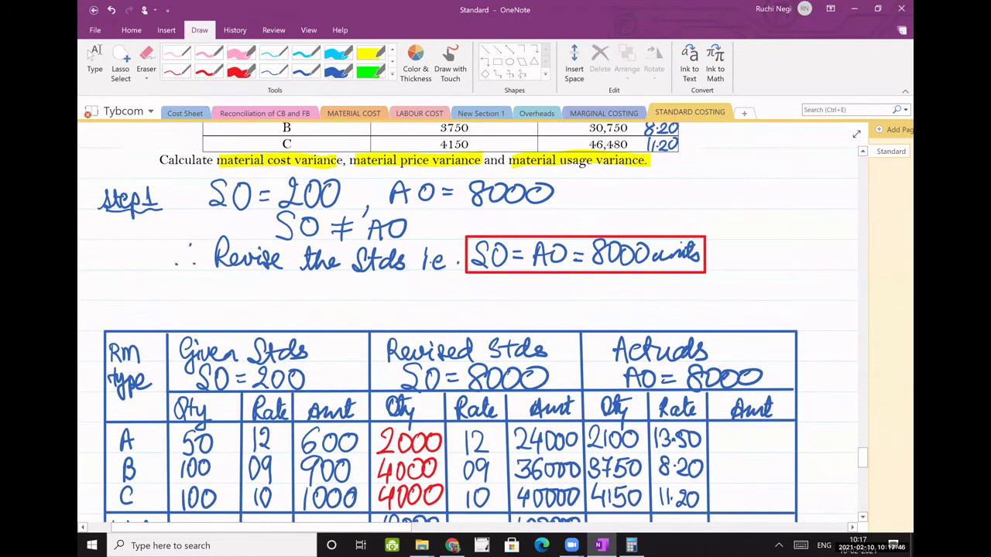
{"action": "scroll", "coordinate": [465, 326], "scroll_direction": "down", "scroll_amount": 1}
{"action": "left_click", "coordinate": [305, 68]}
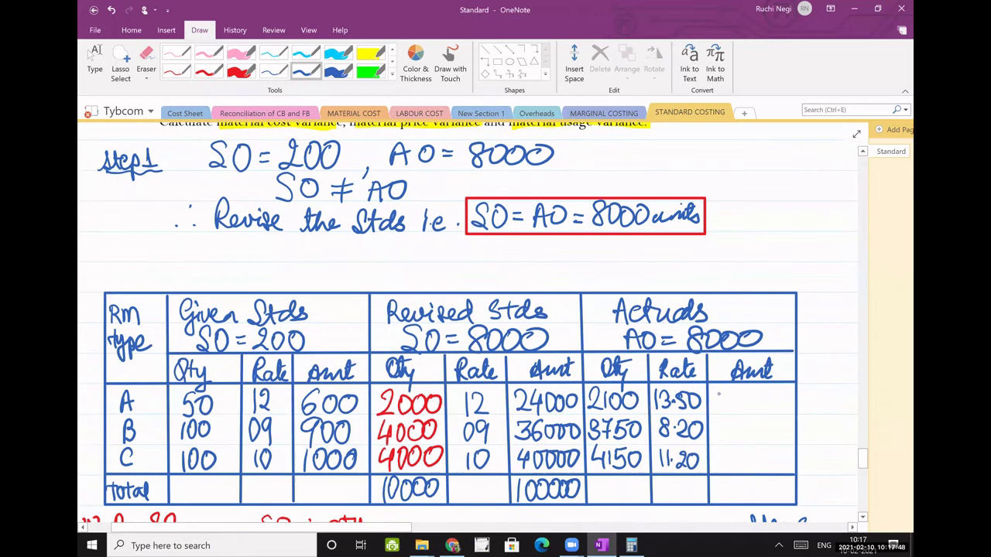
{"action": "mouse_move", "coordinate": [717, 387]}
{"action": "left_mouse_down"}
{"action": "mouse_move", "coordinate": [733, 409]}
{"action": "mouse_move", "coordinate": [736, 387]}
{"action": "mouse_move", "coordinate": [755, 398]}
{"action": "mouse_move", "coordinate": [742, 409]}
{"action": "mouse_move", "coordinate": [771, 389]}
{"action": "left_mouse_up"}
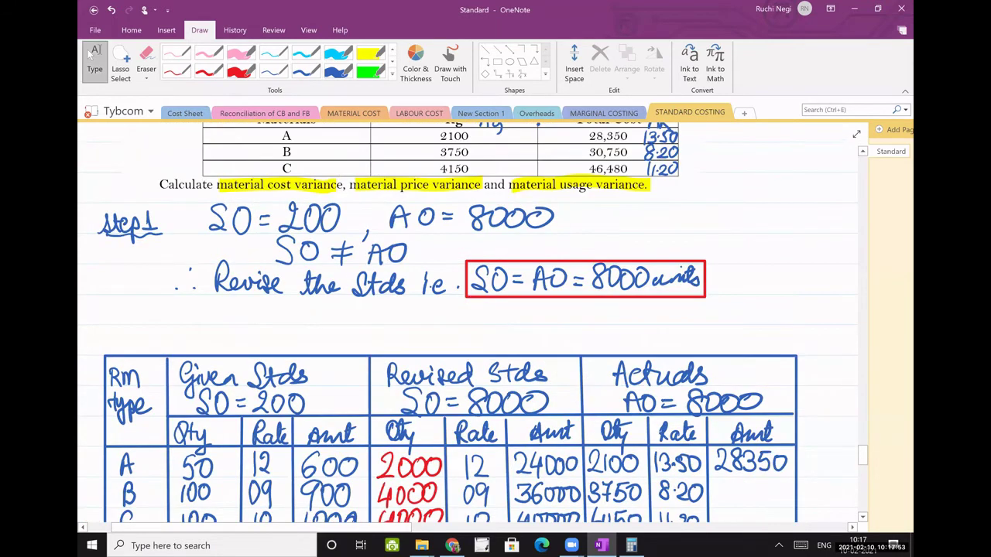
{"action": "scroll", "coordinate": [464, 348], "scroll_direction": "down", "scroll_amount": 2}
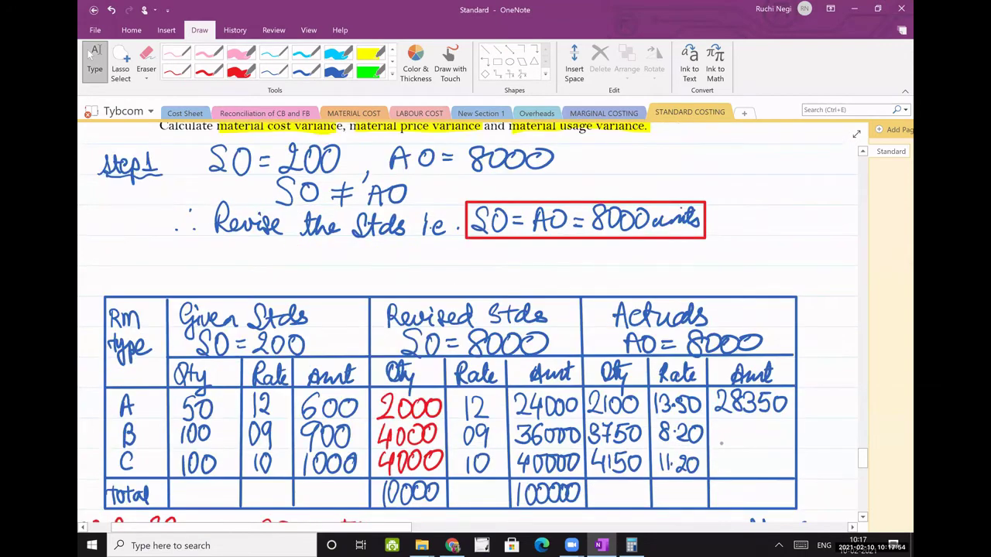
{"action": "left_click", "coordinate": [306, 70]}
{"action": "left_click_drag", "start_coordinate": [714, 426], "coordinate": [717, 443]}
{"action": "left_click_drag", "start_coordinate": [731, 426], "coordinate": [730, 428]}
{"action": "mouse_move", "coordinate": [741, 427]}
{"action": "left_mouse_down"}
{"action": "mouse_move", "coordinate": [745, 444]}
{"action": "mouse_move", "coordinate": [759, 445]}
{"action": "left_mouse_up"}
{"action": "left_click_drag", "start_coordinate": [781, 424], "coordinate": [779, 425]}
Step: Check the question's total costs and handwrite 46480 as material C's Actuals amount
{"action": "scroll", "coordinate": [465, 310], "scroll_direction": "up", "scroll_amount": 4}
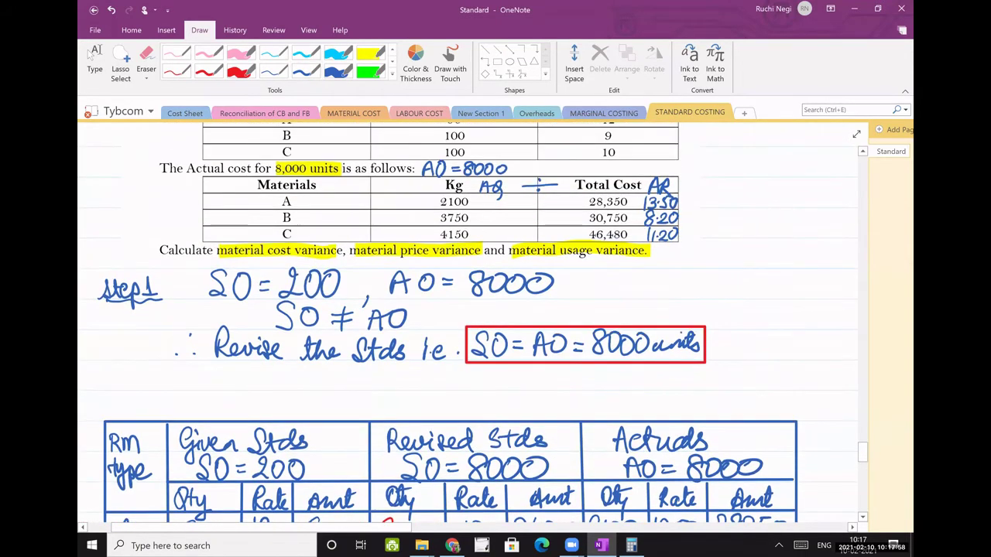
{"action": "scroll", "coordinate": [465, 325], "scroll_direction": "down", "scroll_amount": 3}
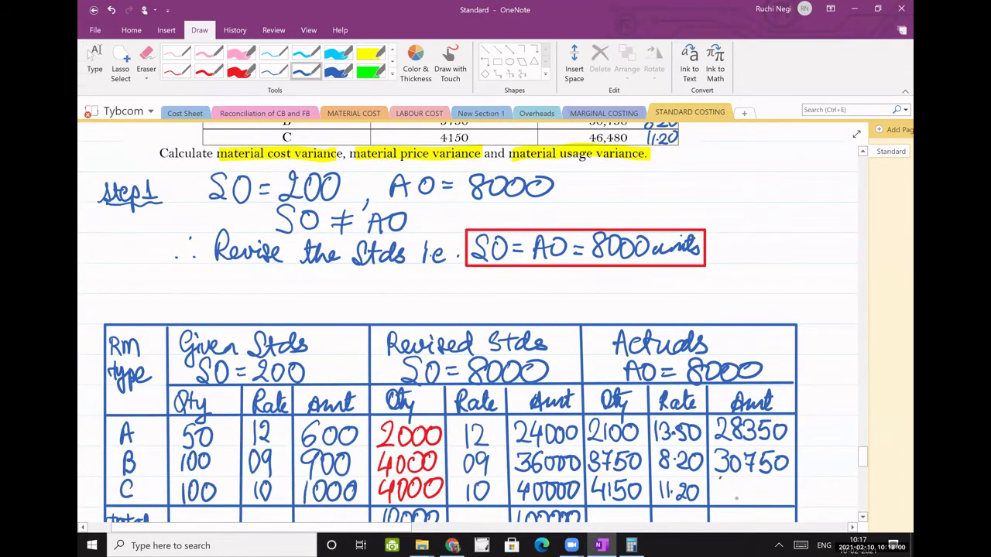
{"action": "left_click_drag", "start_coordinate": [721, 479], "coordinate": [727, 501]}
{"action": "left_click_drag", "start_coordinate": [740, 480], "coordinate": [736, 494]}
{"action": "mouse_move", "coordinate": [749, 480]}
{"action": "left_mouse_down"}
{"action": "mouse_move", "coordinate": [757, 503]}
{"action": "mouse_move", "coordinate": [773, 483]}
{"action": "left_mouse_up"}
{"action": "mouse_move", "coordinate": [782, 487]}
{"action": "left_mouse_down"}
{"action": "mouse_move", "coordinate": [780, 501]}
{"action": "mouse_move", "coordinate": [784, 487]}
{"action": "left_mouse_up"}
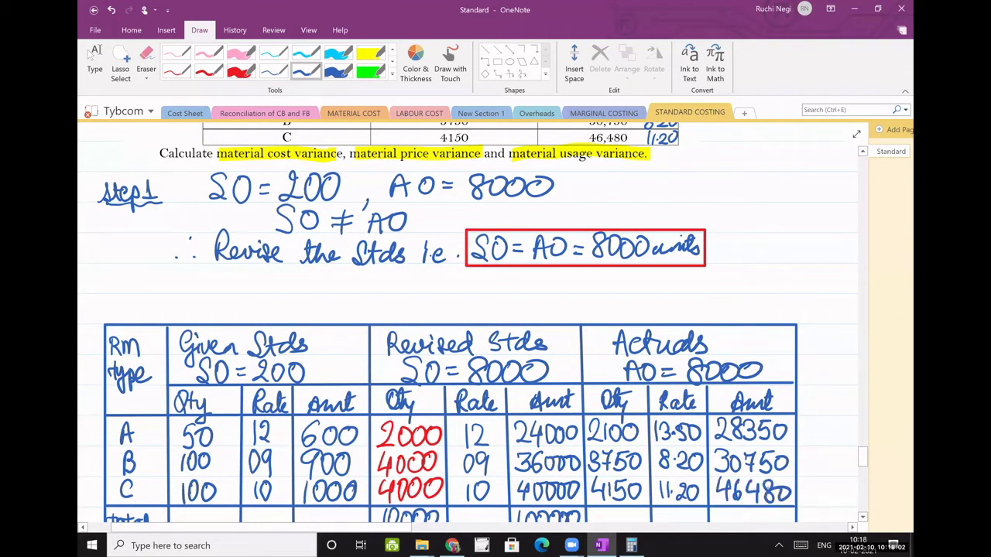
Step: Switch to Calculator and add the actual quantities 2100 + 3750 + 4150
{"action": "scroll", "coordinate": [465, 325], "scroll_direction": "down", "scroll_amount": 1}
{"action": "scroll", "coordinate": [465, 325], "scroll_direction": "down", "scroll_amount": 1}
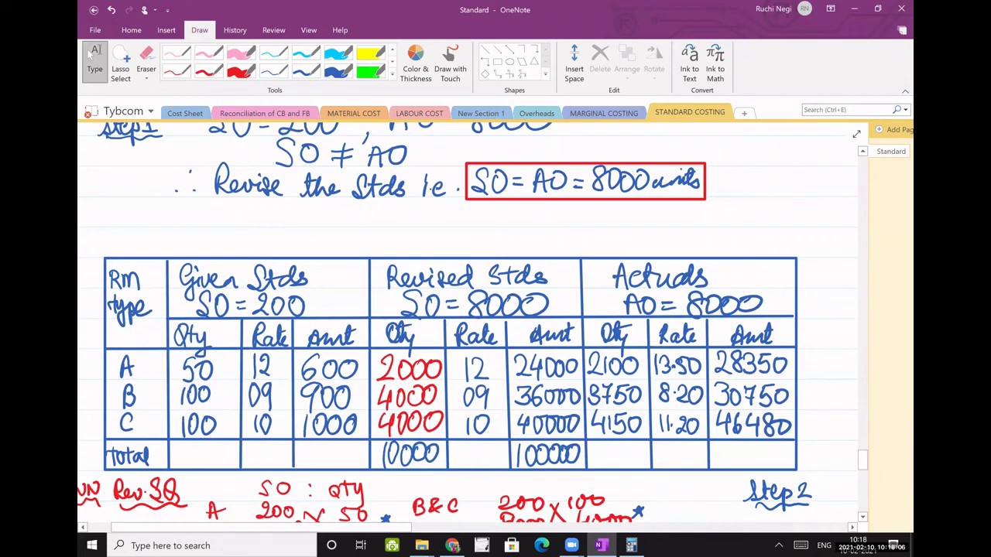
{"action": "left_click", "coordinate": [632, 546]}
{"action": "left_click", "coordinate": [286, 408]}
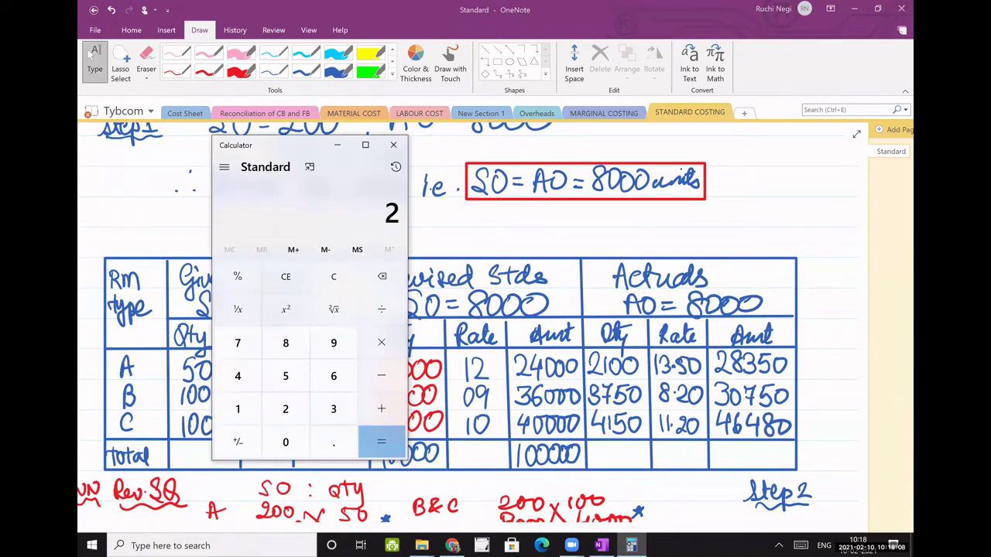
{"action": "type", "text": "100 + 3750 + "}
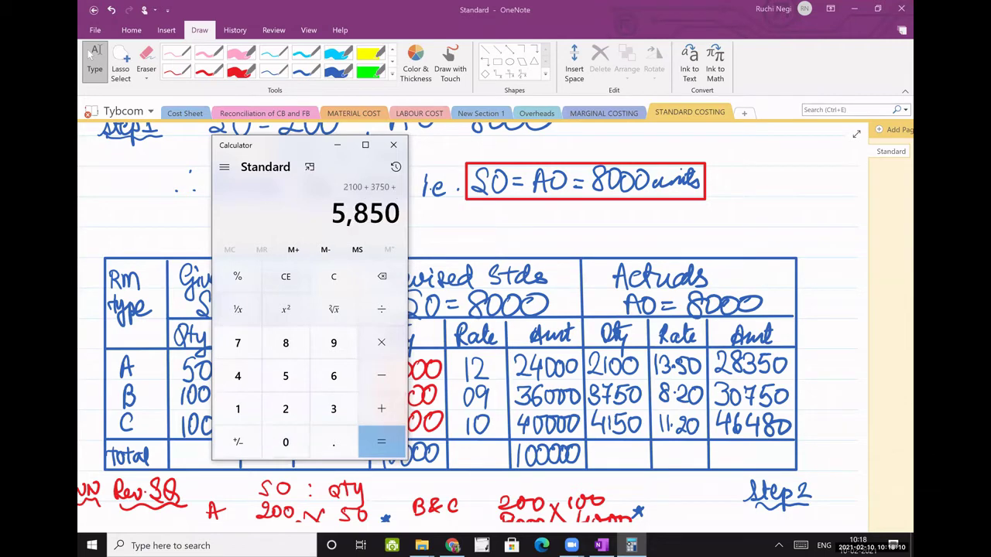
{"action": "type", "text": "4,150"}
{"action": "key", "text": "Return"}
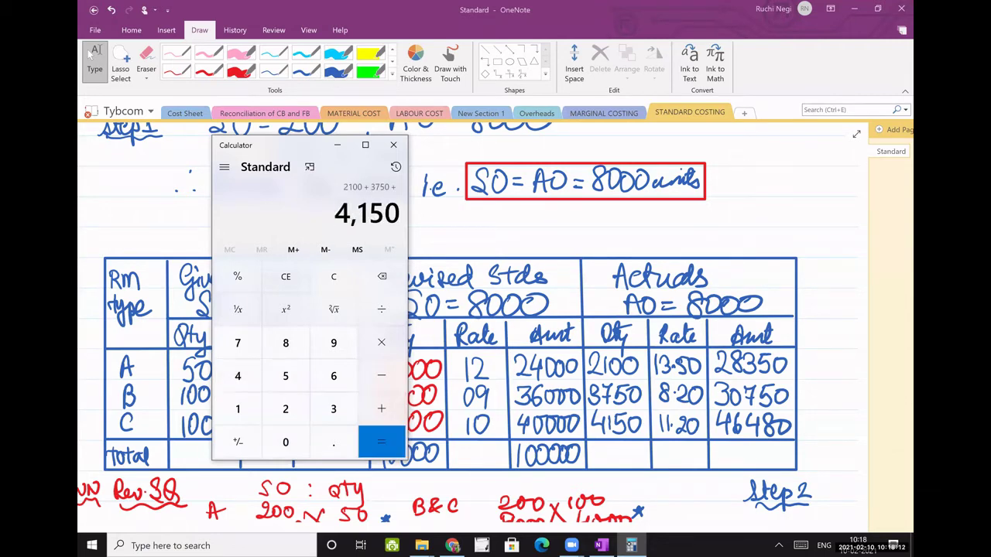
Step: Handwrite 10000 as the Actuals total quantity in OneNote, and add 28350 + 30750 + 46480 in Calculator
{"action": "key", "text": "alt+Tab"}
{"action": "mouse_move", "coordinate": [597, 445]}
{"action": "left_mouse_down"}
{"action": "mouse_move", "coordinate": [596, 464]}
{"action": "mouse_move", "coordinate": [611, 448]}
{"action": "mouse_move", "coordinate": [652, 447]}
{"action": "left_mouse_up"}
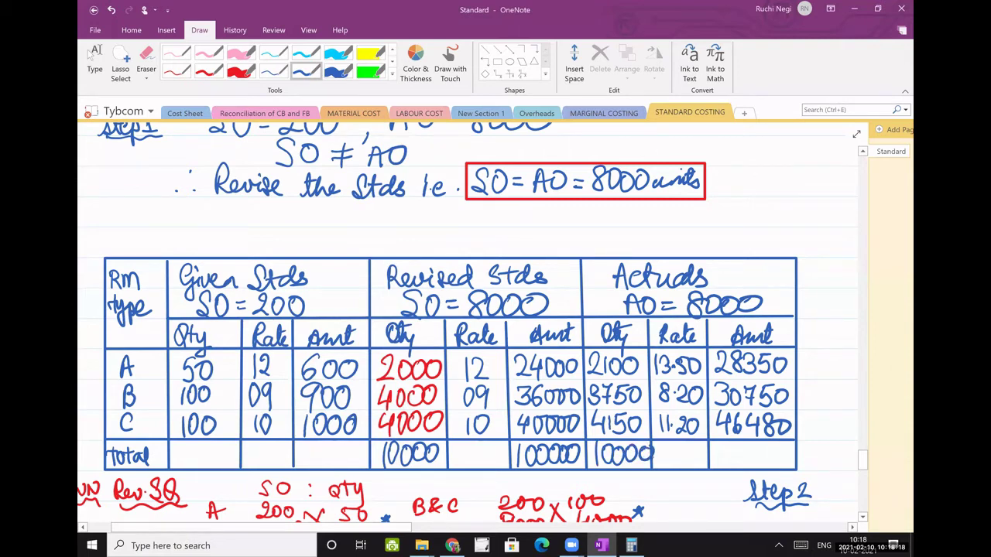
{"action": "key", "text": "alt+Tab"}
{"action": "type", "text": "28350"}
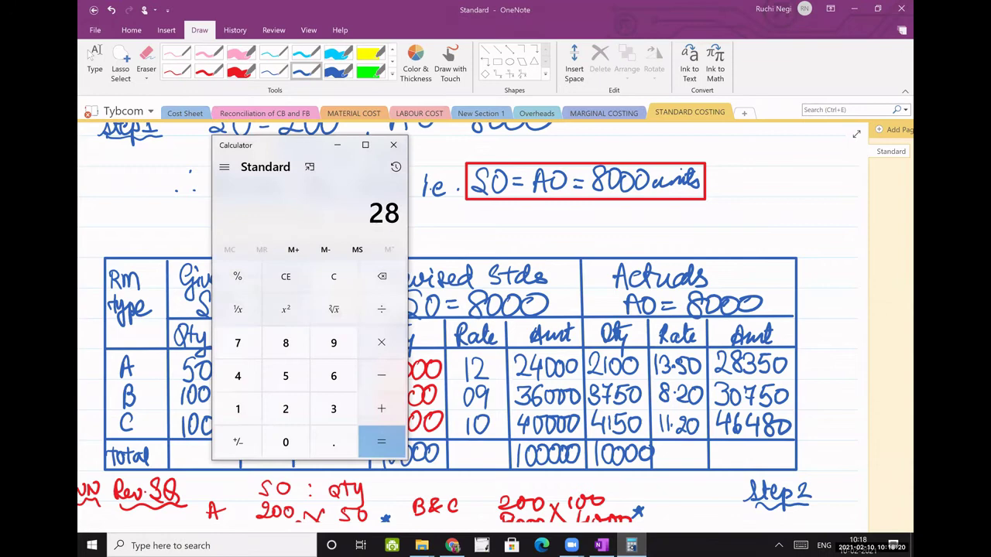
{"action": "key", "text": "plus"}
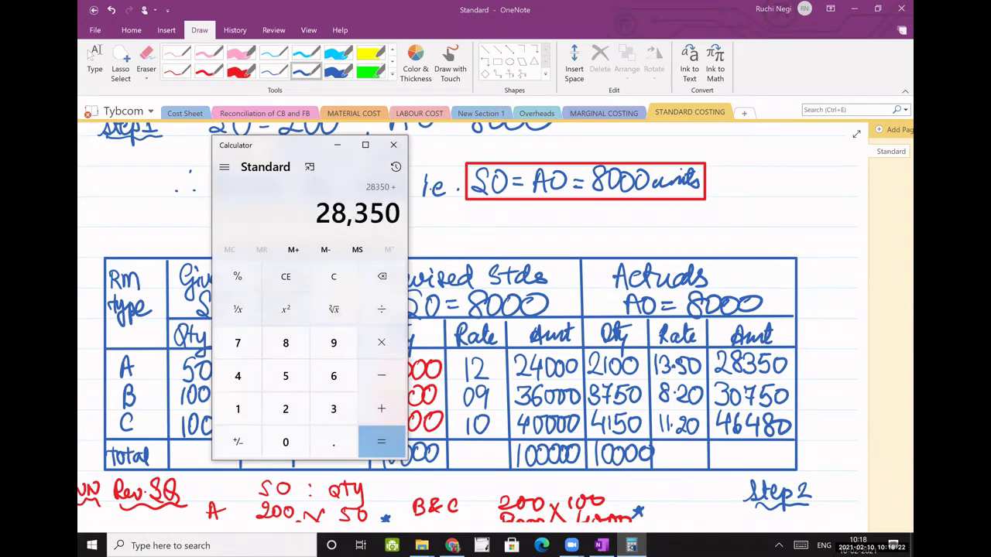
{"action": "type", "text": "30"}
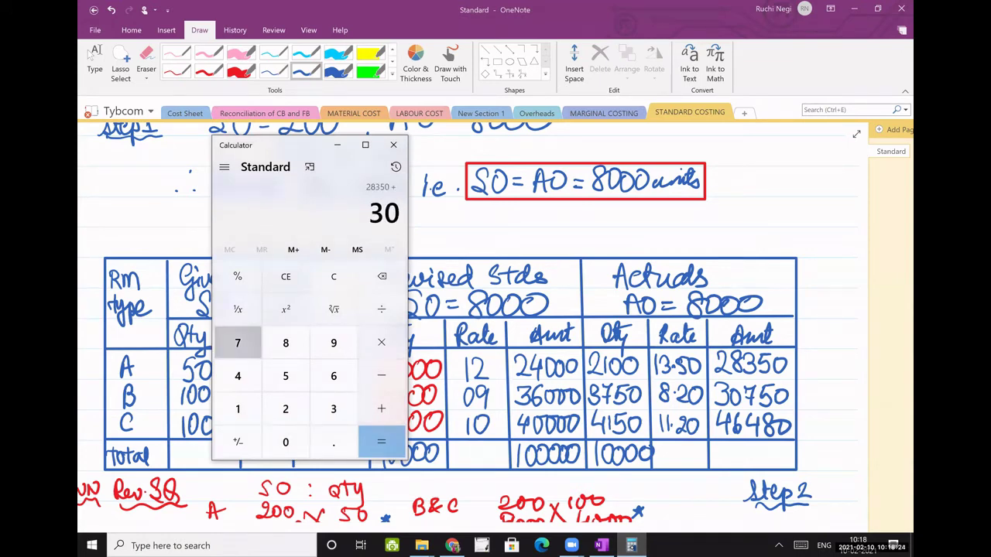
{"action": "type", "text": "750"}
{"action": "key", "text": "plus"}
{"action": "type", "text": "46480"}
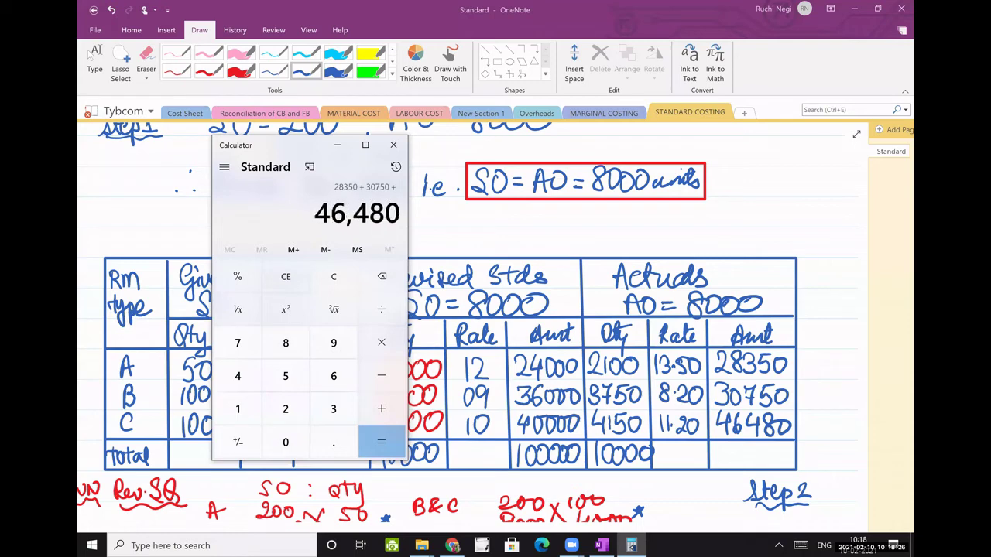
{"action": "key", "text": "Return"}
Step: Return to OneNote and handwrite 105580 as the total in the Actuals Amt column
{"action": "key", "text": "alt+Tab"}
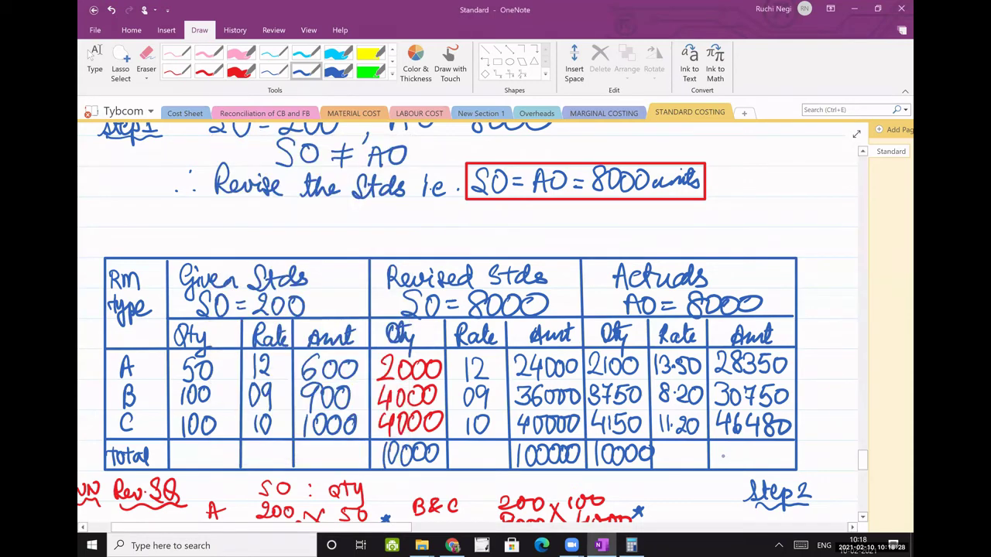
{"action": "mouse_move", "coordinate": [719, 443]}
{"action": "left_mouse_down"}
{"action": "mouse_move", "coordinate": [718, 466]}
{"action": "mouse_move", "coordinate": [729, 447]}
{"action": "mouse_move", "coordinate": [748, 443]}
{"action": "mouse_move", "coordinate": [734, 465]}
{"action": "mouse_move", "coordinate": [752, 464]}
{"action": "left_mouse_up"}
{"action": "left_click_drag", "start_coordinate": [774, 444], "coordinate": [773, 446]}
{"action": "left_click_drag", "start_coordinate": [789, 444], "coordinate": [788, 446]}
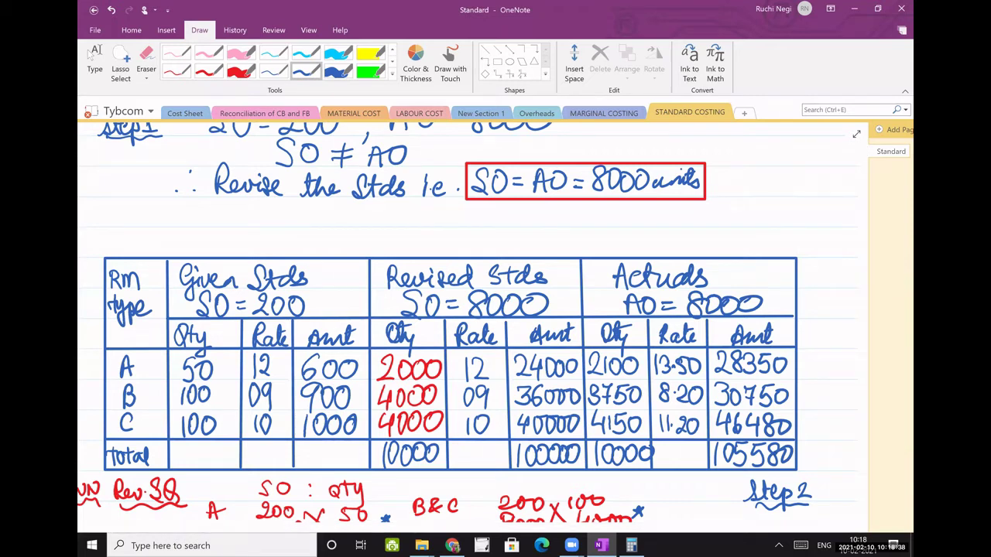
Step: Highlight SO = 8000 under Revised Stds and AO = 8000 under Actuals in yellow
{"action": "left_click", "coordinate": [371, 52]}
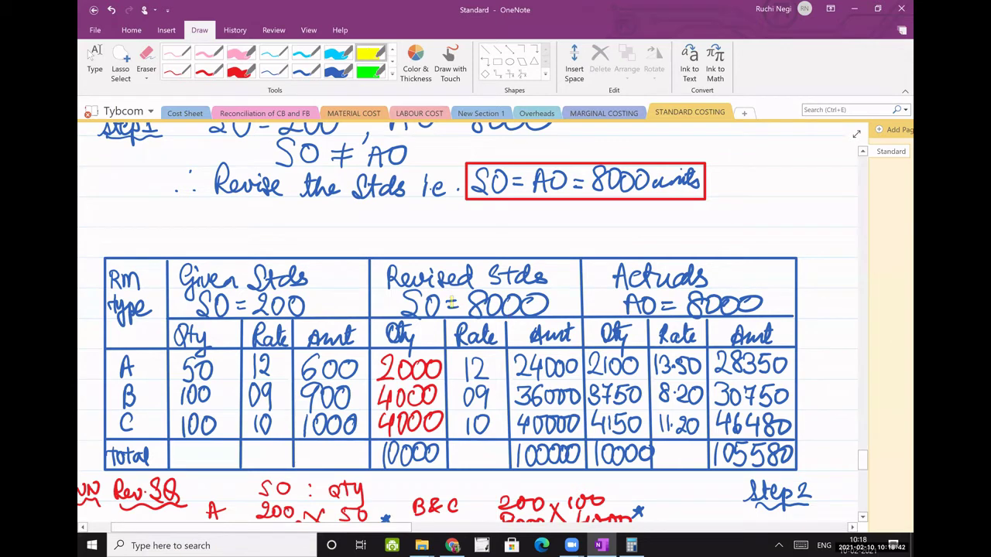
{"action": "mouse_move", "coordinate": [405, 298]}
{"action": "left_mouse_down"}
{"action": "mouse_move", "coordinate": [540, 295]}
{"action": "mouse_move", "coordinate": [549, 304]}
{"action": "mouse_move", "coordinate": [406, 309]}
{"action": "mouse_move", "coordinate": [549, 308]}
{"action": "left_mouse_up"}
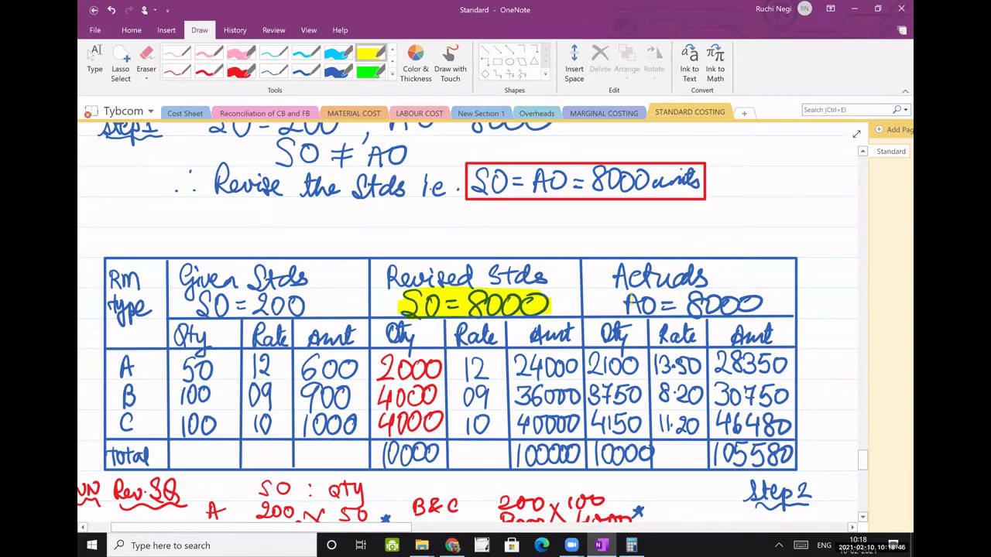
{"action": "mouse_move", "coordinate": [624, 299]}
{"action": "left_mouse_down"}
{"action": "mouse_move", "coordinate": [765, 299]}
{"action": "mouse_move", "coordinate": [764, 310]}
{"action": "mouse_move", "coordinate": [629, 300]}
{"action": "mouse_move", "coordinate": [763, 294]}
{"action": "mouse_move", "coordinate": [684, 309]}
{"action": "left_mouse_up"}
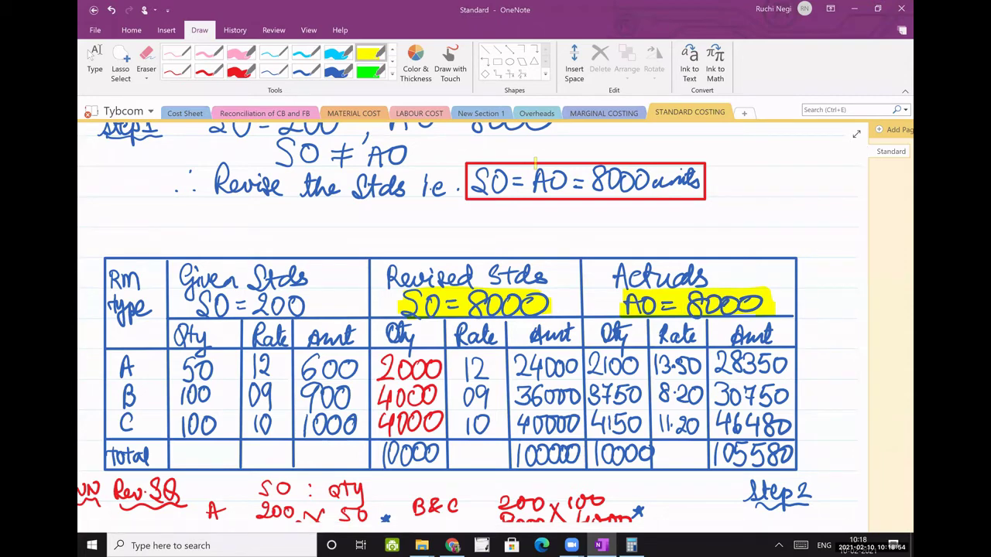
Step: Handwrite the underlined blue heading "Step 2 Cal of formulae" in the blank space beside the question
{"action": "scroll", "coordinate": [534, 162], "scroll_direction": "up", "scroll_amount": 1}
{"action": "scroll", "coordinate": [534, 162], "scroll_direction": "right", "scroll_amount": 1}
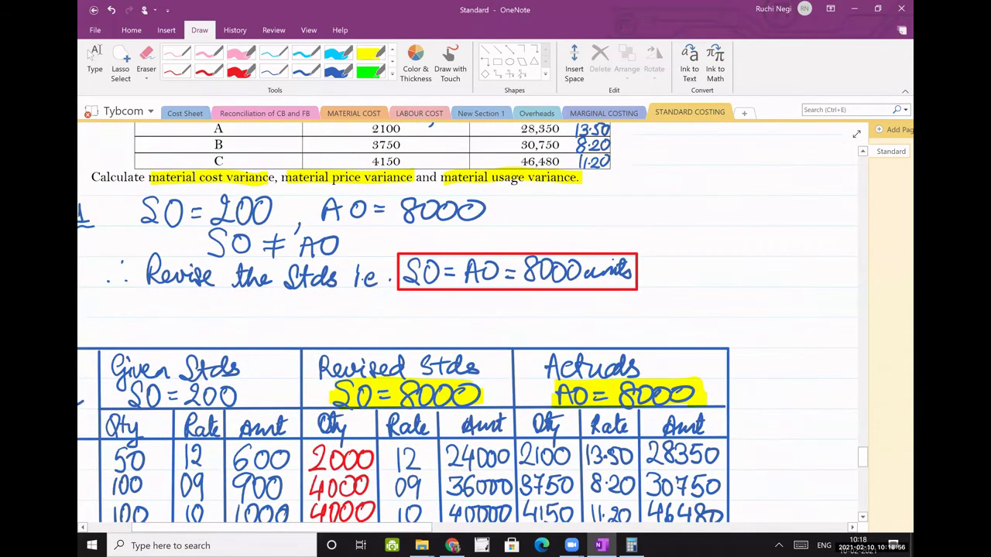
{"action": "scroll", "coordinate": [472, 326], "scroll_direction": "up", "scroll_amount": 3}
{"action": "scroll", "coordinate": [473, 325], "scroll_direction": "right", "scroll_amount": 3}
{"action": "left_click", "coordinate": [306, 72]}
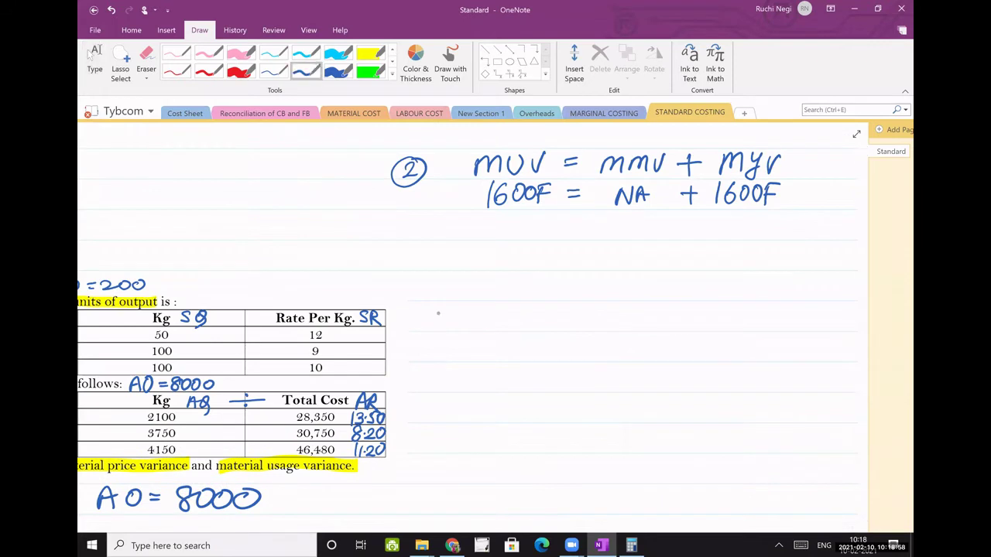
{"action": "mouse_move", "coordinate": [451, 280]}
{"action": "left_mouse_down"}
{"action": "mouse_move", "coordinate": [439, 299]}
{"action": "mouse_move", "coordinate": [459, 302]}
{"action": "mouse_move", "coordinate": [479, 288]}
{"action": "mouse_move", "coordinate": [489, 311]}
{"action": "mouse_move", "coordinate": [490, 301]}
{"action": "left_mouse_up"}
{"action": "left_click_drag", "start_coordinate": [501, 280], "coordinate": [517, 296]}
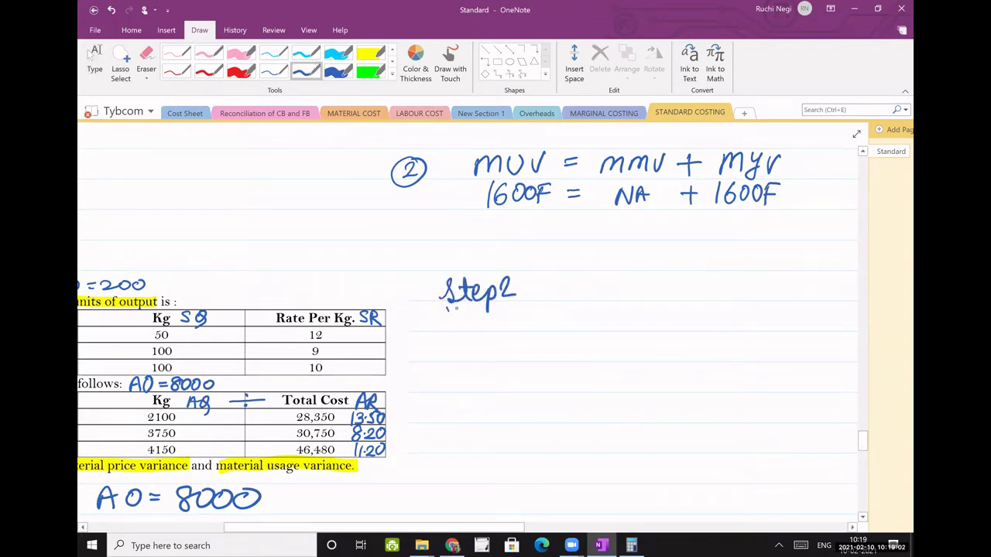
{"action": "left_click_drag", "start_coordinate": [446, 308], "coordinate": [555, 292]}
{"action": "mouse_move", "coordinate": [568, 285]}
{"action": "left_mouse_down"}
{"action": "mouse_move", "coordinate": [615, 285]}
{"action": "mouse_move", "coordinate": [625, 311]}
{"action": "left_mouse_up"}
{"action": "mouse_move", "coordinate": [616, 288]}
{"action": "left_mouse_down"}
{"action": "mouse_move", "coordinate": [635, 283]}
{"action": "mouse_move", "coordinate": [664, 313]}
{"action": "mouse_move", "coordinate": [681, 292]}
{"action": "mouse_move", "coordinate": [758, 293]}
{"action": "mouse_move", "coordinate": [765, 281]}
{"action": "mouse_move", "coordinate": [761, 296]}
{"action": "left_mouse_up"}
{"action": "left_click_drag", "start_coordinate": [570, 304], "coordinate": [770, 297]}
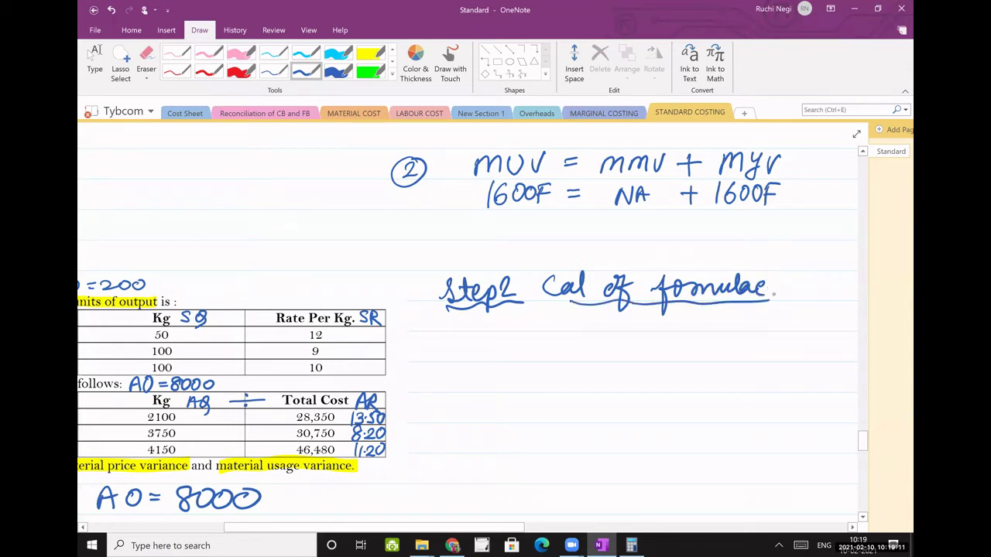
Step: Handwrite the first formula under the Step 2 heading, numbered with a circled 1: MCV = TSC − TAC
{"action": "left_click", "coordinate": [91, 57]}
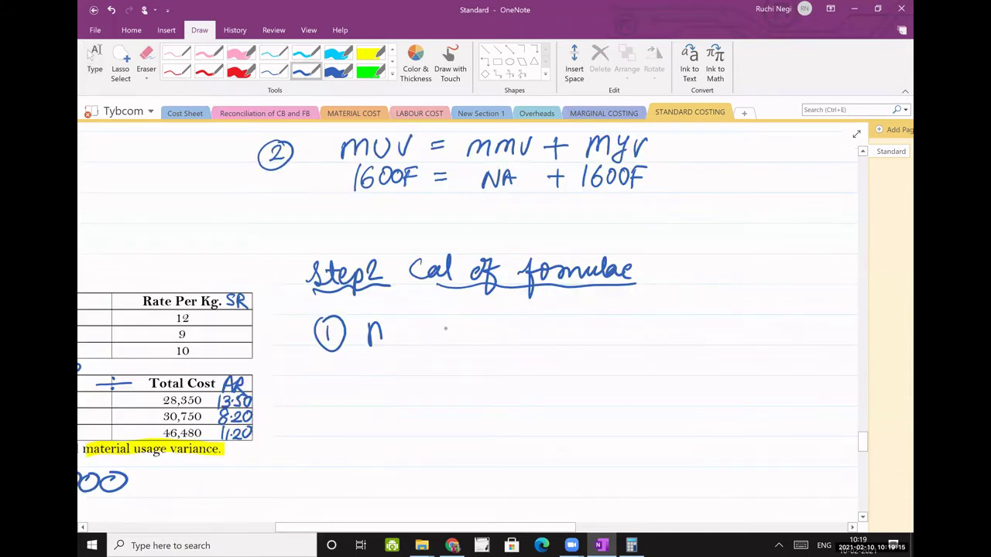
{"action": "left_click_drag", "start_coordinate": [419, 319], "coordinate": [418, 343]}
{"action": "left_click_drag", "start_coordinate": [431, 314], "coordinate": [451, 315]}
{"action": "mouse_move", "coordinate": [465, 333]}
{"action": "left_mouse_down"}
{"action": "mouse_move", "coordinate": [525, 344]}
{"action": "mouse_move", "coordinate": [542, 313]}
{"action": "mouse_move", "coordinate": [545, 340]}
{"action": "left_mouse_up"}
{"action": "left_click_drag", "start_coordinate": [569, 319], "coordinate": [568, 340]}
{"action": "left_click_drag", "start_coordinate": [601, 332], "coordinate": [620, 331]}
{"action": "left_click_drag", "start_coordinate": [647, 319], "coordinate": [647, 341]}
{"action": "mouse_move", "coordinate": [630, 320]}
{"action": "left_mouse_down"}
{"action": "mouse_move", "coordinate": [665, 317]}
{"action": "mouse_move", "coordinate": [678, 341]}
{"action": "mouse_move", "coordinate": [711, 339]}
{"action": "left_mouse_up"}
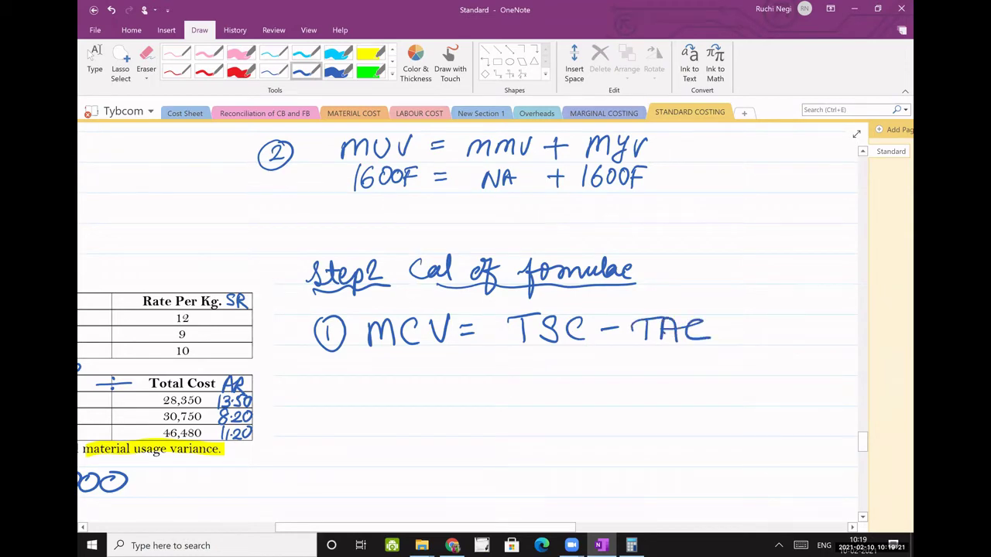
Step: Highlight the Revised Stds total amount 100000 and the Actuals total amount 105580 in yellow
{"action": "scroll", "coordinate": [473, 325], "scroll_direction": "left", "scroll_amount": 6}
{"action": "scroll", "coordinate": [473, 325], "scroll_direction": "up", "scroll_amount": 3}
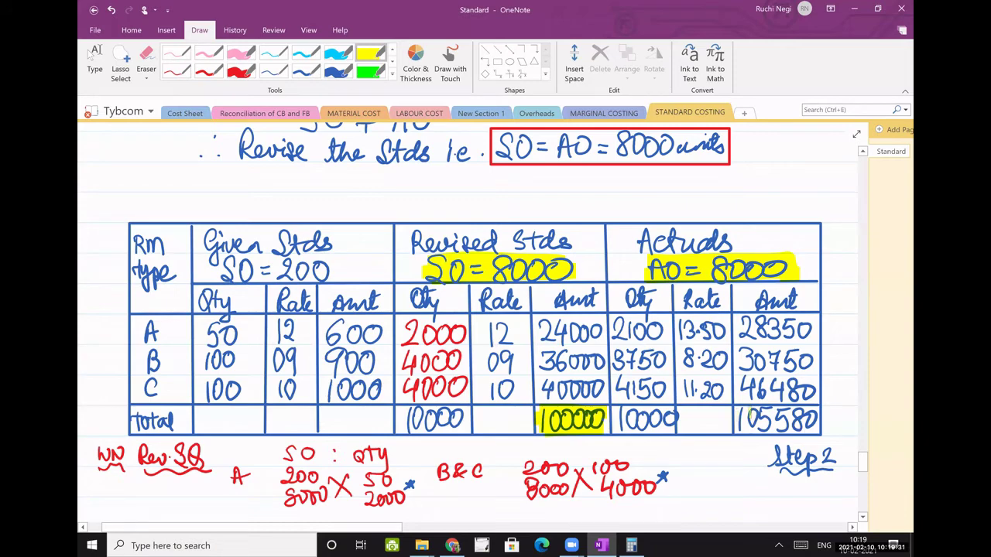
{"action": "mouse_move", "coordinate": [738, 420]}
{"action": "left_mouse_down"}
{"action": "mouse_move", "coordinate": [818, 422]}
{"action": "mouse_move", "coordinate": [801, 430]}
{"action": "left_mouse_up"}
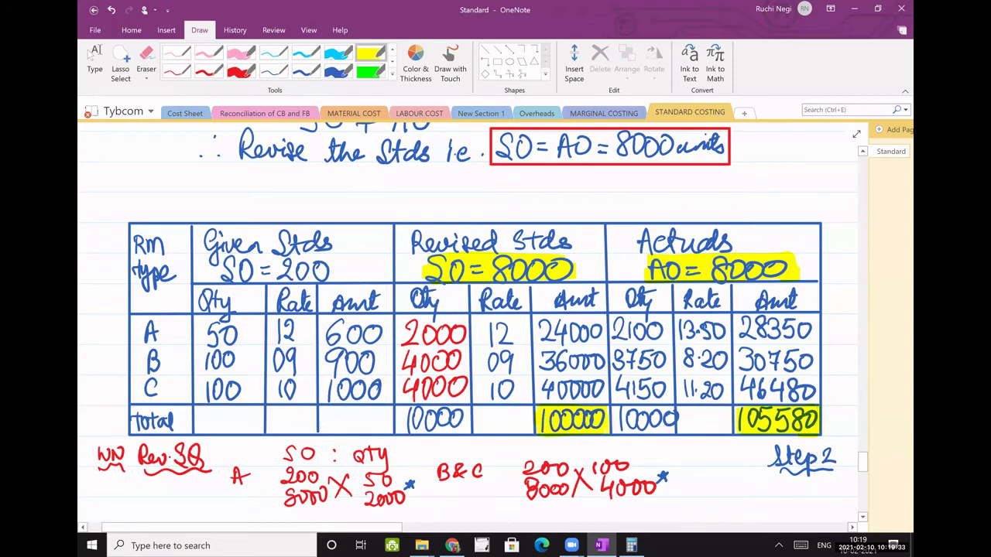
Step: Handwrite the substitution = 100000 − 105580 below the MCV formula
{"action": "scroll", "coordinate": [467, 325], "scroll_direction": "right", "scroll_amount": 3}
{"action": "scroll", "coordinate": [468, 326], "scroll_direction": "up", "scroll_amount": 1}
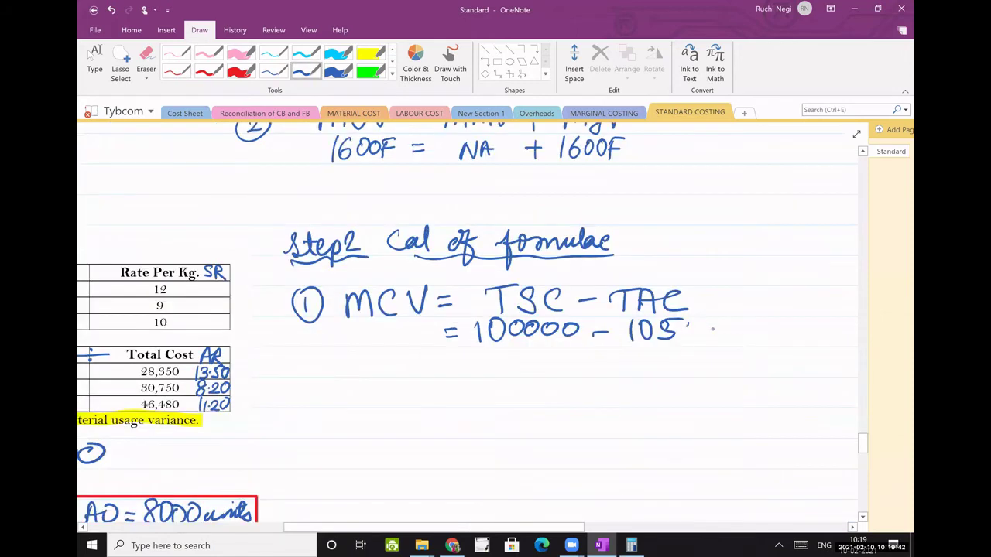
{"action": "left_click_drag", "start_coordinate": [688, 324], "coordinate": [683, 340]}
{"action": "left_click_drag", "start_coordinate": [718, 324], "coordinate": [715, 341]}
{"action": "left_click_drag", "start_coordinate": [740, 323], "coordinate": [738, 323]}
Step: Subtract 105580 from 100000 in Calculator and handwrite the MCV result = 5580 A in OneNote
{"action": "left_click", "coordinate": [633, 546]}
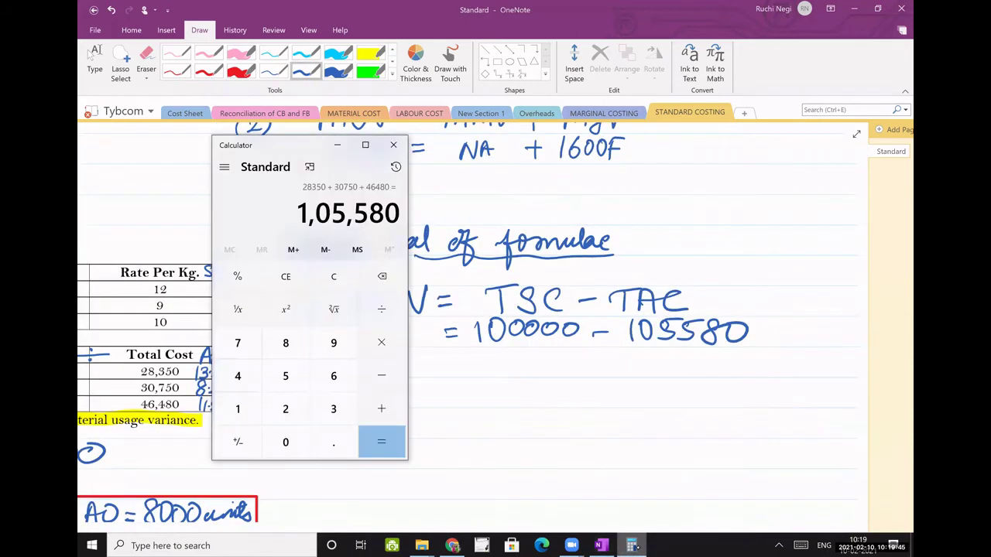
{"action": "type", "text": "100000 - 105"}
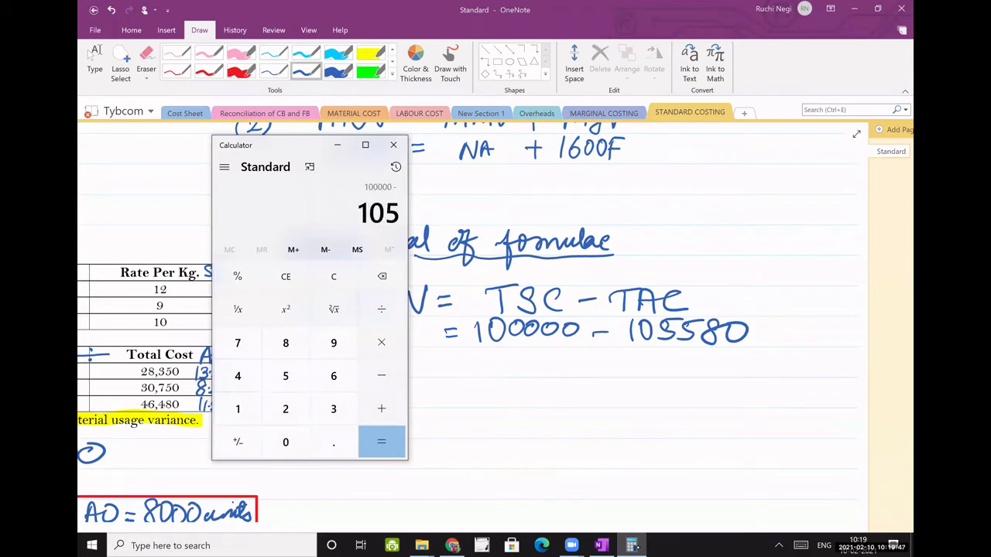
{"action": "type", "text": "580"}
{"action": "key", "text": "Return"}
{"action": "key", "text": "alt+Tab"}
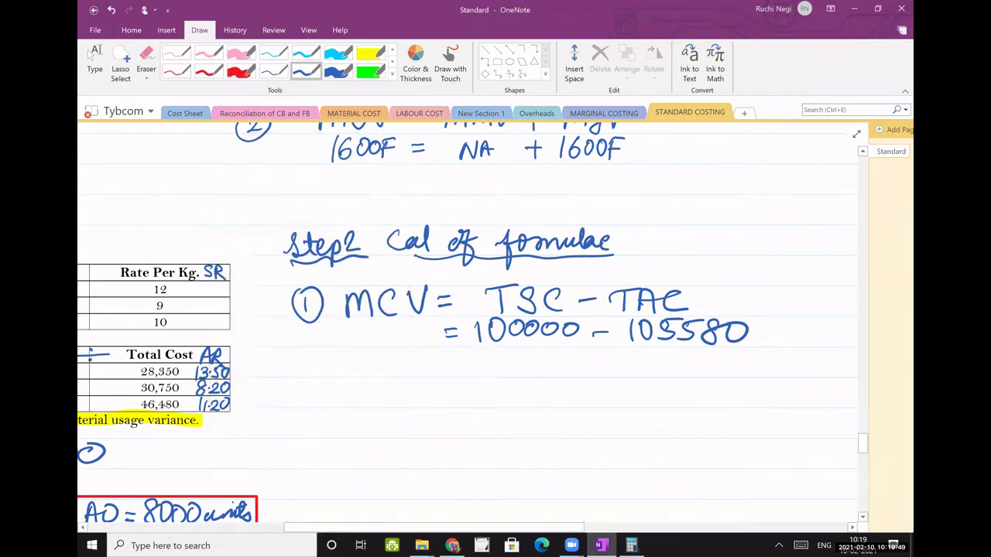
{"action": "left_click_drag", "start_coordinate": [450, 362], "coordinate": [462, 361]}
{"action": "mouse_move", "coordinate": [450, 368]}
{"action": "left_mouse_down"}
{"action": "mouse_move", "coordinate": [500, 353]}
{"action": "mouse_move", "coordinate": [483, 376]}
{"action": "mouse_move", "coordinate": [518, 354]}
{"action": "mouse_move", "coordinate": [505, 378]}
{"action": "left_mouse_up"}
{"action": "mouse_move", "coordinate": [547, 350]}
{"action": "left_mouse_down"}
{"action": "mouse_move", "coordinate": [533, 356]}
{"action": "mouse_move", "coordinate": [539, 377]}
{"action": "mouse_move", "coordinate": [545, 350]}
{"action": "left_mouse_up"}
{"action": "mouse_move", "coordinate": [558, 355]}
{"action": "left_mouse_down"}
{"action": "mouse_move", "coordinate": [588, 360]}
{"action": "mouse_move", "coordinate": [594, 380]}
{"action": "left_mouse_up"}
{"action": "left_click_drag", "start_coordinate": [578, 369], "coordinate": [591, 369]}
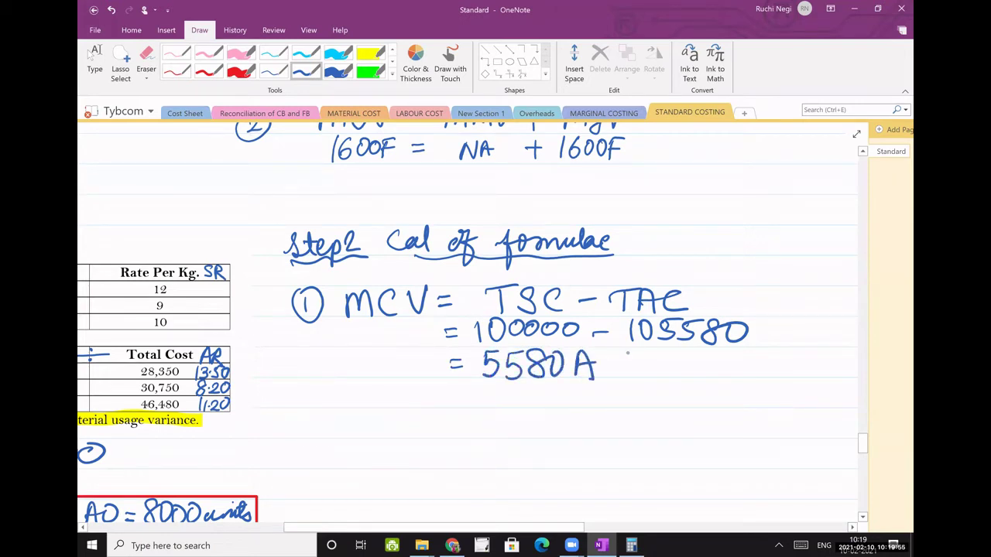
Step: Handwrite the second formula below MCV, numbered with a circled 2: MRV = (SR − AR) × AQ
{"action": "scroll", "coordinate": [310, 380], "scroll_direction": "down", "scroll_amount": 1}
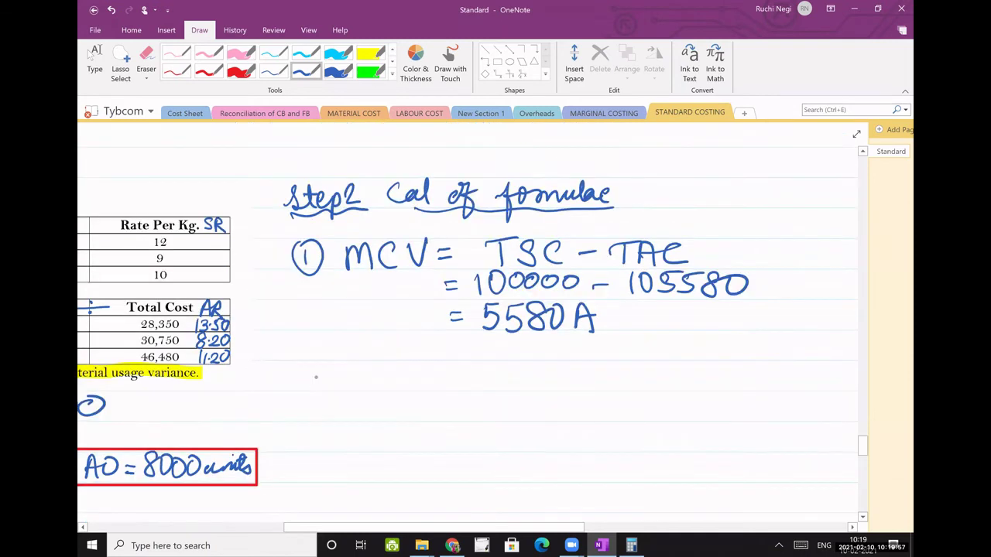
{"action": "left_click_drag", "start_coordinate": [310, 362], "coordinate": [308, 363]}
{"action": "left_click_drag", "start_coordinate": [303, 373], "coordinate": [315, 390]}
{"action": "left_click_drag", "start_coordinate": [352, 391], "coordinate": [377, 391]}
{"action": "mouse_move", "coordinate": [383, 390]}
{"action": "left_mouse_down"}
{"action": "mouse_move", "coordinate": [391, 377]}
{"action": "mouse_move", "coordinate": [403, 389]}
{"action": "left_mouse_up"}
{"action": "mouse_move", "coordinate": [409, 365]}
{"action": "left_mouse_down"}
{"action": "mouse_move", "coordinate": [455, 371]}
{"action": "mouse_move", "coordinate": [484, 391]}
{"action": "mouse_move", "coordinate": [519, 387]}
{"action": "left_mouse_up"}
{"action": "mouse_move", "coordinate": [518, 367]}
{"action": "left_mouse_down"}
{"action": "mouse_move", "coordinate": [536, 386]}
{"action": "mouse_move", "coordinate": [556, 375]}
{"action": "left_mouse_up"}
{"action": "mouse_move", "coordinate": [575, 369]}
{"action": "left_mouse_down"}
{"action": "mouse_move", "coordinate": [573, 384]}
{"action": "mouse_move", "coordinate": [586, 387]}
{"action": "left_mouse_up"}
{"action": "left_click_drag", "start_coordinate": [573, 379], "coordinate": [599, 389]}
{"action": "mouse_move", "coordinate": [601, 368]}
{"action": "left_mouse_down"}
{"action": "mouse_move", "coordinate": [618, 393]}
{"action": "mouse_move", "coordinate": [662, 384]}
{"action": "mouse_move", "coordinate": [642, 389]}
{"action": "left_mouse_up"}
{"action": "mouse_move", "coordinate": [684, 364]}
{"action": "left_mouse_down"}
{"action": "mouse_move", "coordinate": [677, 389]}
{"action": "mouse_move", "coordinate": [689, 388]}
{"action": "left_mouse_up"}
{"action": "mouse_move", "coordinate": [672, 377]}
{"action": "left_mouse_down"}
{"action": "mouse_move", "coordinate": [693, 377]}
{"action": "mouse_move", "coordinate": [702, 403]}
{"action": "left_mouse_up"}
Step: List materials A, B and C under the MRV formula, each followed by an equals sign
{"action": "scroll", "coordinate": [496, 310], "scroll_direction": "down", "scroll_amount": 1}
{"action": "scroll", "coordinate": [384, 350], "scroll_direction": "down", "scroll_amount": 2}
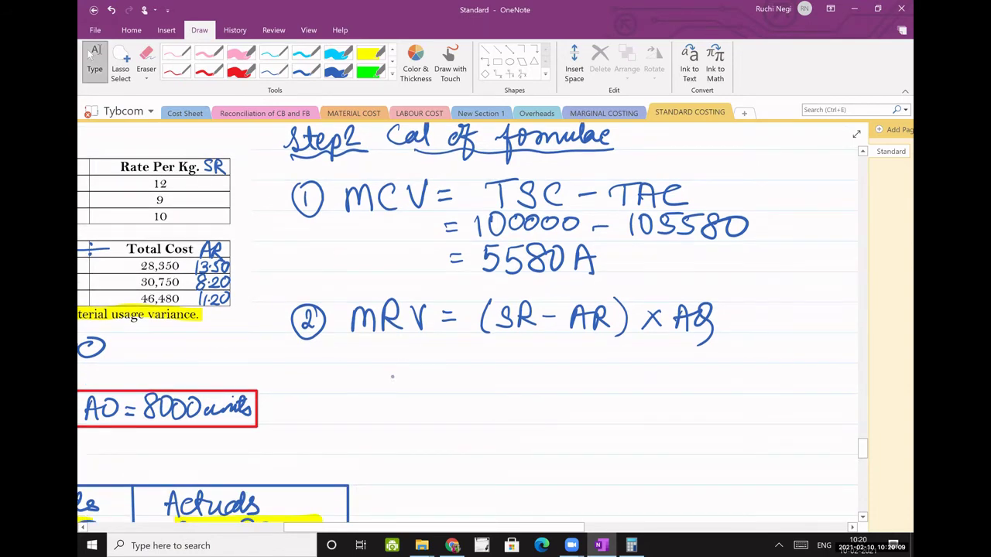
{"action": "left_click_drag", "start_coordinate": [389, 361], "coordinate": [408, 361]}
{"action": "left_click_drag", "start_coordinate": [391, 353], "coordinate": [404, 353]}
{"action": "left_click_drag", "start_coordinate": [390, 378], "coordinate": [390, 398]}
{"action": "mouse_move", "coordinate": [390, 378]}
{"action": "left_mouse_down"}
{"action": "mouse_move", "coordinate": [401, 421]}
{"action": "mouse_move", "coordinate": [445, 406]}
{"action": "left_mouse_up"}
{"action": "mouse_move", "coordinate": [432, 413]}
{"action": "left_mouse_down"}
{"action": "mouse_move", "coordinate": [445, 412]}
{"action": "mouse_move", "coordinate": [447, 378]}
{"action": "left_mouse_up"}
{"action": "left_click_drag", "start_coordinate": [434, 386], "coordinate": [449, 385]}
Step: Check the rates in the table and handwrite the MRV rate differences: (12 − 13.50) for A and (9 − 8.20) for B
{"action": "scroll", "coordinate": [468, 325], "scroll_direction": "down", "scroll_amount": 1}
{"action": "scroll", "coordinate": [468, 325], "scroll_direction": "left", "scroll_amount": 1}
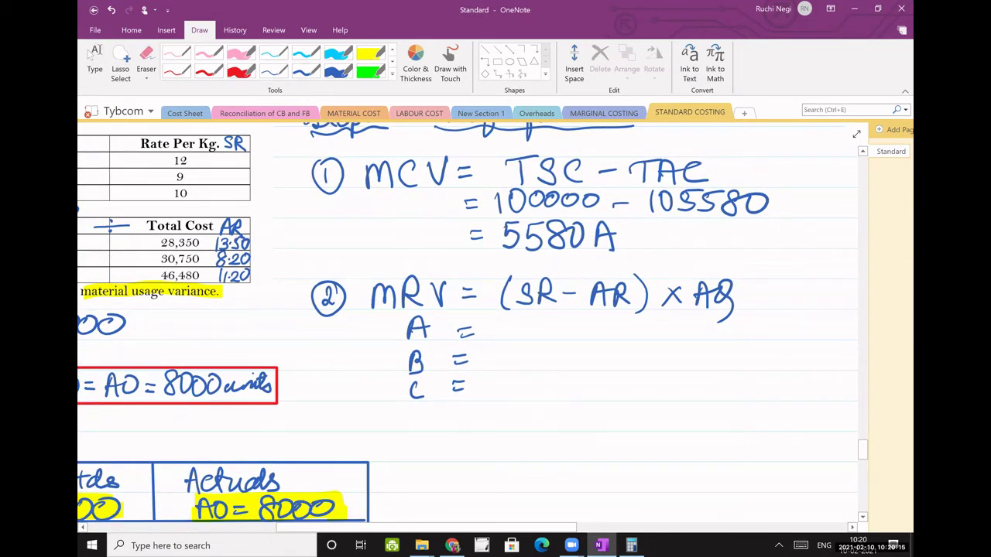
{"action": "scroll", "coordinate": [468, 326], "scroll_direction": "down", "scroll_amount": 3}
{"action": "scroll", "coordinate": [467, 326], "scroll_direction": "left", "scroll_amount": 4}
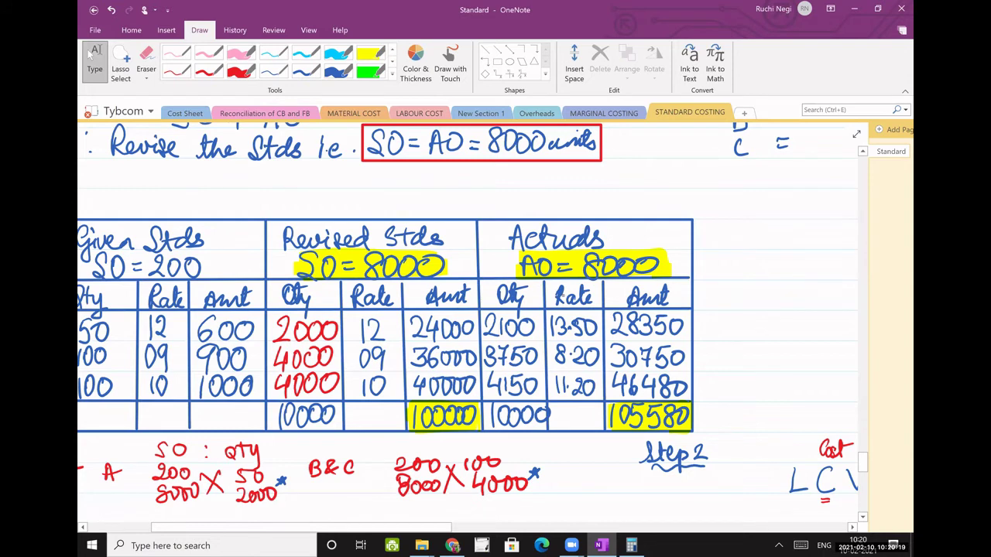
{"action": "scroll", "coordinate": [468, 325], "scroll_direction": "up", "scroll_amount": 7}
{"action": "scroll", "coordinate": [467, 325], "scroll_direction": "right", "scroll_amount": 10}
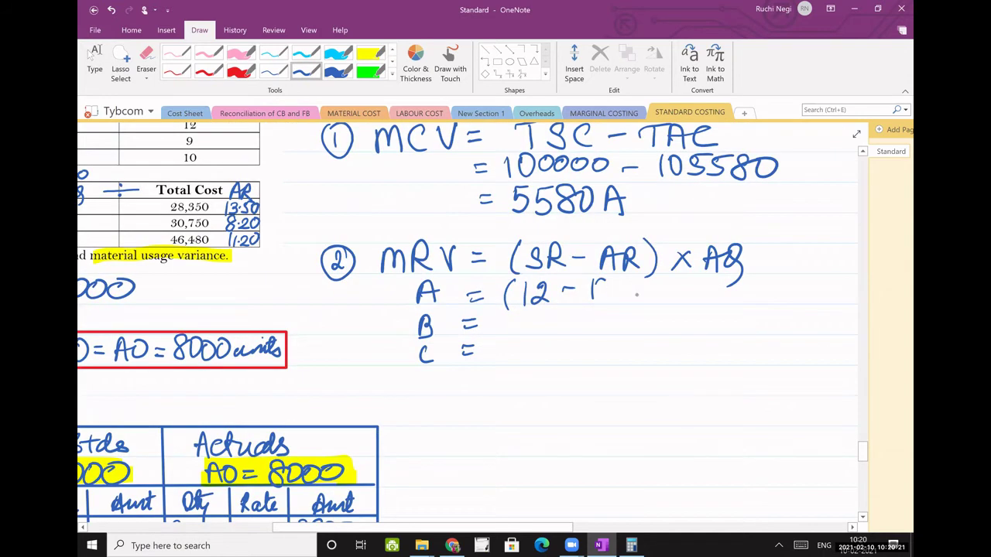
{"action": "mouse_move", "coordinate": [517, 313]}
{"action": "left_mouse_down"}
{"action": "mouse_move", "coordinate": [508, 335]}
{"action": "mouse_move", "coordinate": [543, 323]}
{"action": "left_mouse_up"}
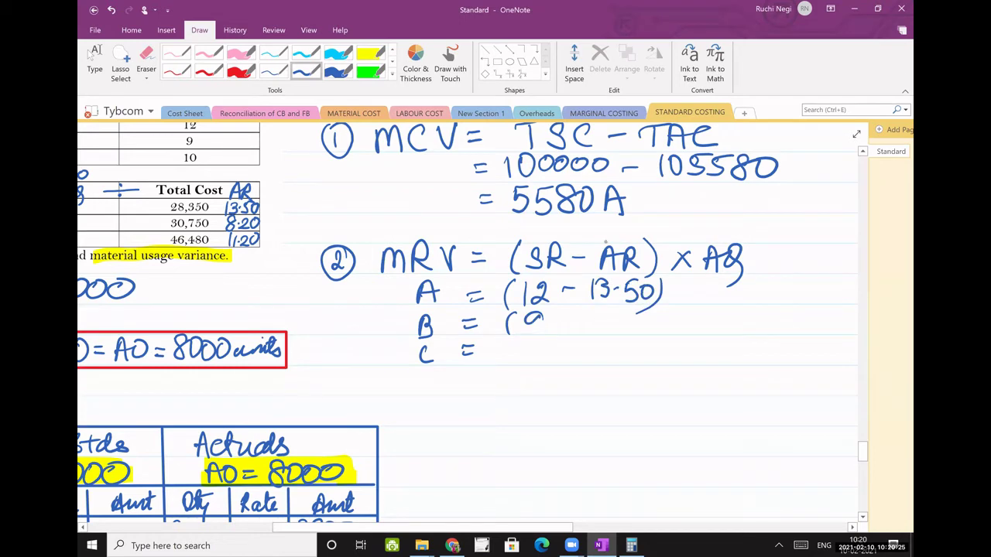
{"action": "scroll", "coordinate": [628, 234], "scroll_direction": "down", "scroll_amount": 3}
{"action": "left_click_drag", "start_coordinate": [562, 234], "coordinate": [586, 234]}
{"action": "left_click_drag", "start_coordinate": [610, 227], "coordinate": [611, 227]}
{"action": "left_click_drag", "start_coordinate": [628, 235], "coordinate": [641, 244]}
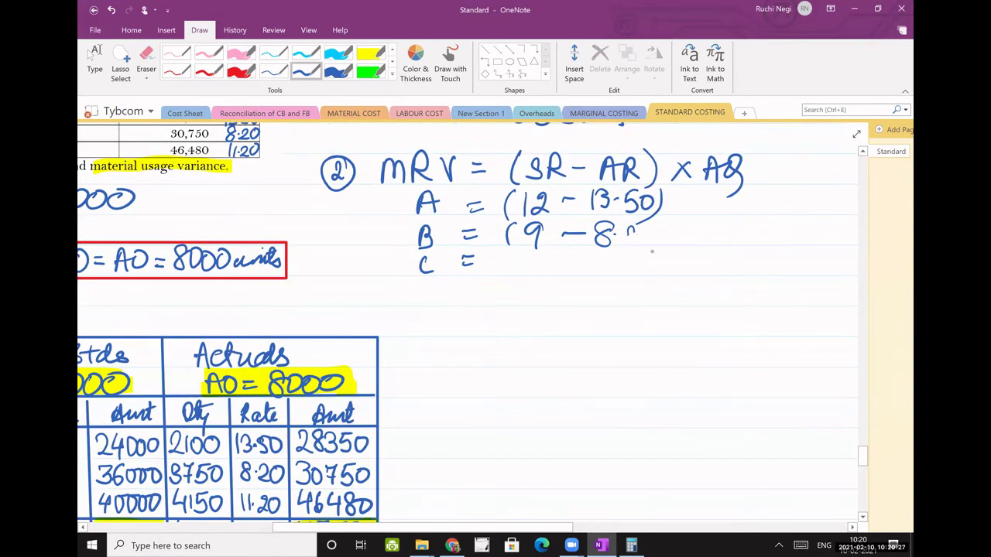
Step: Check material C's rates in the table and handwrite (10 − 11.20) as its MRV rate difference
{"action": "scroll", "coordinate": [467, 325], "scroll_direction": "left", "scroll_amount": 9}
{"action": "scroll", "coordinate": [468, 325], "scroll_direction": "down", "scroll_amount": 2}
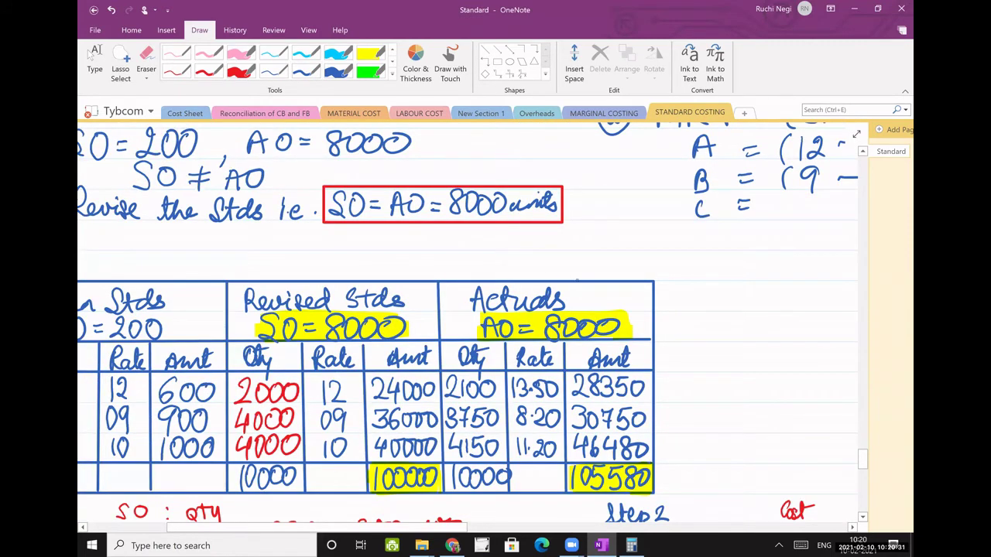
{"action": "scroll", "coordinate": [648, 287], "scroll_direction": "right", "scroll_amount": 8}
{"action": "scroll", "coordinate": [648, 287], "scroll_direction": "up", "scroll_amount": 2}
{"action": "left_click_drag", "start_coordinate": [674, 273], "coordinate": [671, 285]}
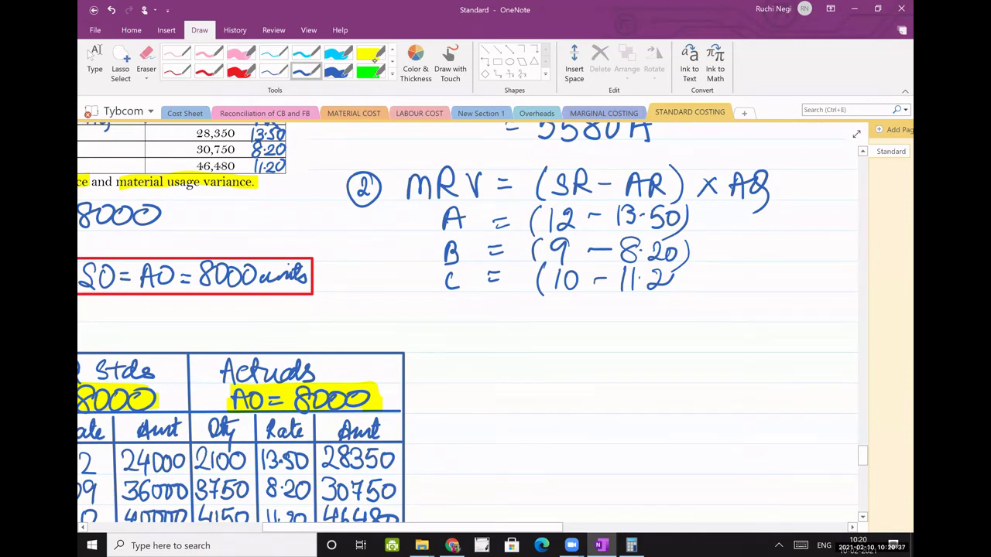
Step: Highlight the Qty and Rate column headings in yellow under both Revised Stds and Actuals
{"action": "scroll", "coordinate": [447, 325], "scroll_direction": "left", "scroll_amount": 7}
{"action": "scroll", "coordinate": [448, 326], "scroll_direction": "down", "scroll_amount": 3}
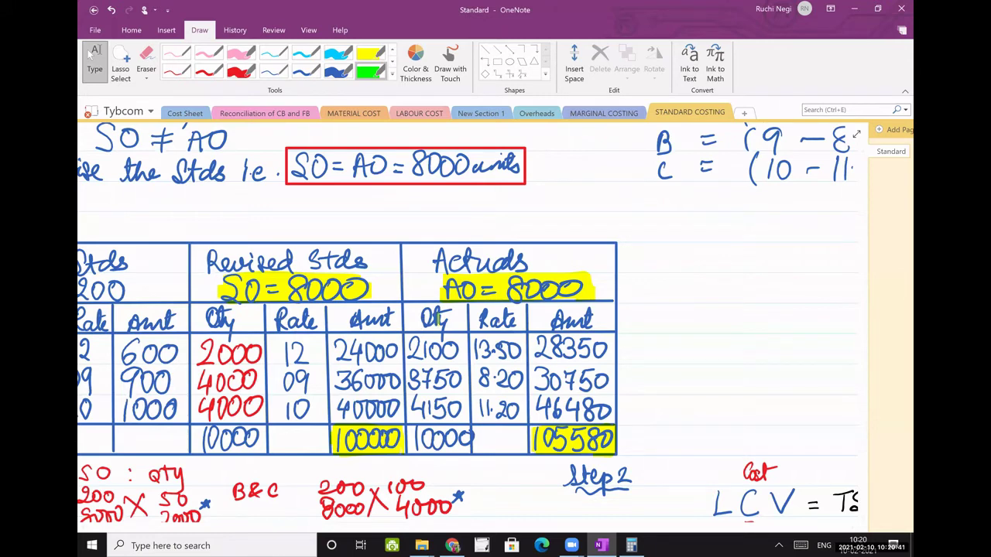
{"action": "left_click_drag", "start_coordinate": [422, 319], "coordinate": [451, 318]}
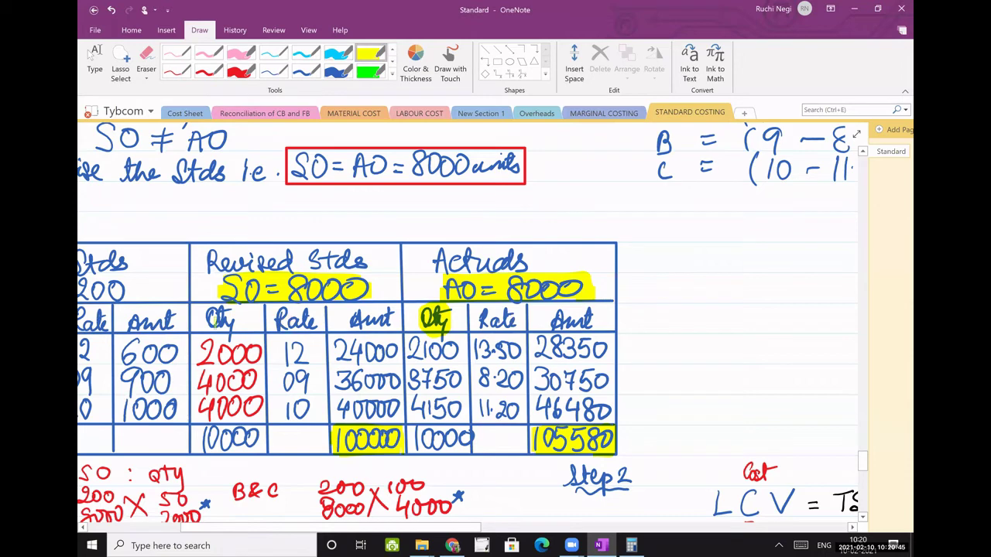
{"action": "left_click_drag", "start_coordinate": [482, 318], "coordinate": [511, 319]}
{"action": "left_click_drag", "start_coordinate": [279, 319], "coordinate": [311, 319]}
{"action": "left_click_drag", "start_coordinate": [216, 320], "coordinate": [233, 321]}
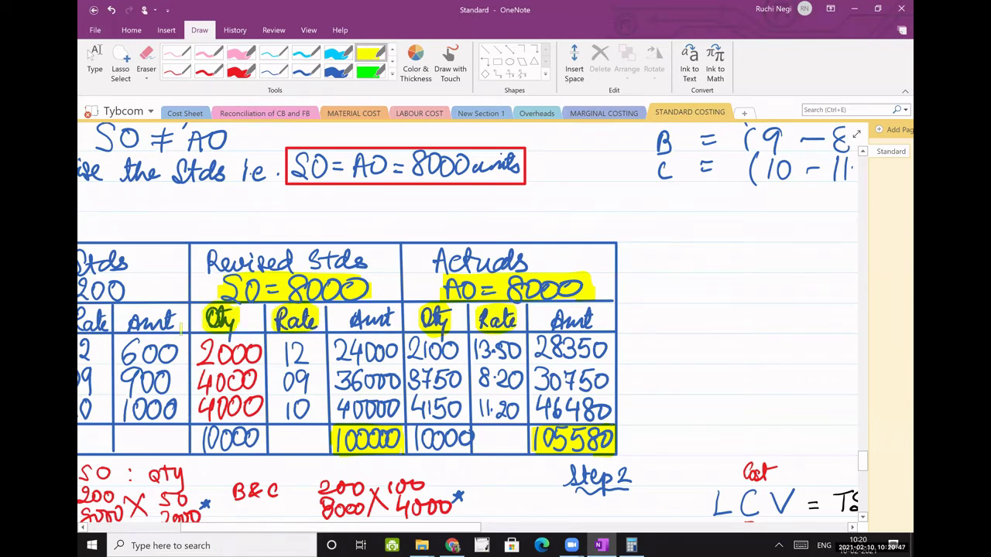
Step: Check the actual quantities in the table and handwrite 2100 in blue as material A's actual quantity in the MRV working
{"action": "scroll", "coordinate": [224, 318], "scroll_direction": "right", "scroll_amount": 2}
{"action": "scroll", "coordinate": [225, 318], "scroll_direction": "up", "scroll_amount": 1}
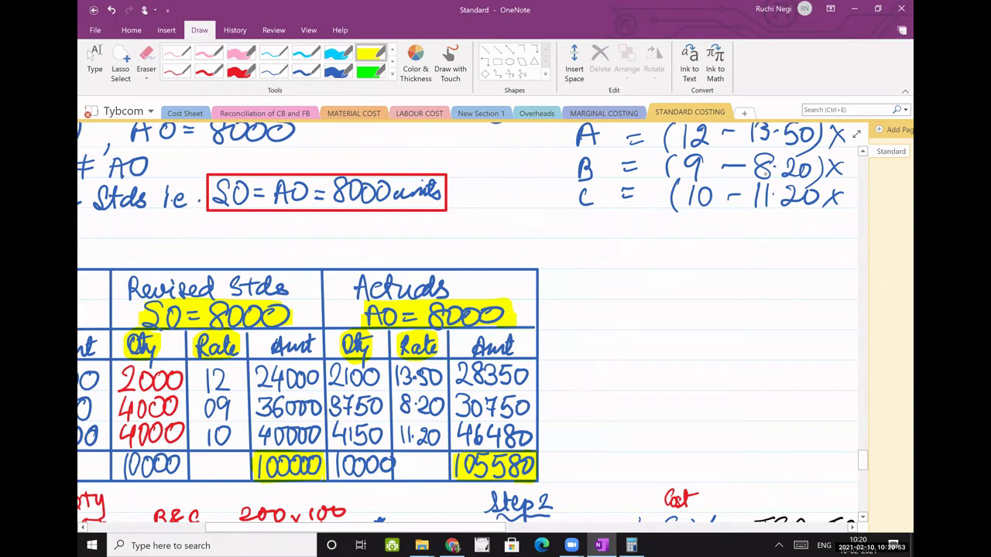
{"action": "scroll", "coordinate": [766, 174], "scroll_direction": "right", "scroll_amount": 3}
{"action": "scroll", "coordinate": [766, 174], "scroll_direction": "up", "scroll_amount": 1}
{"action": "left_click", "coordinate": [306, 71]}
{"action": "left_click_drag", "start_coordinate": [736, 173], "coordinate": [751, 187]}
{"action": "left_click_drag", "start_coordinate": [757, 171], "coordinate": [757, 186]}
{"action": "left_click_drag", "start_coordinate": [770, 171], "coordinate": [771, 171]}
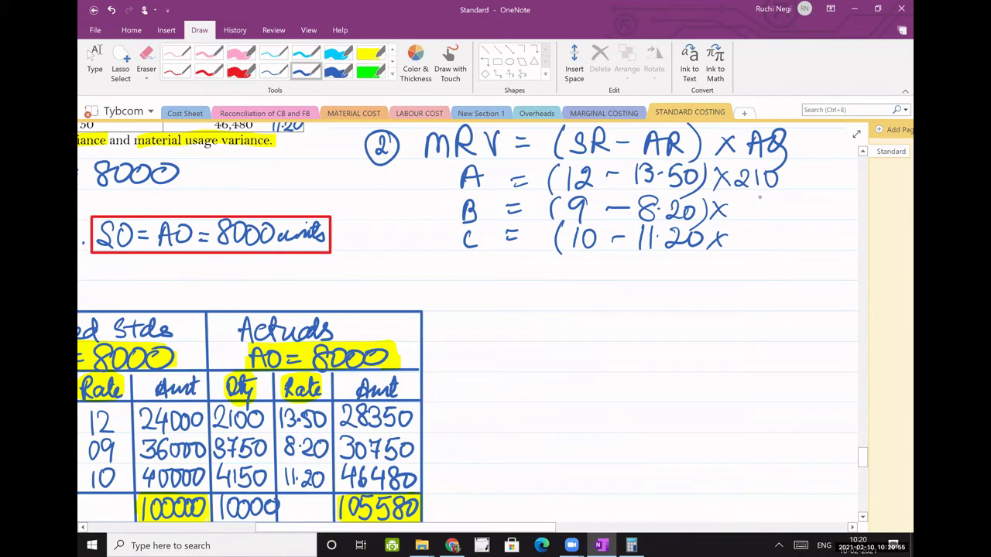
{"action": "left_click_drag", "start_coordinate": [792, 168], "coordinate": [792, 170]}
Step: Handwrite the actual quantities 3750 for material B and 4150 for material C in the MRV working
{"action": "left_click_drag", "start_coordinate": [733, 201], "coordinate": [734, 218]}
{"action": "left_click_drag", "start_coordinate": [752, 201], "coordinate": [758, 220]}
{"action": "left_click_drag", "start_coordinate": [786, 200], "coordinate": [771, 217]}
{"action": "left_click_drag", "start_coordinate": [795, 203], "coordinate": [809, 203]}
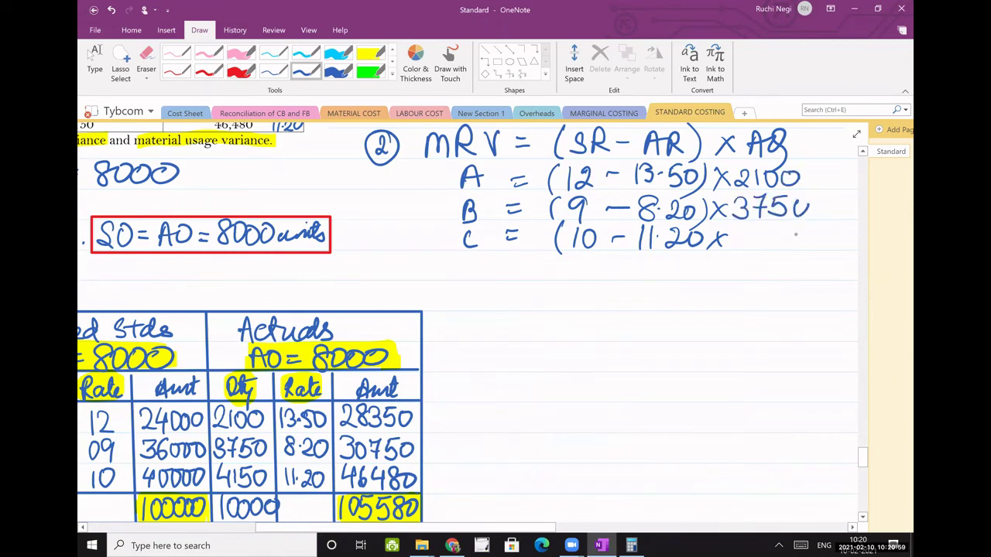
{"action": "left_click_drag", "start_coordinate": [738, 227], "coordinate": [751, 237]}
{"action": "left_click_drag", "start_coordinate": [747, 227], "coordinate": [746, 246]}
{"action": "left_click_drag", "start_coordinate": [758, 226], "coordinate": [758, 245]}
{"action": "left_click_drag", "start_coordinate": [785, 231], "coordinate": [771, 248]}
{"action": "left_click_drag", "start_coordinate": [798, 231], "coordinate": [798, 231]}
Step: Add an equals sign at the end of the A, B and C rows of the MRV working
{"action": "scroll", "coordinate": [620, 310], "scroll_direction": "right", "scroll_amount": 5}
{"action": "scroll", "coordinate": [619, 309], "scroll_direction": "up", "scroll_amount": 2}
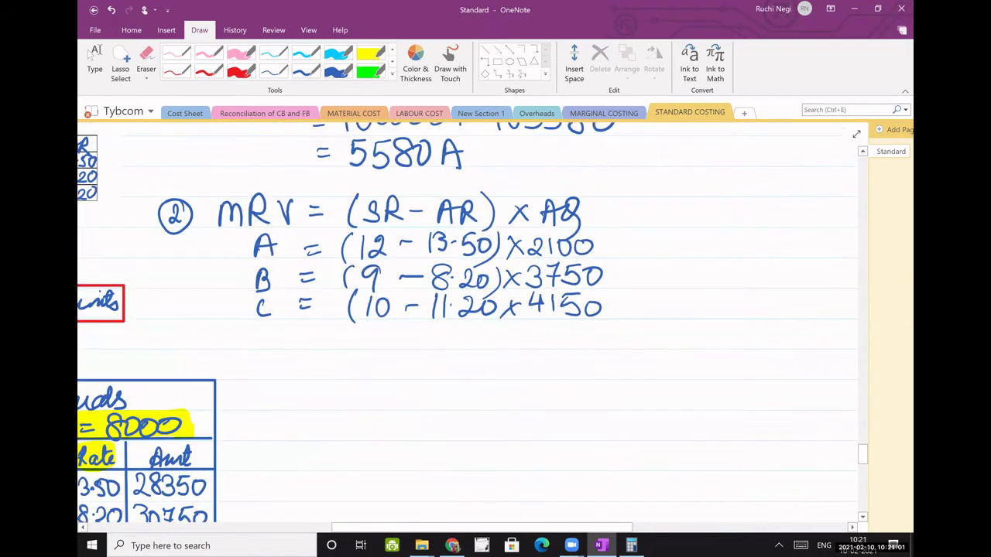
{"action": "scroll", "coordinate": [608, 310], "scroll_direction": "up", "scroll_amount": 1}
{"action": "scroll", "coordinate": [608, 310], "scroll_direction": "right", "scroll_amount": 1}
{"action": "left_click_drag", "start_coordinate": [594, 273], "coordinate": [606, 273]}
{"action": "mouse_move", "coordinate": [594, 282]}
{"action": "left_mouse_down"}
{"action": "mouse_move", "coordinate": [606, 282]}
{"action": "mouse_move", "coordinate": [611, 308]}
{"action": "left_mouse_up"}
{"action": "left_click_drag", "start_coordinate": [600, 315], "coordinate": [611, 315]}
{"action": "left_click_drag", "start_coordinate": [603, 336], "coordinate": [613, 336]}
{"action": "left_click_drag", "start_coordinate": [604, 341], "coordinate": [614, 341]}
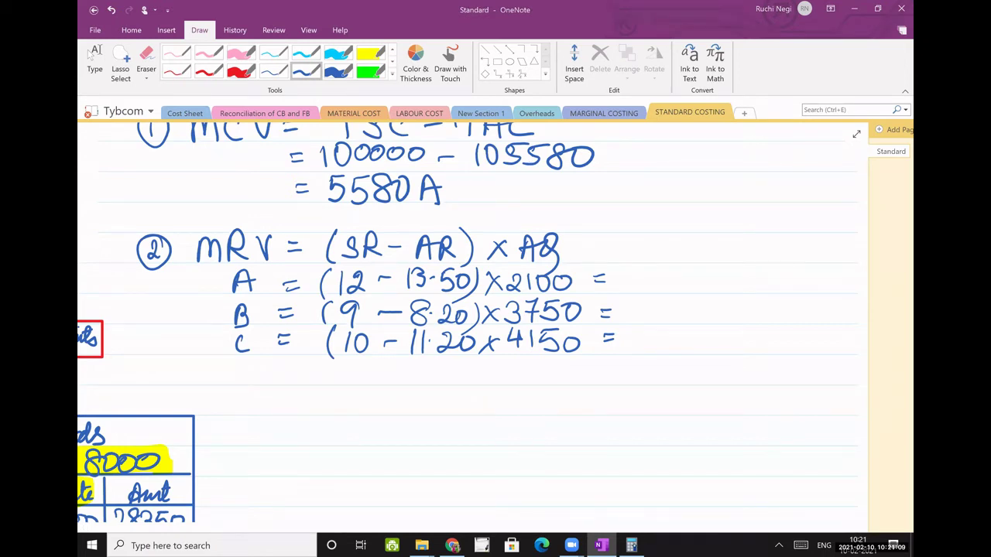
Step: Calculate (12 − 13.5) × 2100 in Calculator and handwrite 3150 A as material A's rate variance in the OneNote page
{"action": "key", "text": "alt+Tab"}
{"action": "type", "text": "12-13.5"}
{"action": "key", "text": "Return"}
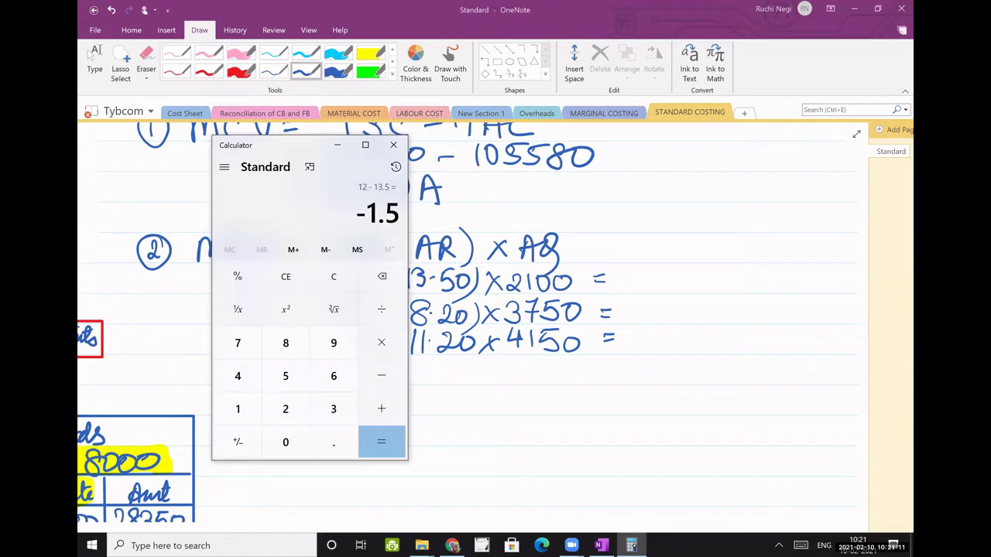
{"action": "type", "text": "*210"}
{"action": "type", "text": "00"}
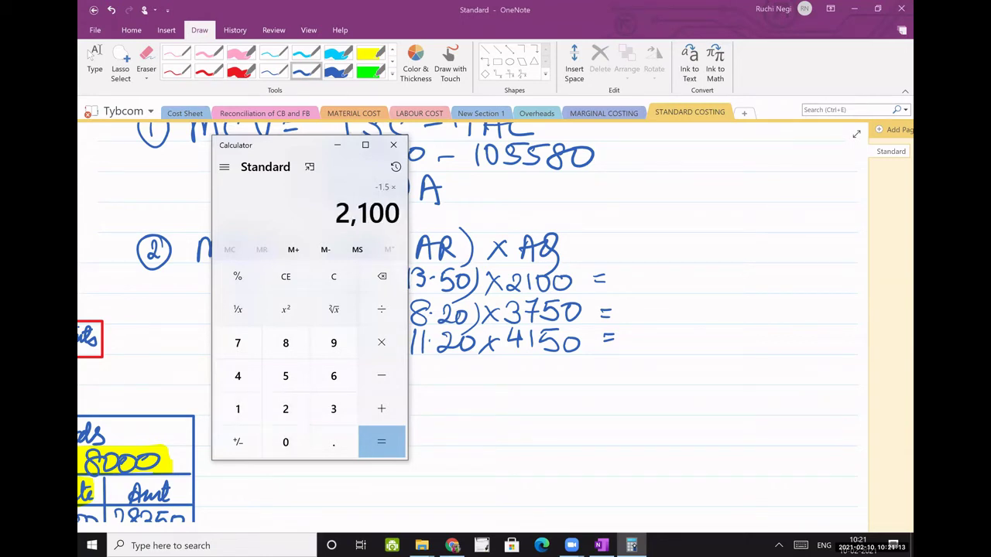
{"action": "key", "text": "alt+Tab"}
{"action": "mouse_move", "coordinate": [639, 268]}
{"action": "left_mouse_down"}
{"action": "mouse_move", "coordinate": [649, 274]}
{"action": "mouse_move", "coordinate": [636, 293]}
{"action": "left_mouse_up"}
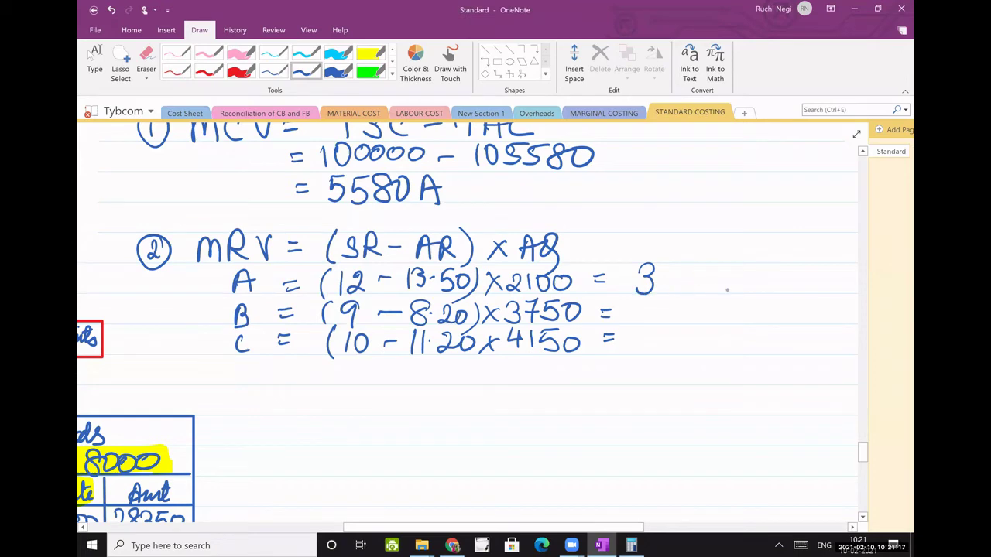
{"action": "left_click_drag", "start_coordinate": [660, 266], "coordinate": [658, 293]}
{"action": "left_click_drag", "start_coordinate": [683, 266], "coordinate": [667, 292]}
{"action": "left_click_drag", "start_coordinate": [698, 268], "coordinate": [697, 268]}
{"action": "left_click_drag", "start_coordinate": [711, 293], "coordinate": [732, 292]}
Step: Calculate (9 − 8.2) × 3750 in Calculator and handwrite 3000 F as material B's rate variance in the OneNote page
{"action": "key", "text": "alt+Tab"}
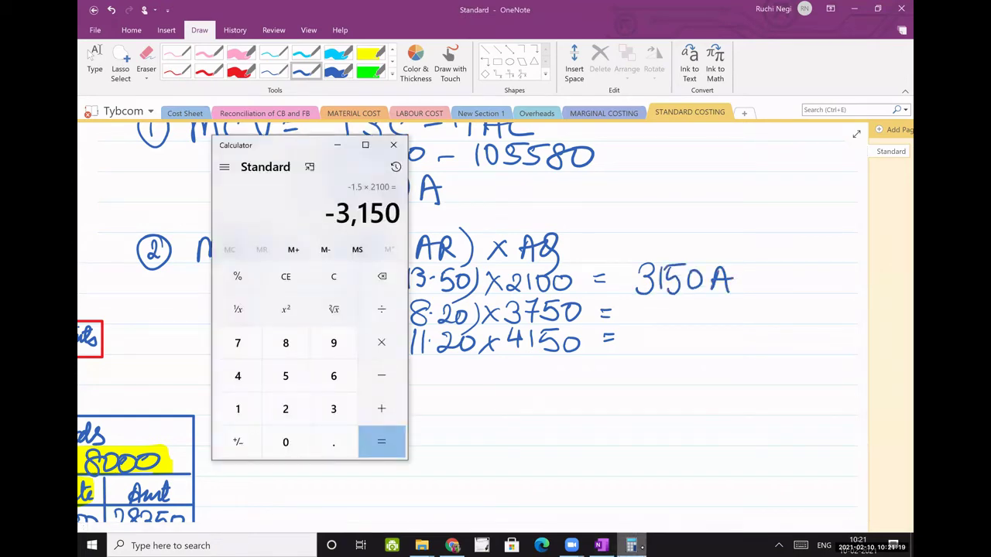
{"action": "type", "text": "9 - "}
{"action": "type", "text": "8.2"}
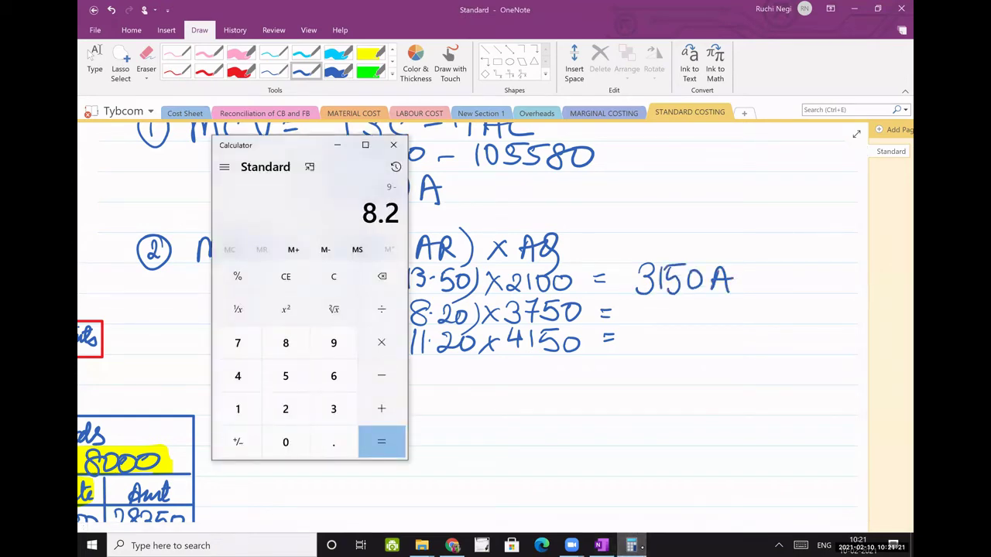
{"action": "key", "text": "Return"}
{"action": "type", "text": "*3750"}
{"action": "key", "text": "Return"}
{"action": "key", "text": "alt+Tab"}
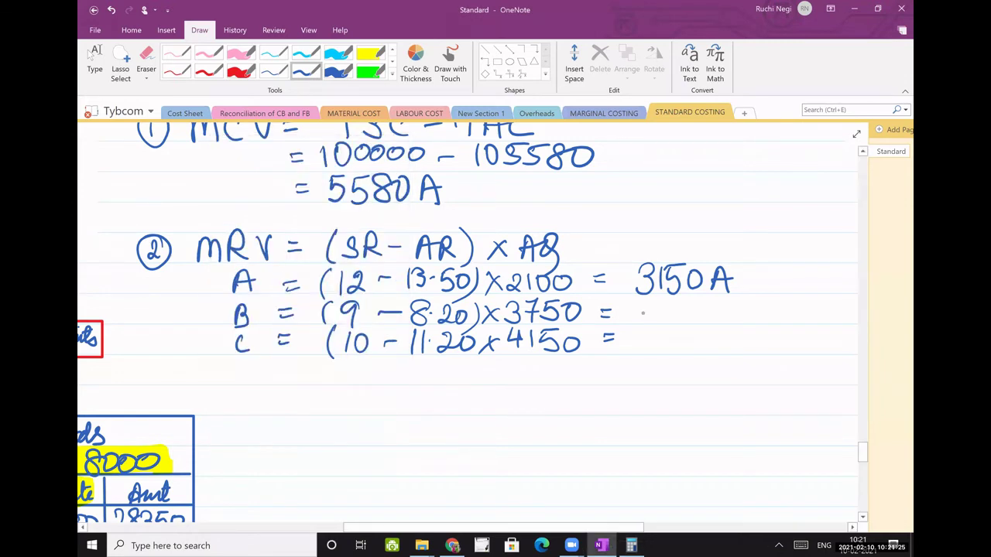
{"action": "mouse_move", "coordinate": [640, 305]}
{"action": "left_mouse_down"}
{"action": "mouse_move", "coordinate": [638, 323]}
{"action": "mouse_move", "coordinate": [662, 305]}
{"action": "mouse_move", "coordinate": [732, 303]}
{"action": "mouse_move", "coordinate": [726, 313]}
{"action": "left_mouse_up"}
Step: Add the missing closing bracket after 11.20 in material C's MRV row
{"action": "key", "text": "alt+Tab"}
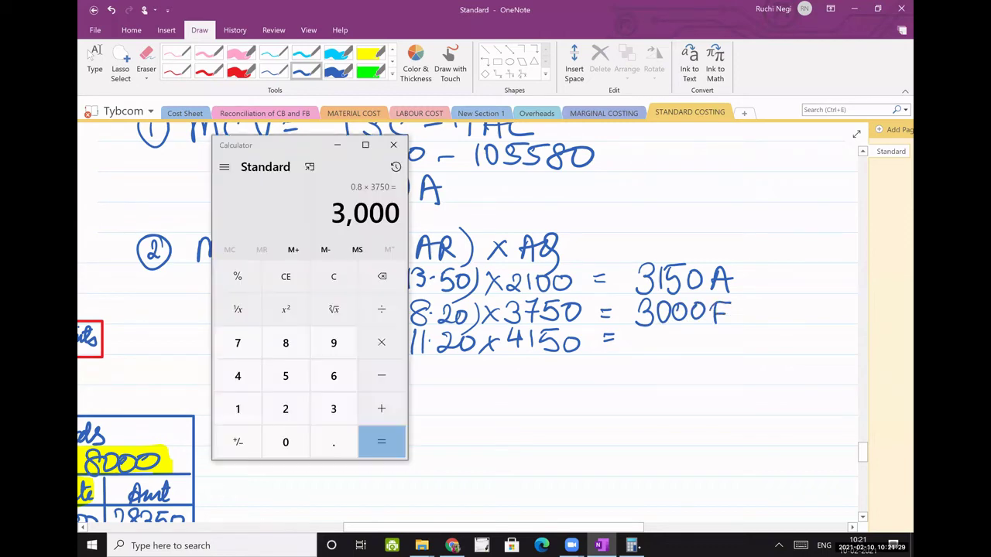
{"action": "key", "text": "alt+Tab"}
{"action": "left_click_drag", "start_coordinate": [479, 329], "coordinate": [470, 354]}
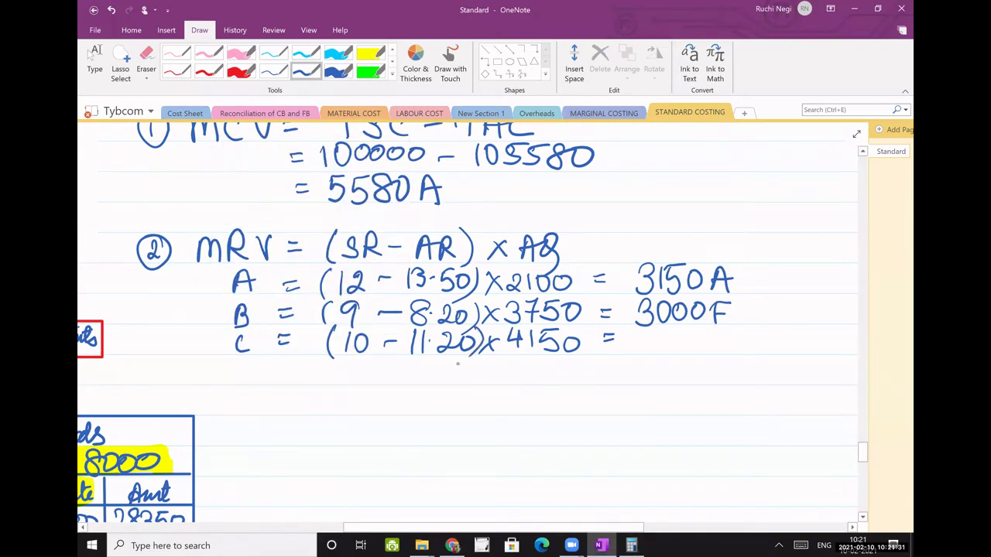
Step: Calculate (10 − 11.2) × 4150 in Calculator, handwrite 4980 A as material C's rate variance, and rule two total lines beneath it
{"action": "key", "text": "alt+Tab"}
{"action": "type", "text": "10"}
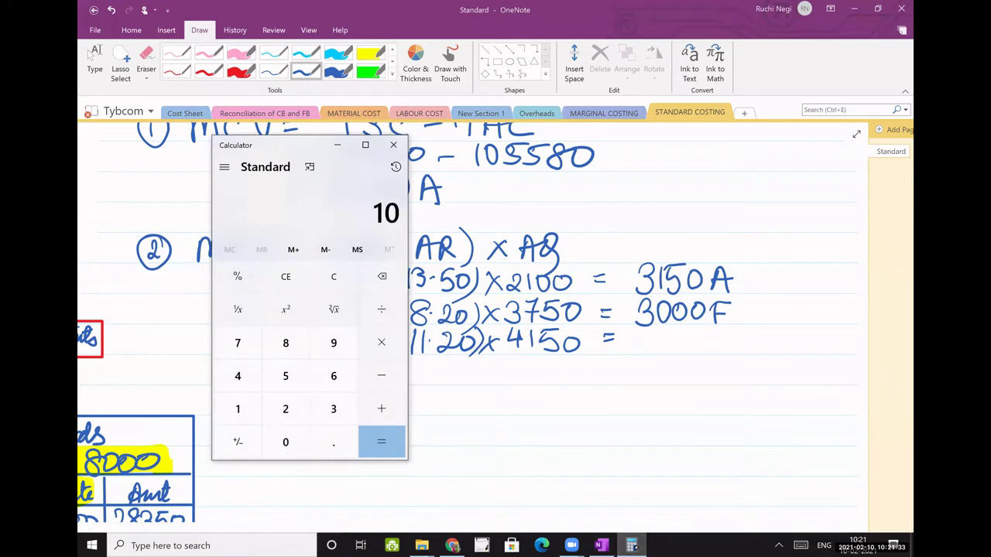
{"action": "type", "text": "-11.2*4150"}
{"action": "key", "text": "Return"}
{"action": "key", "text": "alt+Tab"}
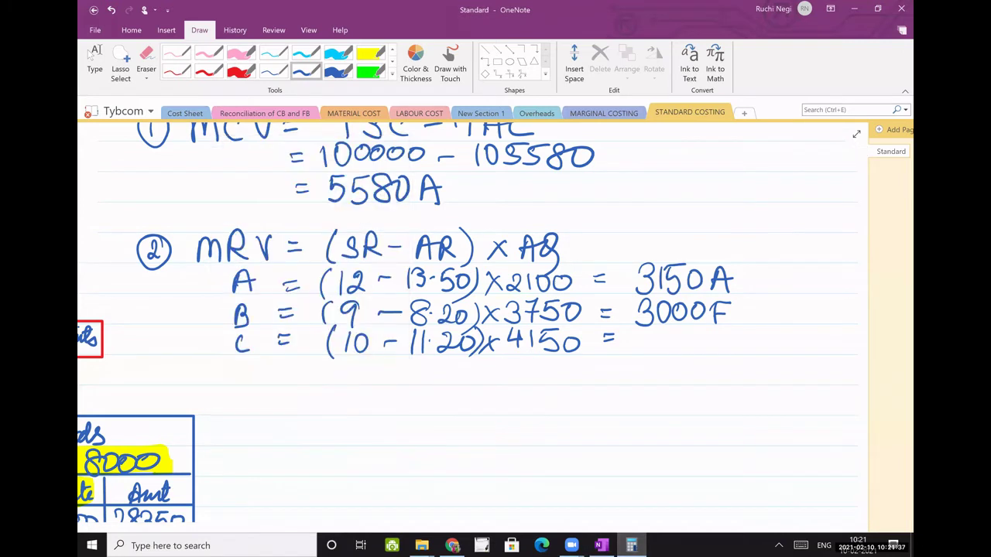
{"action": "mouse_move", "coordinate": [652, 325]}
{"action": "left_mouse_down"}
{"action": "mouse_move", "coordinate": [646, 345]}
{"action": "mouse_move", "coordinate": [663, 340]}
{"action": "left_mouse_up"}
{"action": "mouse_move", "coordinate": [658, 334]}
{"action": "left_mouse_down"}
{"action": "mouse_move", "coordinate": [657, 361]}
{"action": "mouse_move", "coordinate": [691, 329]}
{"action": "mouse_move", "coordinate": [733, 350]}
{"action": "left_mouse_up"}
{"action": "left_click_drag", "start_coordinate": [719, 343], "coordinate": [730, 342]}
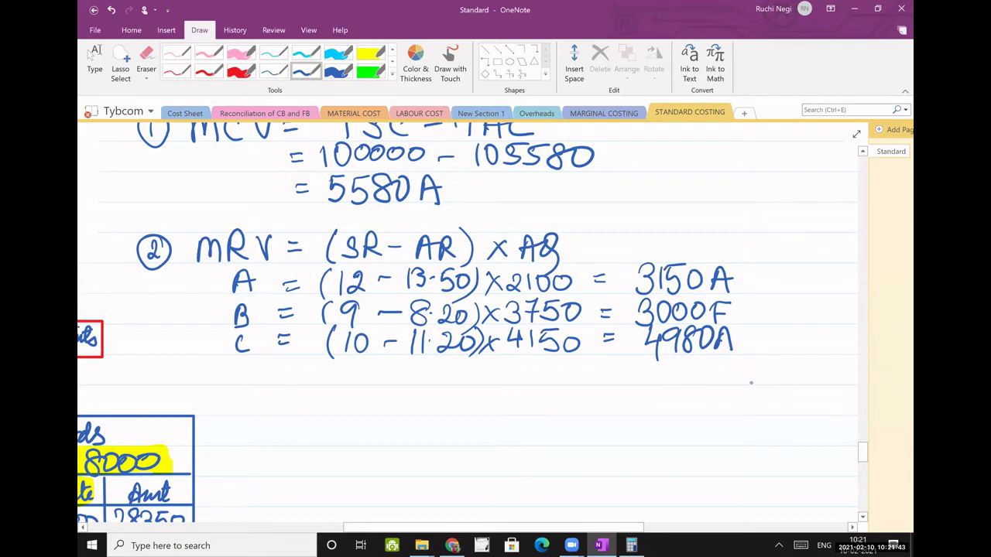
{"action": "left_click_drag", "start_coordinate": [635, 359], "coordinate": [749, 357]}
{"action": "left_click_drag", "start_coordinate": [644, 384], "coordinate": [755, 383]}
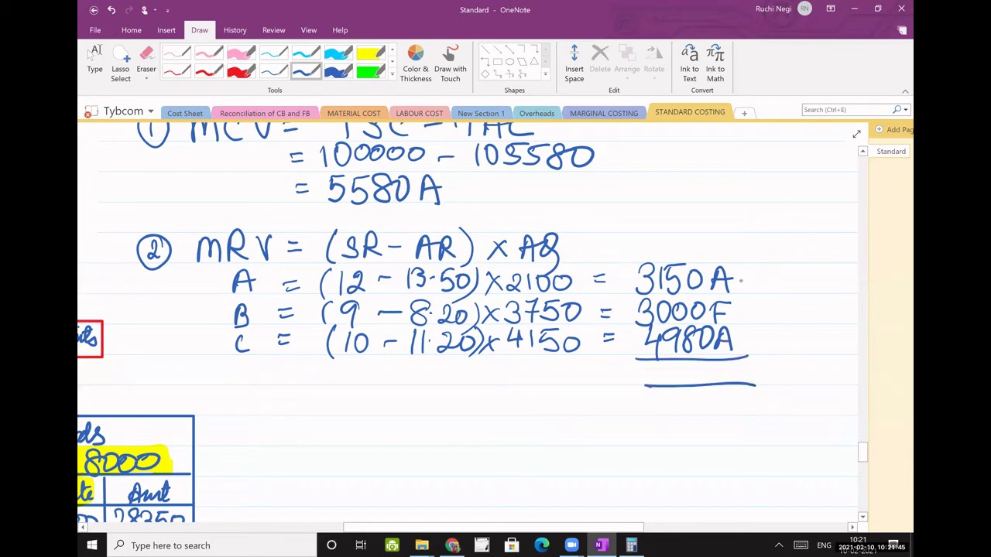
Step: Bracket the A and B variances together, calculate 3150 − 3000 in Calculator, and note −150 beside the bracket
{"action": "mouse_move", "coordinate": [736, 278]}
{"action": "left_mouse_down"}
{"action": "mouse_move", "coordinate": [755, 277]}
{"action": "mouse_move", "coordinate": [735, 321]}
{"action": "mouse_move", "coordinate": [785, 298]}
{"action": "left_mouse_up"}
{"action": "left_click", "coordinate": [633, 546]}
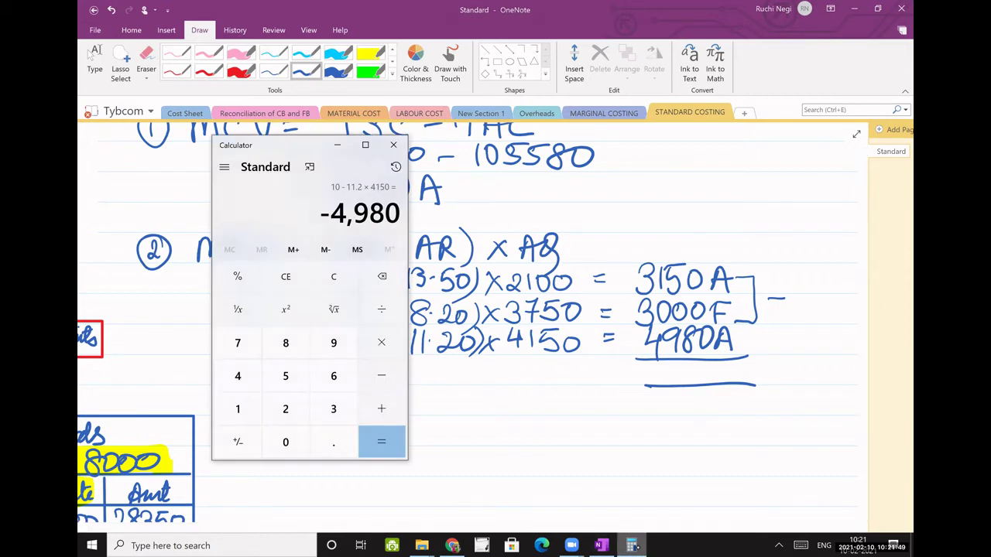
{"action": "type", "text": "3150"}
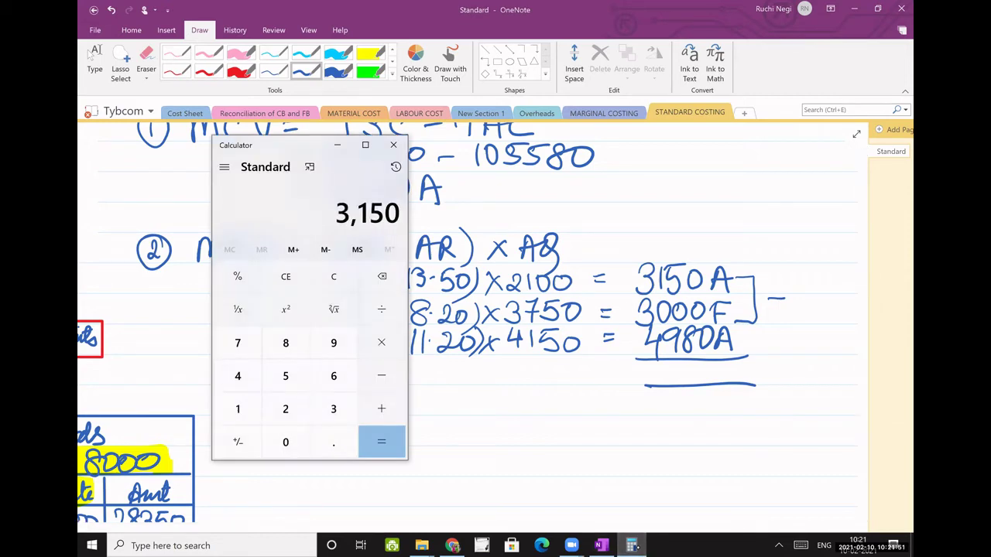
{"action": "key", "text": "minus"}
{"action": "type", "text": "3000"}
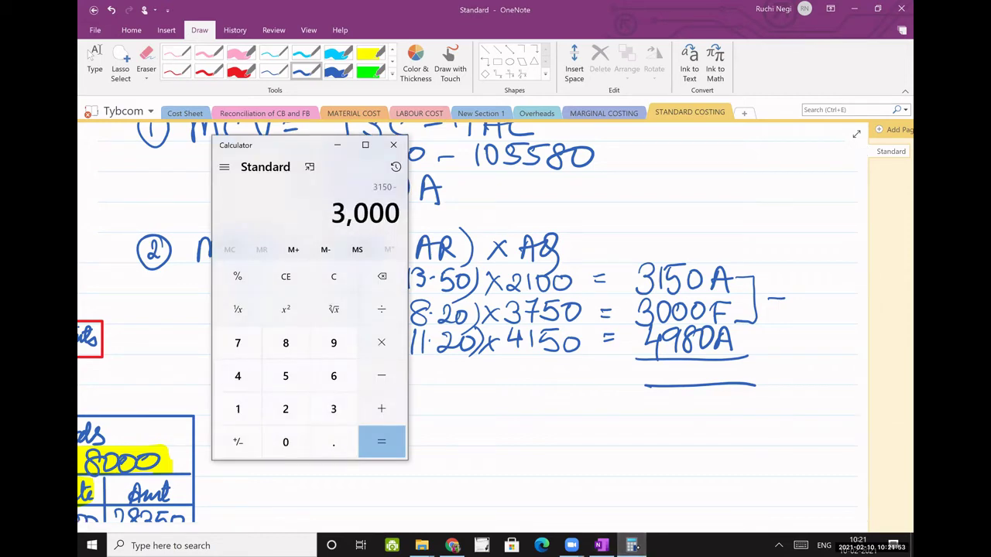
{"action": "key", "text": "Return"}
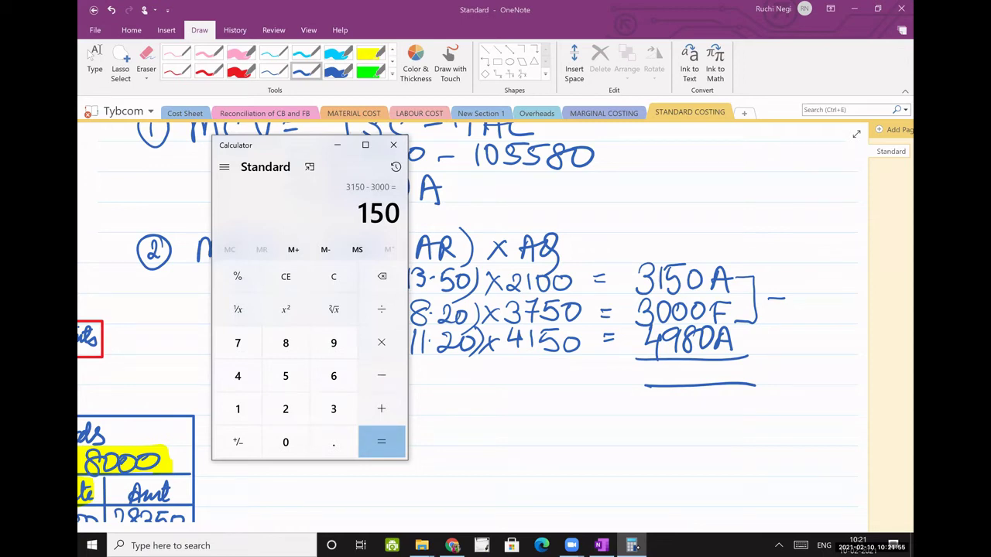
{"action": "key", "text": "alt+Tab"}
{"action": "mouse_move", "coordinate": [791, 298]}
{"action": "left_mouse_down"}
{"action": "mouse_move", "coordinate": [798, 317]}
{"action": "mouse_move", "coordinate": [813, 301]}
{"action": "left_mouse_up"}
{"action": "left_click_drag", "start_coordinate": [822, 303], "coordinate": [822, 304]}
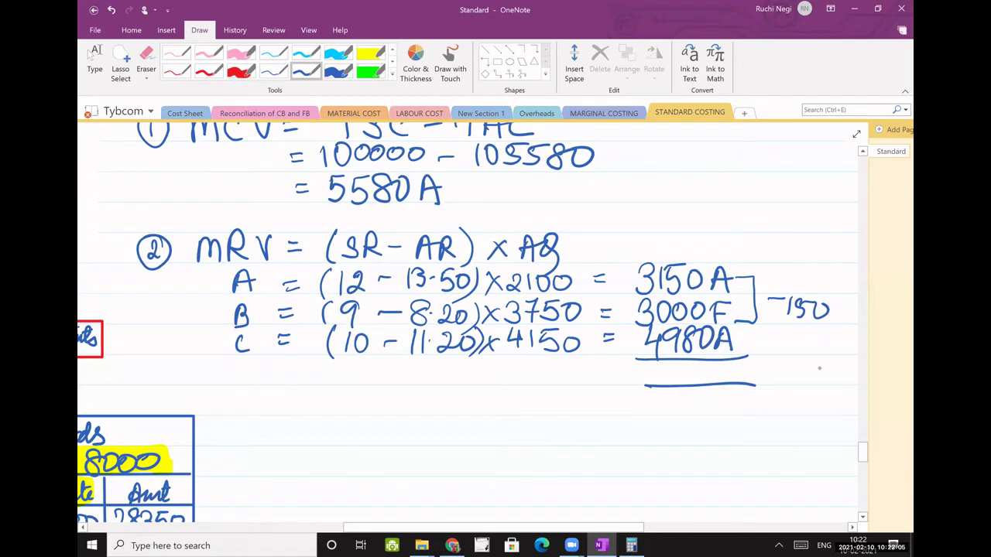
Step: Link material C's variance to the side note with a plus sign and add 4980 to the 150 in Calculator
{"action": "left_click_drag", "start_coordinate": [740, 341], "coordinate": [795, 327]}
{"action": "left_click_drag", "start_coordinate": [806, 341], "coordinate": [829, 339]}
{"action": "left_click_drag", "start_coordinate": [818, 331], "coordinate": [818, 352]}
{"action": "left_click", "coordinate": [633, 546]}
{"action": "key", "text": "plus"}
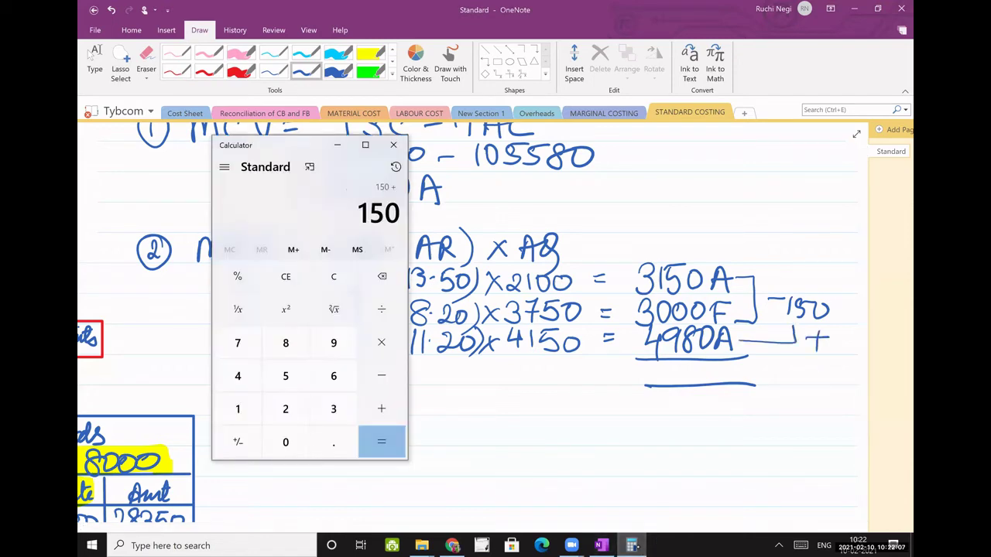
{"action": "type", "text": "4980"}
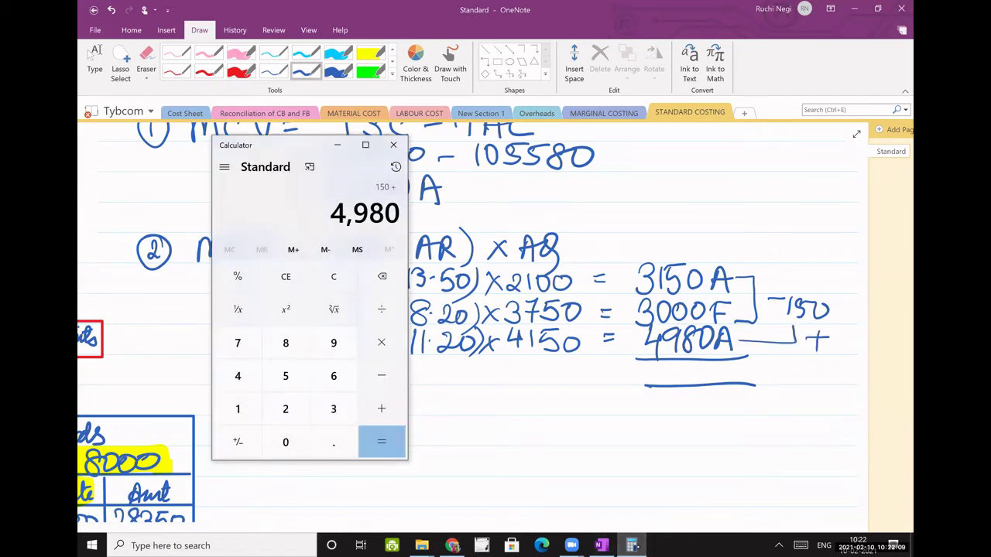
{"action": "key", "text": "Return"}
Step: Handwrite 5130 A between the MRV total lines and erase the bracket, −150 and plus-sign side notes
{"action": "key", "text": "alt+Tab"}
{"action": "mouse_move", "coordinate": [675, 366]}
{"action": "left_mouse_down"}
{"action": "mouse_move", "coordinate": [662, 367]}
{"action": "mouse_move", "coordinate": [658, 384]}
{"action": "mouse_move", "coordinate": [706, 383]}
{"action": "left_mouse_up"}
{"action": "mouse_move", "coordinate": [722, 368]}
{"action": "left_mouse_down"}
{"action": "mouse_move", "coordinate": [713, 382]}
{"action": "mouse_move", "coordinate": [721, 367]}
{"action": "left_mouse_up"}
{"action": "mouse_move", "coordinate": [732, 383]}
{"action": "left_mouse_down"}
{"action": "mouse_move", "coordinate": [742, 361]}
{"action": "mouse_move", "coordinate": [748, 379]}
{"action": "left_mouse_up"}
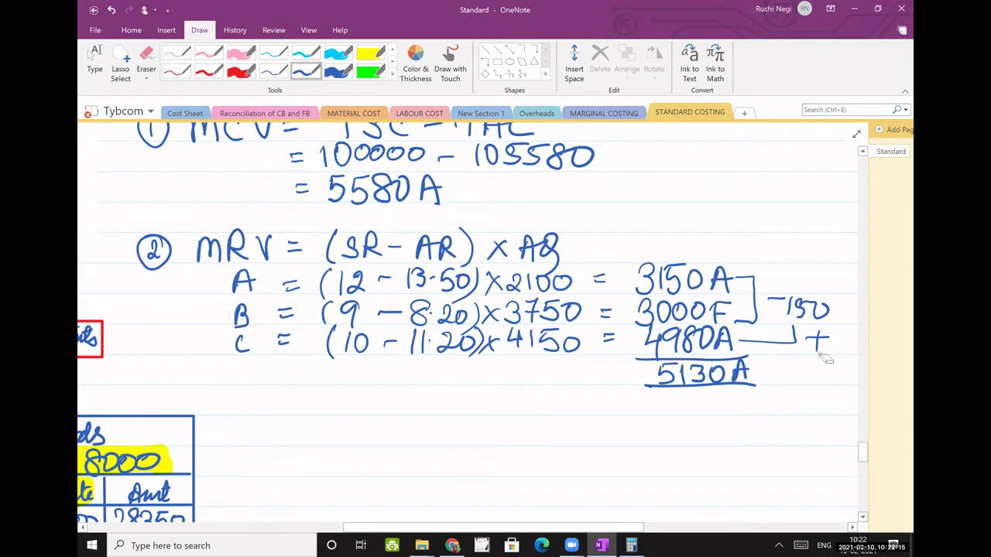
{"action": "mouse_move", "coordinate": [824, 309]}
{"action": "left_mouse_down"}
{"action": "mouse_move", "coordinate": [804, 355]}
{"action": "mouse_move", "coordinate": [795, 300]}
{"action": "mouse_move", "coordinate": [819, 361]}
{"action": "mouse_move", "coordinate": [779, 288]}
{"action": "mouse_move", "coordinate": [767, 287]}
{"action": "left_mouse_up"}
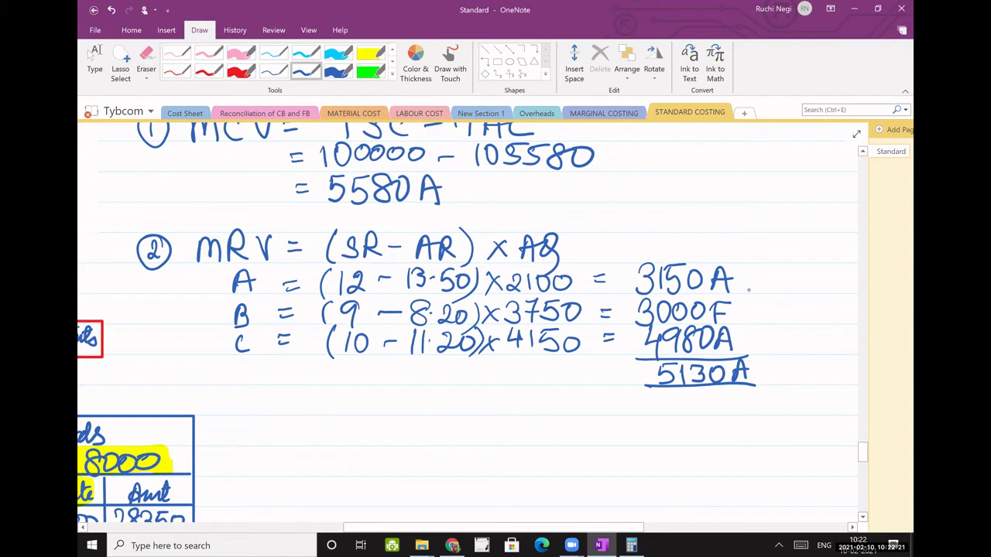
Step: Handwrite the numbered heading 3 with the formula MUV = (SQ − AQ) × SR in blue below the MRV working
{"action": "scroll", "coordinate": [468, 325], "scroll_direction": "left", "scroll_amount": 1}
{"action": "scroll", "coordinate": [468, 325], "scroll_direction": "down", "scroll_amount": 1}
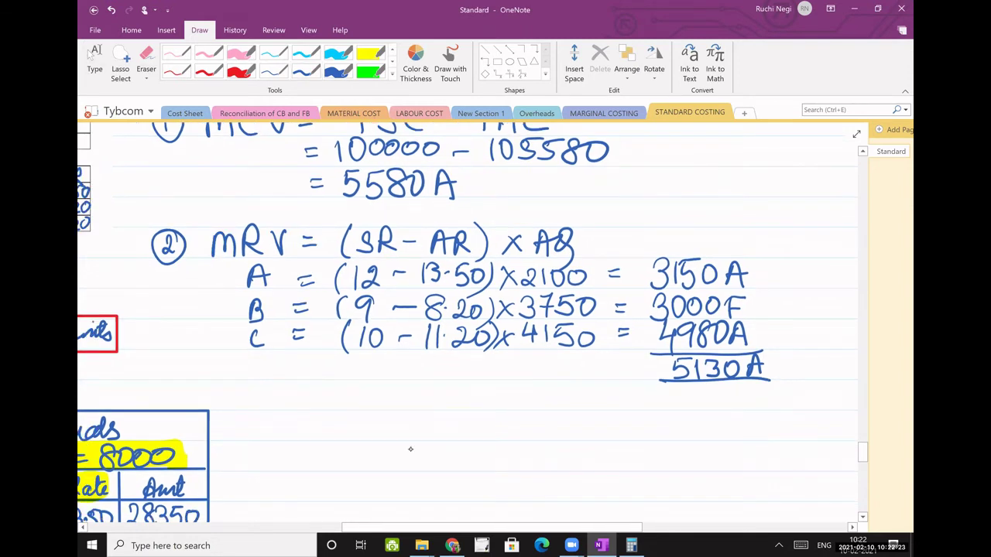
{"action": "scroll", "coordinate": [410, 449], "scroll_direction": "down", "scroll_amount": 1}
{"action": "scroll", "coordinate": [410, 449], "scroll_direction": "left", "scroll_amount": 1}
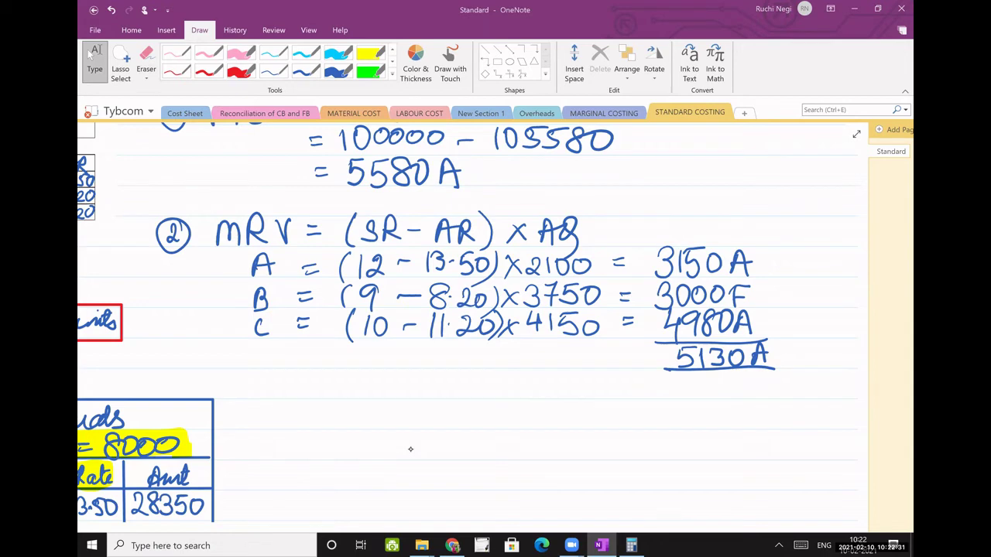
{"action": "left_click", "coordinate": [411, 449]}
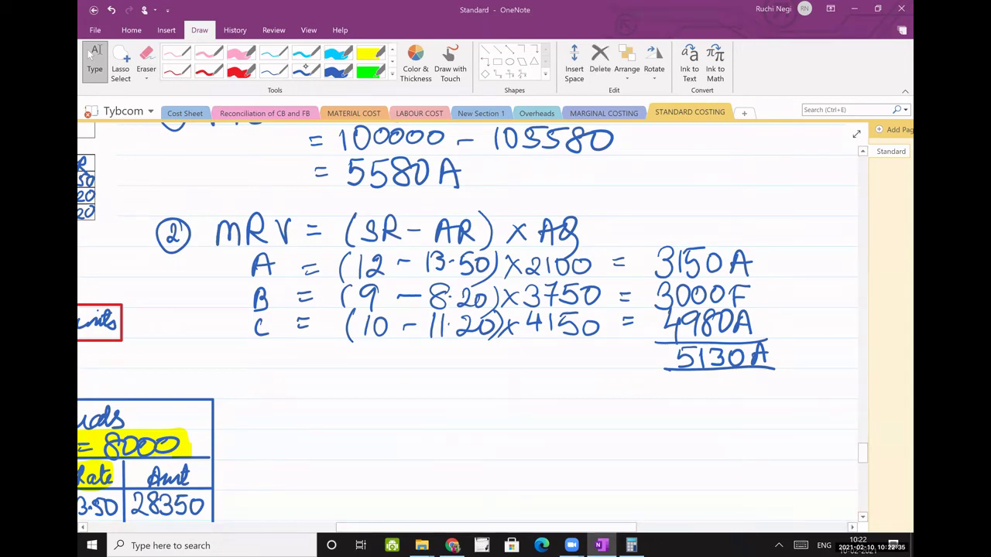
{"action": "left_click", "coordinate": [306, 69]}
{"action": "scroll", "coordinate": [472, 325], "scroll_direction": "down", "scroll_amount": 1}
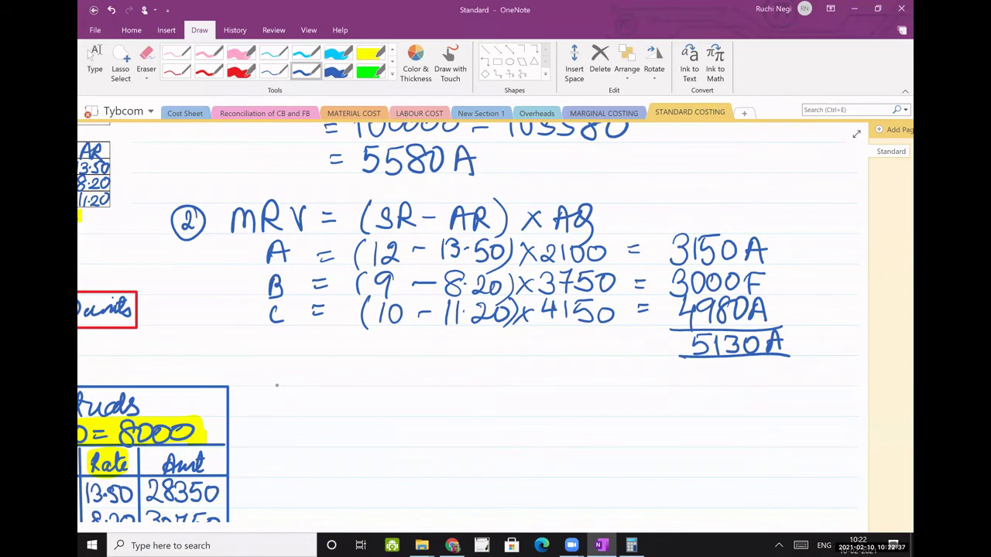
{"action": "left_click_drag", "start_coordinate": [277, 384], "coordinate": [275, 386]}
{"action": "mouse_move", "coordinate": [271, 394]}
{"action": "left_mouse_down"}
{"action": "mouse_move", "coordinate": [271, 412]}
{"action": "mouse_move", "coordinate": [319, 396]}
{"action": "mouse_move", "coordinate": [332, 414]}
{"action": "mouse_move", "coordinate": [361, 390]}
{"action": "mouse_move", "coordinate": [391, 384]}
{"action": "mouse_move", "coordinate": [429, 403]}
{"action": "left_mouse_up"}
{"action": "left_click", "coordinate": [370, 394]}
{"action": "left_click_drag", "start_coordinate": [453, 386], "coordinate": [448, 415]}
{"action": "mouse_move", "coordinate": [475, 390]}
{"action": "left_mouse_down"}
{"action": "mouse_move", "coordinate": [459, 409]}
{"action": "mouse_move", "coordinate": [488, 417]}
{"action": "mouse_move", "coordinate": [506, 402]}
{"action": "left_mouse_up"}
{"action": "mouse_move", "coordinate": [527, 391]}
{"action": "left_mouse_down"}
{"action": "mouse_move", "coordinate": [521, 409]}
{"action": "mouse_move", "coordinate": [603, 412]}
{"action": "left_mouse_up"}
{"action": "mouse_move", "coordinate": [601, 393]}
{"action": "left_mouse_down"}
{"action": "mouse_move", "coordinate": [584, 413]}
{"action": "mouse_move", "coordinate": [604, 416]}
{"action": "left_mouse_up"}
{"action": "left_click_drag", "start_coordinate": [624, 391], "coordinate": [624, 418]}
{"action": "left_click_drag", "start_coordinate": [624, 394], "coordinate": [642, 418]}
Step: List materials A, B and C under the MUV formula, each followed by an equals sign
{"action": "mouse_move", "coordinate": [324, 448]}
{"action": "left_mouse_down"}
{"action": "mouse_move", "coordinate": [342, 448]}
{"action": "mouse_move", "coordinate": [347, 435]}
{"action": "mouse_move", "coordinate": [325, 478]}
{"action": "left_mouse_up"}
{"action": "mouse_move", "coordinate": [327, 454]}
{"action": "left_mouse_down"}
{"action": "mouse_move", "coordinate": [323, 505]}
{"action": "mouse_move", "coordinate": [334, 511]}
{"action": "left_mouse_up"}
{"action": "left_click_drag", "start_coordinate": [362, 497], "coordinate": [372, 504]}
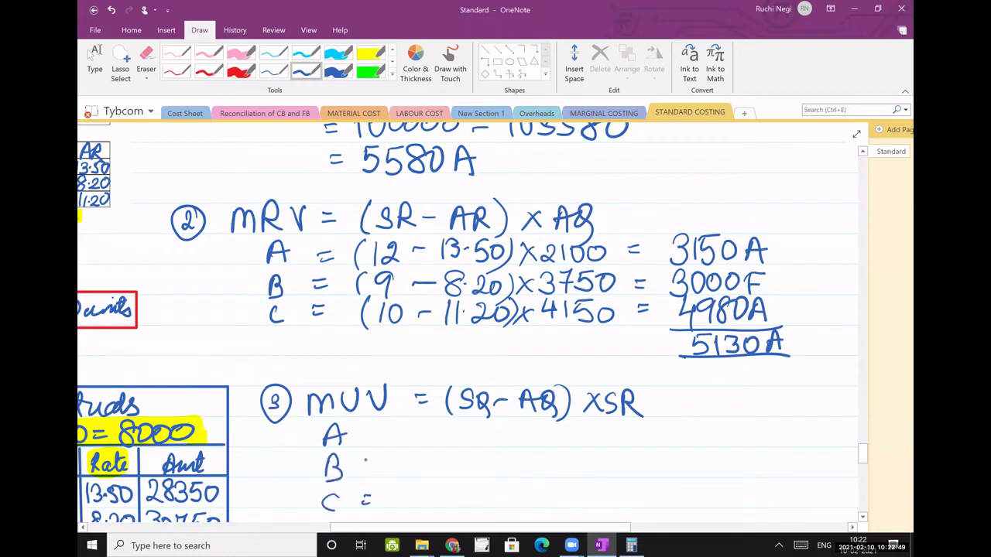
{"action": "left_click_drag", "start_coordinate": [365, 461], "coordinate": [376, 460]}
{"action": "left_click_drag", "start_coordinate": [366, 465], "coordinate": [376, 465]}
{"action": "left_click_drag", "start_coordinate": [369, 431], "coordinate": [380, 430]}
{"action": "left_click_drag", "start_coordinate": [370, 435], "coordinate": [383, 434]}
Step: Handwrite the subtracted actual quantities in the MUV rows: − 2100 for A, − 3750 for B and − 4150) for C
{"action": "left_click_drag", "start_coordinate": [484, 434], "coordinate": [537, 444]}
{"action": "mouse_move", "coordinate": [552, 430]}
{"action": "left_mouse_down"}
{"action": "mouse_move", "coordinate": [545, 441]}
{"action": "mouse_move", "coordinate": [556, 426]}
{"action": "left_mouse_up"}
{"action": "mouse_move", "coordinate": [573, 426]}
{"action": "left_mouse_down"}
{"action": "mouse_move", "coordinate": [565, 441]}
{"action": "mouse_move", "coordinate": [577, 428]}
{"action": "left_mouse_up"}
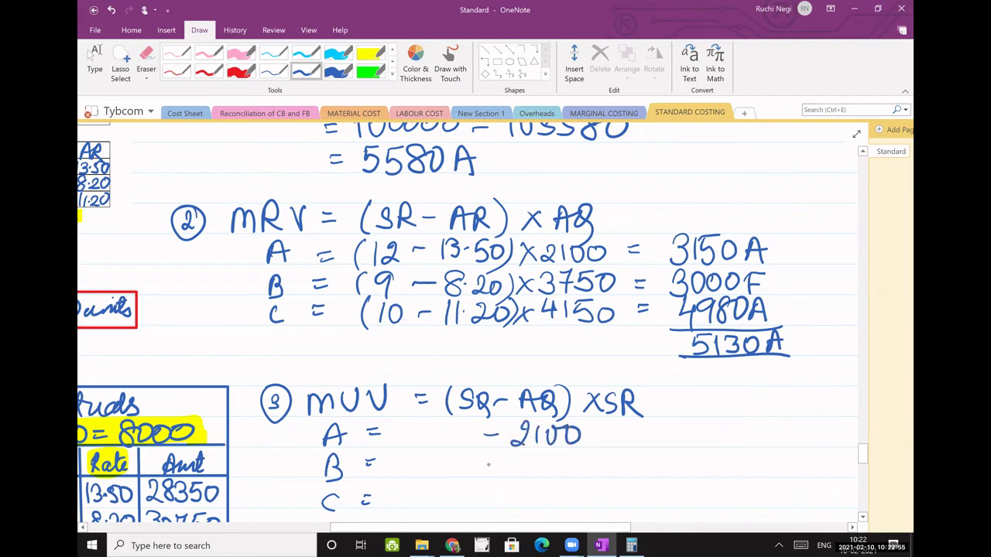
{"action": "left_click_drag", "start_coordinate": [487, 463], "coordinate": [505, 463]}
{"action": "mouse_move", "coordinate": [520, 454]}
{"action": "left_mouse_down"}
{"action": "mouse_move", "coordinate": [531, 463]}
{"action": "mouse_move", "coordinate": [517, 476]}
{"action": "mouse_move", "coordinate": [548, 477]}
{"action": "mouse_move", "coordinate": [559, 463]}
{"action": "mouse_move", "coordinate": [555, 474]}
{"action": "left_mouse_up"}
{"action": "left_click_drag", "start_coordinate": [577, 457], "coordinate": [577, 457]}
{"action": "left_click_drag", "start_coordinate": [491, 497], "coordinate": [534, 497]}
{"action": "mouse_move", "coordinate": [531, 490]}
{"action": "left_mouse_down"}
{"action": "mouse_move", "coordinate": [529, 506]}
{"action": "mouse_move", "coordinate": [540, 506]}
{"action": "left_mouse_up"}
{"action": "mouse_move", "coordinate": [562, 486]}
{"action": "left_mouse_down"}
{"action": "mouse_move", "coordinate": [548, 488]}
{"action": "mouse_move", "coordinate": [547, 509]}
{"action": "left_mouse_up"}
{"action": "left_click_drag", "start_coordinate": [578, 490], "coordinate": [597, 509]}
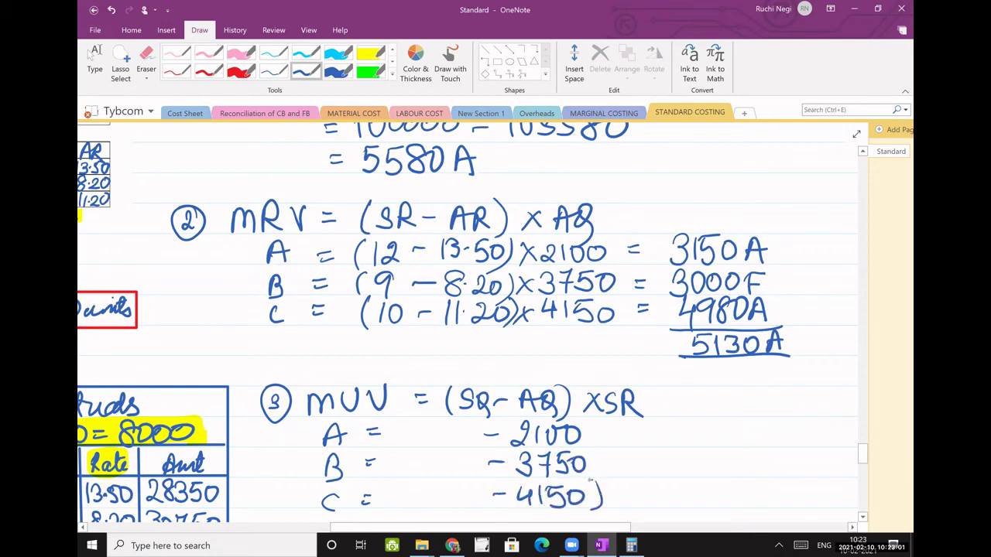
Step: Handwrite the missing closing and opening brackets around the quantity differences in the MUV rows for A, B and C
{"action": "left_click_drag", "start_coordinate": [591, 452], "coordinate": [598, 483]}
{"action": "left_click_drag", "start_coordinate": [590, 421], "coordinate": [597, 452]}
{"action": "scroll", "coordinate": [464, 349], "scroll_direction": "down", "scroll_amount": 2}
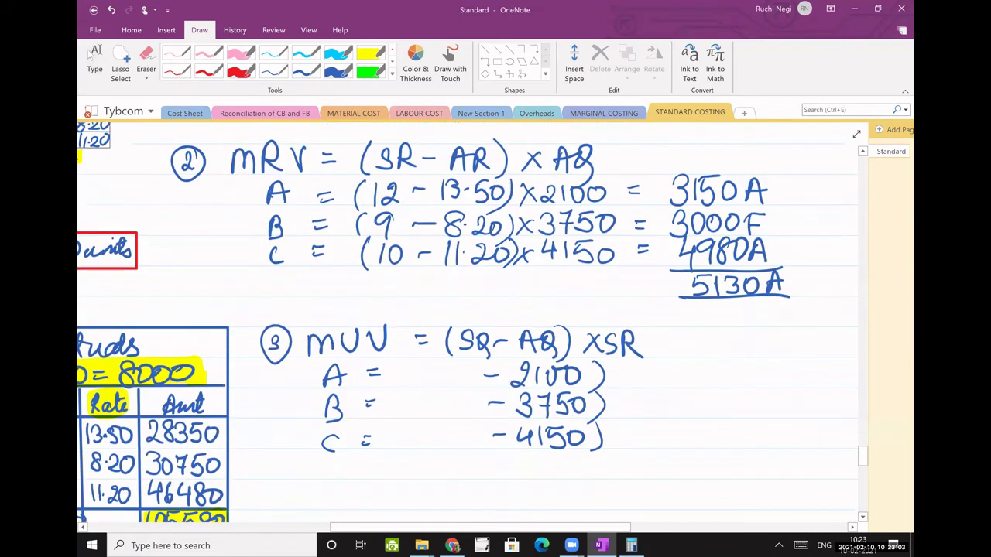
{"action": "left_click_drag", "start_coordinate": [401, 366], "coordinate": [400, 391]}
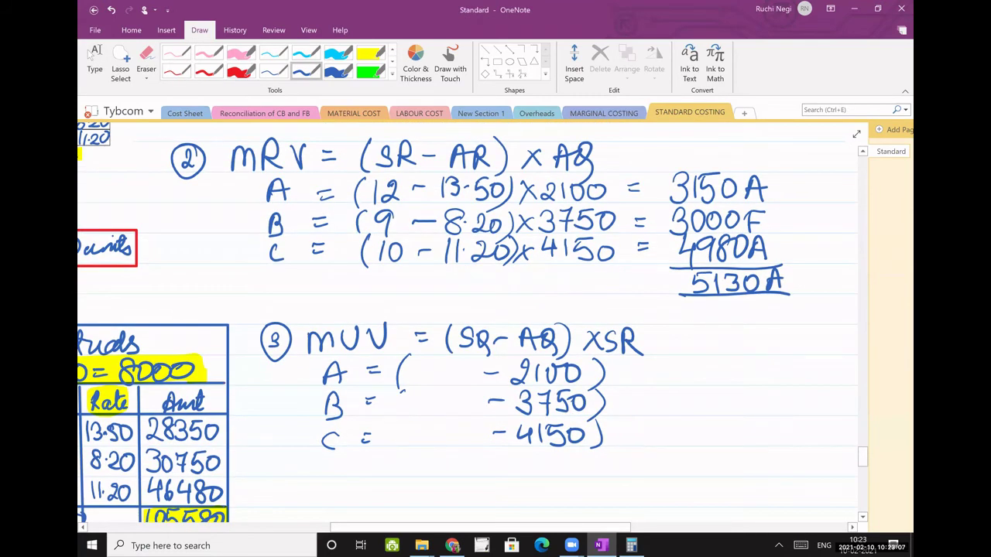
{"action": "left_click_drag", "start_coordinate": [403, 392], "coordinate": [402, 415]}
{"action": "left_click_drag", "start_coordinate": [404, 420], "coordinate": [405, 446]}
Step: Handwrite the revised standard quantities before the minus signs in the MUV rows: 2000 for A, 4000 for B and 4000 for C
{"action": "scroll", "coordinate": [465, 348], "scroll_direction": "left", "scroll_amount": 5}
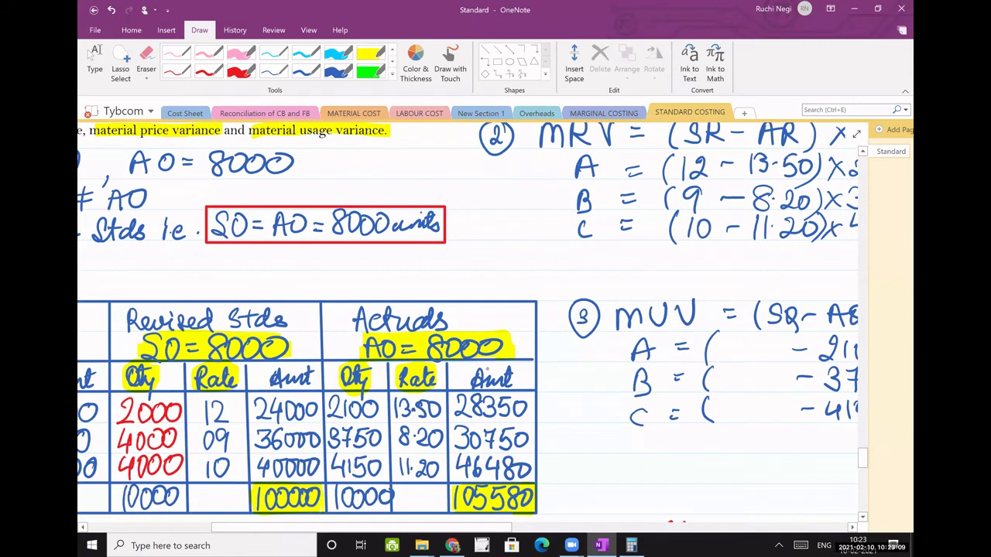
{"action": "scroll", "coordinate": [465, 348], "scroll_direction": "right", "scroll_amount": 4}
{"action": "left_click_drag", "start_coordinate": [453, 354], "coordinate": [472, 372]}
{"action": "left_click_drag", "start_coordinate": [484, 354], "coordinate": [485, 353]}
{"action": "left_click_drag", "start_coordinate": [497, 354], "coordinate": [500, 354]}
{"action": "left_click_drag", "start_coordinate": [513, 354], "coordinate": [521, 356]}
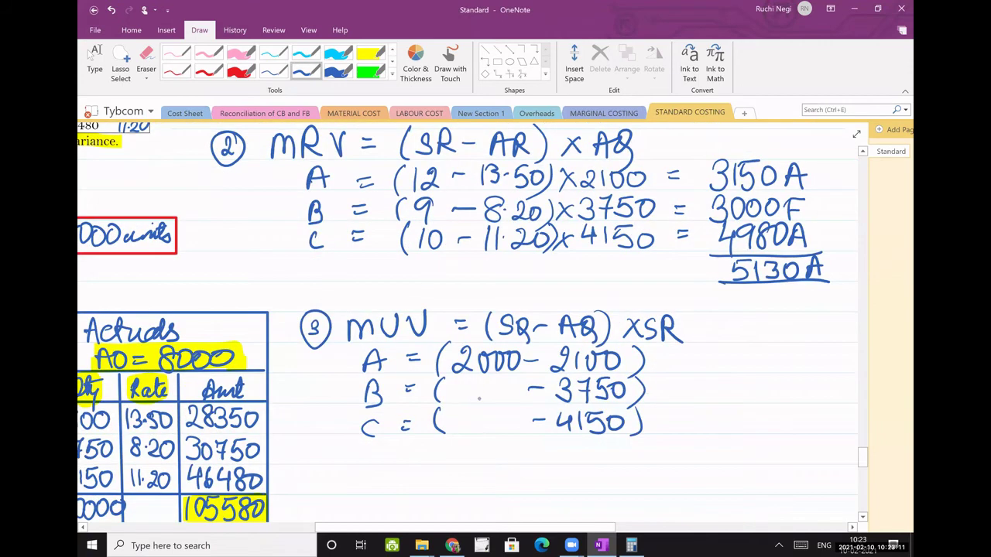
{"action": "mouse_move", "coordinate": [460, 380]}
{"action": "left_mouse_down"}
{"action": "mouse_move", "coordinate": [473, 422]}
{"action": "mouse_move", "coordinate": [530, 422]}
{"action": "left_mouse_up"}
Step: Handwrite the standard rates after the brackets in the MUV rows: × 12 = for A, × 9 = for B and × 10 = for C
{"action": "left_click_drag", "start_coordinate": [646, 361], "coordinate": [661, 374]}
{"action": "mouse_move", "coordinate": [661, 359]}
{"action": "left_mouse_down"}
{"action": "mouse_move", "coordinate": [646, 376]}
{"action": "mouse_move", "coordinate": [661, 404]}
{"action": "left_mouse_up"}
{"action": "mouse_move", "coordinate": [661, 391]}
{"action": "left_mouse_down"}
{"action": "mouse_move", "coordinate": [647, 405]}
{"action": "mouse_move", "coordinate": [660, 429]}
{"action": "left_mouse_up"}
{"action": "left_click_drag", "start_coordinate": [660, 413], "coordinate": [646, 431]}
{"action": "mouse_move", "coordinate": [682, 354]}
{"action": "left_mouse_down"}
{"action": "mouse_move", "coordinate": [681, 374]}
{"action": "mouse_move", "coordinate": [702, 371]}
{"action": "left_mouse_up"}
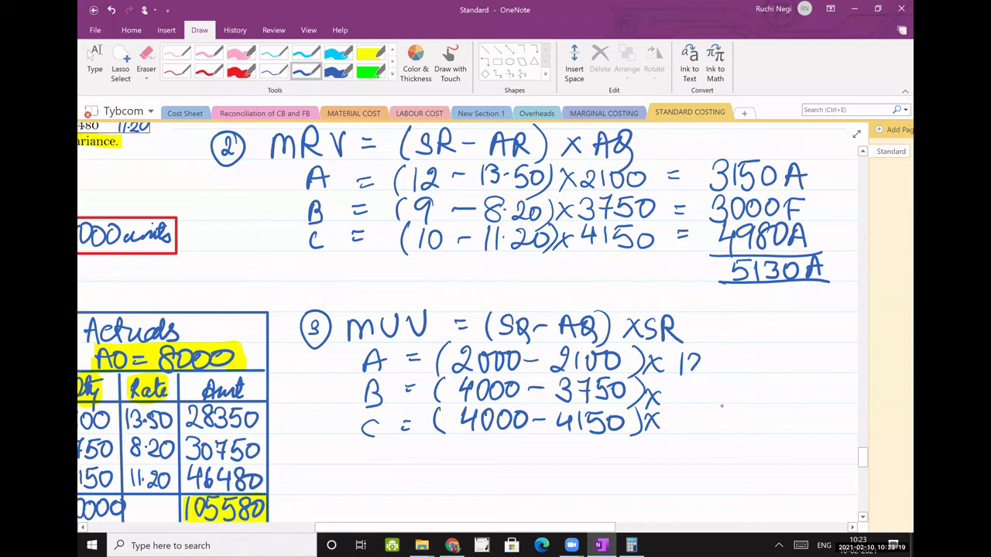
{"action": "left_click_drag", "start_coordinate": [714, 357], "coordinate": [728, 357]}
{"action": "left_click_drag", "start_coordinate": [714, 365], "coordinate": [728, 365]}
{"action": "left_click_drag", "start_coordinate": [700, 387], "coordinate": [697, 403]}
{"action": "left_click_drag", "start_coordinate": [714, 391], "coordinate": [720, 391]}
{"action": "left_click_drag", "start_coordinate": [714, 398], "coordinate": [721, 398]}
{"action": "left_click_drag", "start_coordinate": [677, 414], "coordinate": [676, 430]}
{"action": "left_click_drag", "start_coordinate": [694, 415], "coordinate": [693, 415]}
{"action": "left_click_drag", "start_coordinate": [706, 418], "coordinate": [720, 424]}
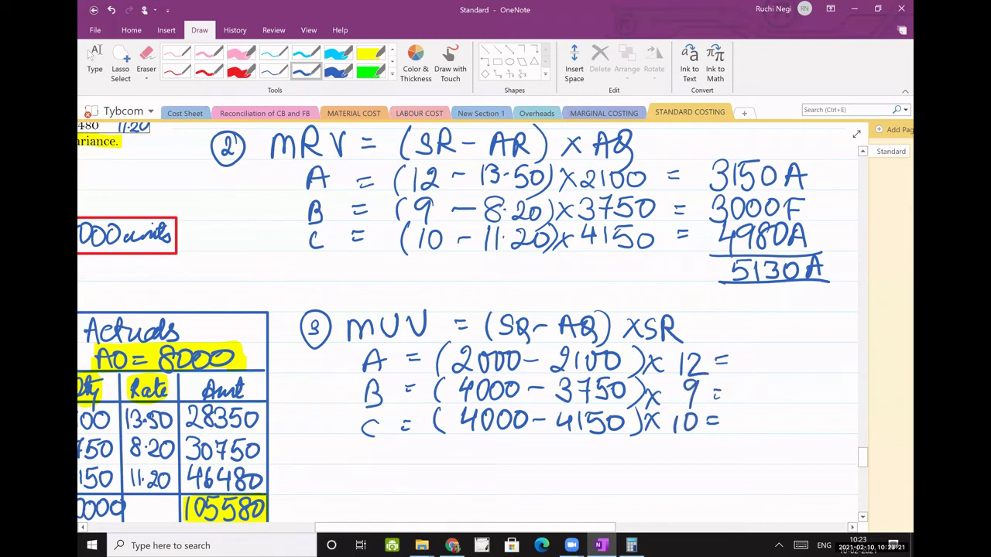
Step: Calculate (2000 − 2100) × 12 in Calculator and handwrite 1200 A as the MUV result for material A
{"action": "scroll", "coordinate": [468, 325], "scroll_direction": "left", "scroll_amount": 3}
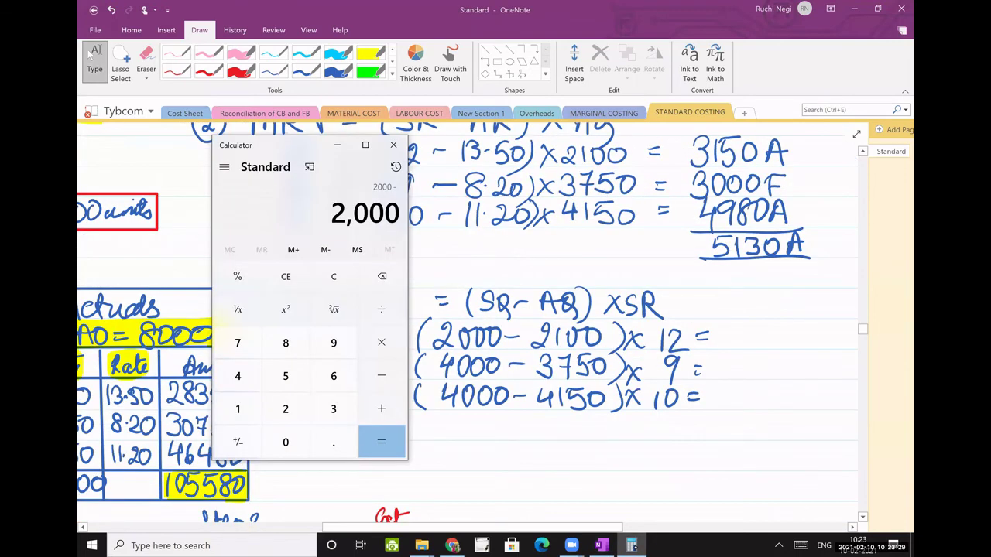
{"action": "type", "text": "2100*12"}
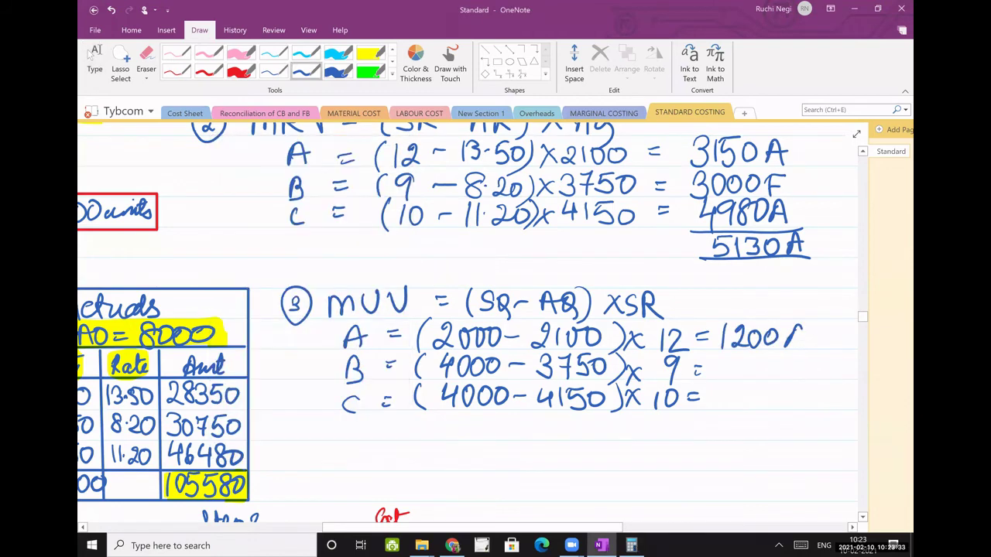
{"action": "left_click_drag", "start_coordinate": [797, 330], "coordinate": [806, 349]}
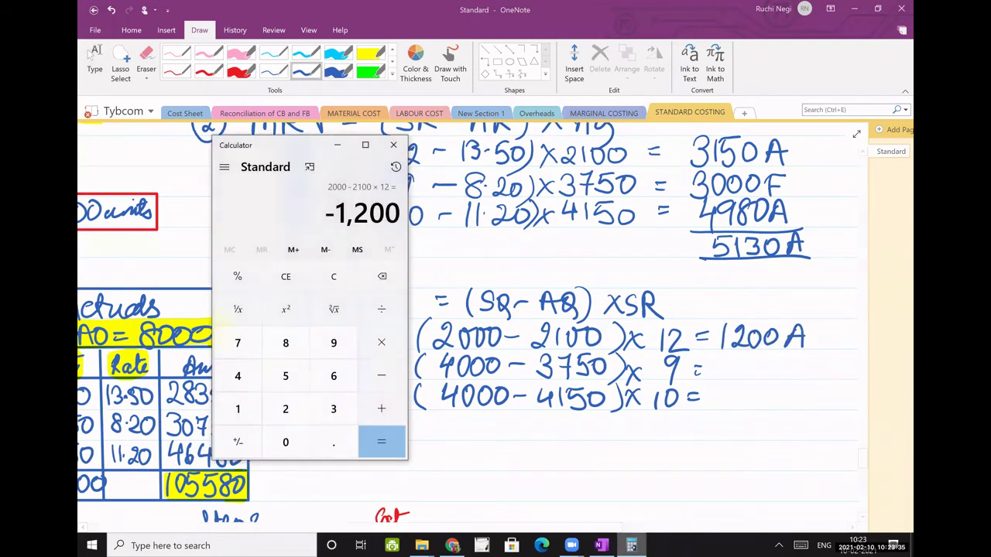
{"action": "type", "text": "4"}
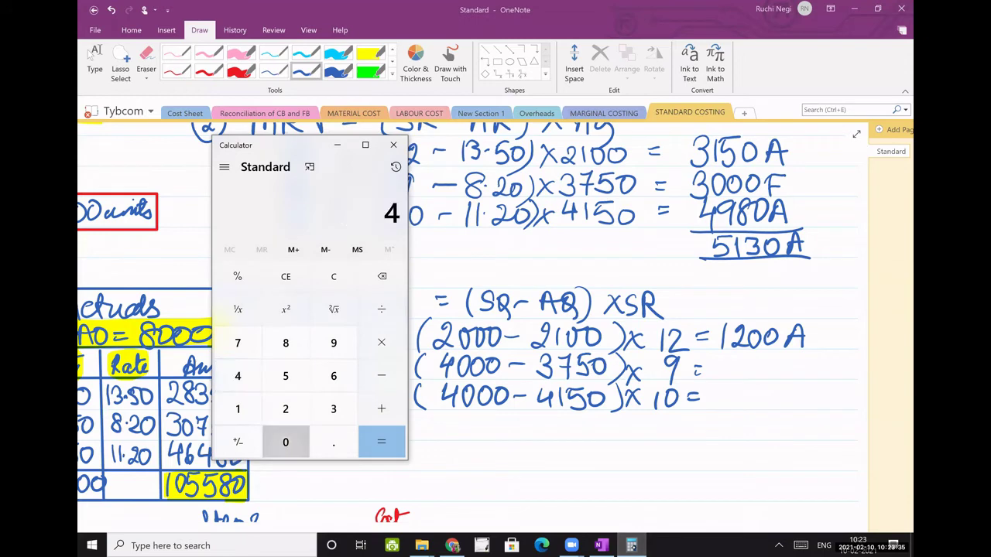
{"action": "type", "text": "000-2750"}
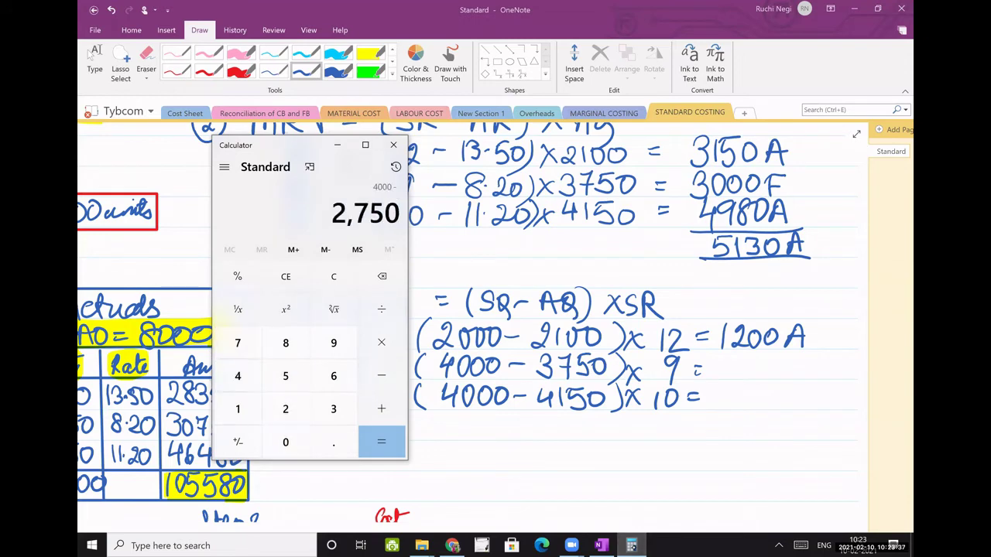
{"action": "left_click", "coordinate": [334, 277]}
{"action": "left_click", "coordinate": [334, 276]}
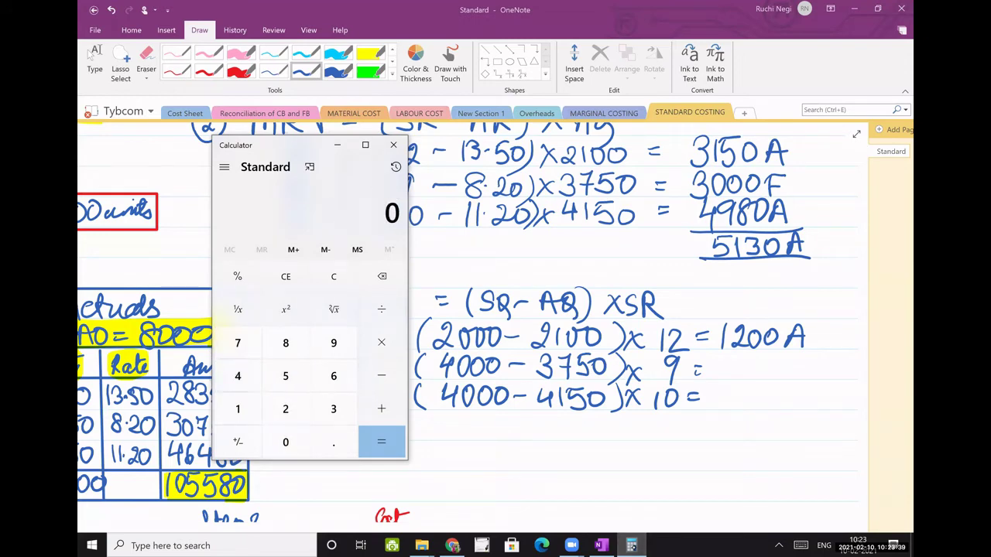
Step: Calculate (4000 − 3750) × 9 in Calculator and handwrite 2250 F as the MUV result for material B
{"action": "left_click", "coordinate": [237, 376]}
{"action": "type", "text": "4000-375"}
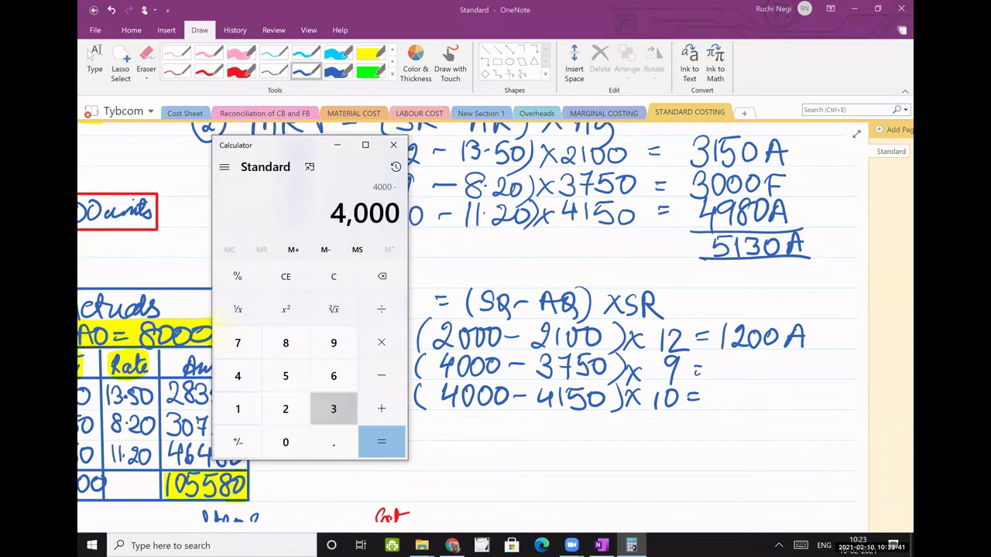
{"action": "type", "text": "0*"}
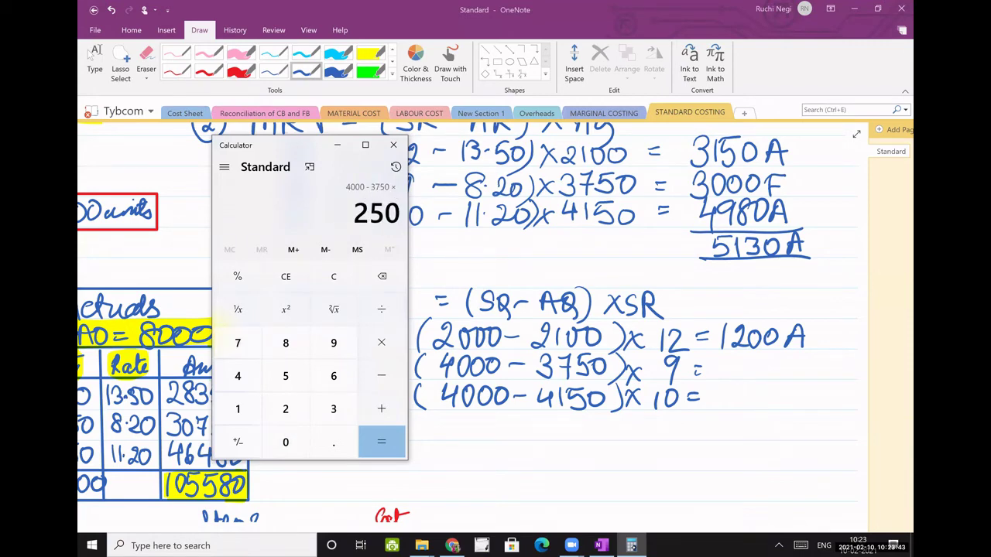
{"action": "type", "text": "9="}
{"action": "key", "text": "alt+Tab"}
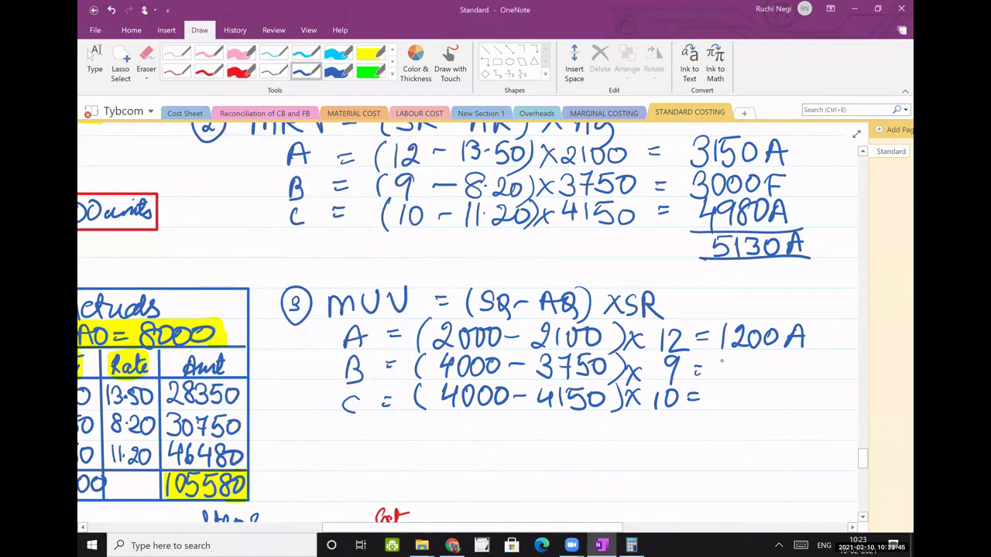
{"action": "mouse_move", "coordinate": [717, 355]}
{"action": "left_mouse_down"}
{"action": "mouse_move", "coordinate": [736, 374]}
{"action": "mouse_move", "coordinate": [754, 364]}
{"action": "mouse_move", "coordinate": [751, 378]}
{"action": "left_mouse_up"}
{"action": "mouse_move", "coordinate": [779, 358]}
{"action": "left_mouse_down"}
{"action": "mouse_move", "coordinate": [780, 373]}
{"action": "mouse_move", "coordinate": [782, 354]}
{"action": "mouse_move", "coordinate": [791, 373]}
{"action": "left_mouse_up"}
{"action": "mouse_move", "coordinate": [794, 352]}
{"action": "left_mouse_down"}
{"action": "mouse_move", "coordinate": [810, 350]}
{"action": "mouse_move", "coordinate": [805, 362]}
{"action": "left_mouse_up"}
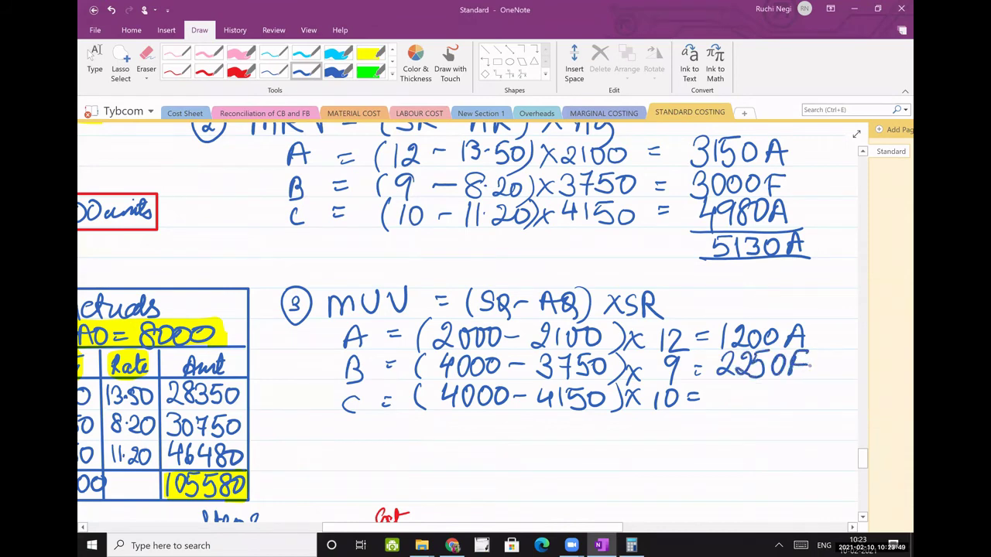
Step: Calculate (4000 − 4150) × 10 in Calculator for the usage variance of material C
{"action": "left_click", "coordinate": [632, 545]}
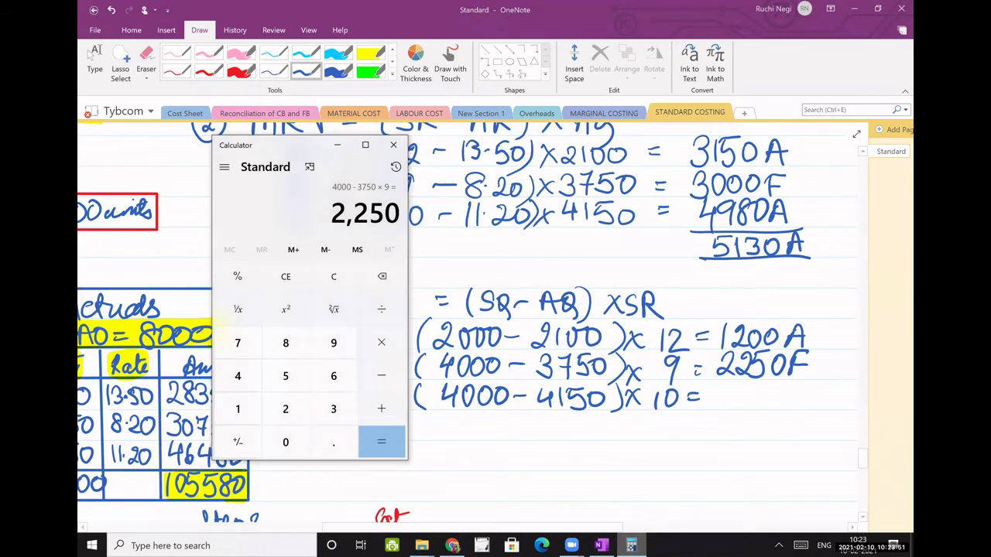
{"action": "type", "text": "1"}
{"action": "key", "text": "BackSpace"}
{"action": "type", "text": "4000"}
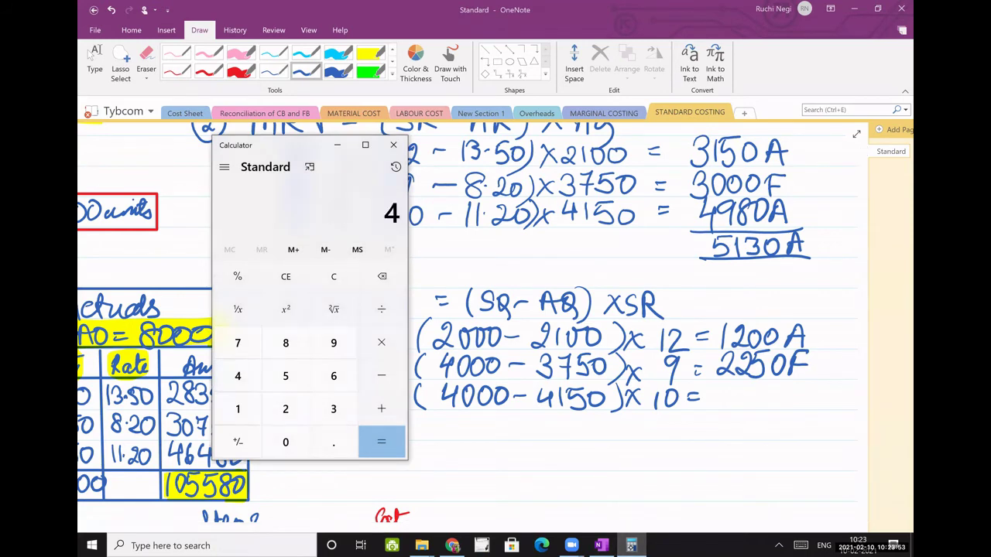
{"action": "key", "text": "minus"}
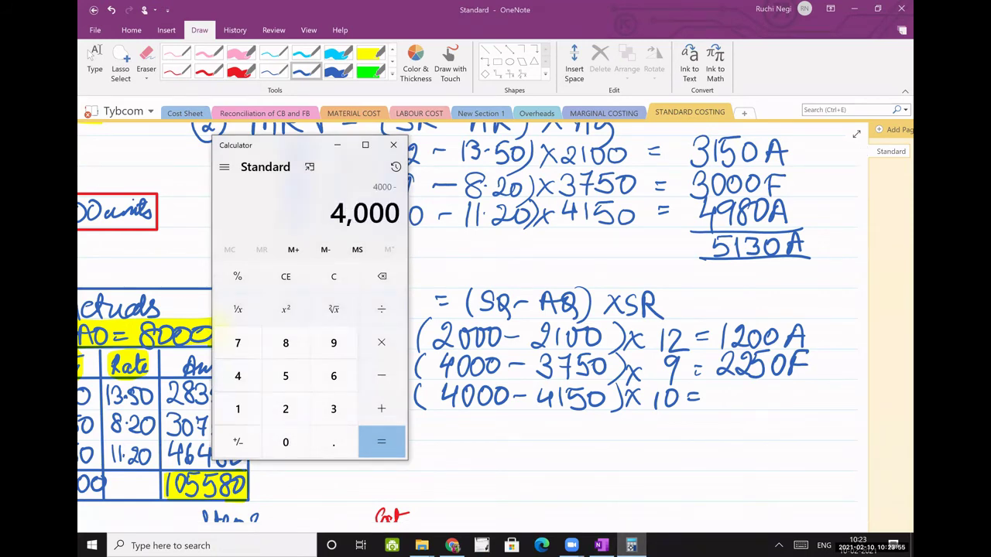
{"action": "type", "text": "4150"}
{"action": "key", "text": "asterisk"}
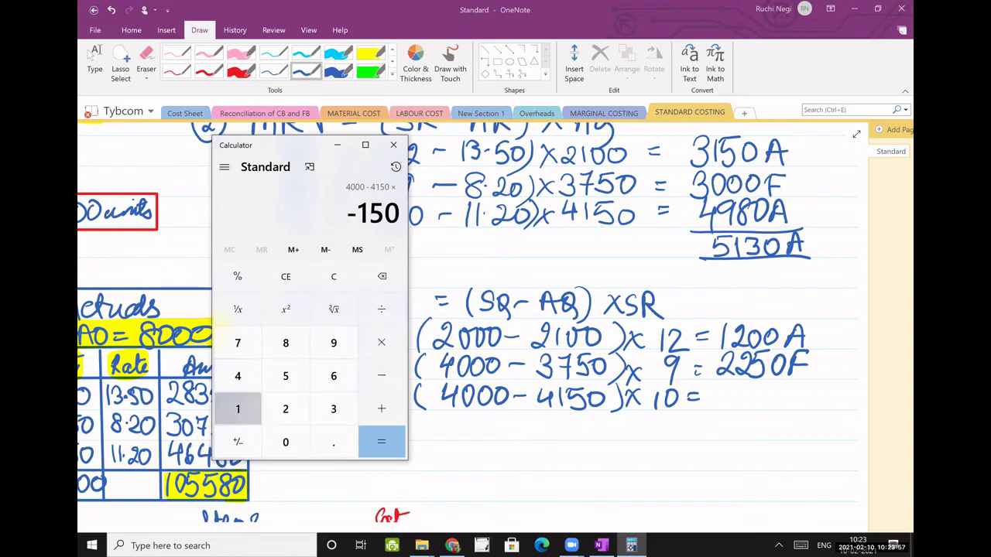
{"action": "type", "text": "10"}
{"action": "key", "text": "Return"}
Step: Handwrite 1500 A as the MUV result for material C and draw two total lines below it
{"action": "key", "text": "alt+Tab"}
{"action": "mouse_move", "coordinate": [726, 381]}
{"action": "left_mouse_down"}
{"action": "mouse_move", "coordinate": [727, 409]}
{"action": "mouse_move", "coordinate": [760, 389]}
{"action": "left_mouse_up"}
{"action": "left_click_drag", "start_coordinate": [776, 388], "coordinate": [778, 390]}
{"action": "mouse_move", "coordinate": [786, 406]}
{"action": "left_mouse_down"}
{"action": "mouse_move", "coordinate": [795, 383]}
{"action": "mouse_move", "coordinate": [799, 407]}
{"action": "left_mouse_up"}
{"action": "left_click_drag", "start_coordinate": [785, 398], "coordinate": [804, 397]}
{"action": "left_click_drag", "start_coordinate": [708, 415], "coordinate": [820, 405]}
{"action": "left_click_drag", "start_coordinate": [710, 446], "coordinate": [811, 441]}
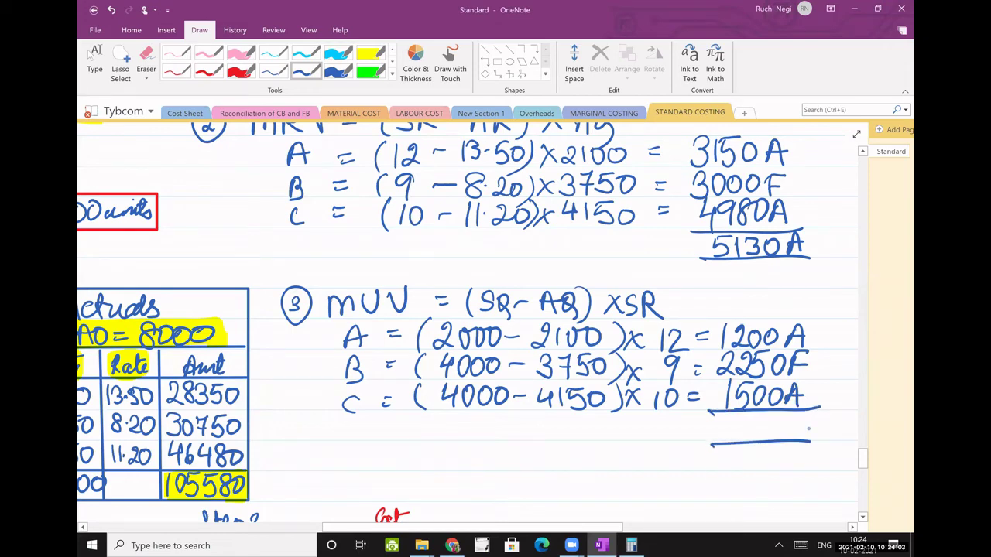
Step: Bracket the MUV results of A and B with a dash beside them and calculate 1200 − 2250 in Calculator
{"action": "scroll", "coordinate": [468, 324], "scroll_direction": "right", "scroll_amount": 1}
{"action": "scroll", "coordinate": [774, 357], "scroll_direction": "right", "scroll_amount": 3}
{"action": "mouse_move", "coordinate": [740, 335]}
{"action": "left_mouse_down"}
{"action": "mouse_move", "coordinate": [747, 375]}
{"action": "mouse_move", "coordinate": [783, 358]}
{"action": "left_mouse_up"}
{"action": "left_click", "coordinate": [634, 546]}
{"action": "type", "text": "1,500"}
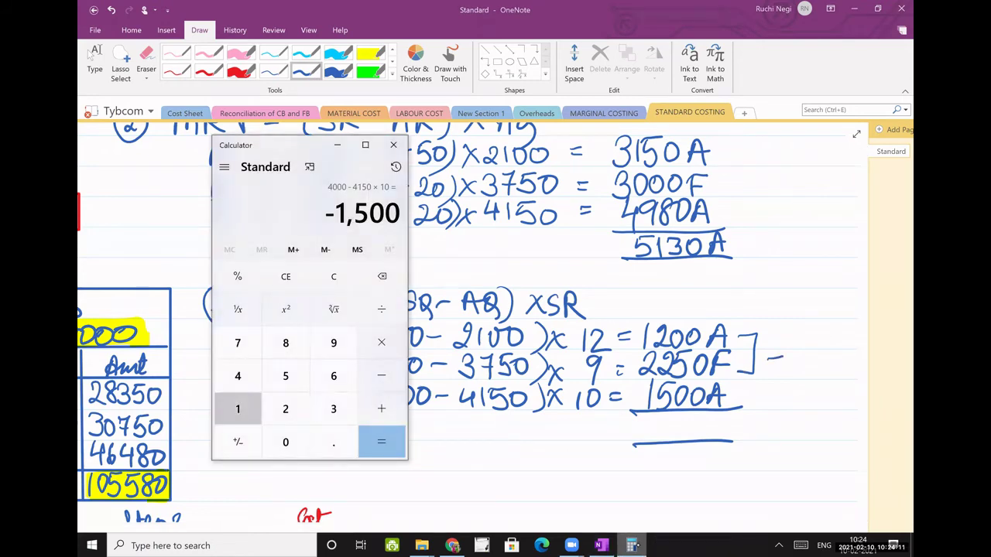
{"action": "type", "text": "200 - 2250"}
{"action": "key", "text": "Return"}
Step: Handwrite 1050 after the dash beside the bracket, link it to C's result with a curved line and add a plus sign
{"action": "left_click", "coordinate": [631, 545]}
{"action": "mouse_move", "coordinate": [801, 359]}
{"action": "left_mouse_down"}
{"action": "mouse_move", "coordinate": [807, 370]}
{"action": "mouse_move", "coordinate": [793, 374]}
{"action": "left_mouse_up"}
{"action": "left_click_drag", "start_coordinate": [817, 360], "coordinate": [810, 376]}
{"action": "mouse_move", "coordinate": [827, 358]}
{"action": "left_mouse_down"}
{"action": "mouse_move", "coordinate": [836, 370]}
{"action": "mouse_move", "coordinate": [827, 359]}
{"action": "mouse_move", "coordinate": [769, 373]}
{"action": "mouse_move", "coordinate": [734, 395]}
{"action": "left_mouse_up"}
{"action": "mouse_move", "coordinate": [751, 390]}
{"action": "left_mouse_down"}
{"action": "mouse_move", "coordinate": [778, 395]}
{"action": "mouse_move", "coordinate": [769, 410]}
{"action": "left_mouse_up"}
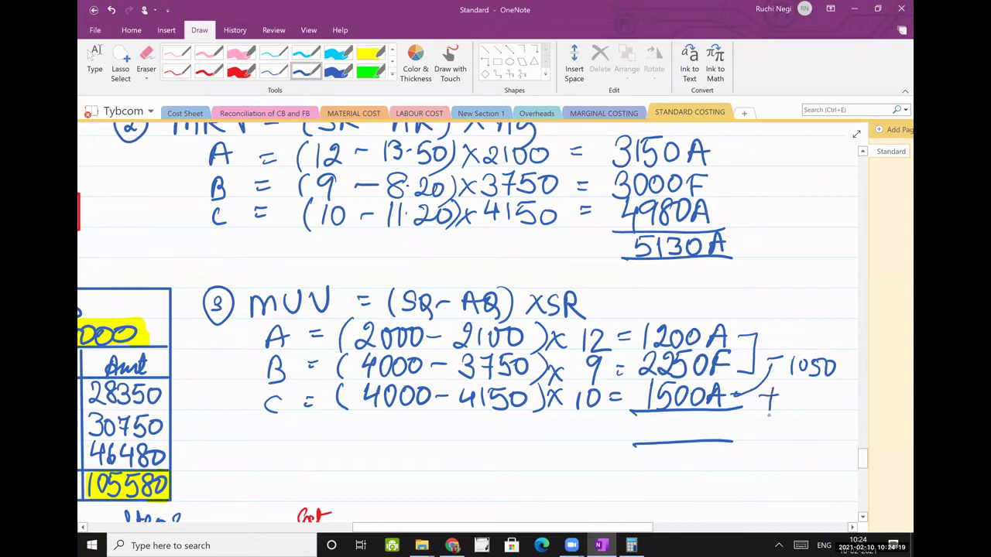
Step: Subtract 1500 from the running result in Calculator and handwrite 2550 A between the MUV total lines
{"action": "key", "text": "alt+Tab"}
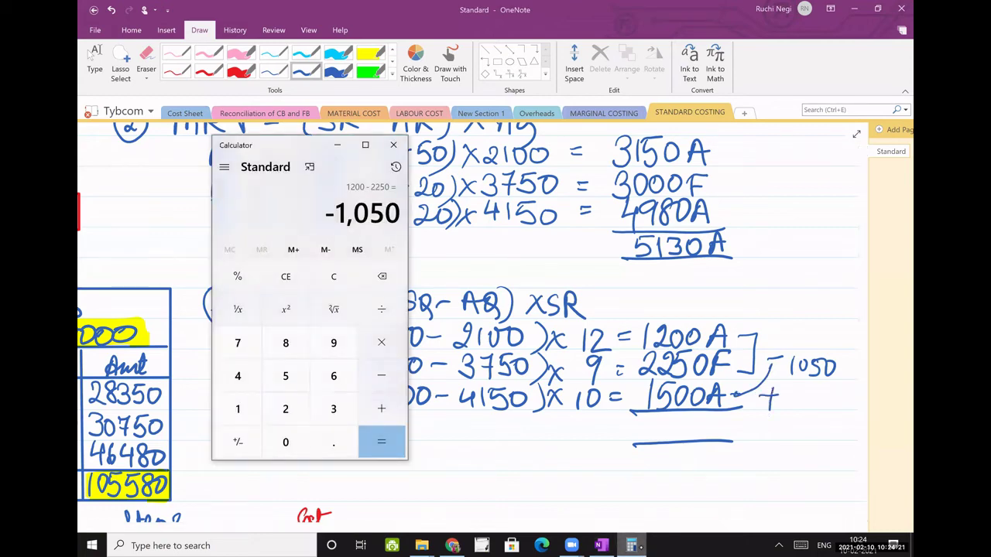
{"action": "key", "text": "minus"}
{"action": "type", "text": "1500"}
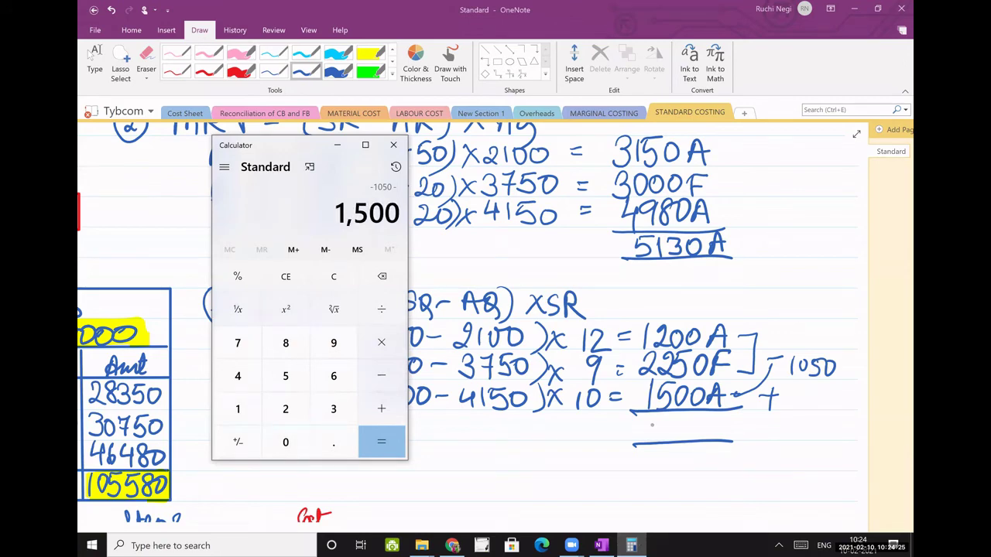
{"action": "left_click_drag", "start_coordinate": [647, 419], "coordinate": [663, 438]}
{"action": "mouse_move", "coordinate": [679, 418]}
{"action": "left_mouse_down"}
{"action": "mouse_move", "coordinate": [673, 438]}
{"action": "mouse_move", "coordinate": [723, 434]}
{"action": "mouse_move", "coordinate": [742, 418]}
{"action": "mouse_move", "coordinate": [753, 427]}
{"action": "left_mouse_up"}
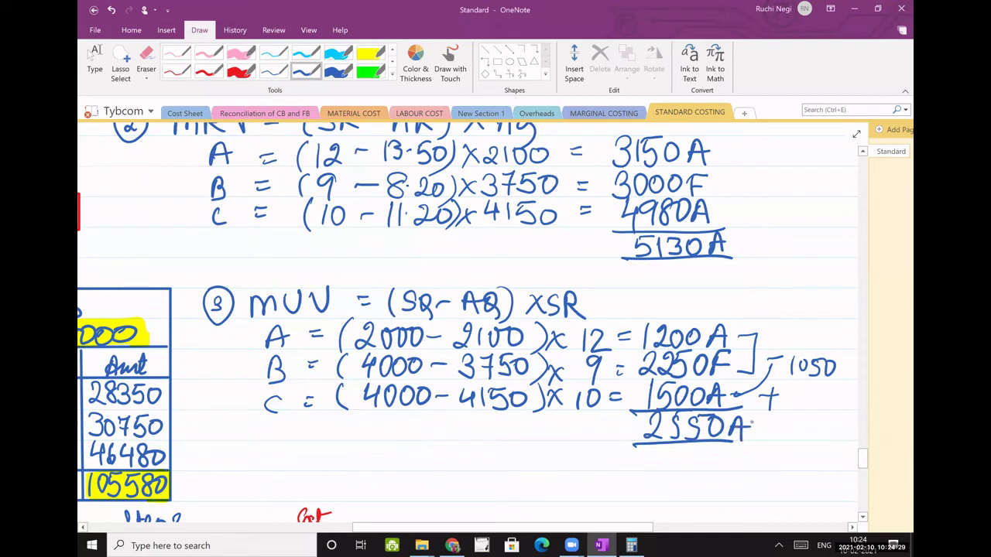
Step: Erase the bracket, −1050, linking line and plus-sign notes beside the MUV results, and switch back to the blue pen
{"action": "mouse_move", "coordinate": [789, 364]}
{"action": "left_mouse_down"}
{"action": "mouse_move", "coordinate": [765, 392]}
{"action": "mouse_move", "coordinate": [795, 405]}
{"action": "mouse_move", "coordinate": [832, 362]}
{"action": "left_mouse_up"}
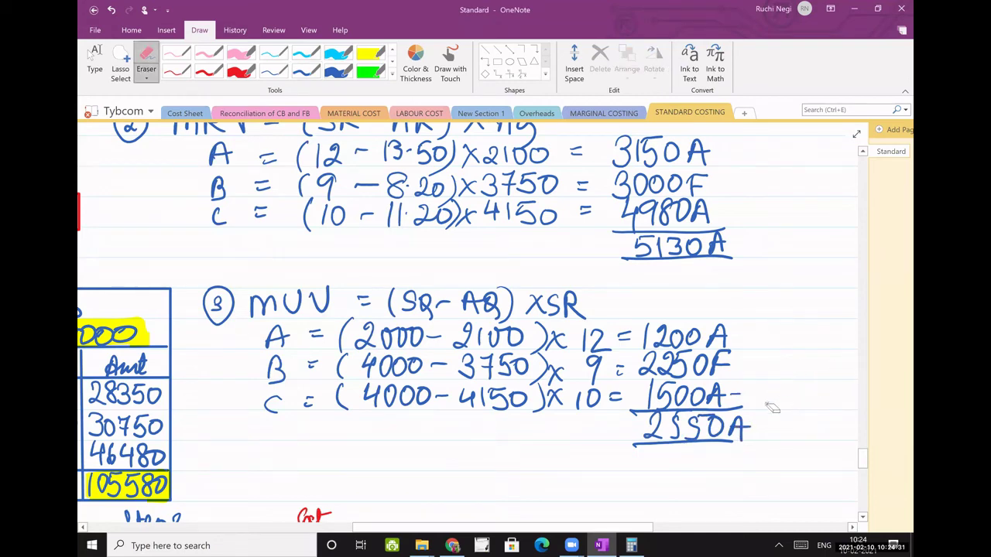
{"action": "left_click_drag", "start_coordinate": [772, 408], "coordinate": [778, 382]}
{"action": "left_click", "coordinate": [306, 69]}
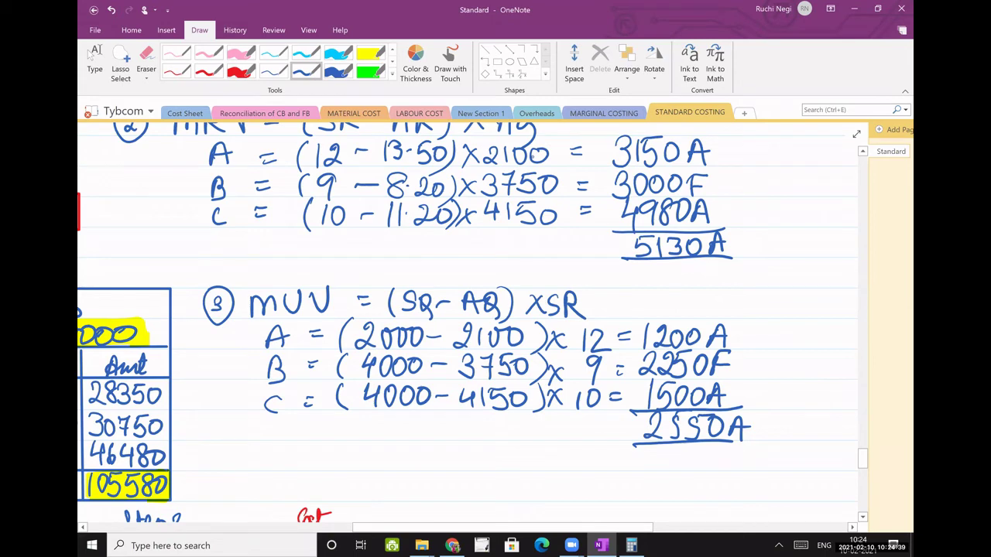
Step: Leave inking and look through the finished MUV working and the labour variance chart below it, from LCV to LITV, LMV and LEV
{"action": "left_click", "coordinate": [92, 56]}
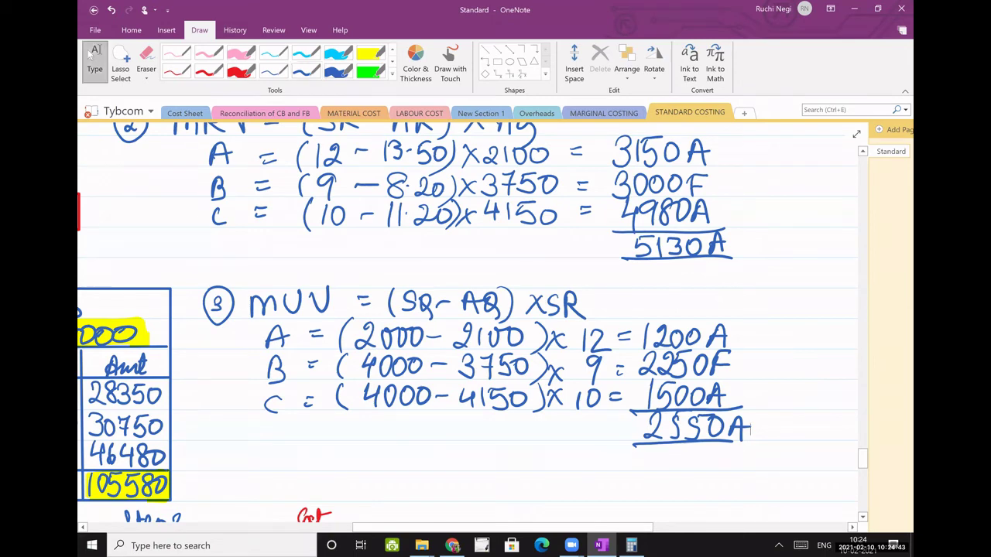
{"action": "scroll", "coordinate": [522, 485], "scroll_direction": "up", "scroll_amount": 1}
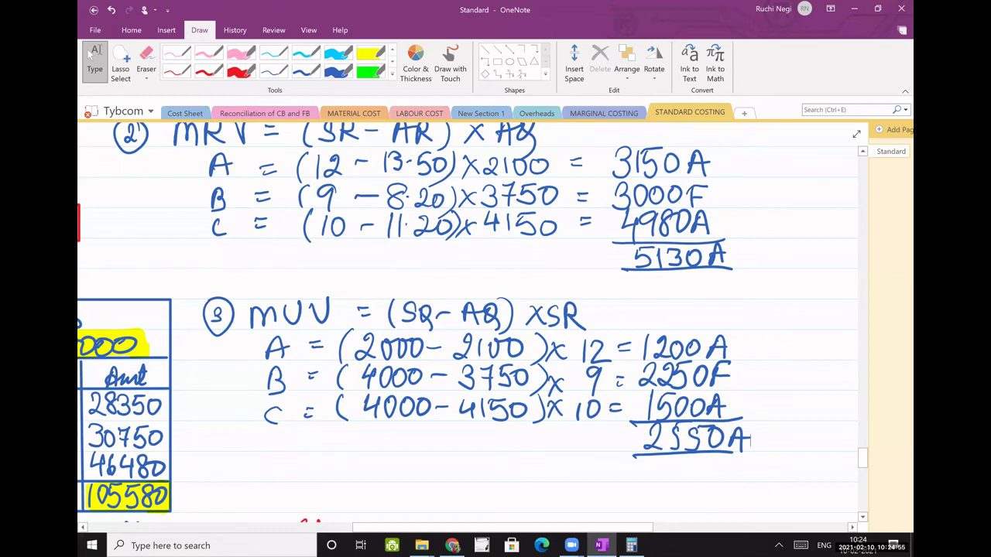
{"action": "scroll", "coordinate": [473, 325], "scroll_direction": "down", "scroll_amount": 1}
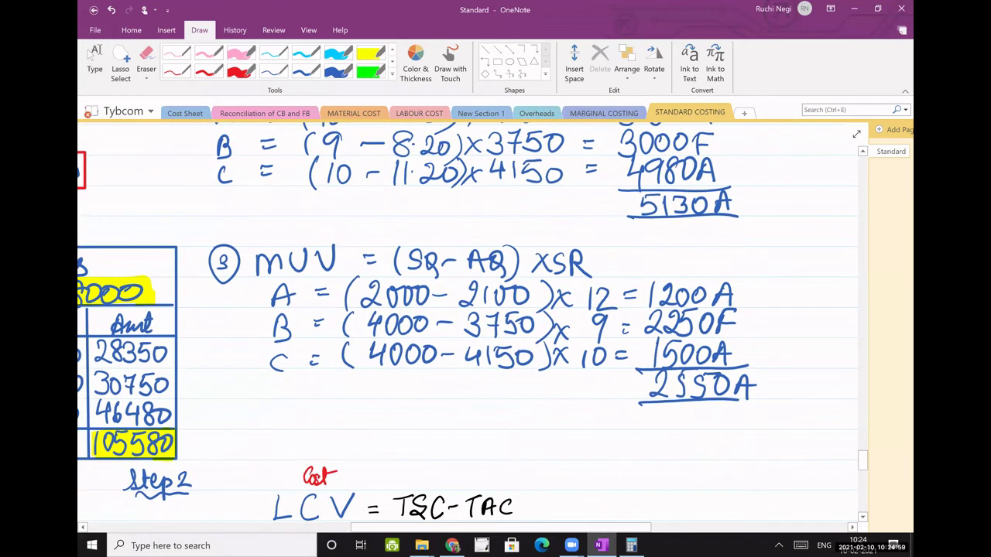
{"action": "scroll", "coordinate": [743, 381], "scroll_direction": "right", "scroll_amount": 1}
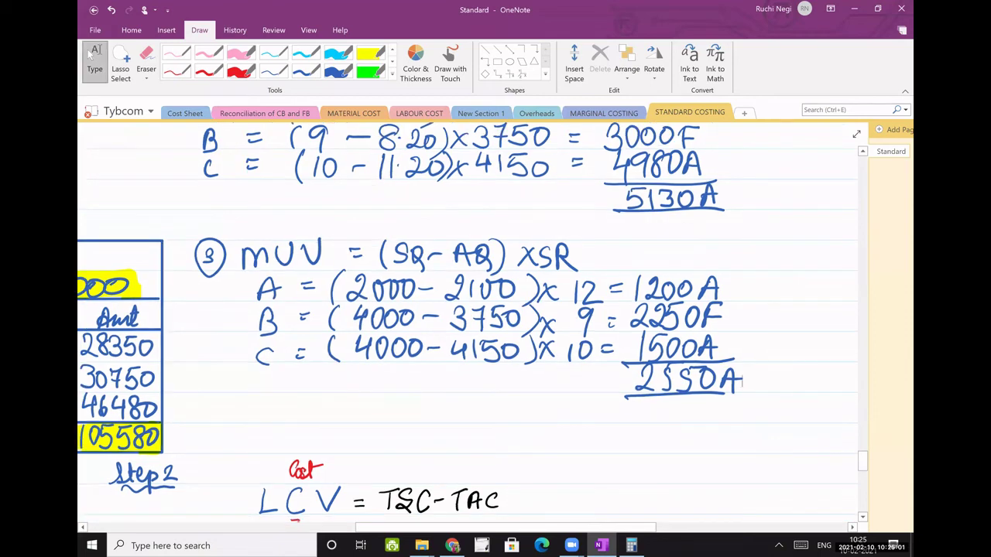
{"action": "scroll", "coordinate": [743, 381], "scroll_direction": "down", "scroll_amount": 3}
{"action": "scroll", "coordinate": [743, 381], "scroll_direction": "left", "scroll_amount": 2}
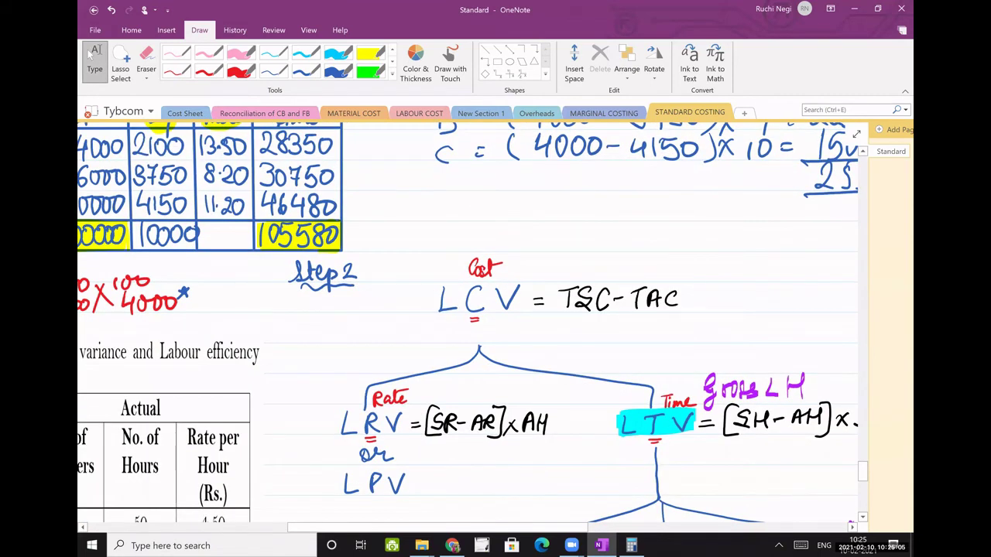
{"action": "scroll", "coordinate": [468, 325], "scroll_direction": "down", "scroll_amount": 4}
{"action": "scroll", "coordinate": [468, 325], "scroll_direction": "right", "scroll_amount": 1}
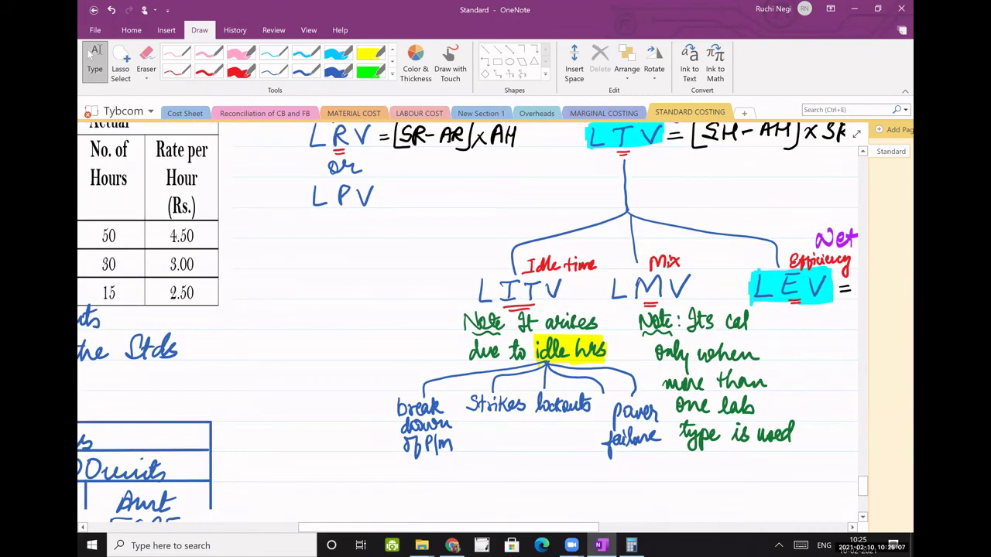
{"action": "scroll", "coordinate": [467, 326], "scroll_direction": "down", "scroll_amount": 2}
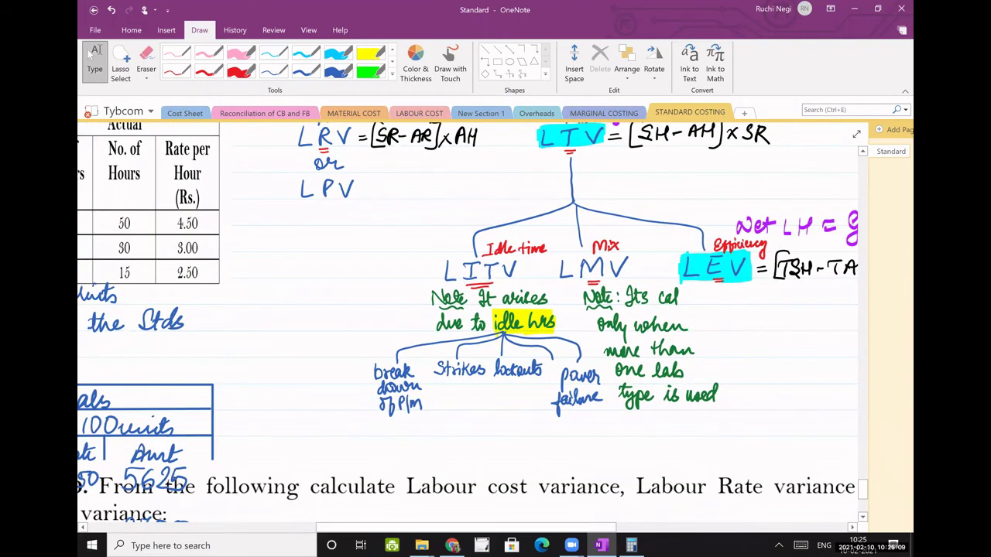
Step: Lasso the whole labour variance chart with its Step 2 heading, formulas and notes, and copy it
{"action": "scroll", "coordinate": [468, 325], "scroll_direction": "down", "scroll_amount": 1}
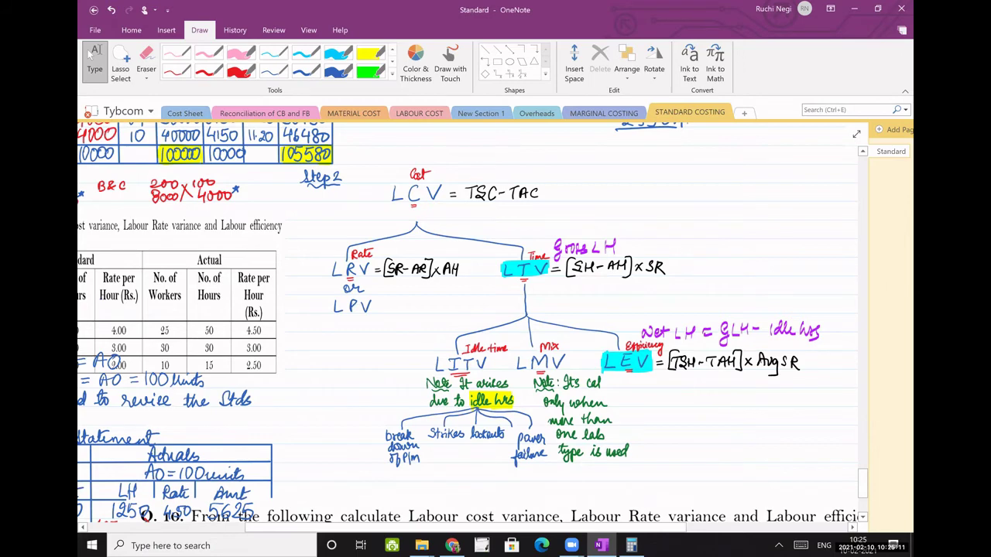
{"action": "left_click", "coordinate": [121, 62]}
{"action": "scroll", "coordinate": [434, 174], "scroll_direction": "down", "scroll_amount": 1}
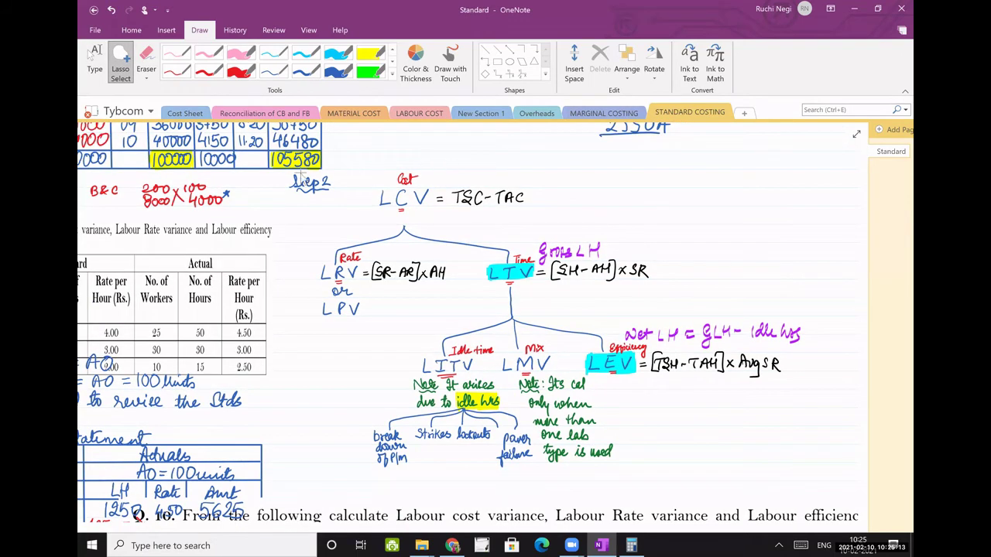
{"action": "mouse_move", "coordinate": [282, 360]}
{"action": "left_mouse_down"}
{"action": "mouse_move", "coordinate": [468, 494]}
{"action": "mouse_move", "coordinate": [797, 325]}
{"action": "mouse_move", "coordinate": [540, 167]}
{"action": "left_mouse_up"}
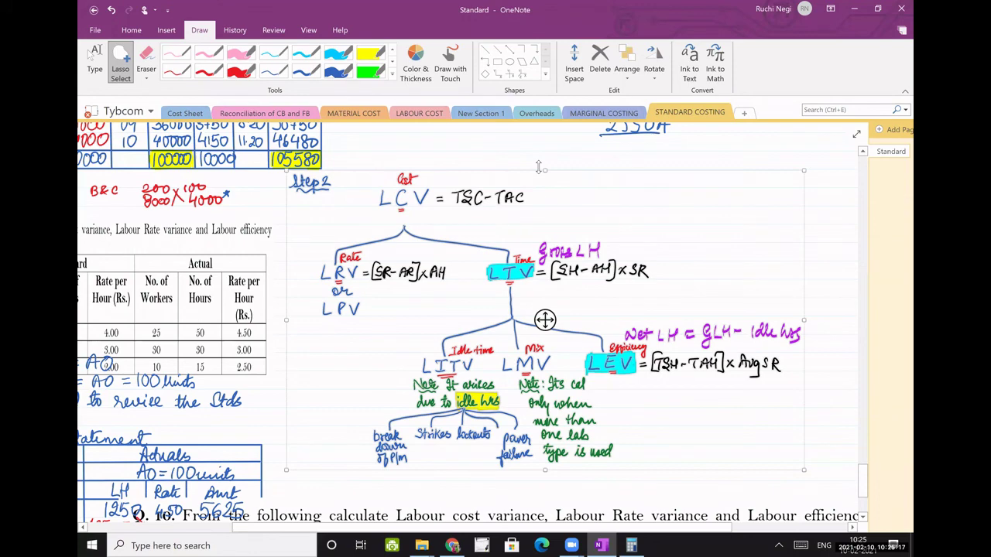
{"action": "left_click", "coordinate": [91, 54]}
{"action": "left_click", "coordinate": [545, 320]}
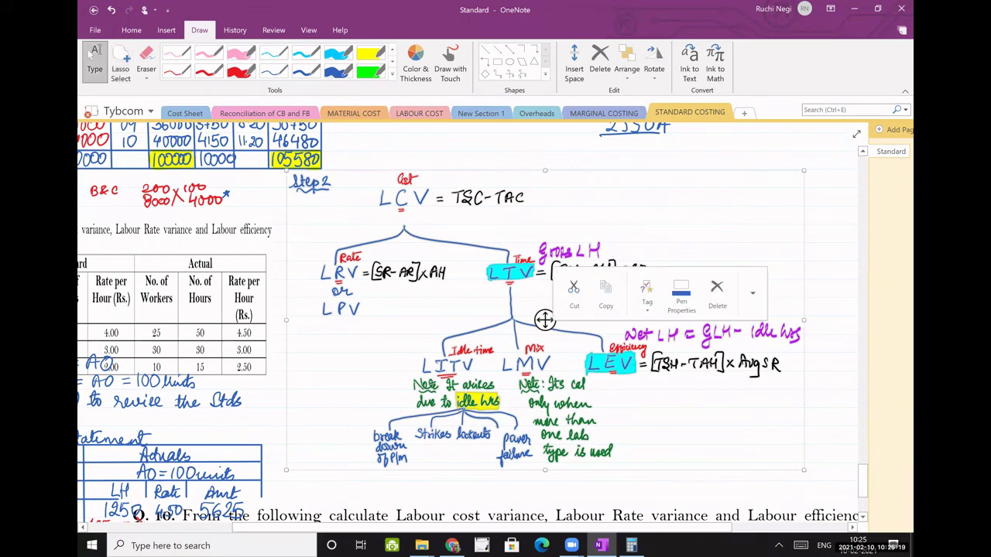
{"action": "key", "text": "ctrl+c"}
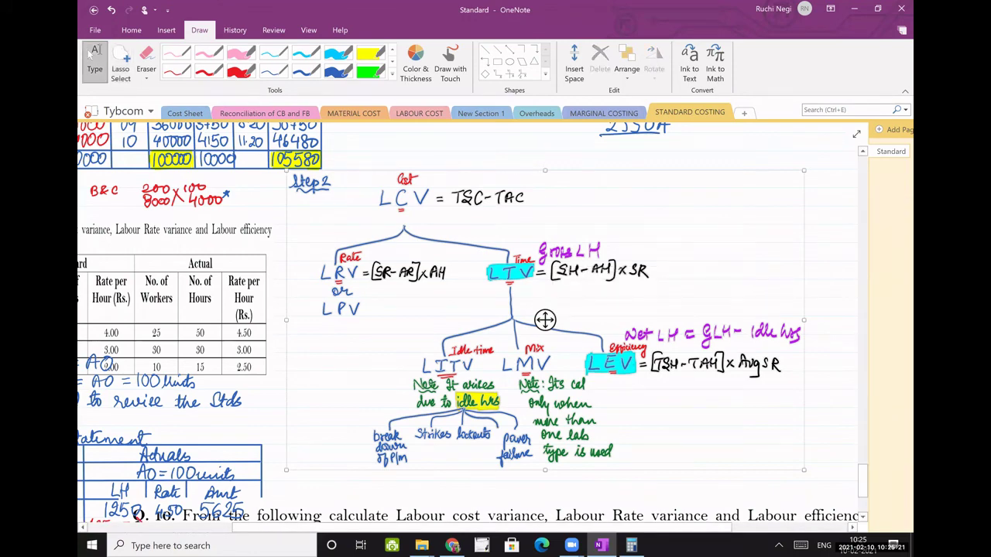
Step: Paste the labour variance chart into the blank space below the large Q. 10 worker table
{"action": "scroll", "coordinate": [545, 320], "scroll_direction": "down", "scroll_amount": 4}
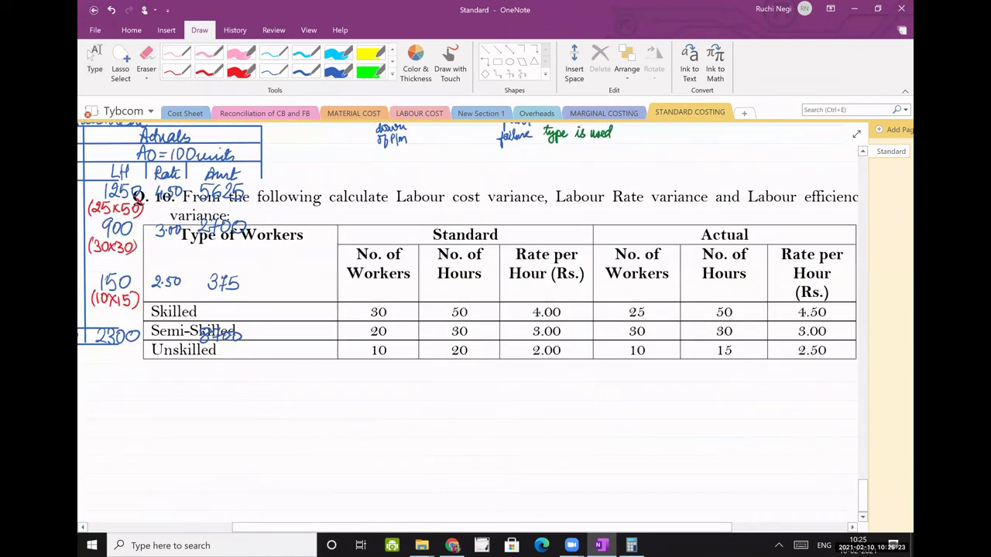
{"action": "scroll", "coordinate": [468, 327], "scroll_direction": "down", "scroll_amount": 3}
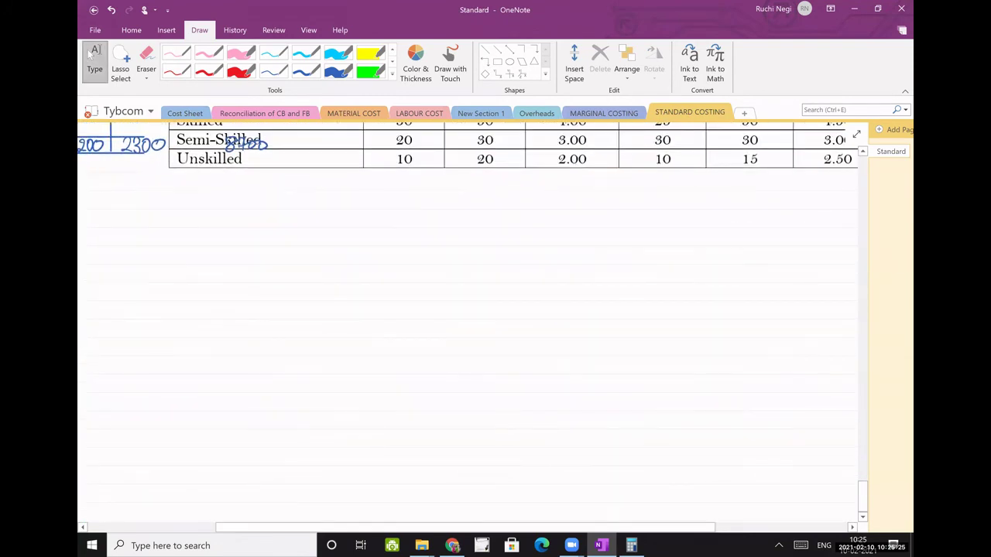
{"action": "left_click", "coordinate": [483, 310]}
{"action": "key", "text": "ctrl+v"}
{"action": "scroll", "coordinate": [482, 310], "scroll_direction": "up", "scroll_amount": 2}
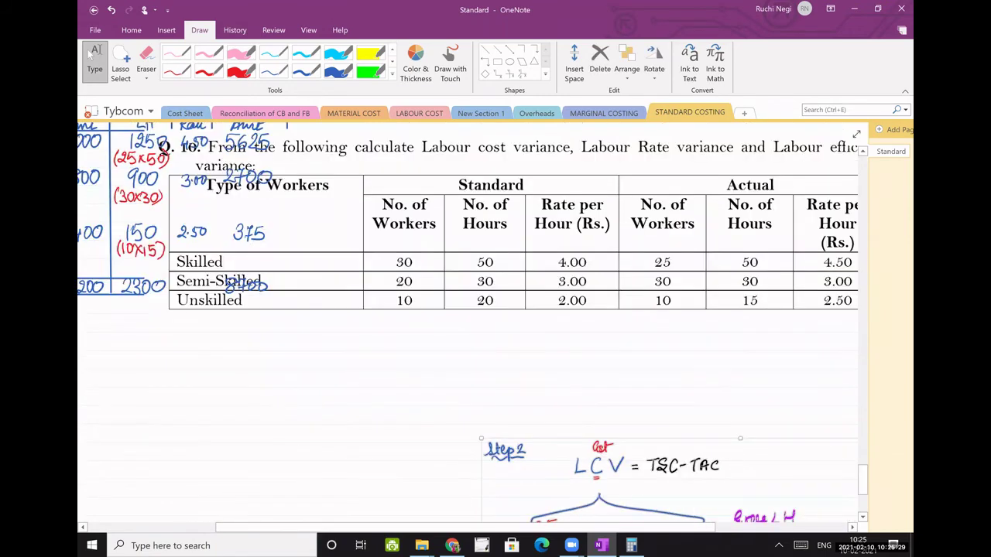
Step: Move the large Q. 10 question picture clear of the handwriting, directly beneath the Labour Cost Statement
{"action": "key", "text": "ctrl+v"}
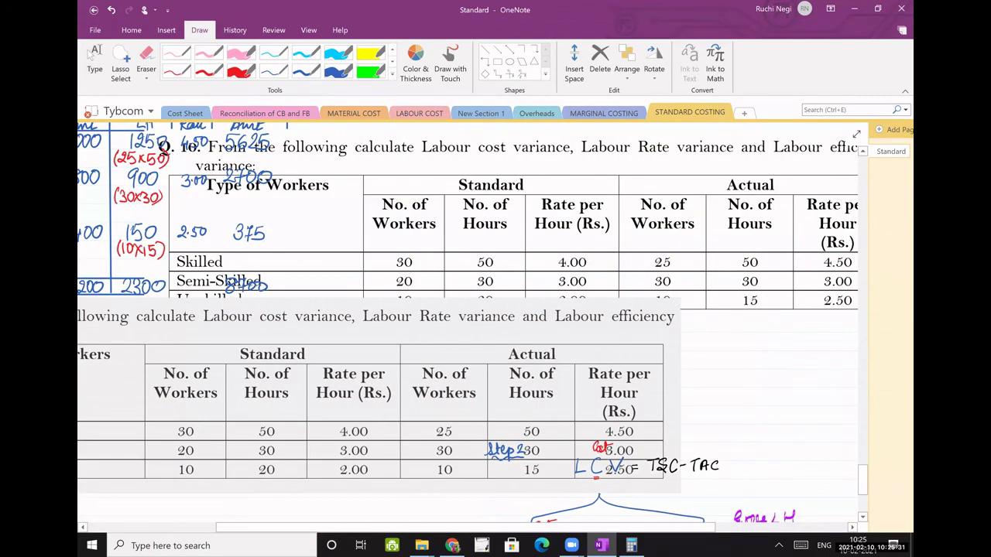
{"action": "left_click_drag", "start_coordinate": [302, 397], "coordinate": [171, 506]}
{"action": "scroll", "coordinate": [468, 326], "scroll_direction": "left", "scroll_amount": 3}
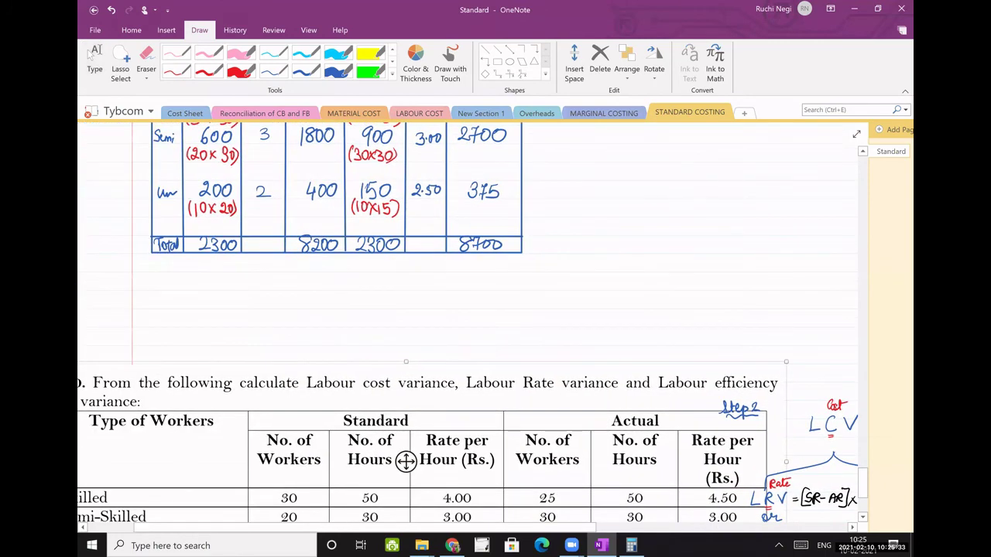
{"action": "left_click_drag", "start_coordinate": [406, 460], "coordinate": [427, 387]}
{"action": "scroll", "coordinate": [577, 396], "scroll_direction": "down", "scroll_amount": 3}
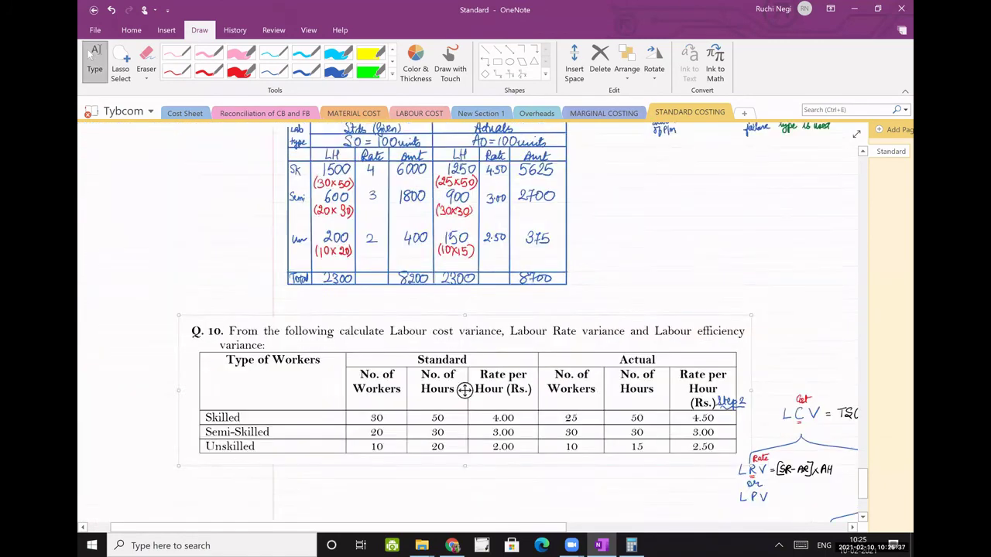
Step: Lasso and delete the original labour variance chart beside the small Q. 10 question, erasing its leftover ink
{"action": "scroll", "coordinate": [465, 390], "scroll_direction": "down", "scroll_amount": 1}
{"action": "scroll", "coordinate": [480, 393], "scroll_direction": "down", "scroll_amount": 1}
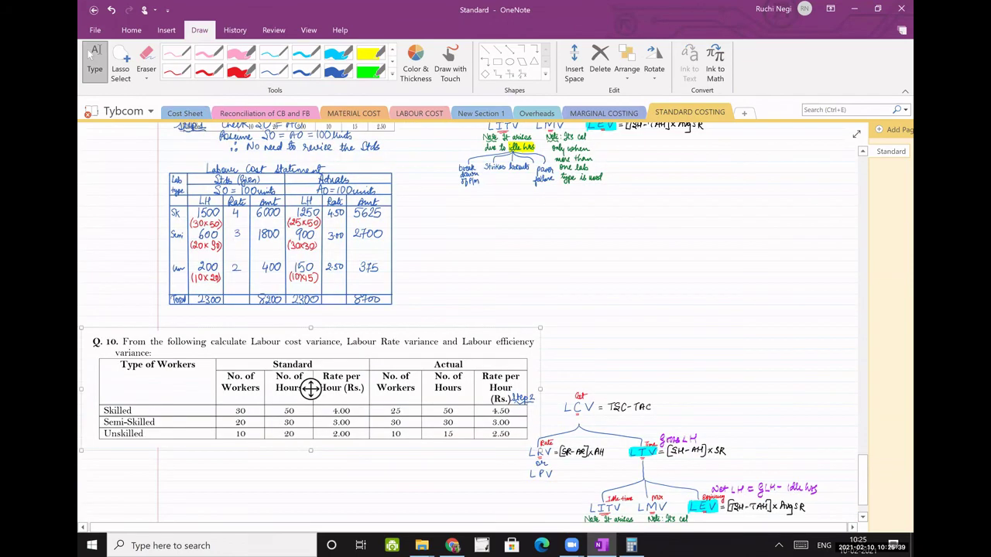
{"action": "scroll", "coordinate": [310, 389], "scroll_direction": "up", "scroll_amount": 1}
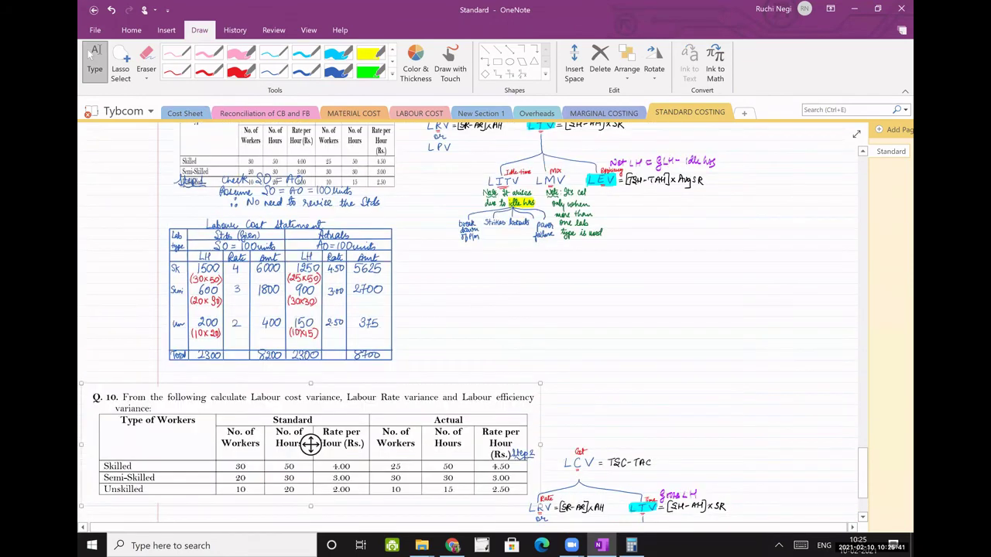
{"action": "scroll", "coordinate": [310, 443], "scroll_direction": "up", "scroll_amount": 2}
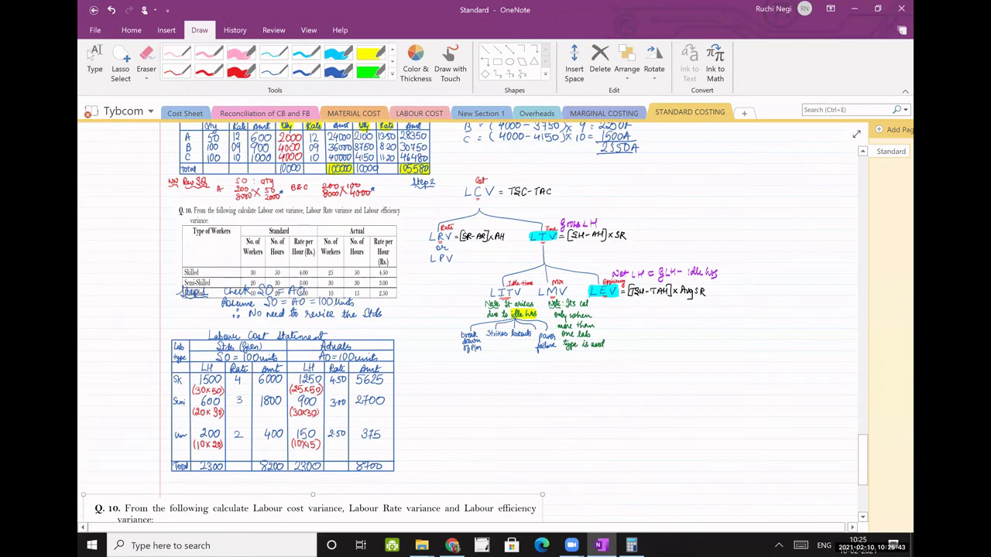
{"action": "scroll", "coordinate": [473, 201], "scroll_direction": "up", "scroll_amount": 2}
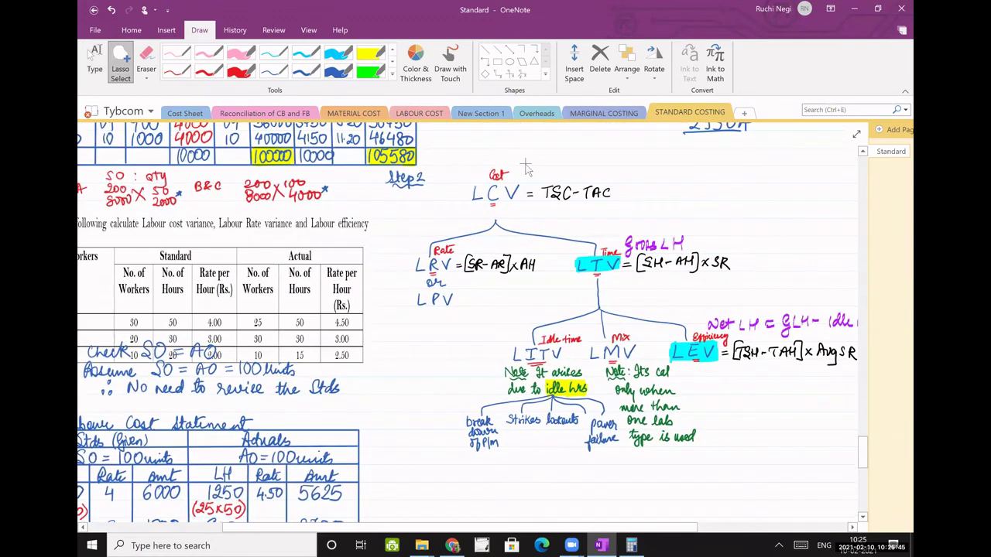
{"action": "mouse_move", "coordinate": [534, 159]}
{"action": "left_mouse_down"}
{"action": "mouse_move", "coordinate": [434, 167]}
{"action": "mouse_move", "coordinate": [403, 409]}
{"action": "mouse_move", "coordinate": [472, 492]}
{"action": "mouse_move", "coordinate": [857, 381]}
{"action": "left_mouse_up"}
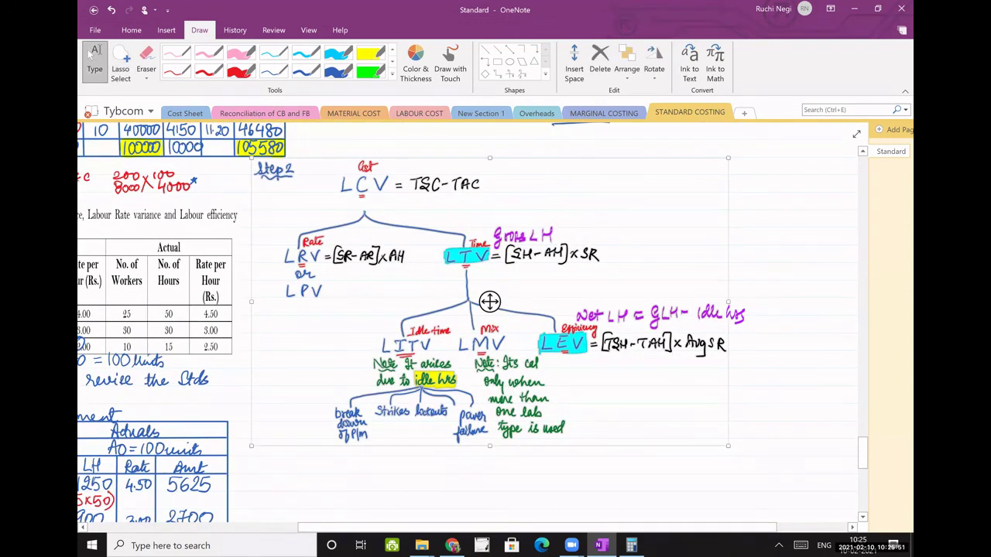
{"action": "key", "text": "Delete"}
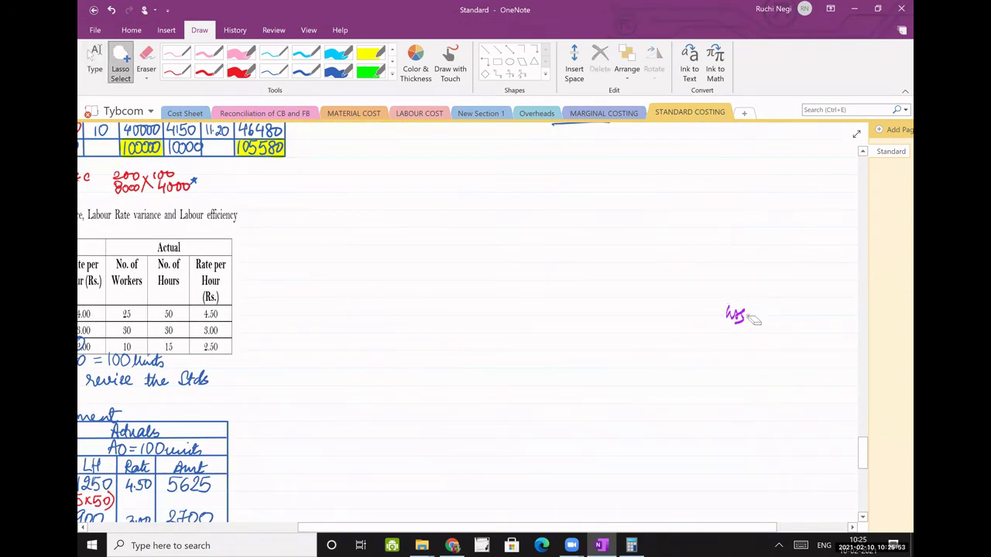
{"action": "scroll", "coordinate": [638, 318], "scroll_direction": "left", "scroll_amount": 3}
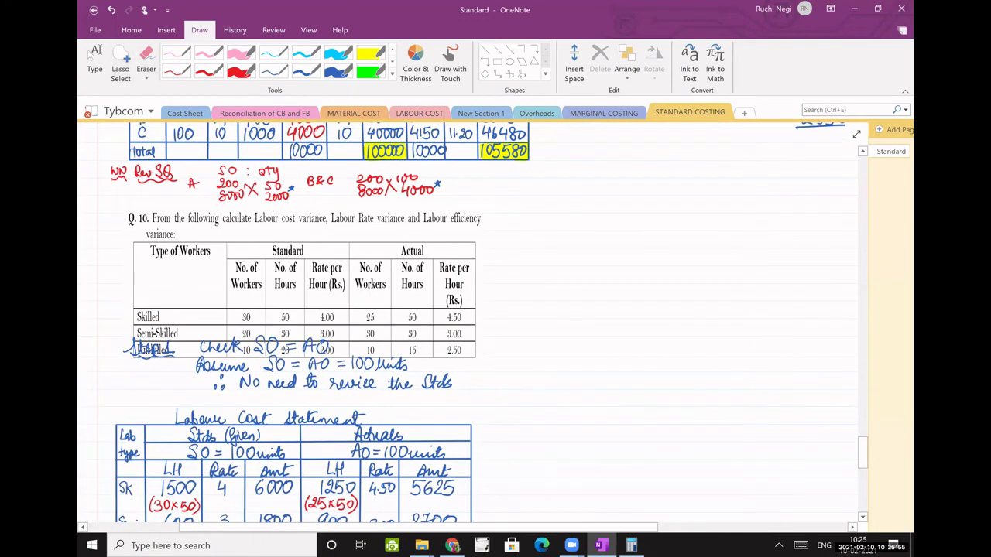
Step: Remove the small Q. 10 question picture that overlaps the Step 1 notes above the Labour Cost Statement
{"action": "key", "text": "Down"}
{"action": "key", "text": "Down"}
{"action": "key", "text": "Down"}
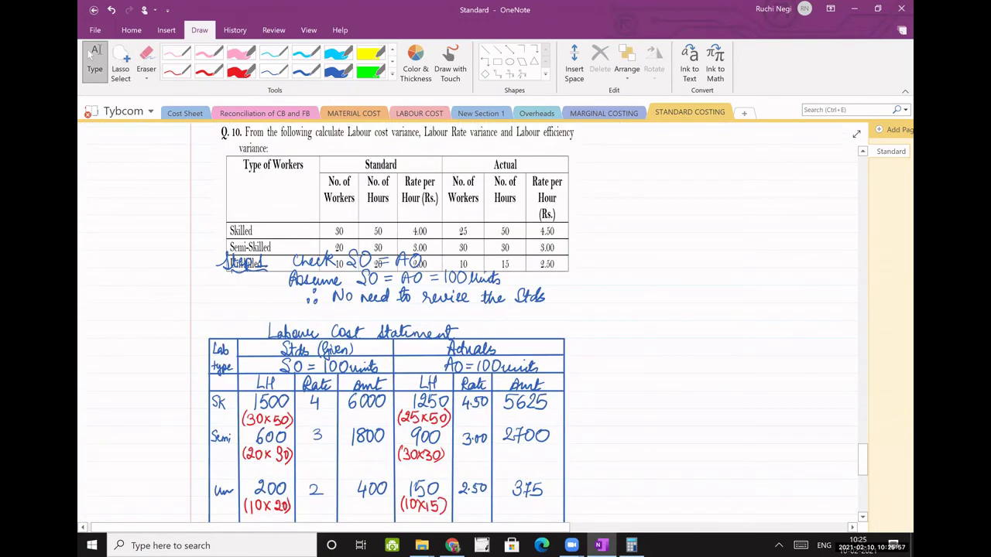
{"action": "scroll", "coordinate": [530, 323], "scroll_direction": "down", "scroll_amount": 1}
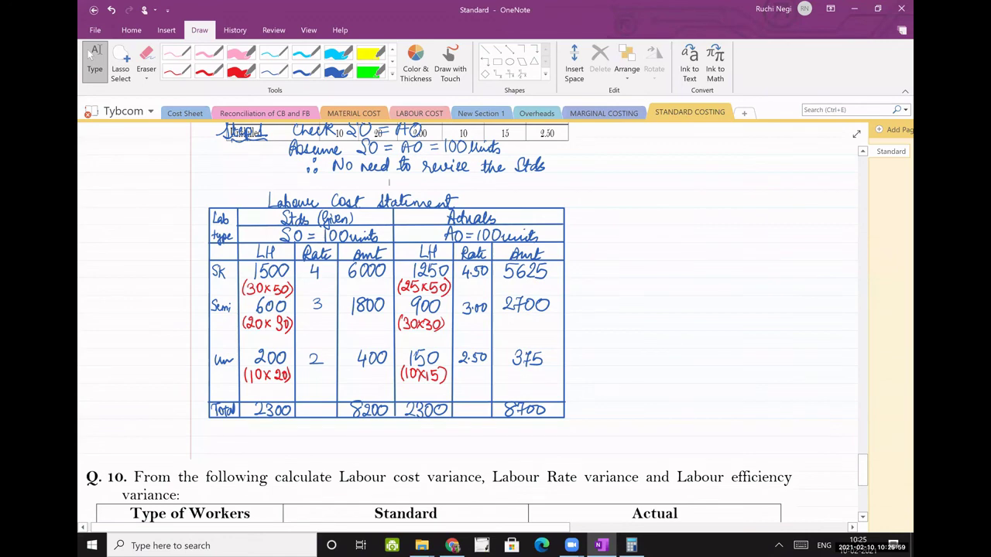
{"action": "scroll", "coordinate": [435, 263], "scroll_direction": "up", "scroll_amount": 3}
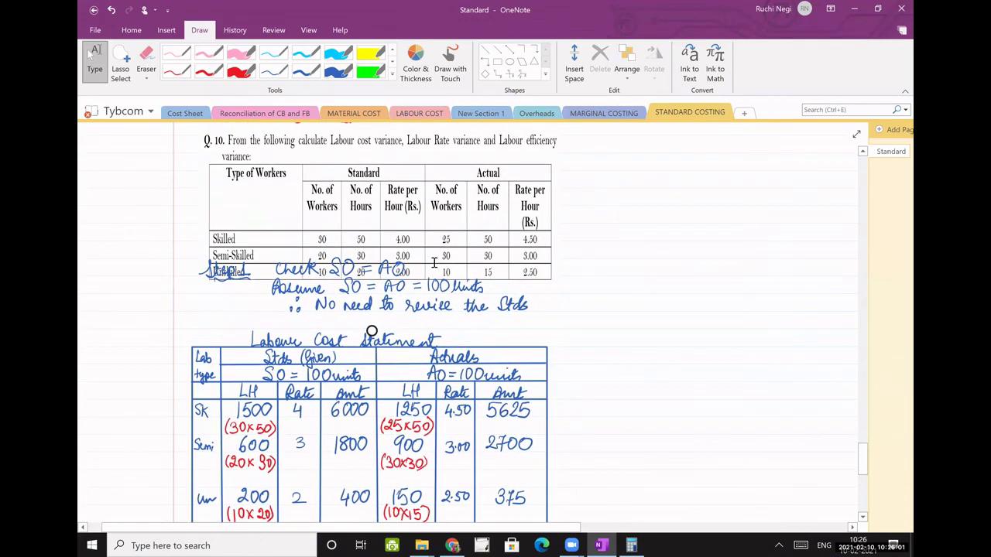
{"action": "left_click", "coordinate": [121, 63]}
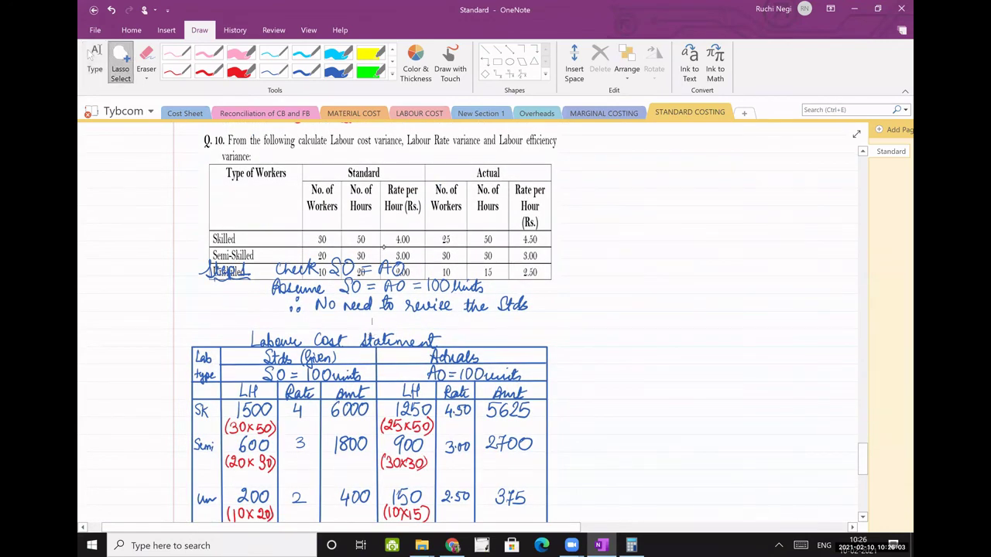
{"action": "key", "text": "ctrl+z"}
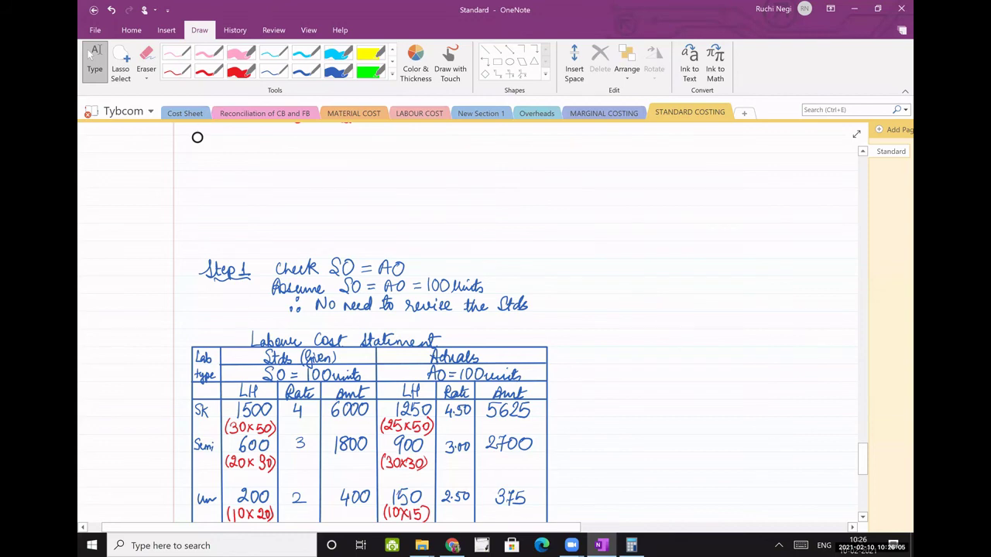
Step: Handwrite a circled 4 and the heading "MYV =" in blue beneath the finished MUV working
{"action": "scroll", "coordinate": [371, 348], "scroll_direction": "down", "scroll_amount": 3}
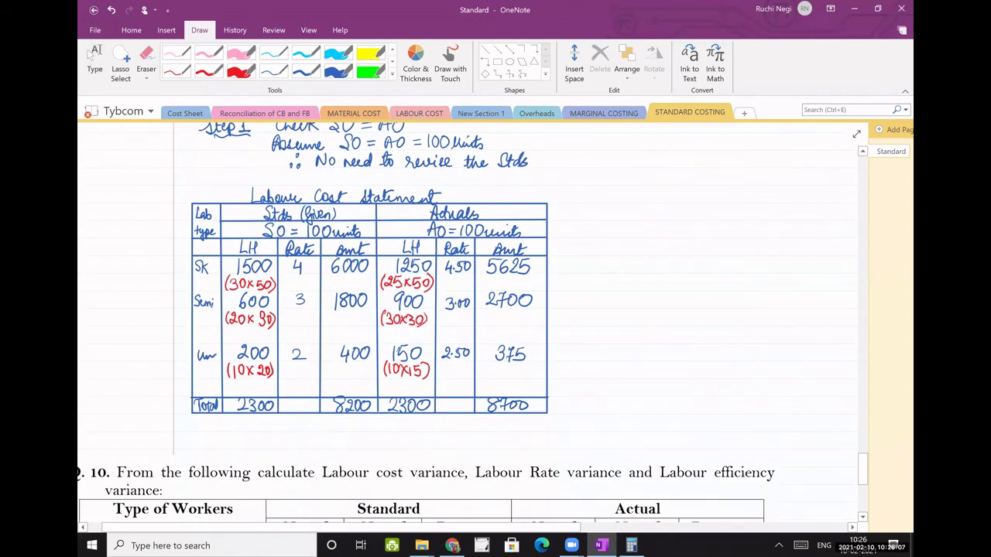
{"action": "scroll", "coordinate": [472, 325], "scroll_direction": "down", "scroll_amount": 2}
{"action": "scroll", "coordinate": [472, 325], "scroll_direction": "up", "scroll_amount": 4}
{"action": "left_click_drag", "start_coordinate": [155, 163], "coordinate": [119, 402]}
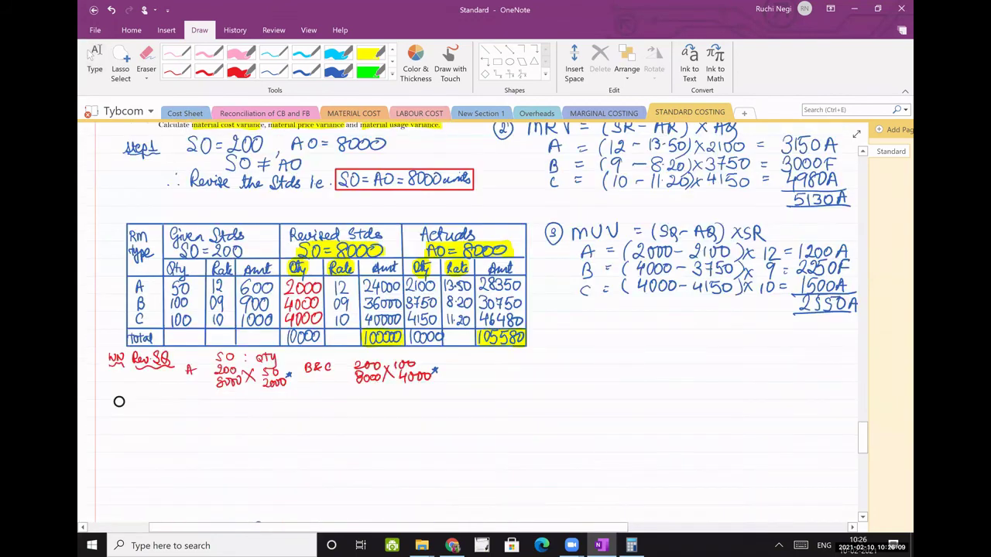
{"action": "scroll", "coordinate": [473, 325], "scroll_direction": "right", "scroll_amount": 3}
{"action": "scroll", "coordinate": [472, 326], "scroll_direction": "up", "scroll_amount": 3}
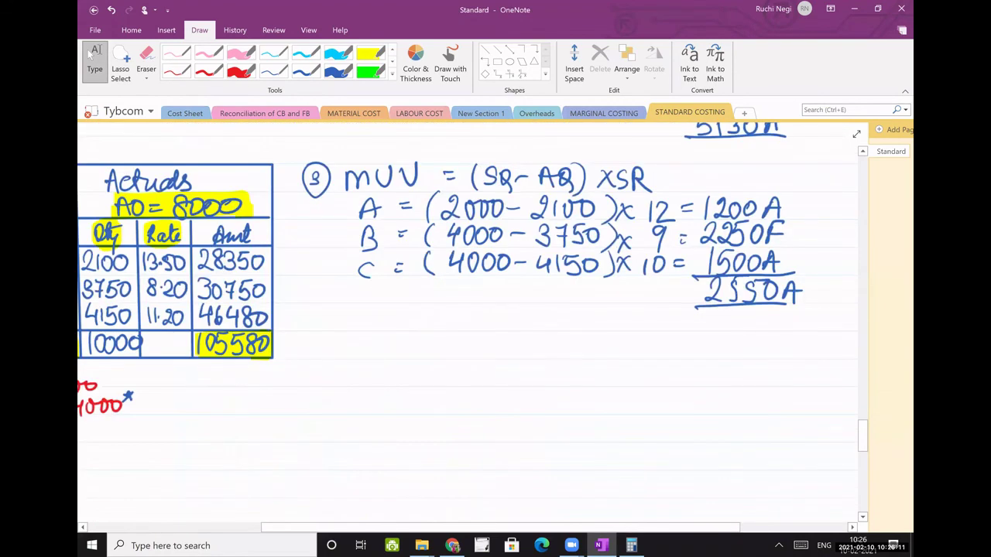
{"action": "scroll", "coordinate": [472, 325], "scroll_direction": "up", "scroll_amount": 2}
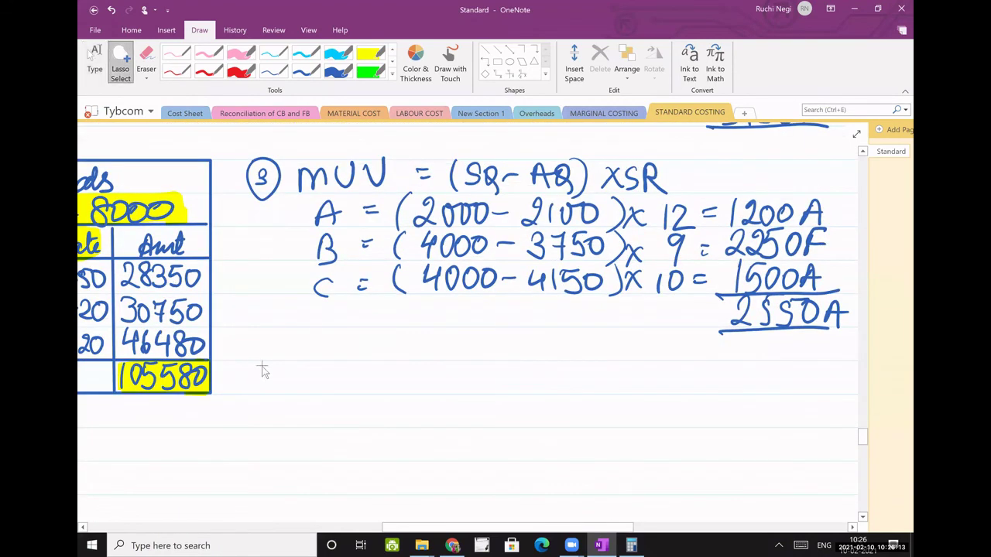
{"action": "left_click", "coordinate": [316, 74]}
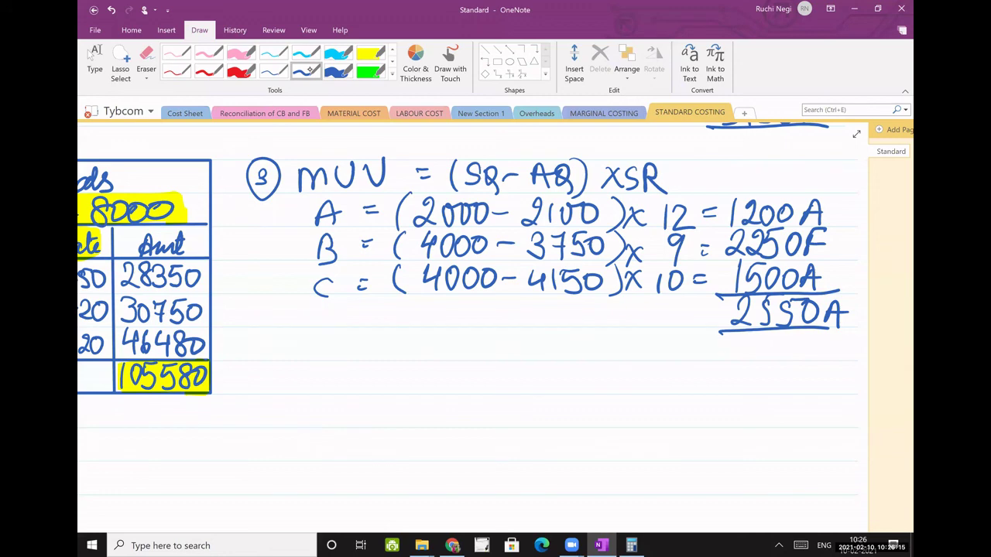
{"action": "left_click_drag", "start_coordinate": [256, 363], "coordinate": [263, 382]}
{"action": "left_click_drag", "start_coordinate": [260, 375], "coordinate": [259, 391]}
{"action": "mouse_move", "coordinate": [255, 354]}
{"action": "left_mouse_down"}
{"action": "mouse_move", "coordinate": [250, 361]}
{"action": "mouse_move", "coordinate": [257, 358]}
{"action": "left_mouse_up"}
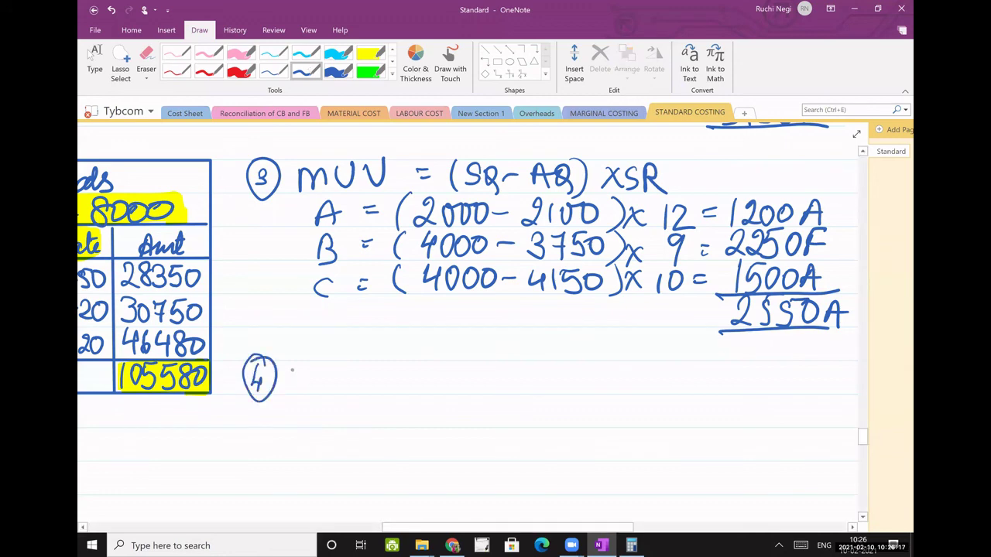
{"action": "mouse_move", "coordinate": [292, 393]}
{"action": "left_mouse_down"}
{"action": "mouse_move", "coordinate": [313, 373]}
{"action": "mouse_move", "coordinate": [314, 392]}
{"action": "mouse_move", "coordinate": [328, 379]}
{"action": "mouse_move", "coordinate": [326, 404]}
{"action": "left_mouse_up"}
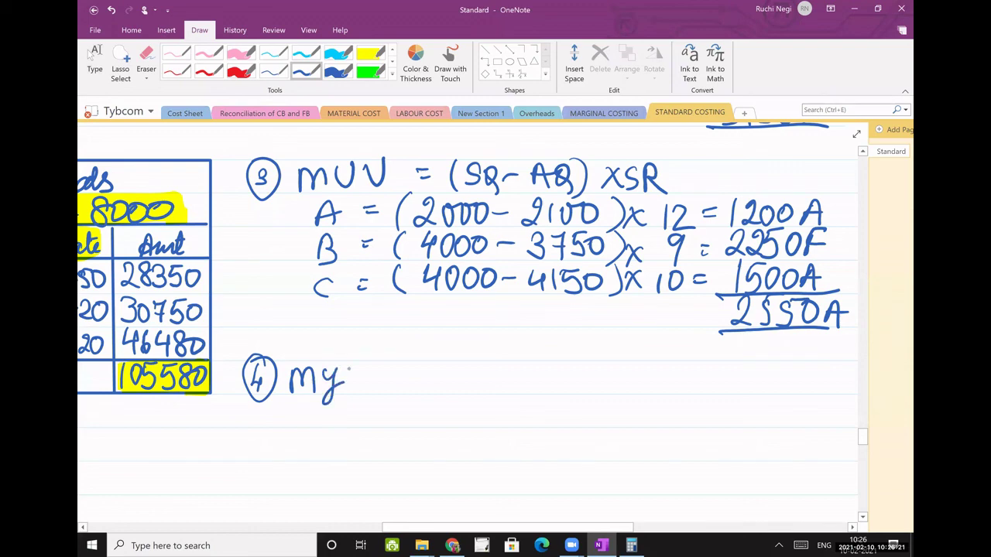
{"action": "left_click_drag", "start_coordinate": [348, 369], "coordinate": [387, 377]}
{"action": "left_click_drag", "start_coordinate": [375, 384], "coordinate": [389, 383]}
Step: Handwrite the formula (TSQ − TAQ) × Avg SR after "MYV ="
{"action": "scroll", "coordinate": [417, 370], "scroll_direction": "right", "scroll_amount": 3}
{"action": "scroll", "coordinate": [417, 371], "scroll_direction": "down", "scroll_amount": 1}
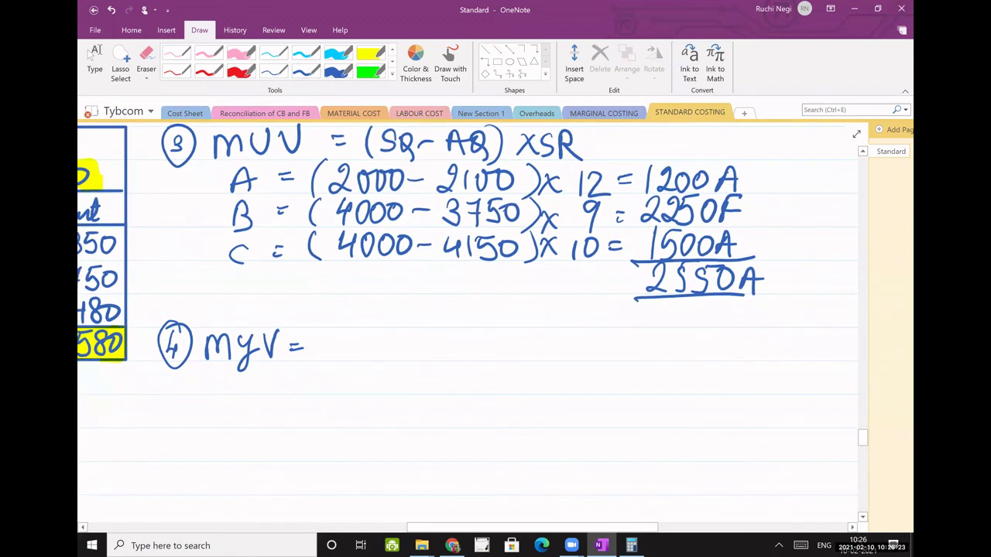
{"action": "left_click_drag", "start_coordinate": [333, 331], "coordinate": [331, 341]}
{"action": "mouse_move", "coordinate": [344, 333]}
{"action": "left_mouse_down"}
{"action": "mouse_move", "coordinate": [346, 356]}
{"action": "mouse_move", "coordinate": [358, 329]}
{"action": "mouse_move", "coordinate": [366, 340]}
{"action": "mouse_move", "coordinate": [357, 355]}
{"action": "left_mouse_up"}
{"action": "mouse_move", "coordinate": [387, 337]}
{"action": "left_mouse_down"}
{"action": "mouse_move", "coordinate": [383, 350]}
{"action": "mouse_move", "coordinate": [387, 335]}
{"action": "left_mouse_up"}
{"action": "left_click_drag", "start_coordinate": [388, 345], "coordinate": [395, 368]}
{"action": "left_click_drag", "start_coordinate": [333, 328], "coordinate": [327, 373]}
{"action": "left_click_drag", "start_coordinate": [411, 344], "coordinate": [462, 335]}
{"action": "mouse_move", "coordinate": [443, 338]}
{"action": "left_mouse_down"}
{"action": "mouse_move", "coordinate": [442, 358]}
{"action": "mouse_move", "coordinate": [479, 353]}
{"action": "left_mouse_up"}
{"action": "mouse_move", "coordinate": [465, 345]}
{"action": "left_mouse_down"}
{"action": "mouse_move", "coordinate": [490, 344]}
{"action": "mouse_move", "coordinate": [506, 364]}
{"action": "left_mouse_up"}
{"action": "mouse_move", "coordinate": [508, 325]}
{"action": "left_mouse_down"}
{"action": "mouse_move", "coordinate": [511, 363]}
{"action": "mouse_move", "coordinate": [554, 355]}
{"action": "left_mouse_up"}
{"action": "mouse_move", "coordinate": [554, 339]}
{"action": "left_mouse_down"}
{"action": "mouse_move", "coordinate": [536, 355]}
{"action": "mouse_move", "coordinate": [573, 356]}
{"action": "left_mouse_up"}
{"action": "mouse_move", "coordinate": [574, 344]}
{"action": "left_mouse_down"}
{"action": "mouse_move", "coordinate": [585, 335]}
{"action": "mouse_move", "coordinate": [591, 358]}
{"action": "left_mouse_up"}
{"action": "mouse_move", "coordinate": [575, 349]}
{"action": "left_mouse_down"}
{"action": "mouse_move", "coordinate": [619, 341]}
{"action": "mouse_move", "coordinate": [601, 388]}
{"action": "left_mouse_up"}
{"action": "left_click_drag", "start_coordinate": [646, 334], "coordinate": [624, 357]}
{"action": "mouse_move", "coordinate": [649, 336]}
{"action": "left_mouse_down"}
{"action": "mouse_move", "coordinate": [650, 358]}
{"action": "mouse_move", "coordinate": [673, 361]}
{"action": "left_mouse_up"}
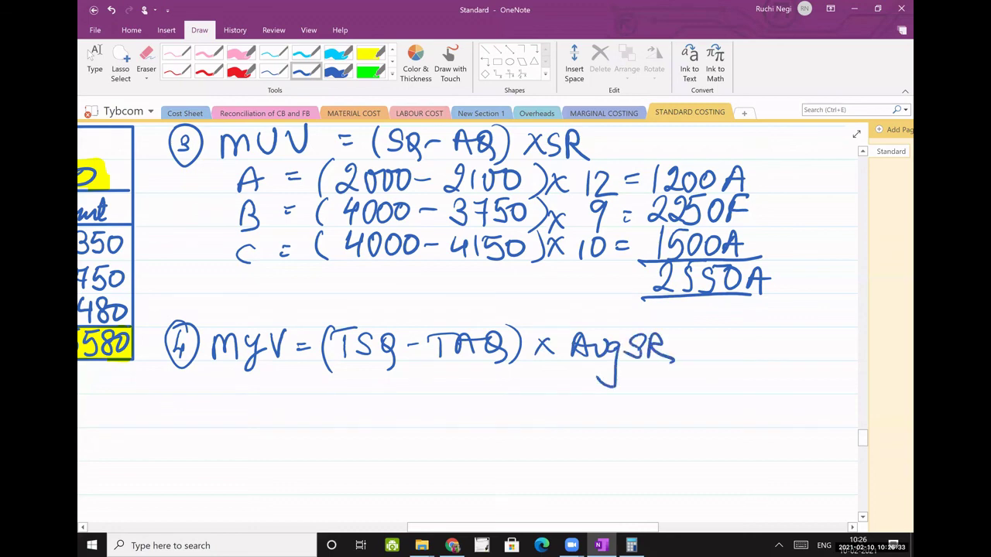
Step: Highlight the Revised Stds quantity total of 10000 in green in the material table
{"action": "scroll", "coordinate": [468, 310], "scroll_direction": "left", "scroll_amount": 3}
{"action": "scroll", "coordinate": [468, 325], "scroll_direction": "left", "scroll_amount": 10}
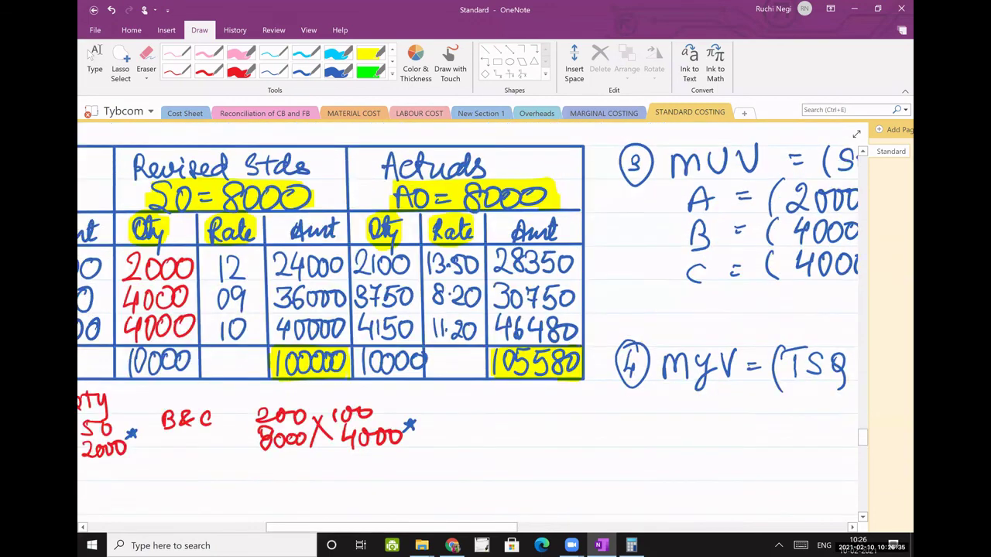
{"action": "scroll", "coordinate": [468, 325], "scroll_direction": "left", "scroll_amount": 4}
{"action": "left_click", "coordinate": [370, 71]}
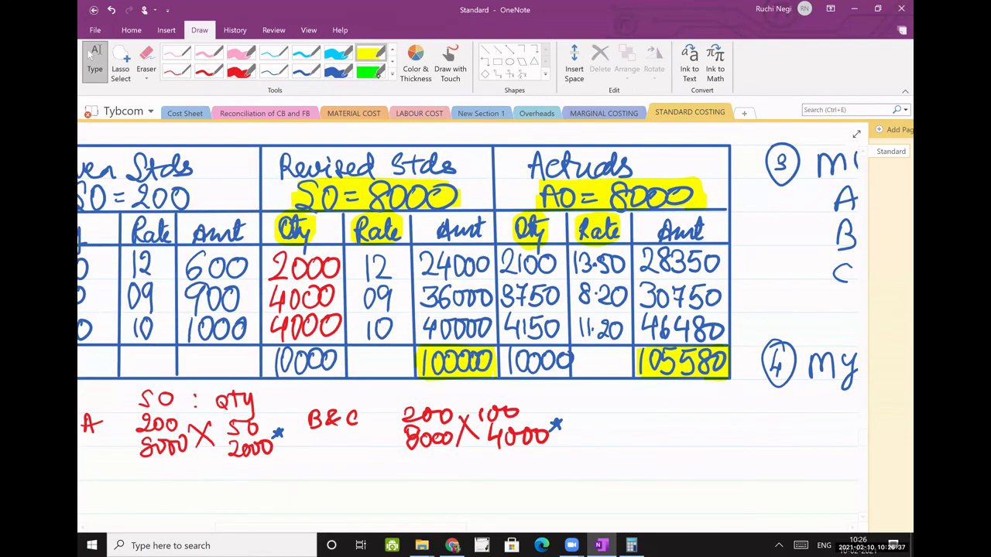
{"action": "mouse_move", "coordinate": [279, 355]}
{"action": "left_mouse_down"}
{"action": "mouse_move", "coordinate": [337, 355]}
{"action": "mouse_move", "coordinate": [327, 370]}
{"action": "mouse_move", "coordinate": [294, 374]}
{"action": "mouse_move", "coordinate": [328, 373]}
{"action": "left_mouse_up"}
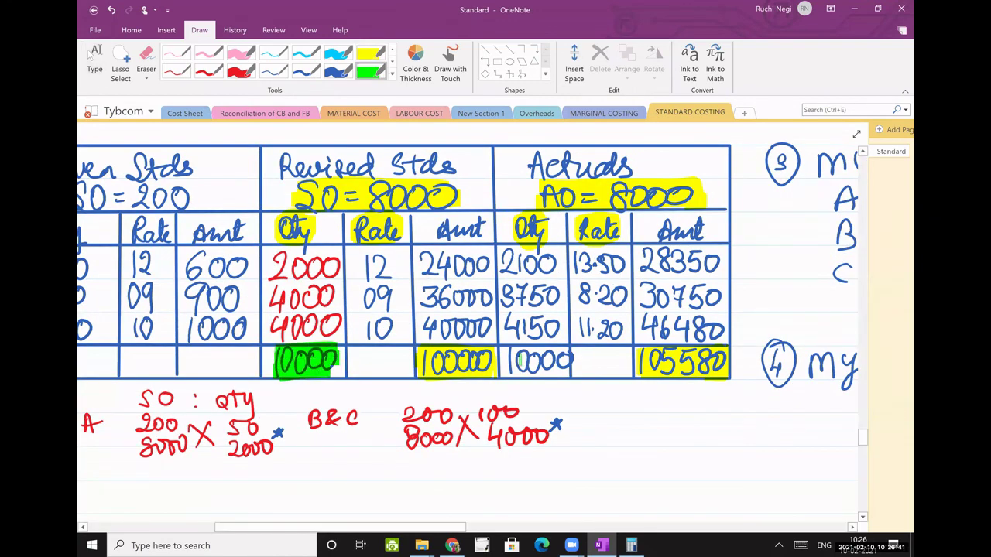
Step: Highlight the Actuals quantity total of 10000 in green in the material table
{"action": "mouse_move", "coordinate": [508, 355]}
{"action": "left_mouse_down"}
{"action": "mouse_move", "coordinate": [562, 356]}
{"action": "mouse_move", "coordinate": [570, 367]}
{"action": "mouse_move", "coordinate": [505, 372]}
{"action": "mouse_move", "coordinate": [565, 378]}
{"action": "mouse_move", "coordinate": [505, 353]}
{"action": "mouse_move", "coordinate": [502, 376]}
{"action": "left_mouse_up"}
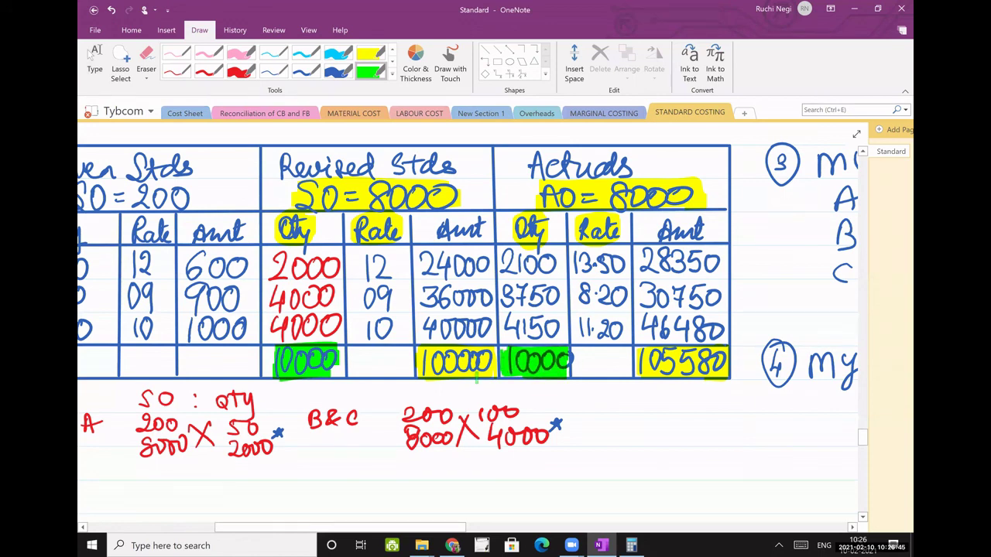
Step: Handwrite the substitution "= (10000 − 10000) ×" in blue beneath the MYV formula
{"action": "scroll", "coordinate": [469, 291], "scroll_direction": "right", "scroll_amount": 3}
{"action": "scroll", "coordinate": [348, 380], "scroll_direction": "right", "scroll_amount": 5}
{"action": "scroll", "coordinate": [349, 379], "scroll_direction": "down", "scroll_amount": 1}
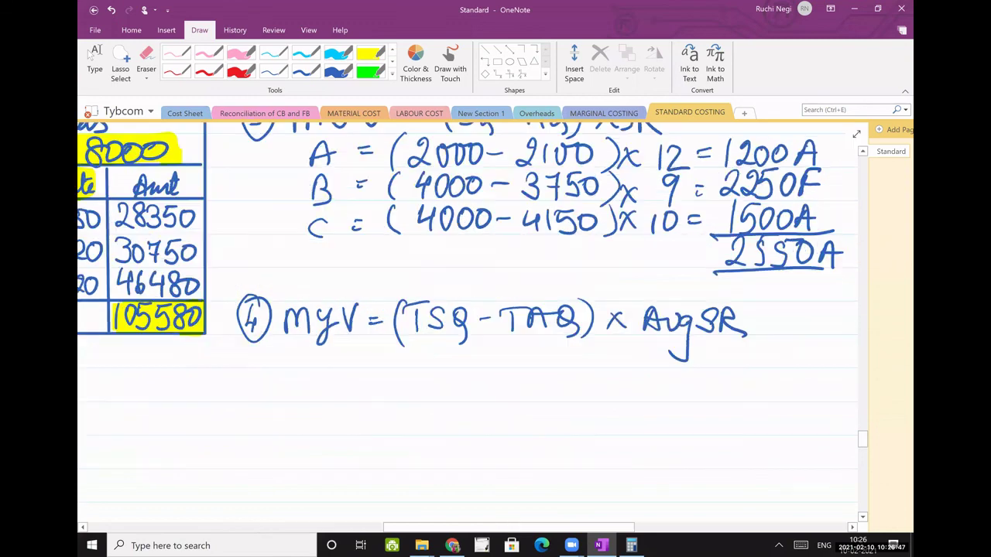
{"action": "left_click_drag", "start_coordinate": [329, 379], "coordinate": [386, 395]}
{"action": "mouse_move", "coordinate": [404, 375]}
{"action": "left_mouse_down"}
{"action": "mouse_move", "coordinate": [398, 393]}
{"action": "mouse_move", "coordinate": [406, 376]}
{"action": "left_mouse_up"}
{"action": "left_click_drag", "start_coordinate": [420, 376], "coordinate": [437, 378]}
{"action": "left_click", "coordinate": [455, 388]}
{"action": "left_click_drag", "start_coordinate": [475, 385], "coordinate": [491, 385]}
{"action": "left_click_drag", "start_coordinate": [504, 375], "coordinate": [504, 393]}
{"action": "left_click_drag", "start_coordinate": [517, 375], "coordinate": [532, 377]}
{"action": "mouse_move", "coordinate": [548, 375]}
{"action": "left_mouse_down"}
{"action": "mouse_move", "coordinate": [585, 400]}
{"action": "mouse_move", "coordinate": [608, 381]}
{"action": "mouse_move", "coordinate": [621, 390]}
{"action": "left_mouse_up"}
{"action": "left_click_drag", "start_coordinate": [616, 374], "coordinate": [594, 395]}
Step: Draw a red arrow from Avg SR in the MYV formula and handwrite the fraction TSC over TSQ in red beside it
{"action": "left_click", "coordinate": [209, 70]}
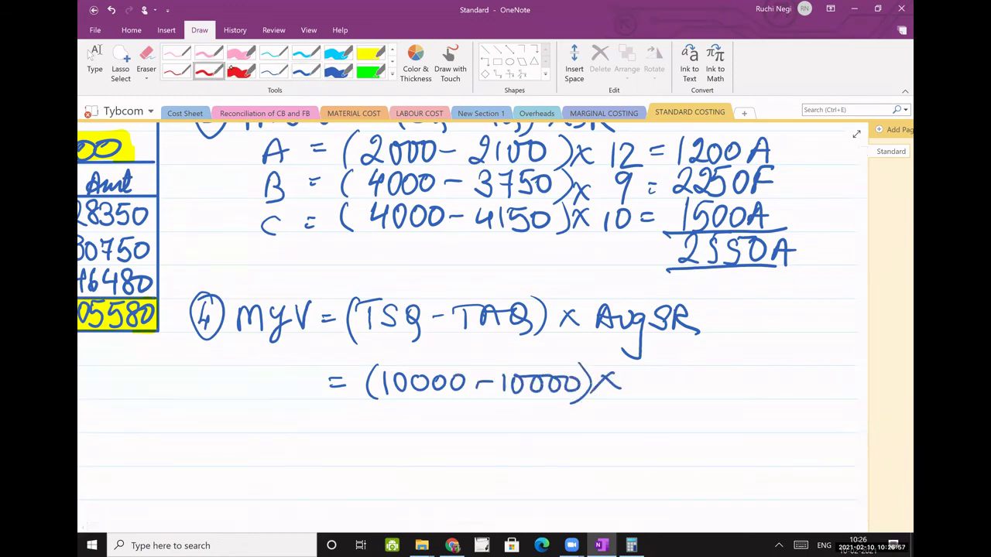
{"action": "mouse_move", "coordinate": [663, 297]}
{"action": "left_mouse_down"}
{"action": "mouse_move", "coordinate": [703, 290]}
{"action": "mouse_move", "coordinate": [719, 318]}
{"action": "left_mouse_up"}
{"action": "left_click_drag", "start_coordinate": [713, 309], "coordinate": [759, 307]}
{"action": "mouse_move", "coordinate": [745, 308]}
{"action": "left_mouse_down"}
{"action": "mouse_move", "coordinate": [745, 325]}
{"action": "mouse_move", "coordinate": [784, 325]}
{"action": "left_mouse_up"}
{"action": "left_click_drag", "start_coordinate": [722, 333], "coordinate": [781, 330]}
{"action": "mouse_move", "coordinate": [740, 344]}
{"action": "left_mouse_down"}
{"action": "mouse_move", "coordinate": [741, 355]}
{"action": "mouse_move", "coordinate": [750, 340]}
{"action": "left_mouse_up"}
{"action": "mouse_move", "coordinate": [763, 340]}
{"action": "left_mouse_down"}
{"action": "mouse_move", "coordinate": [756, 353]}
{"action": "mouse_move", "coordinate": [775, 356]}
{"action": "left_mouse_up"}
{"action": "left_click_drag", "start_coordinate": [776, 354], "coordinate": [771, 368]}
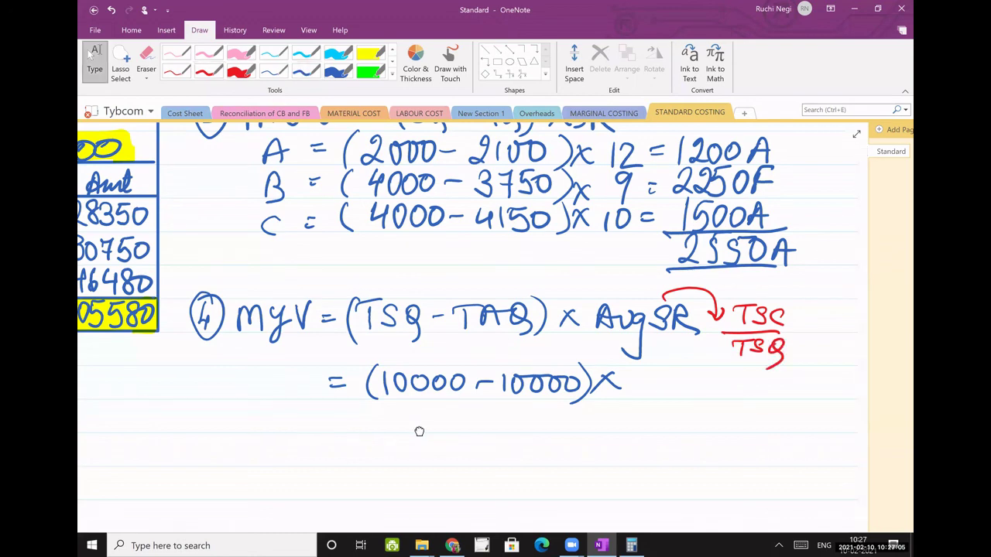
Step: Complete the MYV substitution by handwriting the fraction 100000 over 10000 in blue after the multiplication sign
{"action": "scroll", "coordinate": [418, 427], "scroll_direction": "left", "scroll_amount": 5}
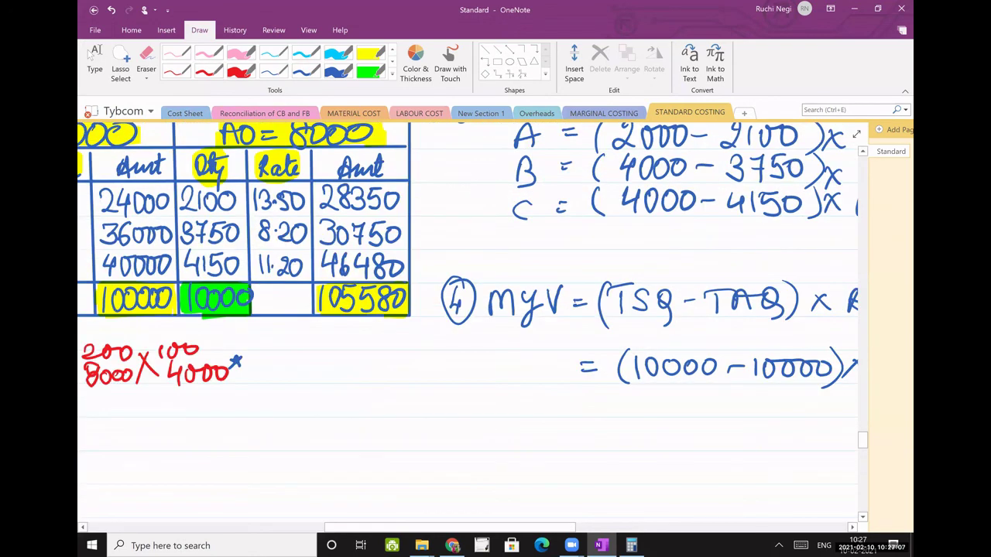
{"action": "scroll", "coordinate": [467, 221], "scroll_direction": "right", "scroll_amount": 4}
{"action": "scroll", "coordinate": [623, 341], "scroll_direction": "right", "scroll_amount": 2}
{"action": "left_click_drag", "start_coordinate": [703, 345], "coordinate": [702, 363]}
{"action": "left_click_drag", "start_coordinate": [724, 347], "coordinate": [738, 348]}
{"action": "left_click_drag", "start_coordinate": [755, 347], "coordinate": [787, 346]}
{"action": "left_click_drag", "start_coordinate": [594, 369], "coordinate": [700, 361]}
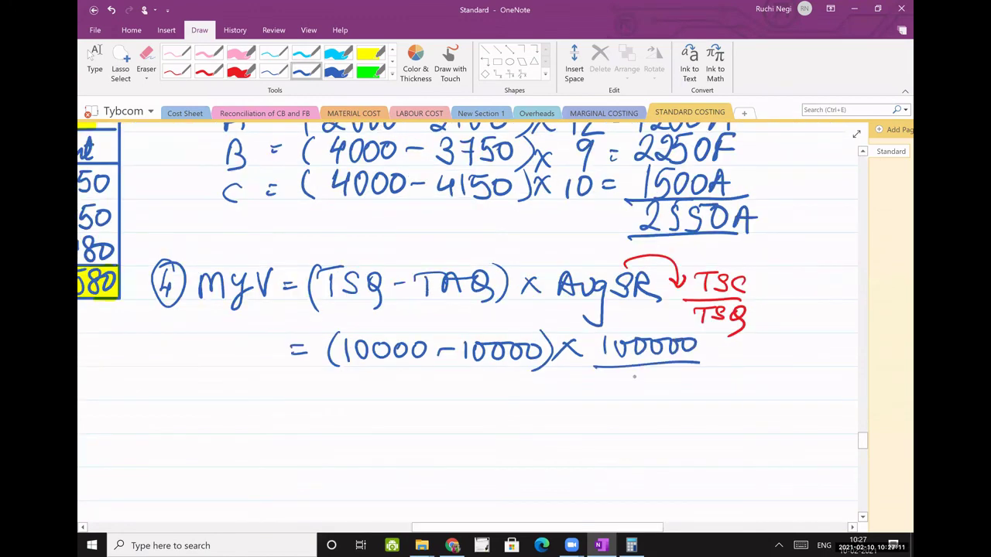
{"action": "left_click_drag", "start_coordinate": [622, 376], "coordinate": [621, 397]}
{"action": "mouse_move", "coordinate": [641, 377]}
{"action": "left_mouse_down"}
{"action": "mouse_move", "coordinate": [639, 387]}
{"action": "mouse_move", "coordinate": [680, 377]}
{"action": "left_mouse_up"}
{"action": "mouse_move", "coordinate": [694, 375]}
{"action": "left_mouse_down"}
{"action": "mouse_move", "coordinate": [700, 381]}
{"action": "mouse_move", "coordinate": [693, 375]}
{"action": "left_mouse_up"}
{"action": "left_click_drag", "start_coordinate": [646, 398], "coordinate": [640, 404]}
Step: Handwrite the MYV result "= 0" in blue beneath the substitution line
{"action": "mouse_move", "coordinate": [368, 379]}
{"action": "left_mouse_down"}
{"action": "mouse_move", "coordinate": [513, 370]}
{"action": "mouse_move", "coordinate": [409, 385]}
{"action": "left_mouse_up"}
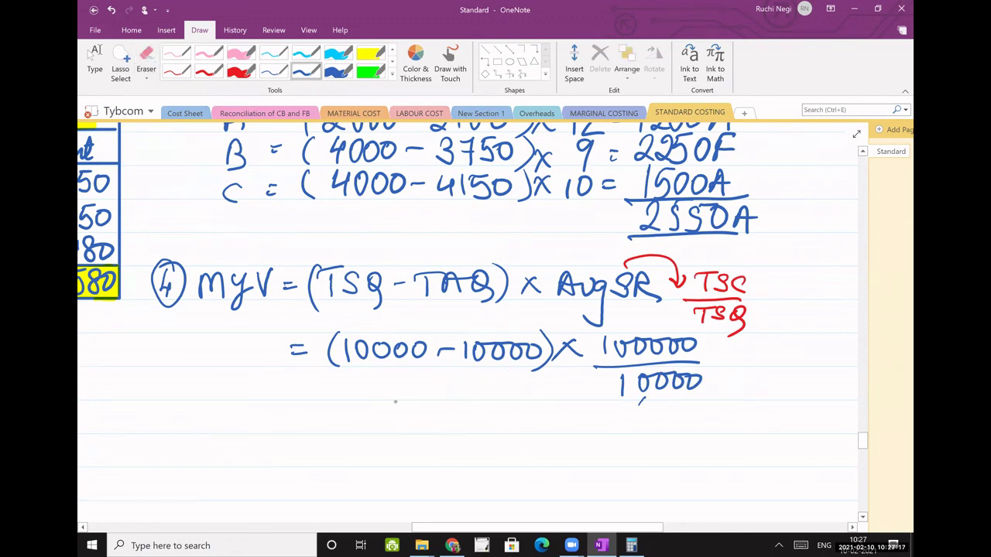
{"action": "left_click_drag", "start_coordinate": [302, 414], "coordinate": [321, 423]}
{"action": "mouse_move", "coordinate": [369, 403]}
{"action": "left_mouse_down"}
{"action": "mouse_move", "coordinate": [382, 411]}
{"action": "mouse_move", "coordinate": [364, 404]}
{"action": "left_mouse_up"}
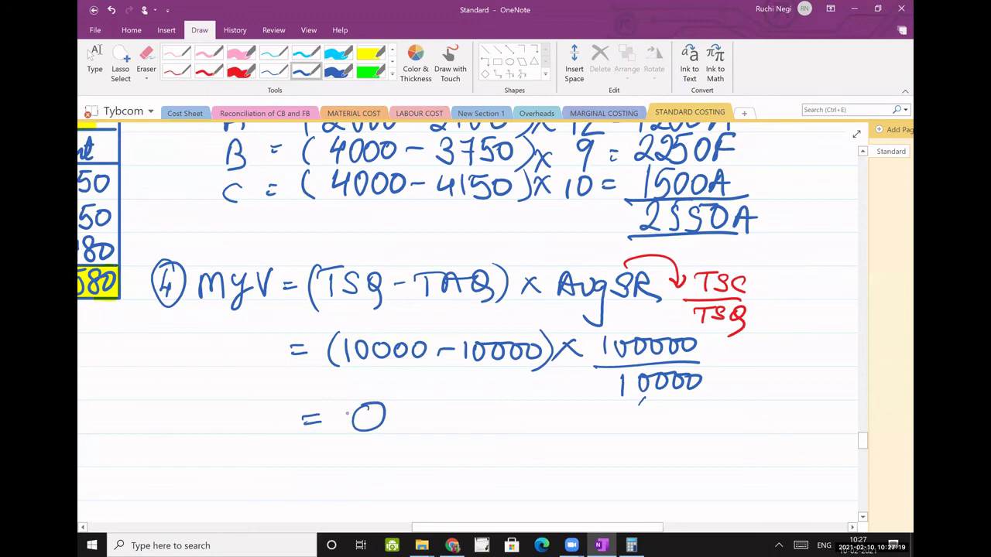